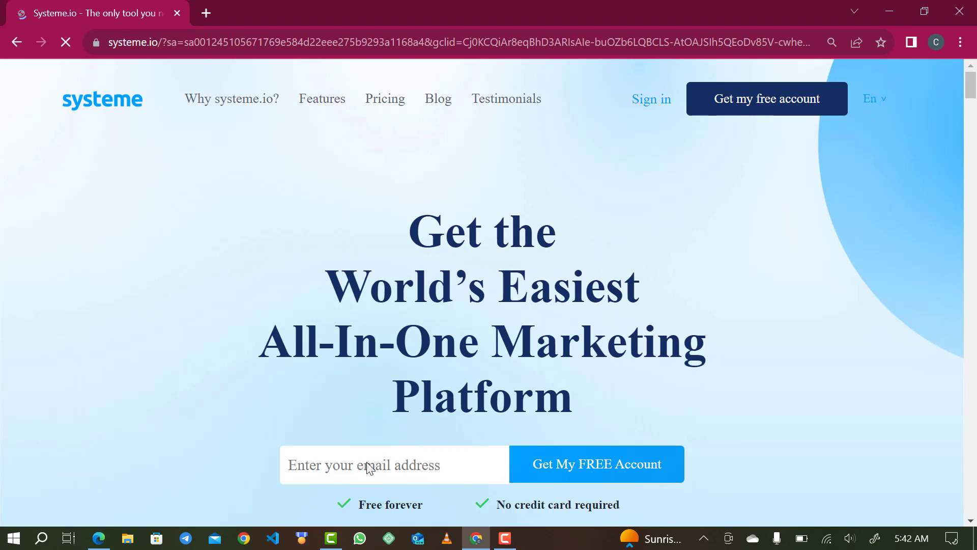
Dismiss the offer popup and sign up for a free Systeme.io account with the Gmail address.
scroll(367, 462, down, 1)
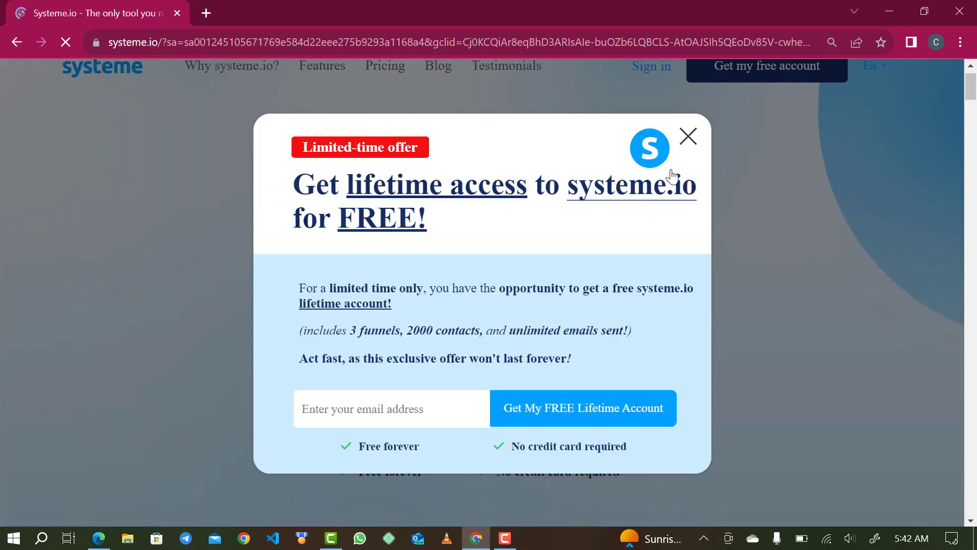
click(693, 133)
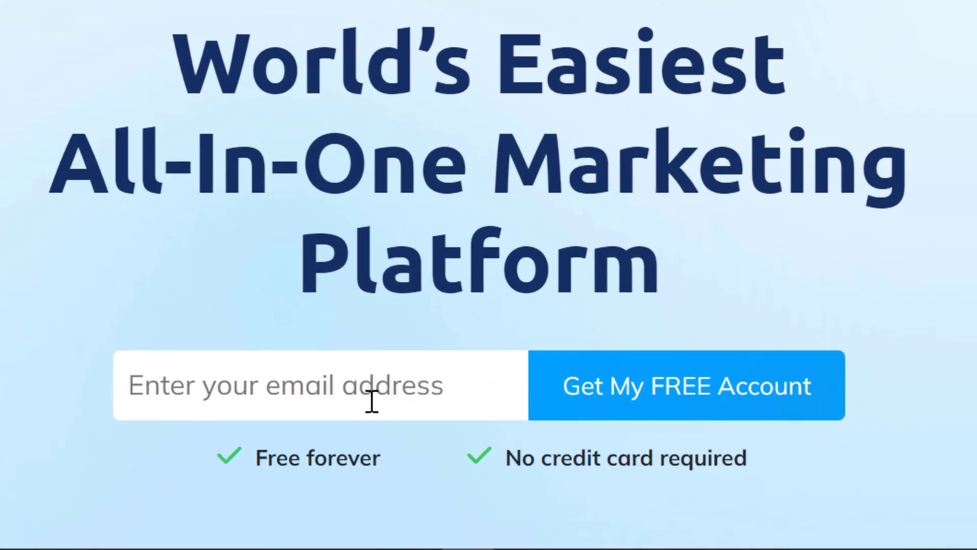
click(422, 444)
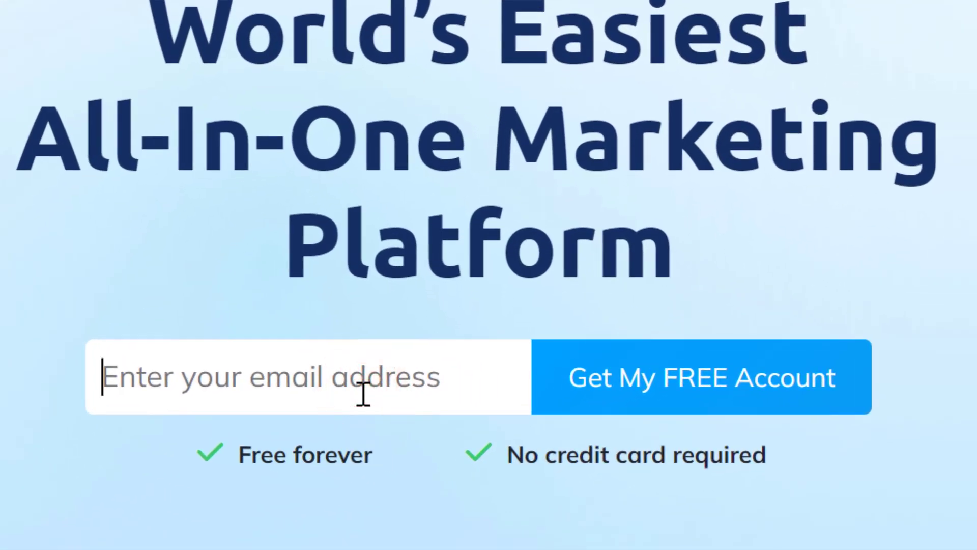
click(363, 394)
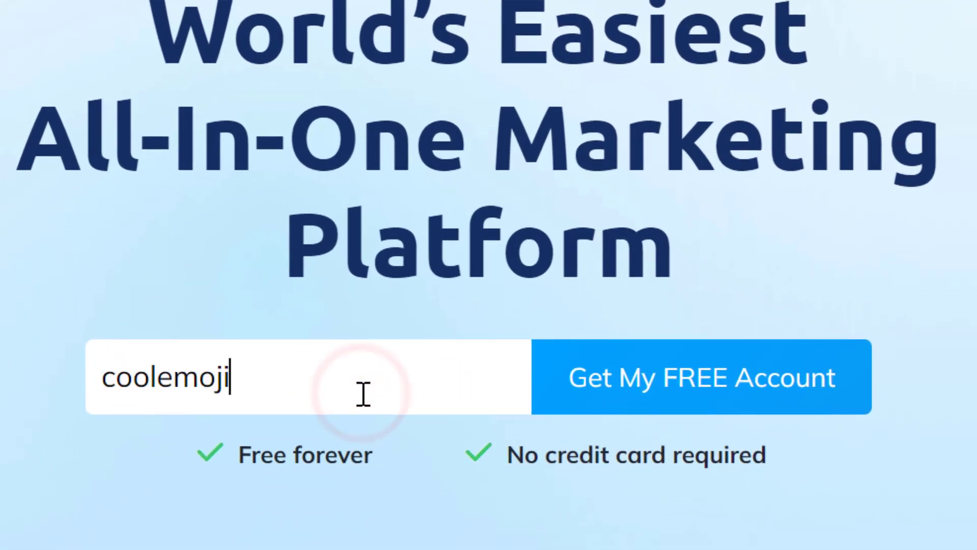
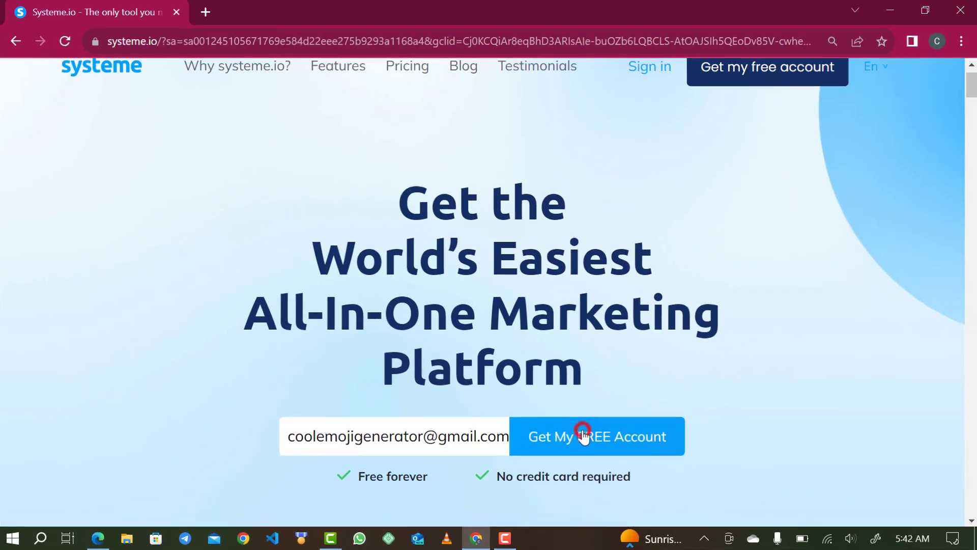
click(671, 377)
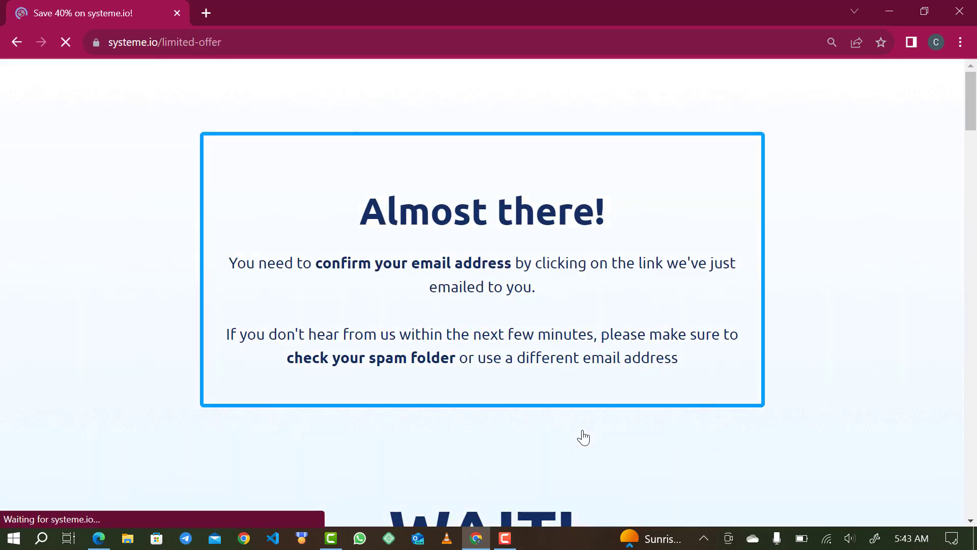
scroll(466, 421, down, 2)
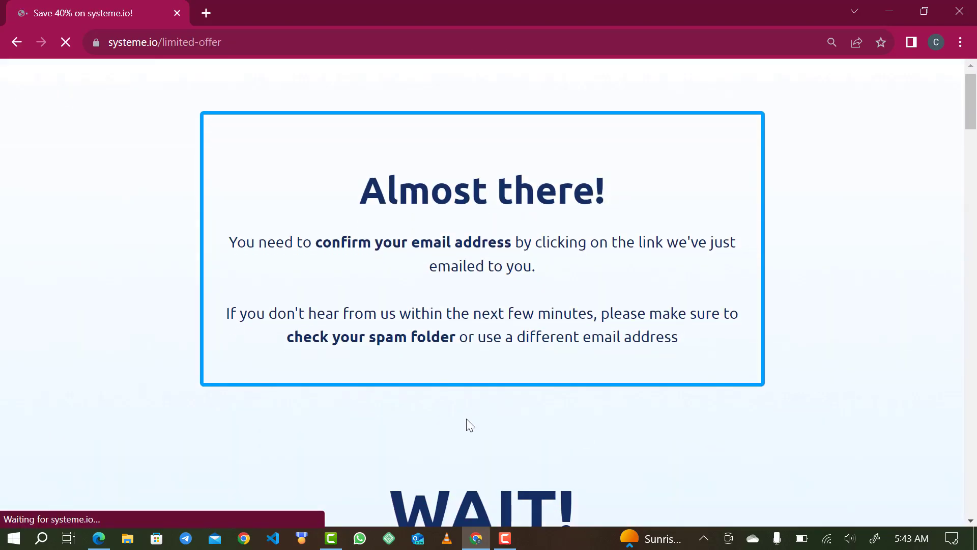
click(204, 9)
Go to Gmail, open the Systeme.io 'Confirm your email address' message and follow its link.
text(g)
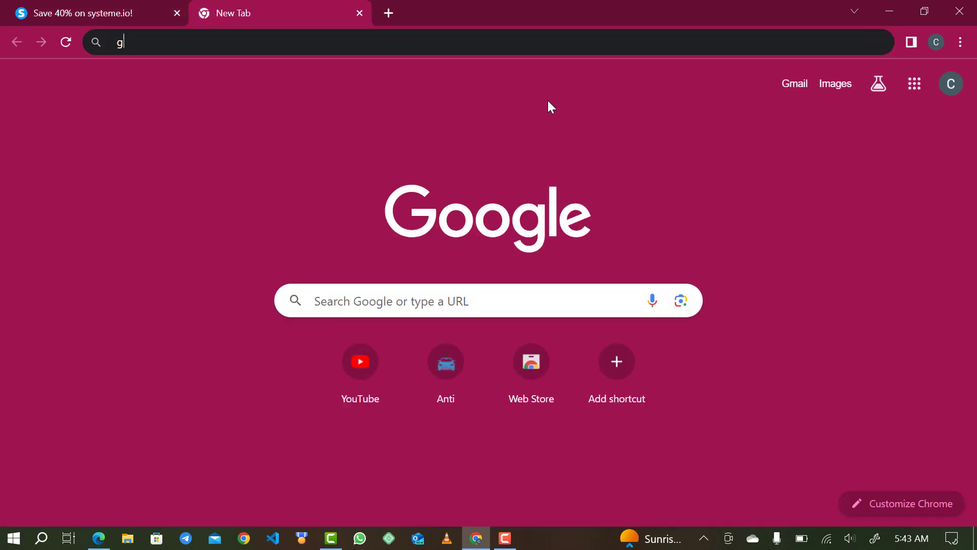
text(mail)
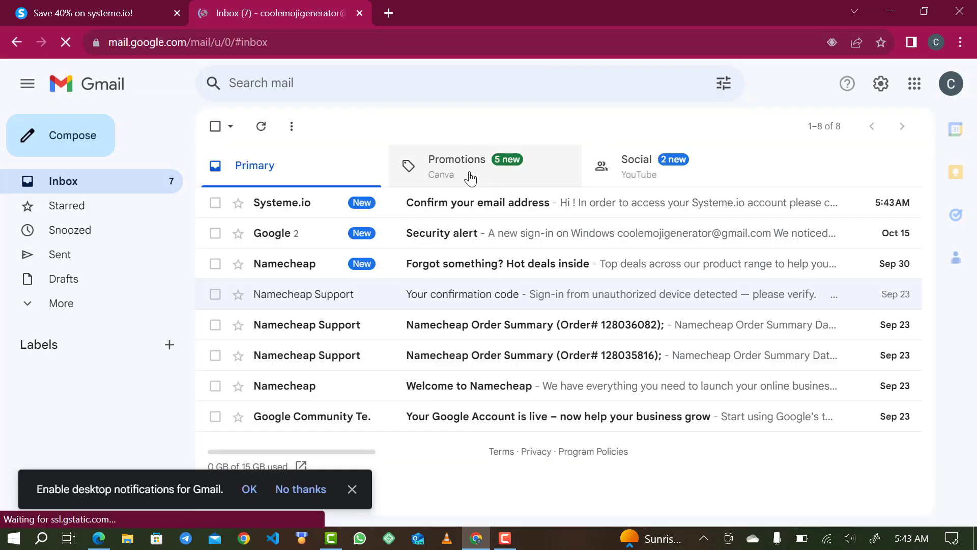
click(445, 203)
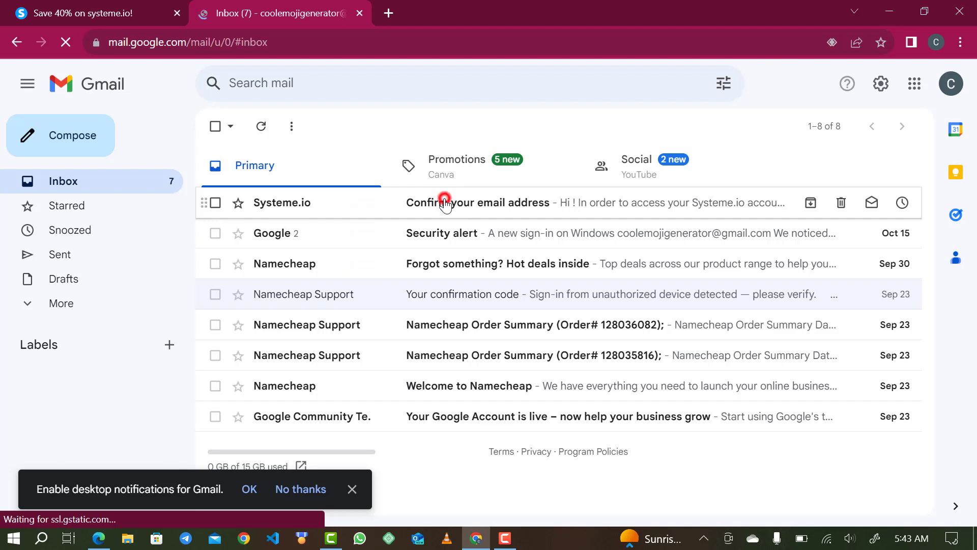
scroll(427, 359, down, 2)
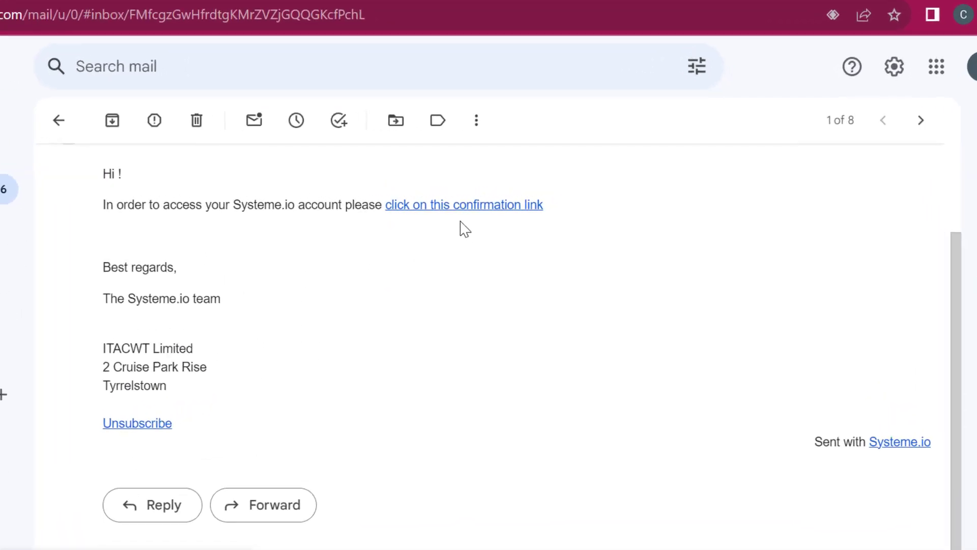
click(425, 208)
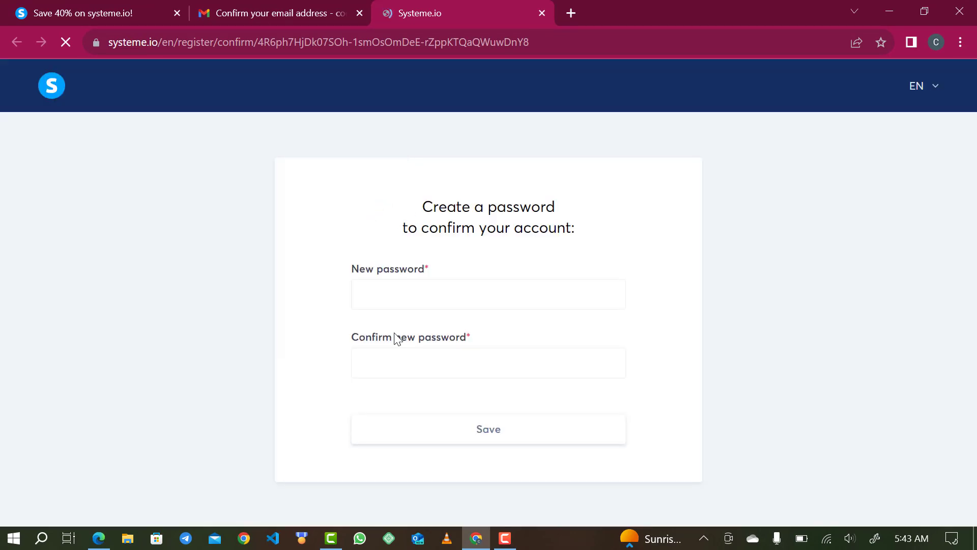
Enter the new account password, pass the reCAPTCHA check, and save it.
click(393, 290)
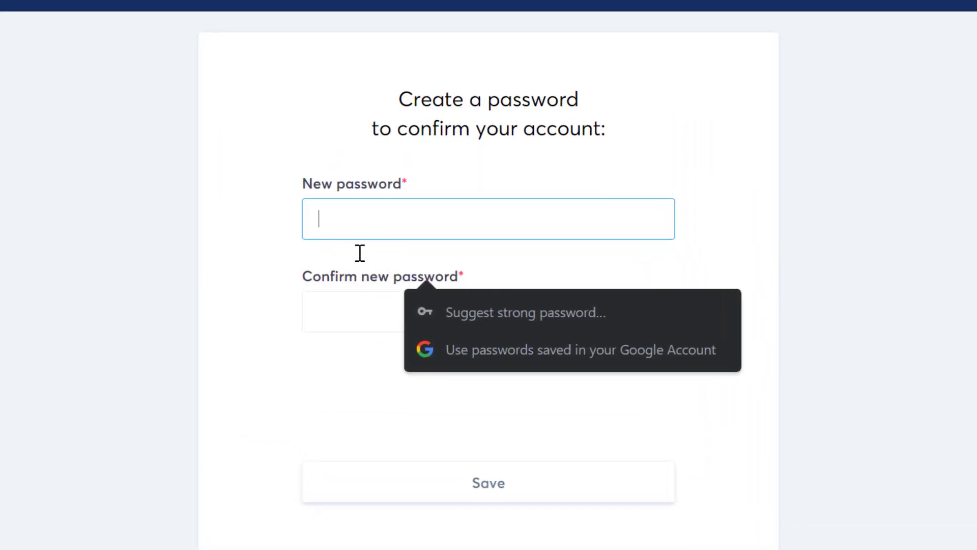
click(328, 405)
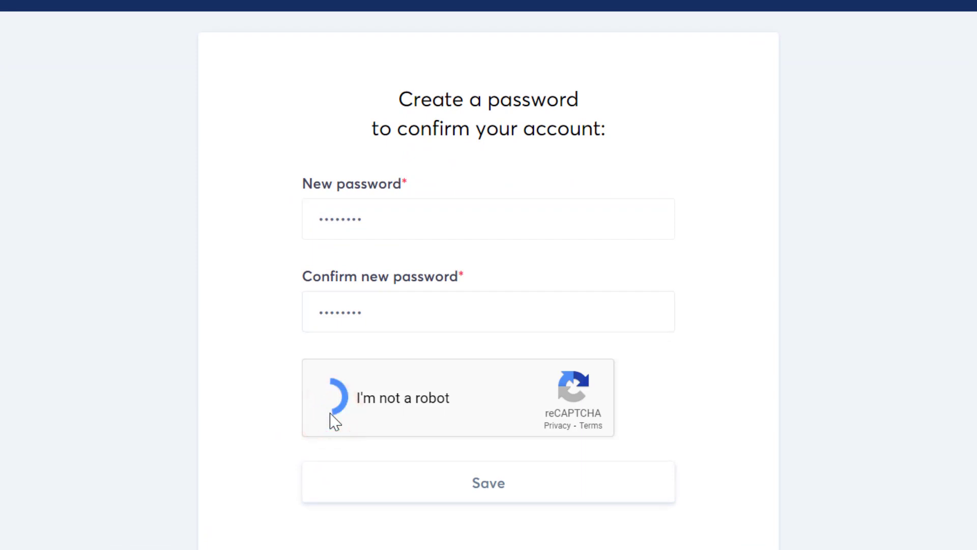
click(406, 475)
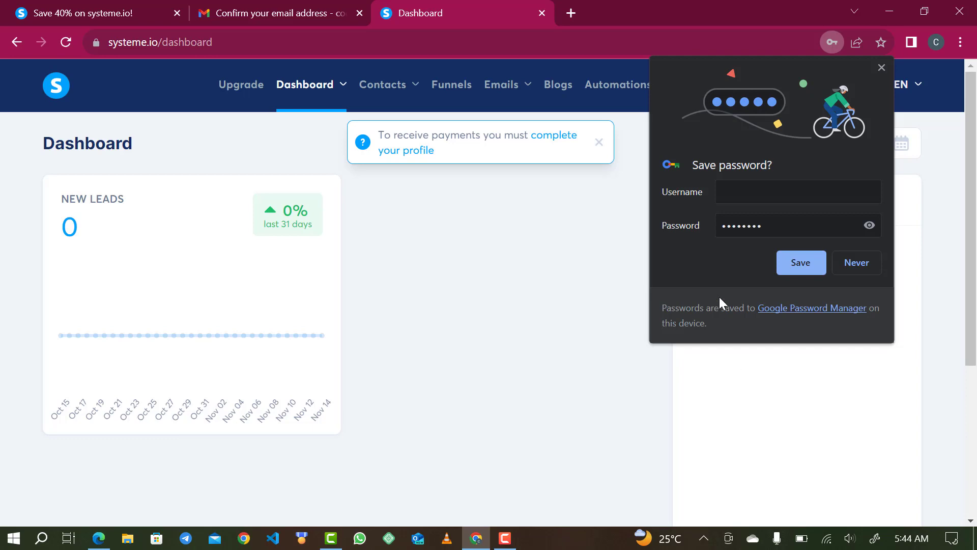
Save the login with the Gmail username to the Google password manager.
click(760, 191)
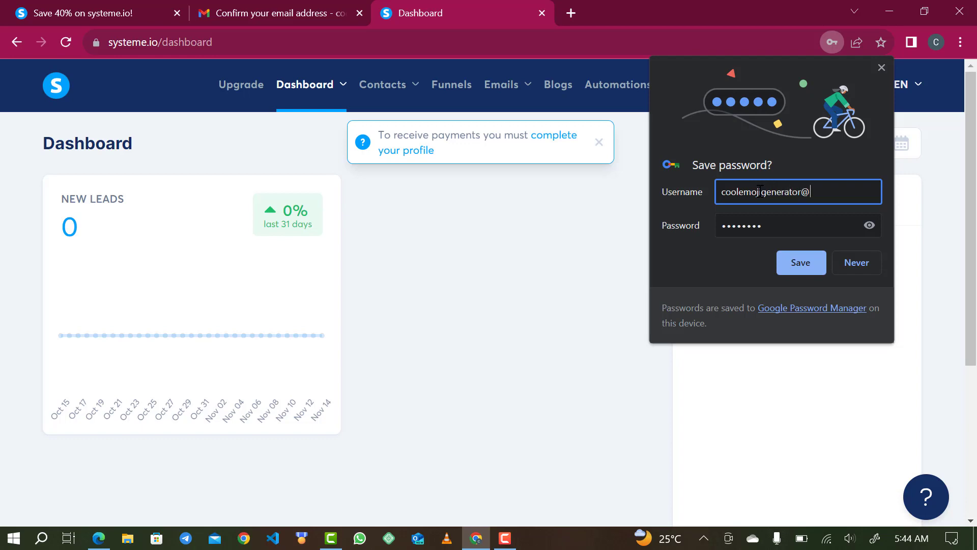
text(gmail)
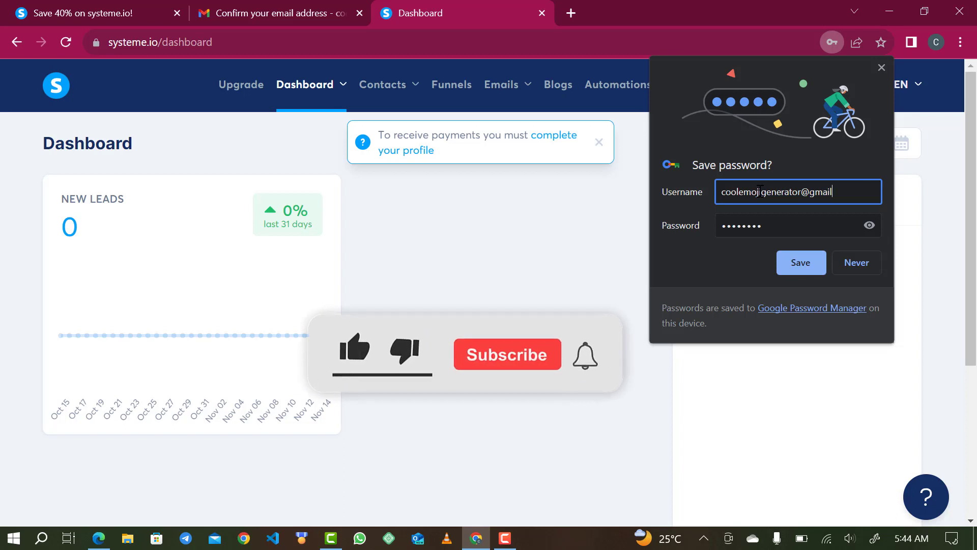
text(.)
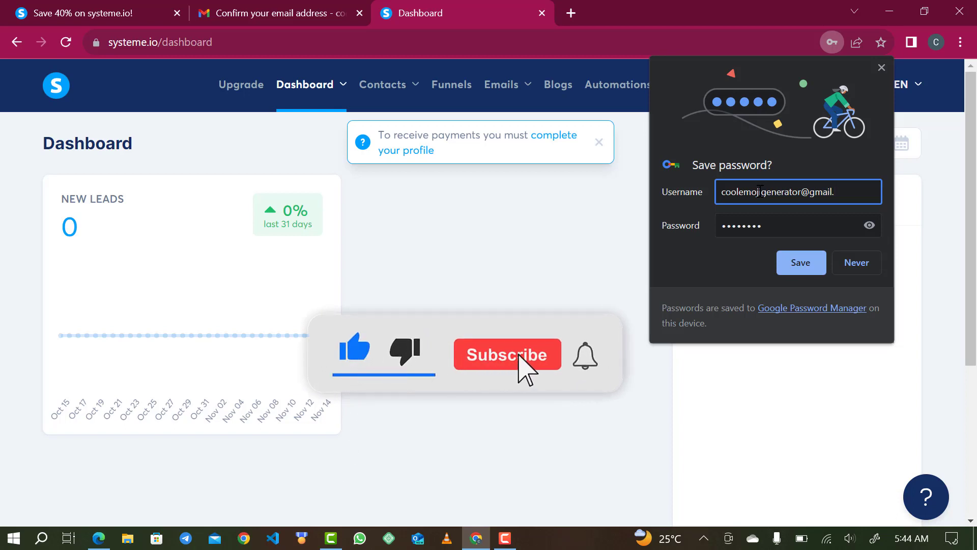
text(com)
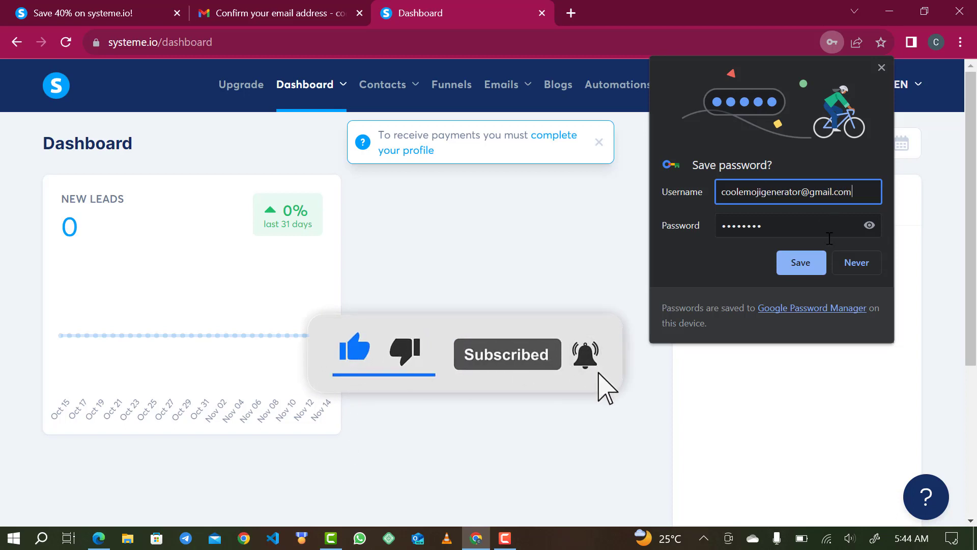
click(809, 257)
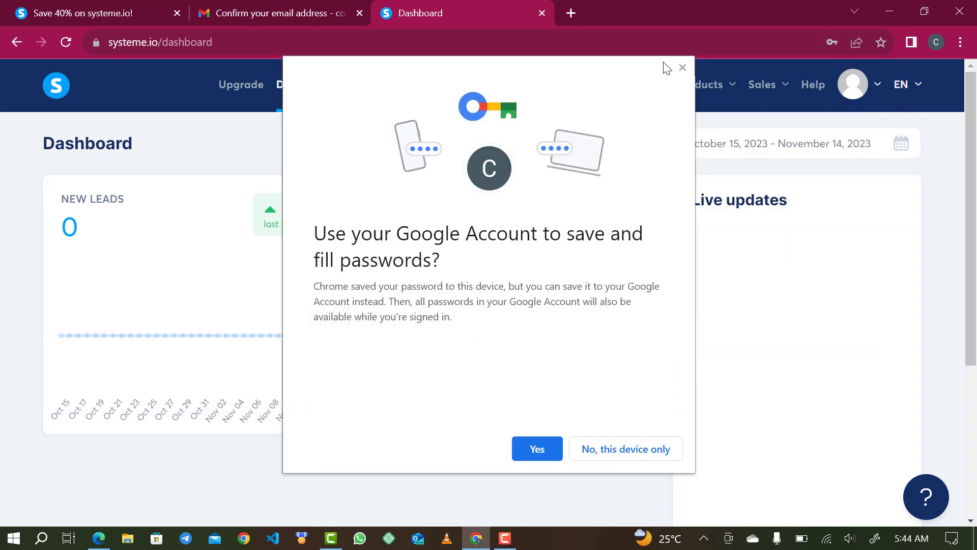
click(524, 458)
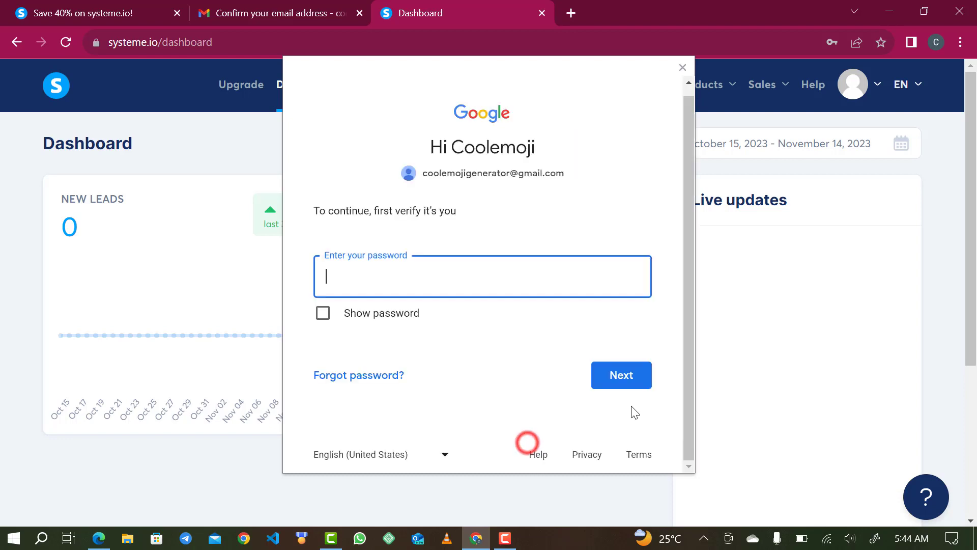
click(682, 67)
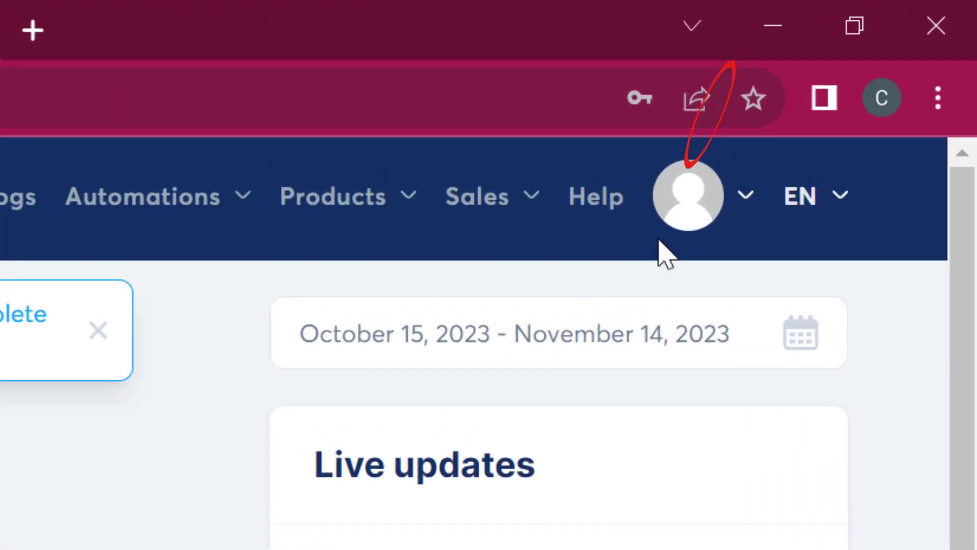
click(676, 236)
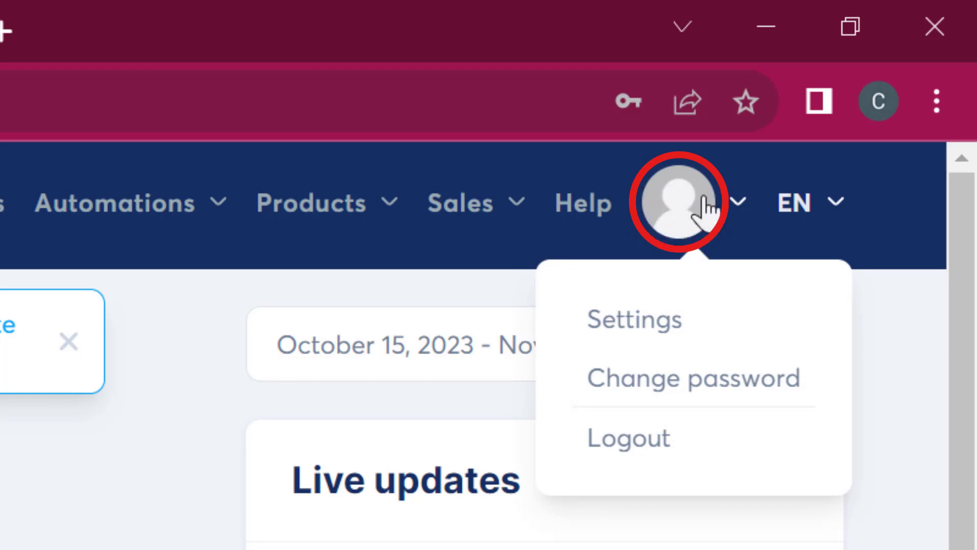
click(637, 326)
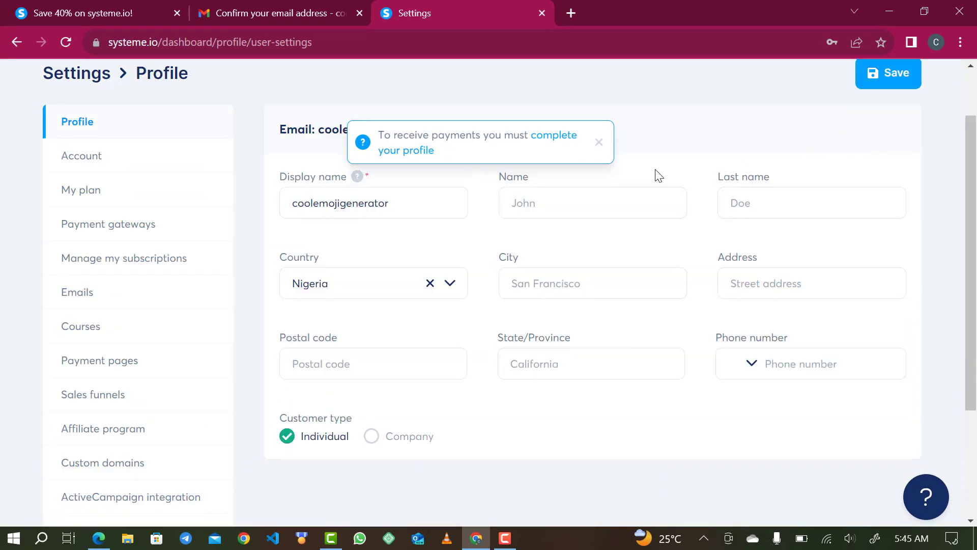
Fill in the profile's first name, last name, city and street address.
click(550, 205)
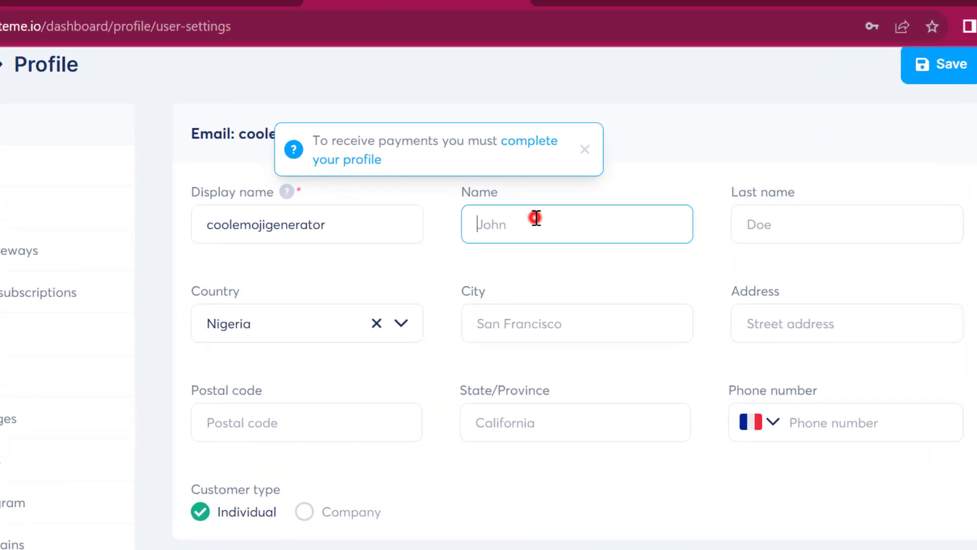
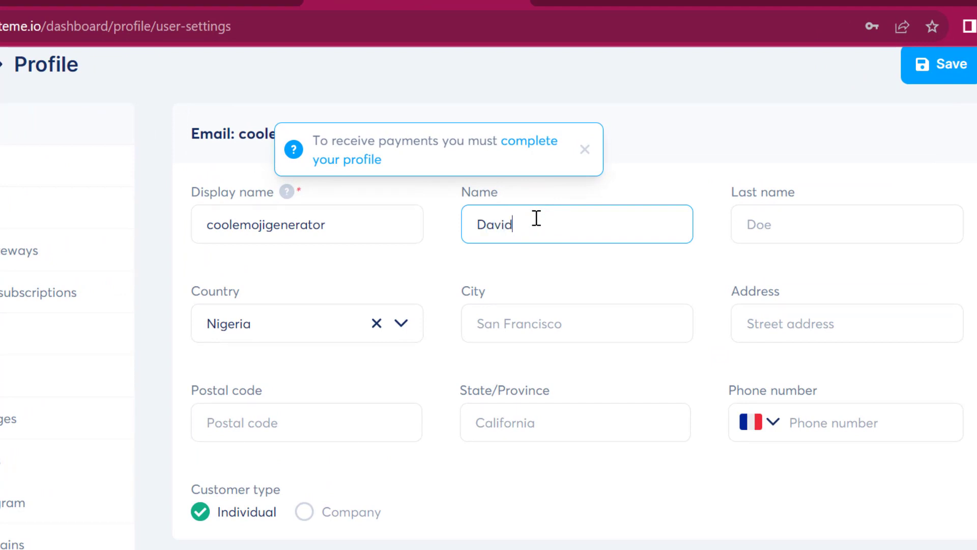
click(781, 227)
text(G)
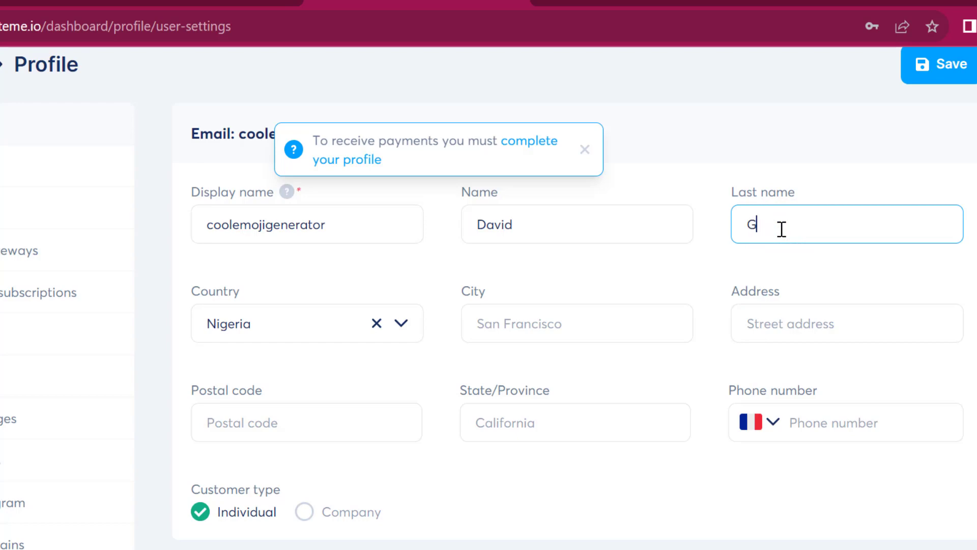
text(eorge)
click(519, 321)
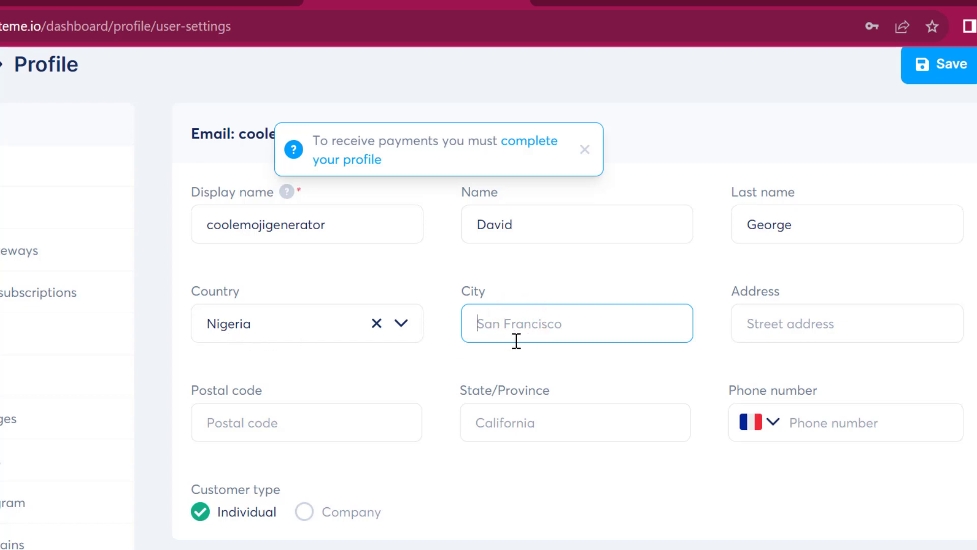
text(Abuja)
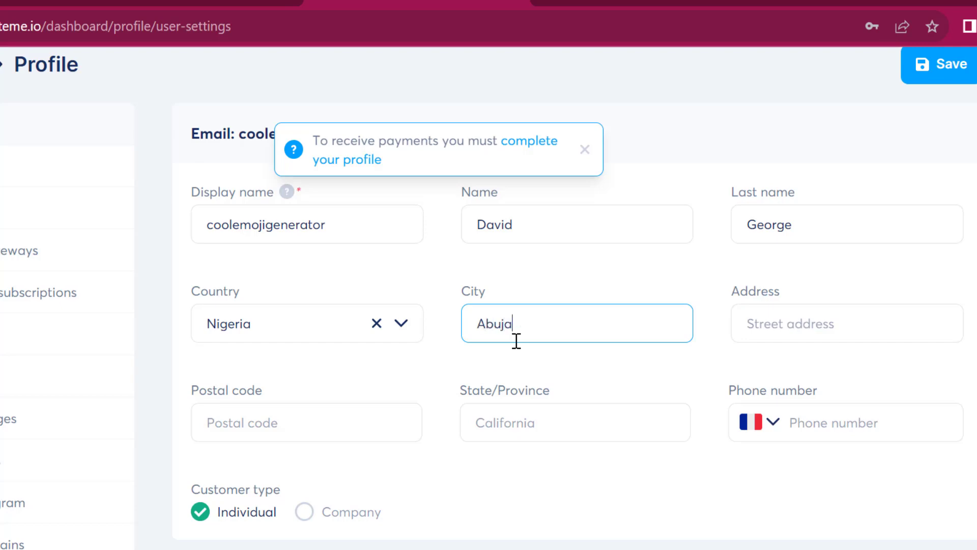
click(763, 332)
Add the postal code and state 'Federal capital Teritorry', set the phone prefix, and save.
click(360, 437)
text(9001)
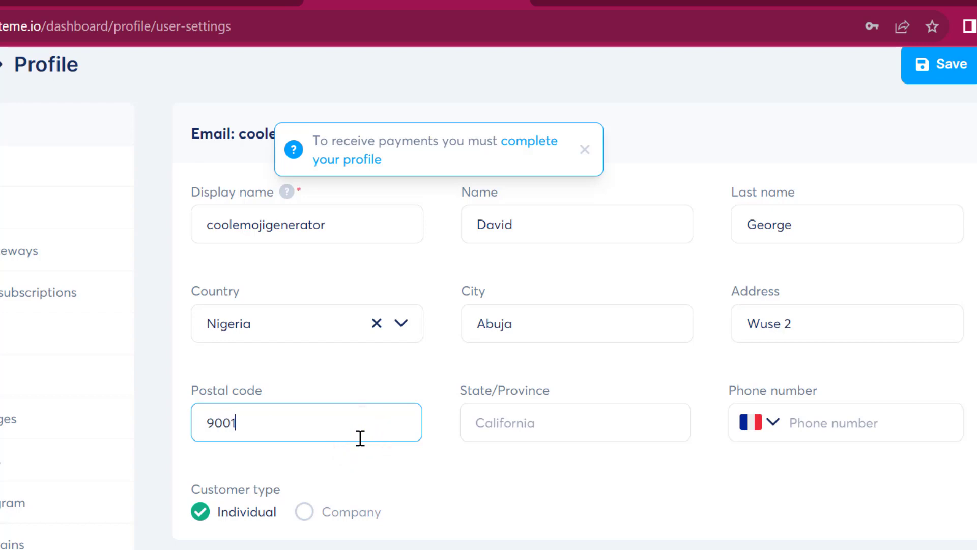
text(01)
click(571, 437)
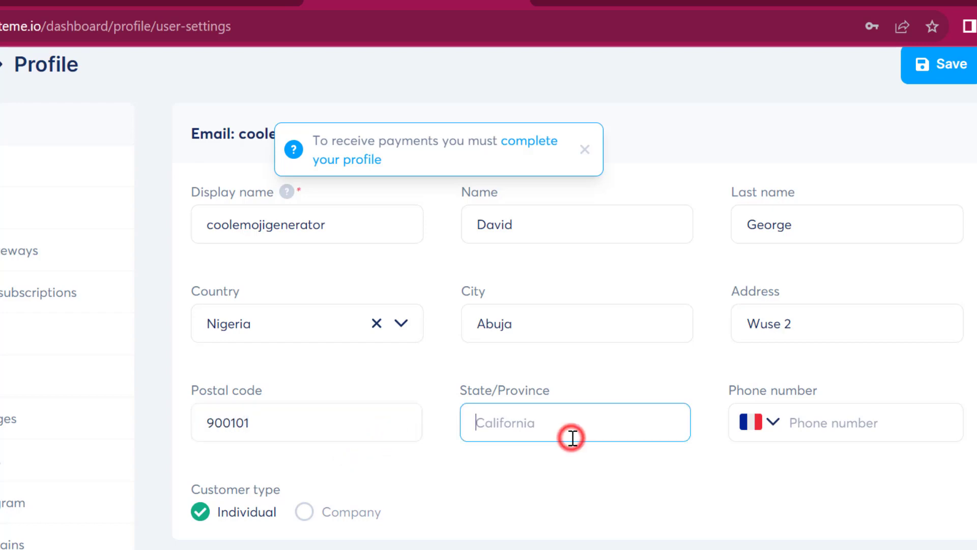
text(F)
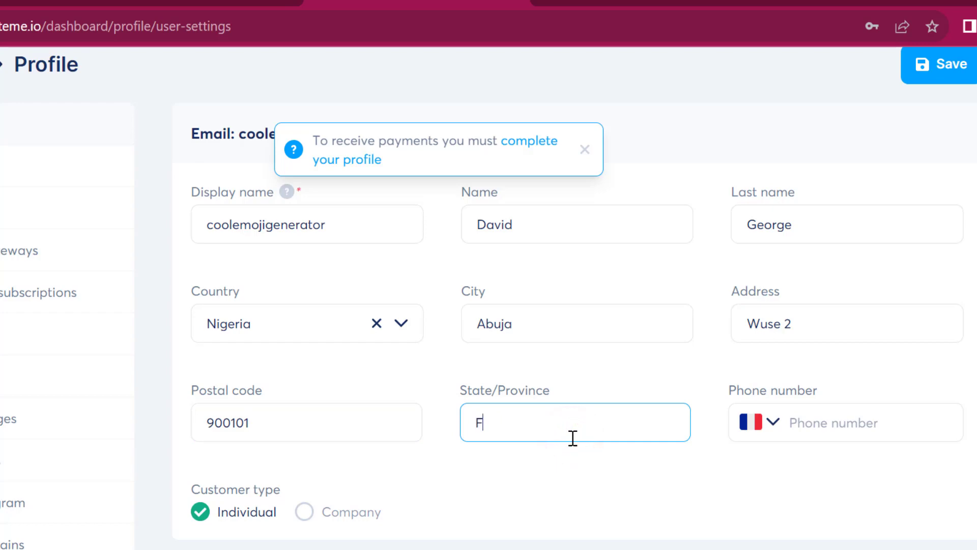
text(ederal capital Ter)
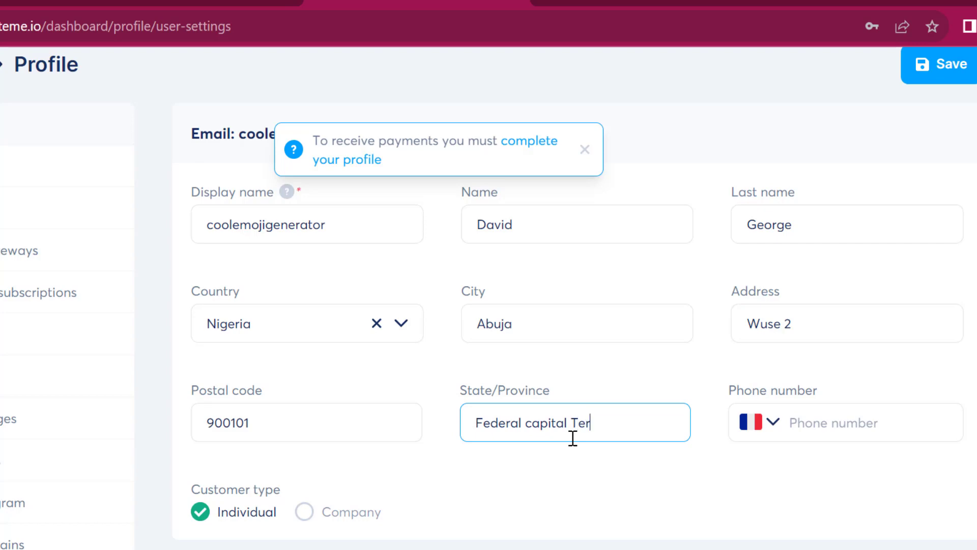
text(itorry)
click(814, 418)
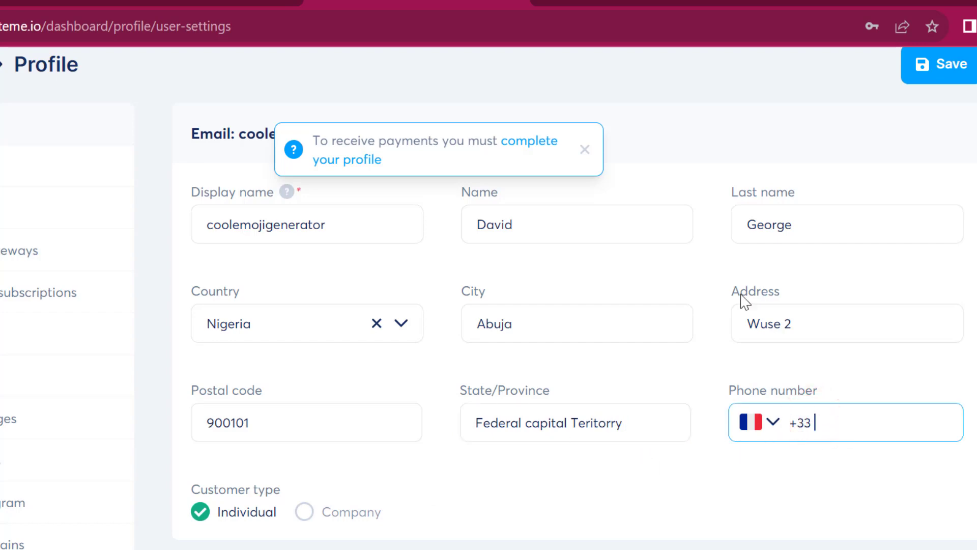
click(940, 65)
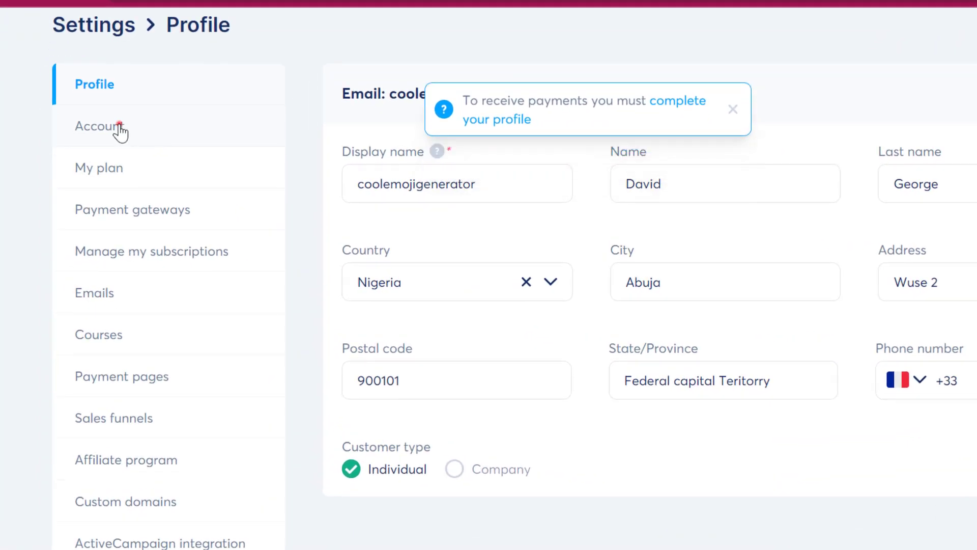
click(121, 133)
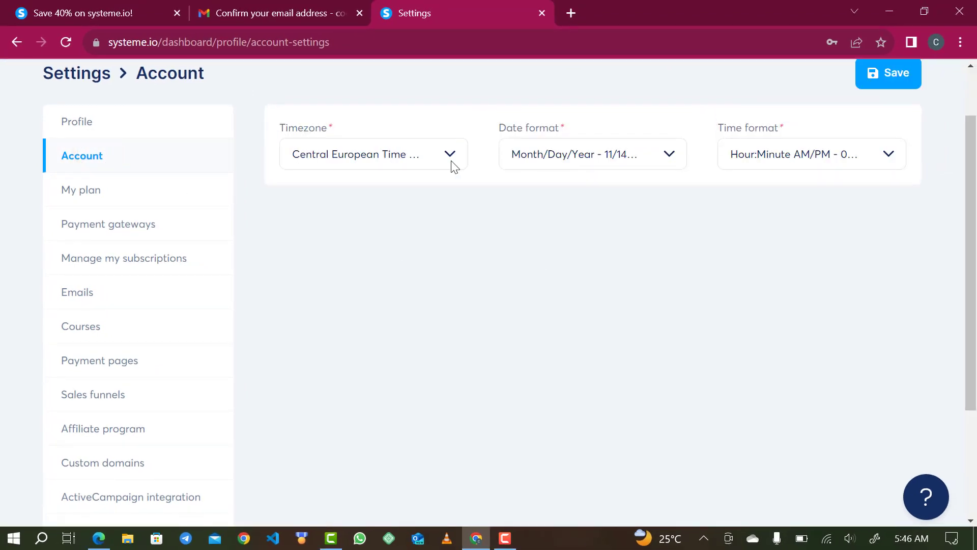
Search 'wes' to pick West Africa Time (Lagos), choose Day/Month/Year dates, and save.
click(452, 163)
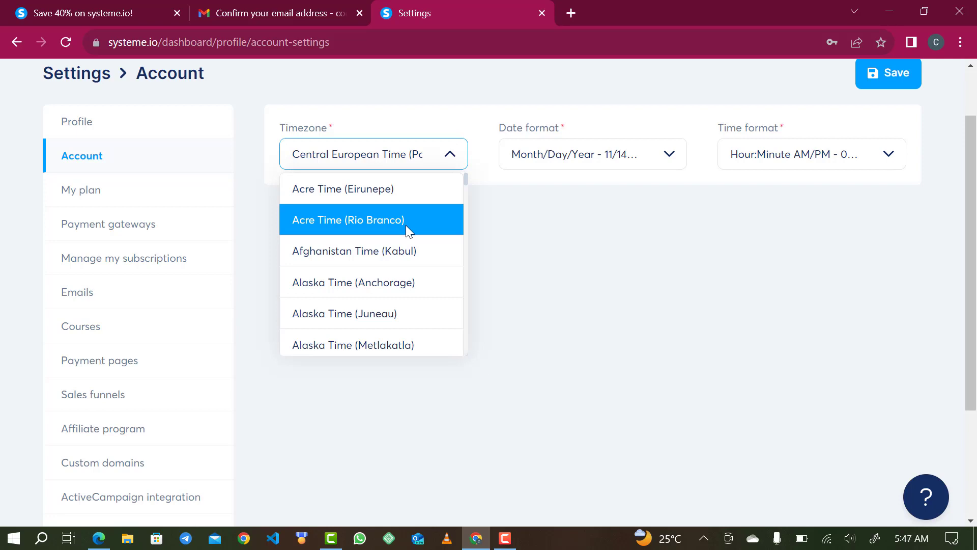
click(394, 155)
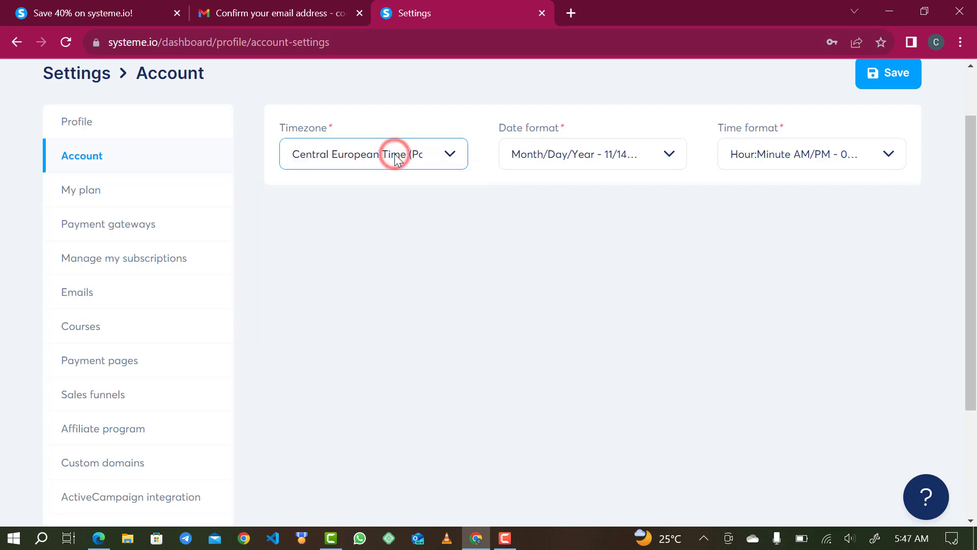
click(395, 153)
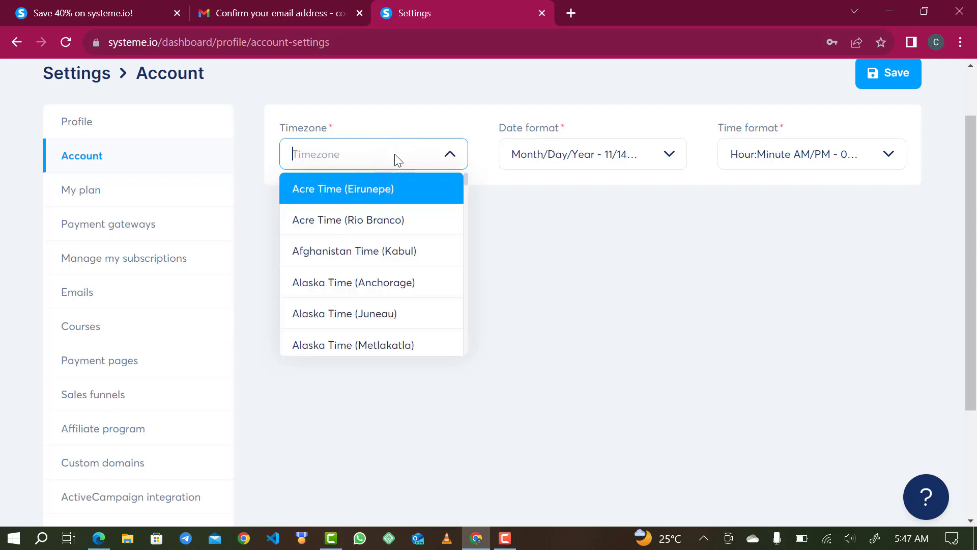
text(wes)
scroll(380, 324, down, 3)
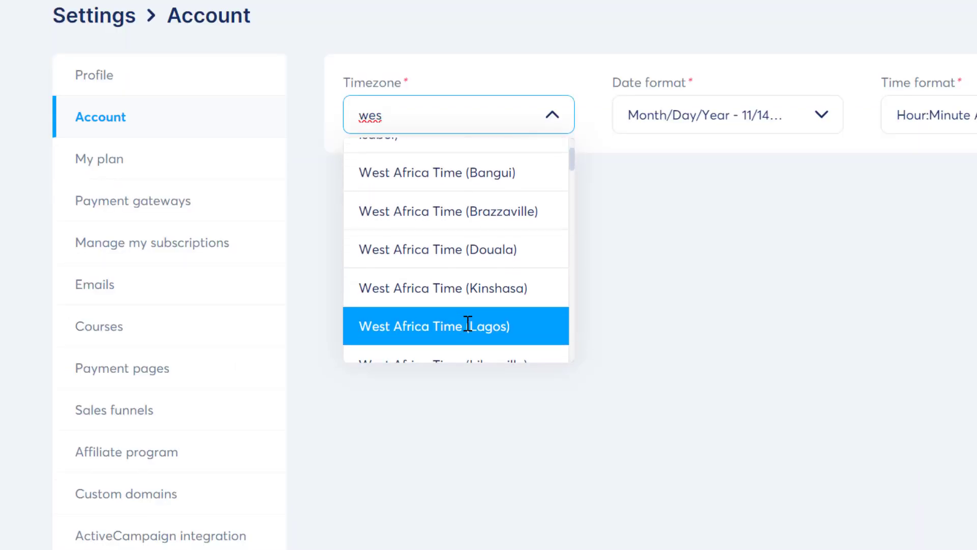
click(468, 324)
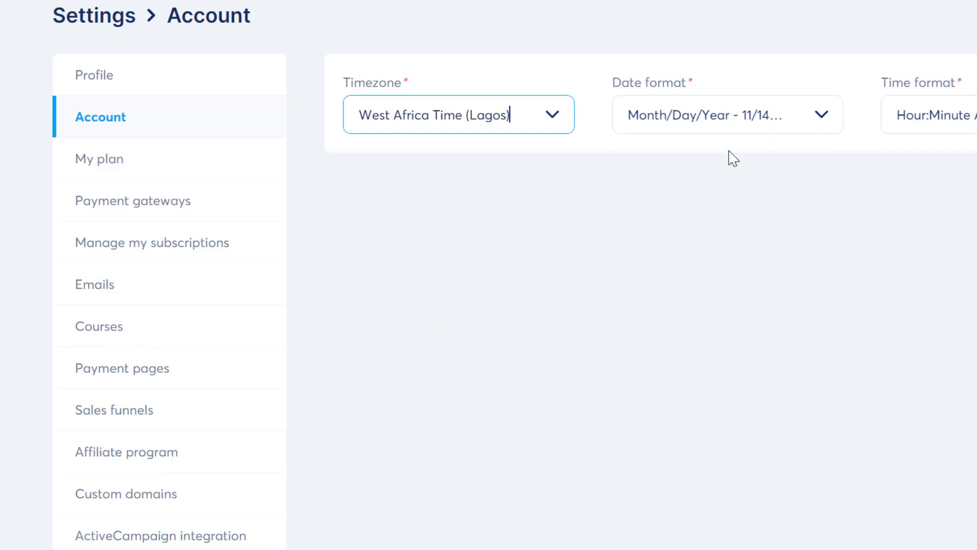
click(713, 120)
click(742, 157)
click(892, 80)
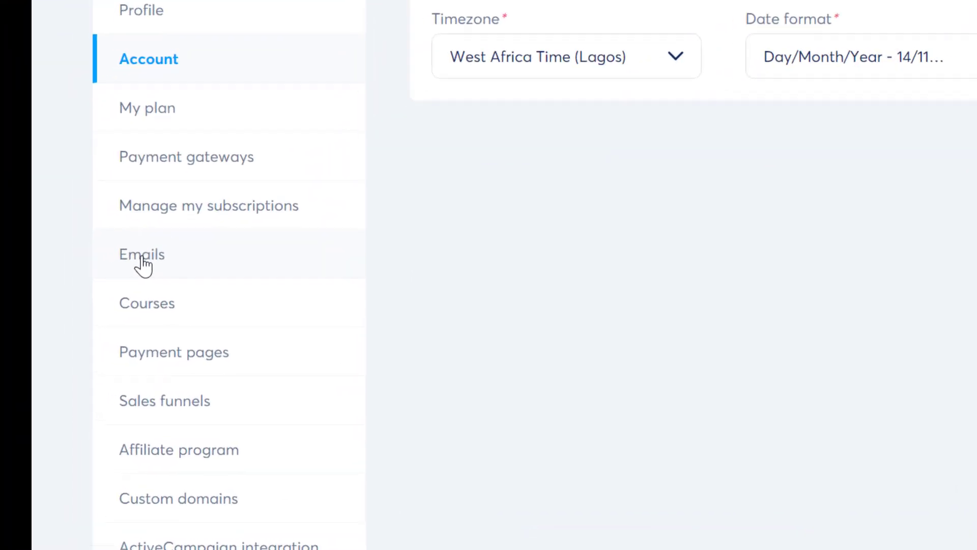
click(79, 298)
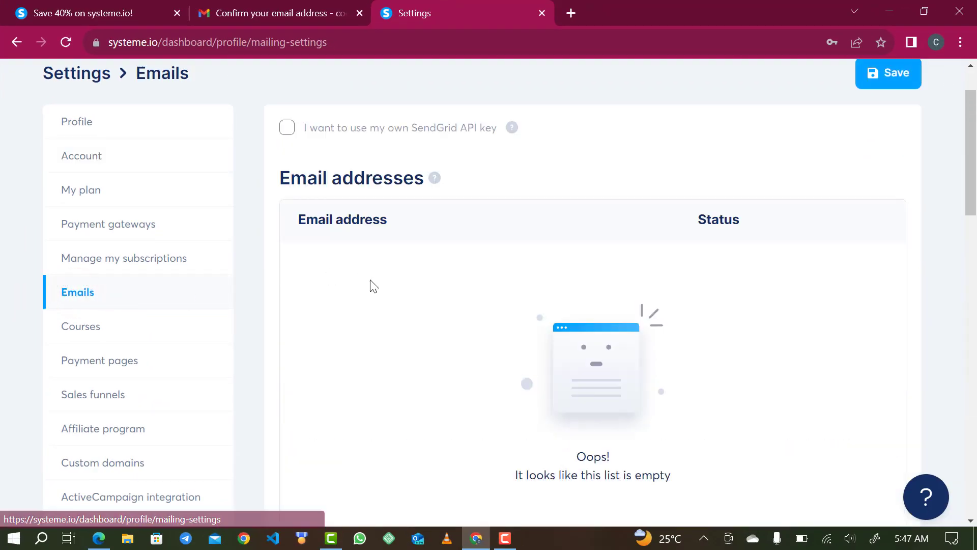
Copy the address from the Google account panel and save it as a new sender email.
scroll(374, 286, down, 1)
scroll(373, 287, down, 4)
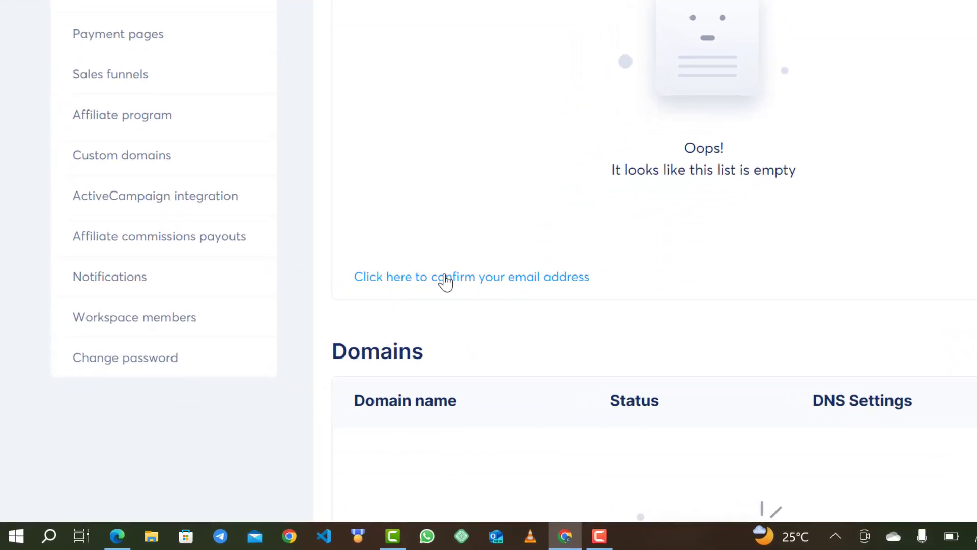
click(422, 277)
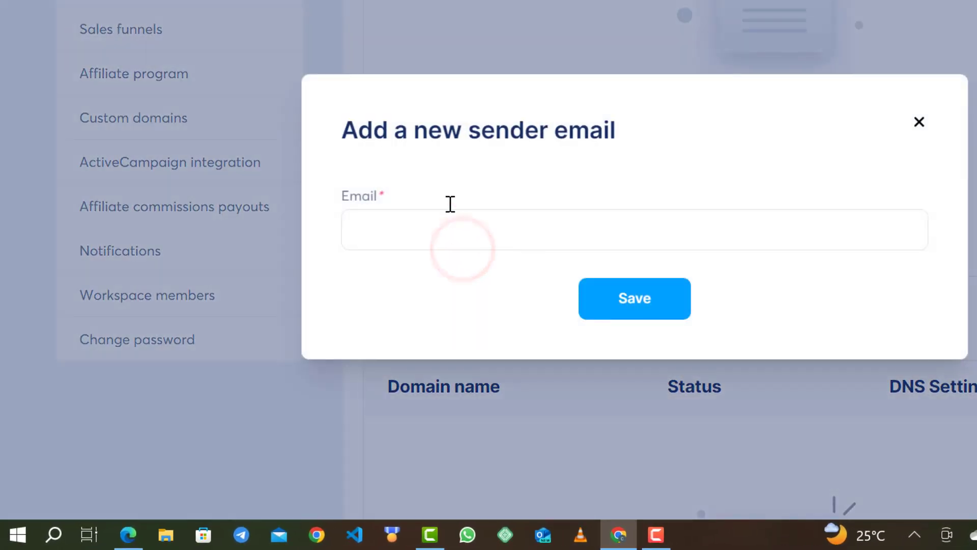
click(423, 221)
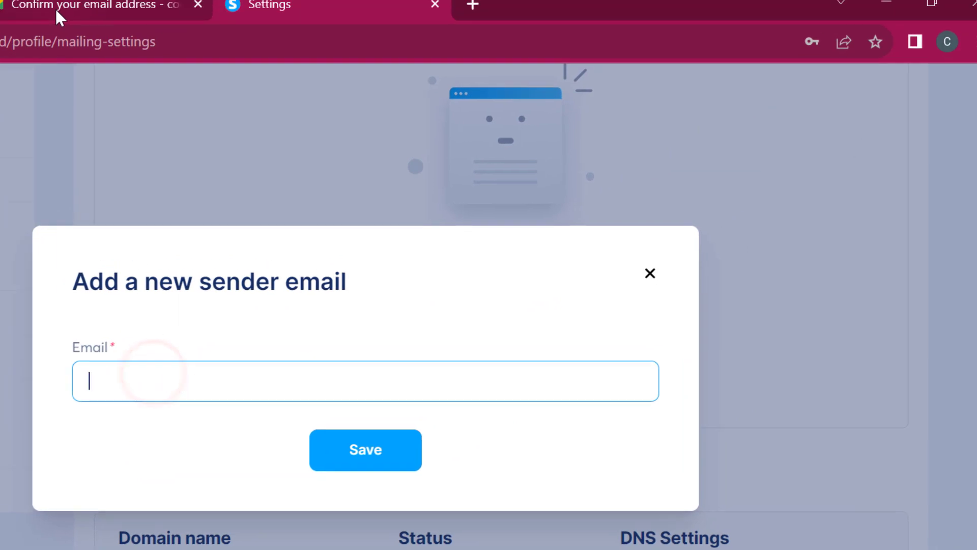
click(55, 8)
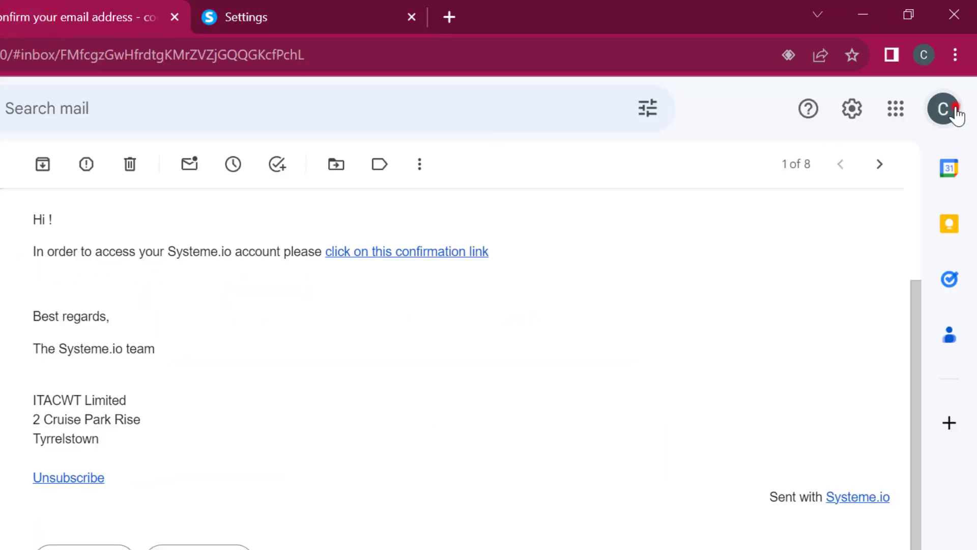
click(956, 115)
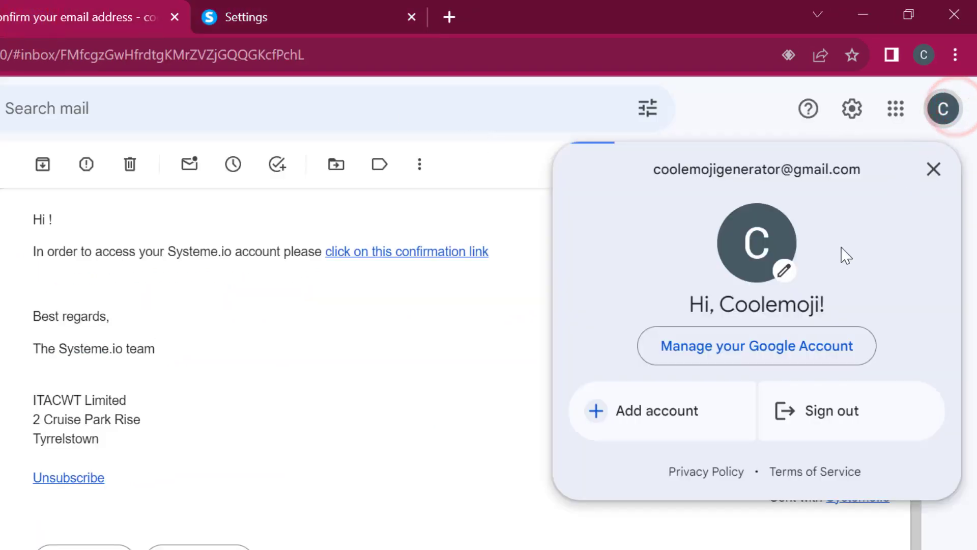
drag(864, 167, 646, 185)
key(ctrl+c)
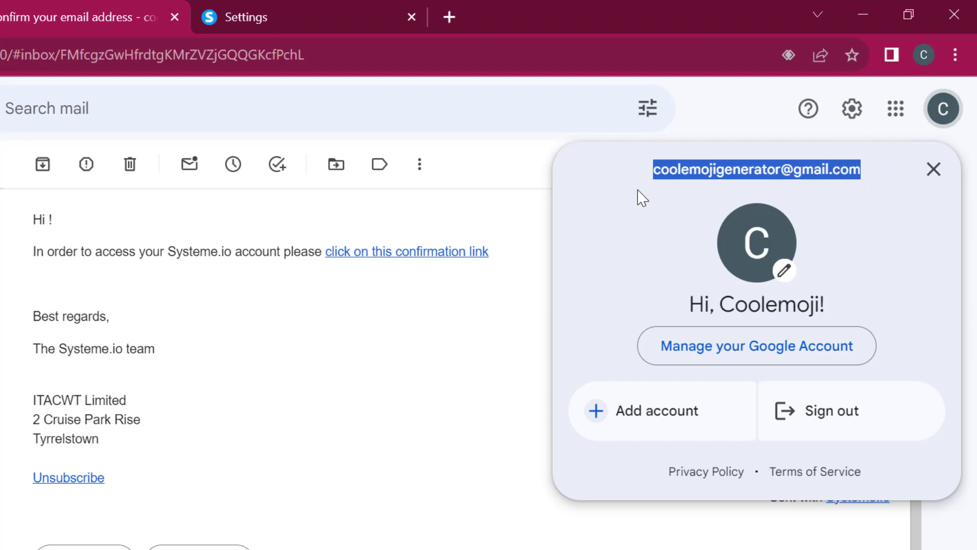
key(ctrl+c)
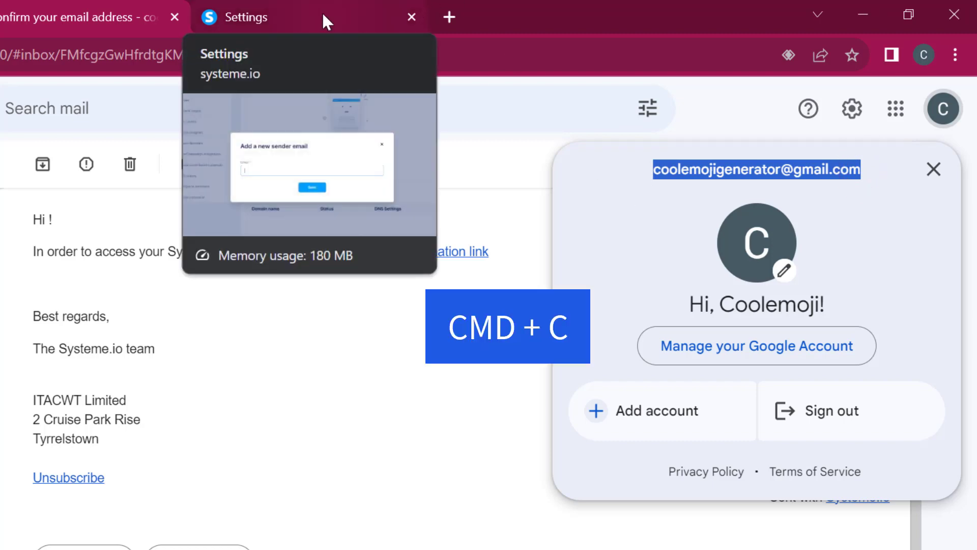
click(322, 11)
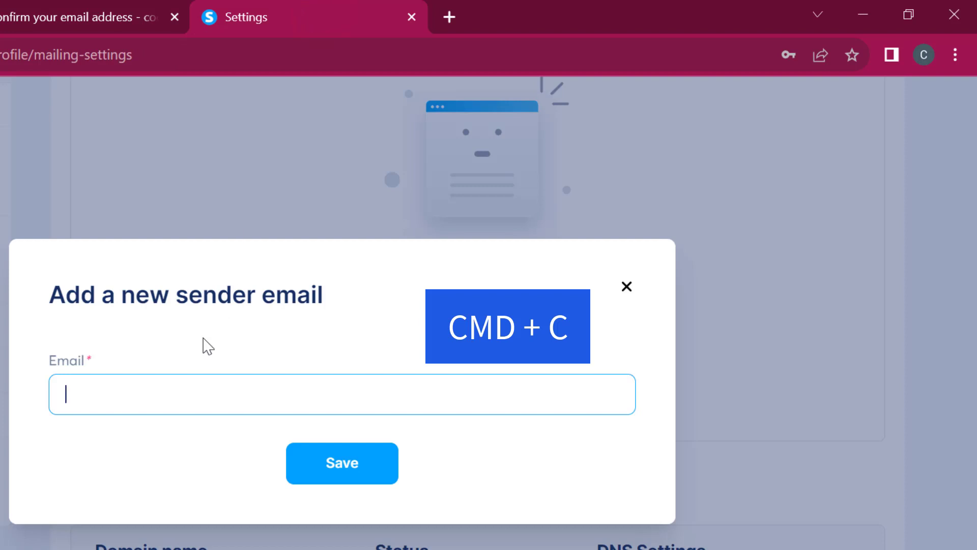
key(ctrl+v)
key(ctrl+v)
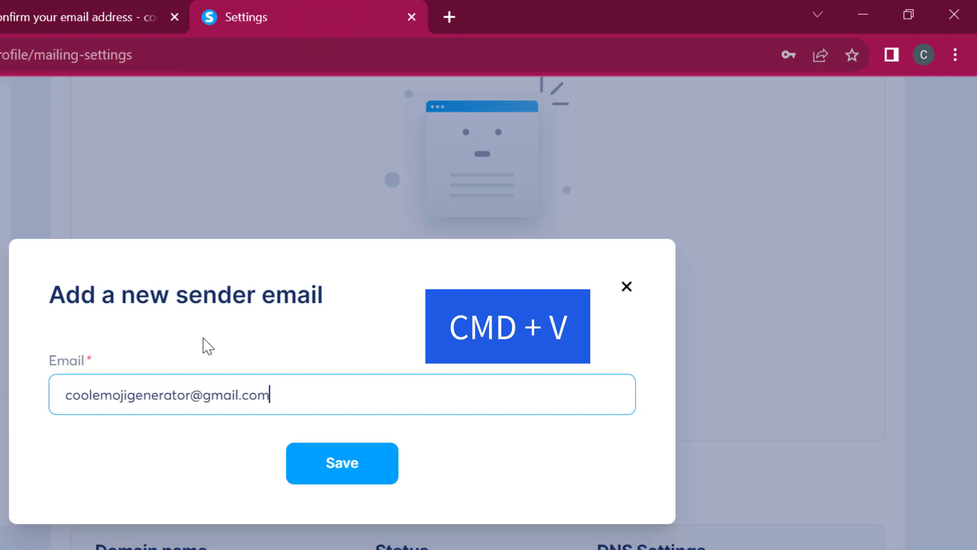
click(330, 470)
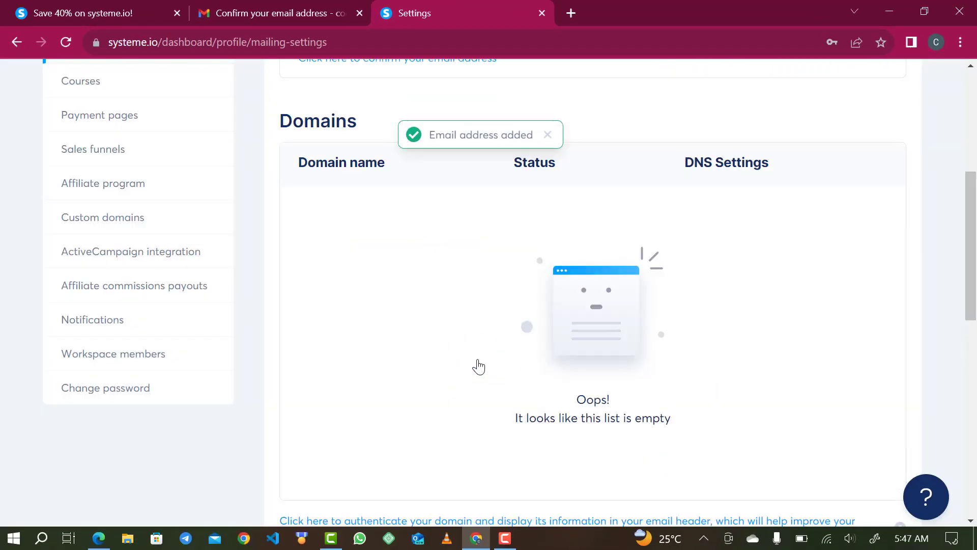
Enter the user's name as the sender name and save the email settings.
scroll(478, 365, down, 7)
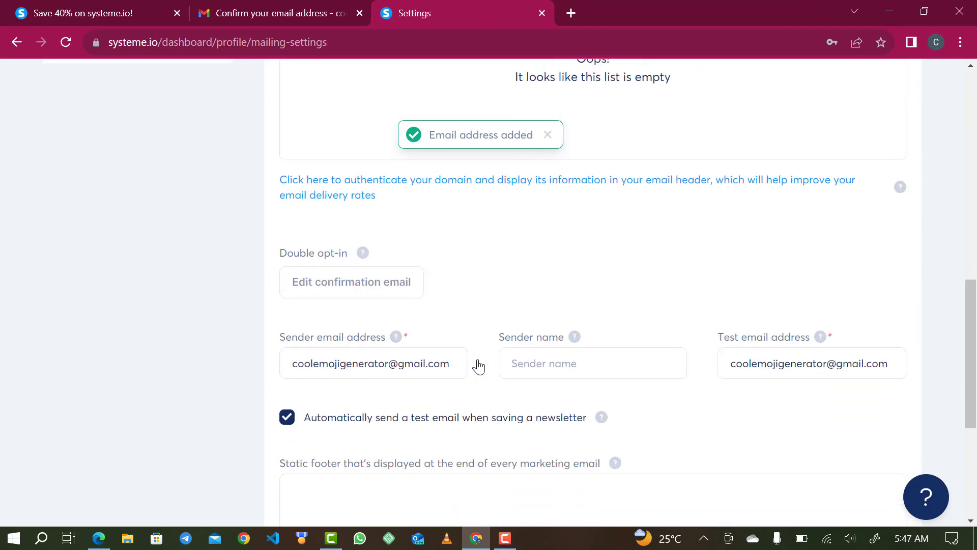
scroll(479, 366, down, 1)
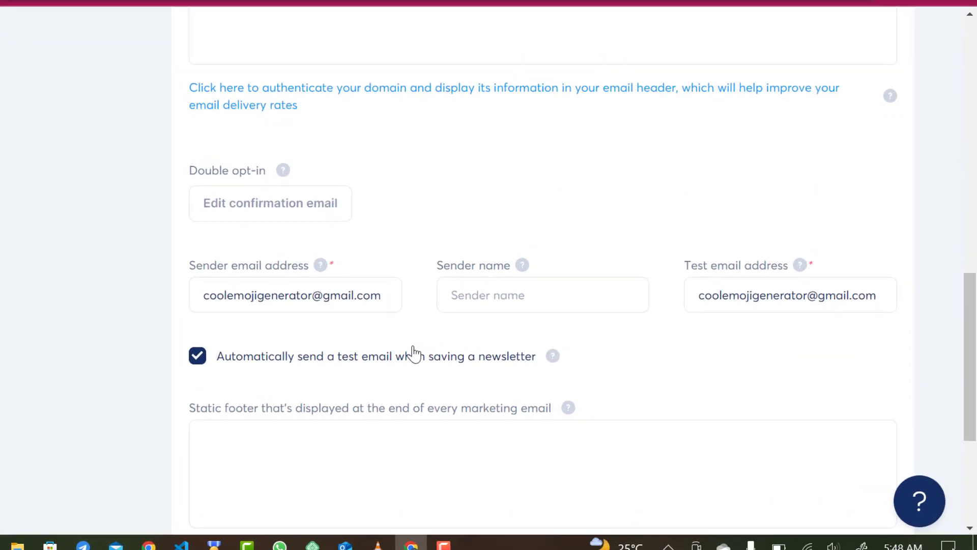
click(490, 297)
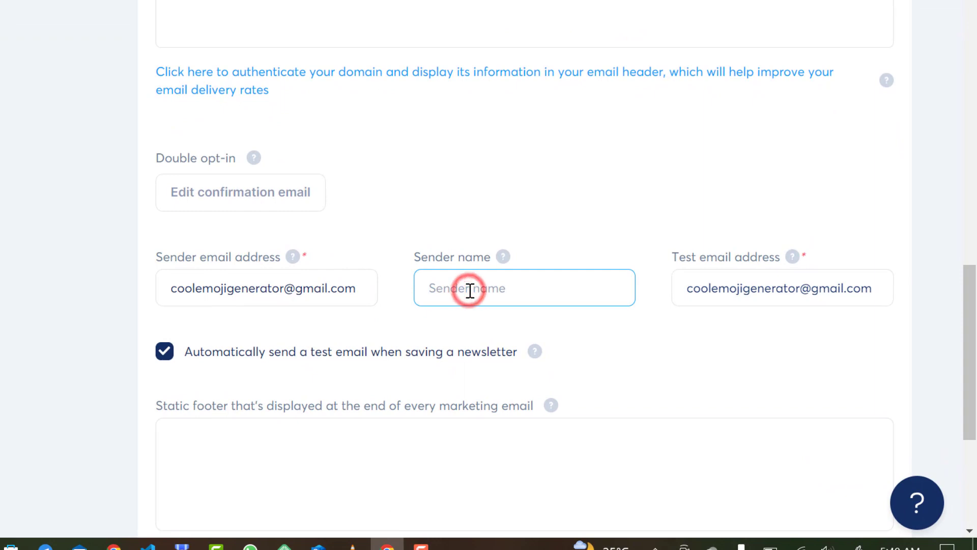
text(Ge)
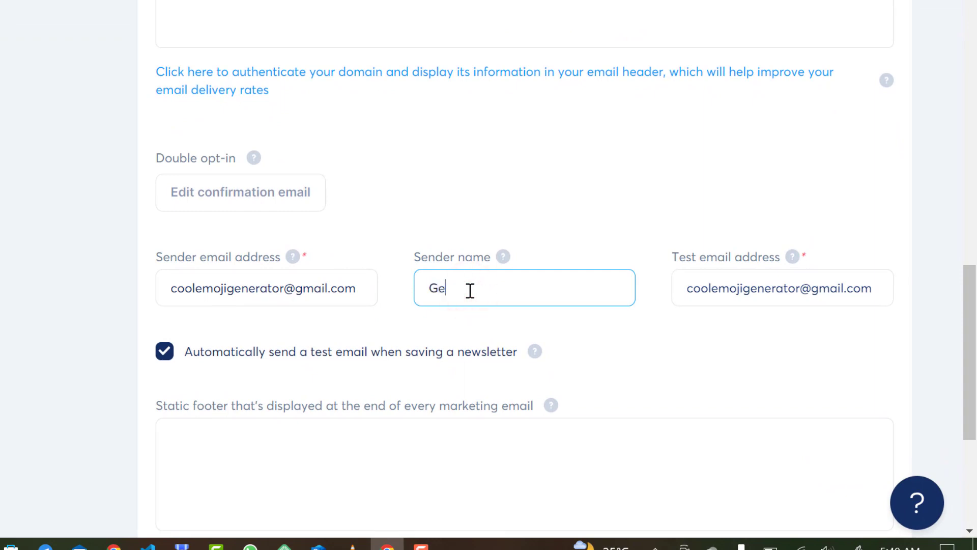
text(orge)
scroll(530, 329, down, 5)
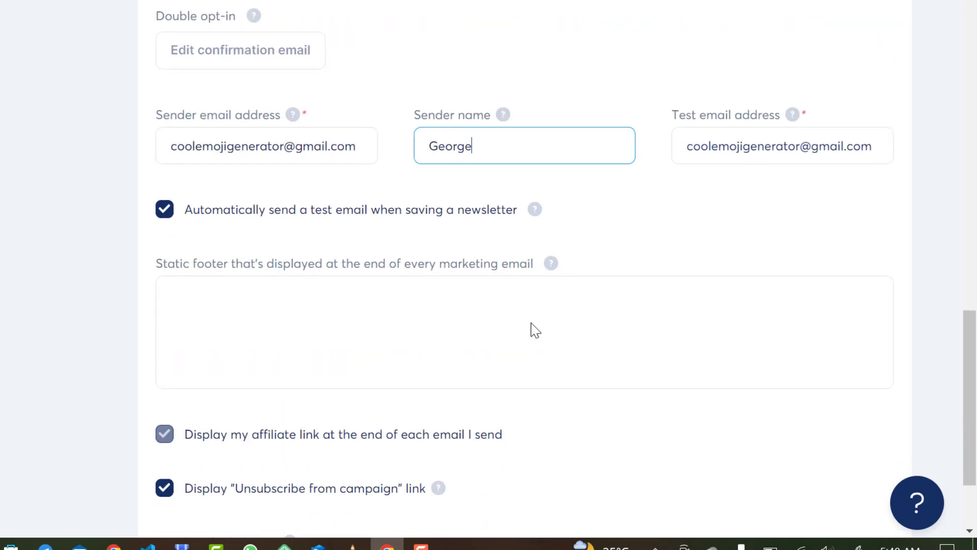
scroll(530, 329, up, 15)
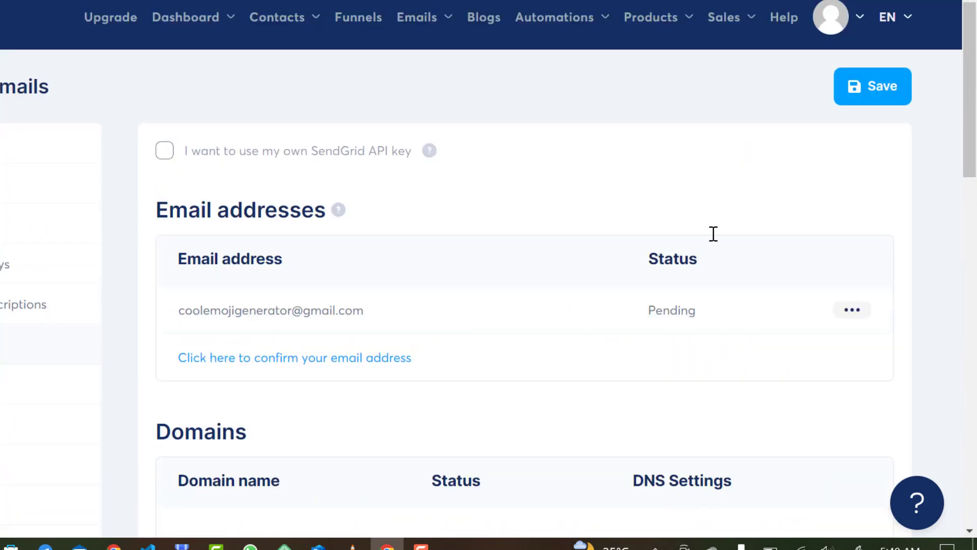
click(858, 97)
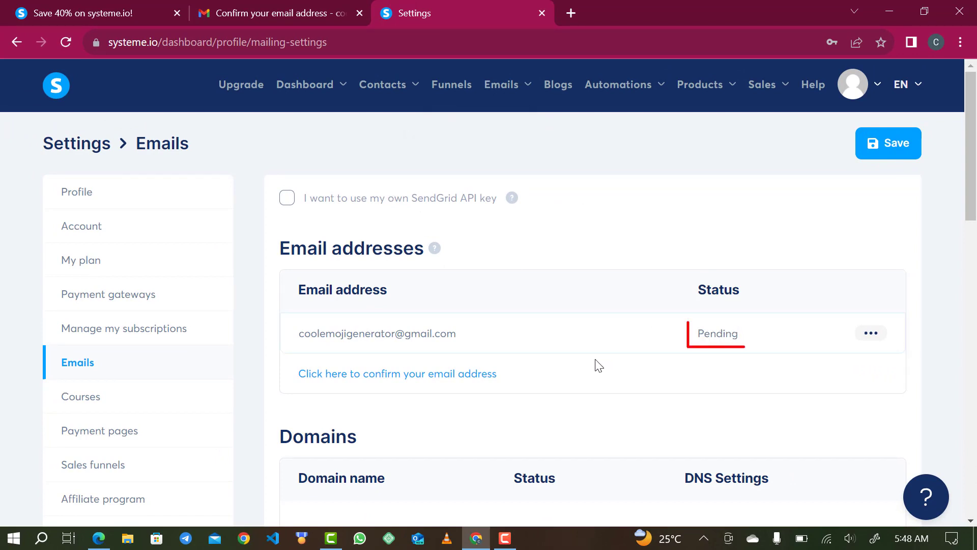
Open the 'Confirm sender email address in systeme.io' email and follow its 'here' link.
click(265, 12)
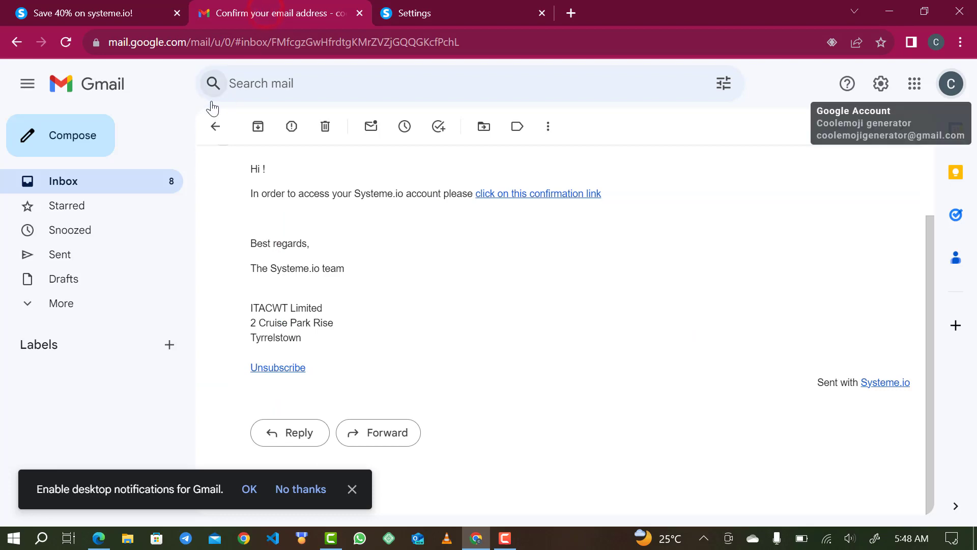
click(214, 130)
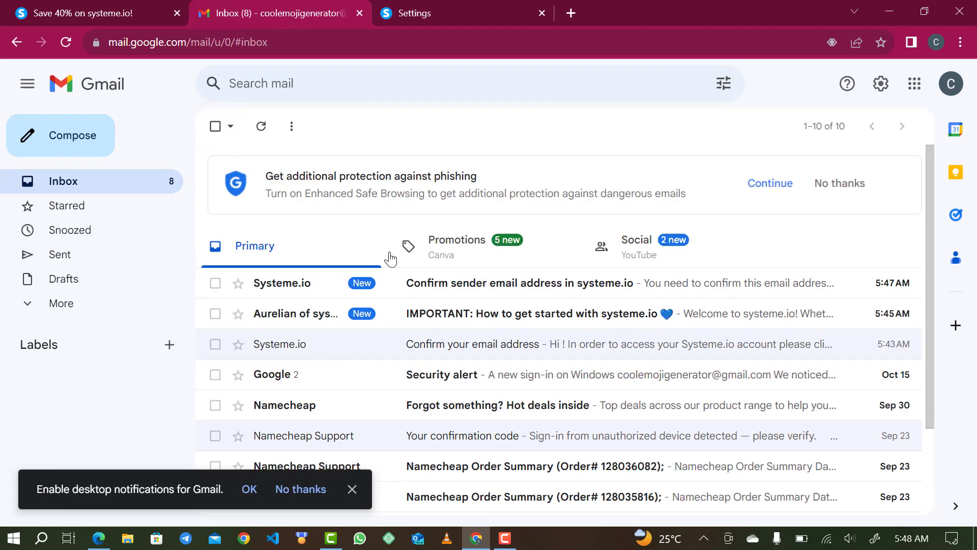
click(447, 286)
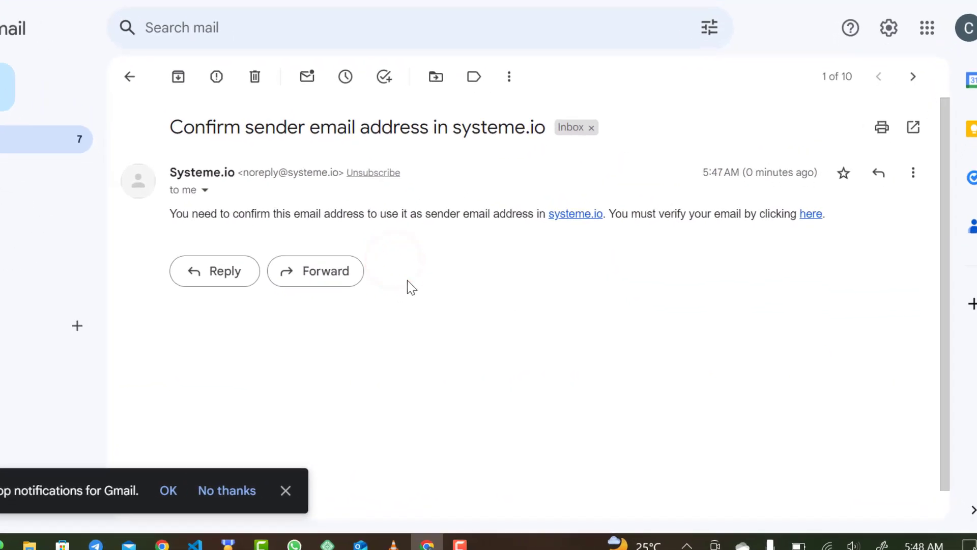
click(809, 181)
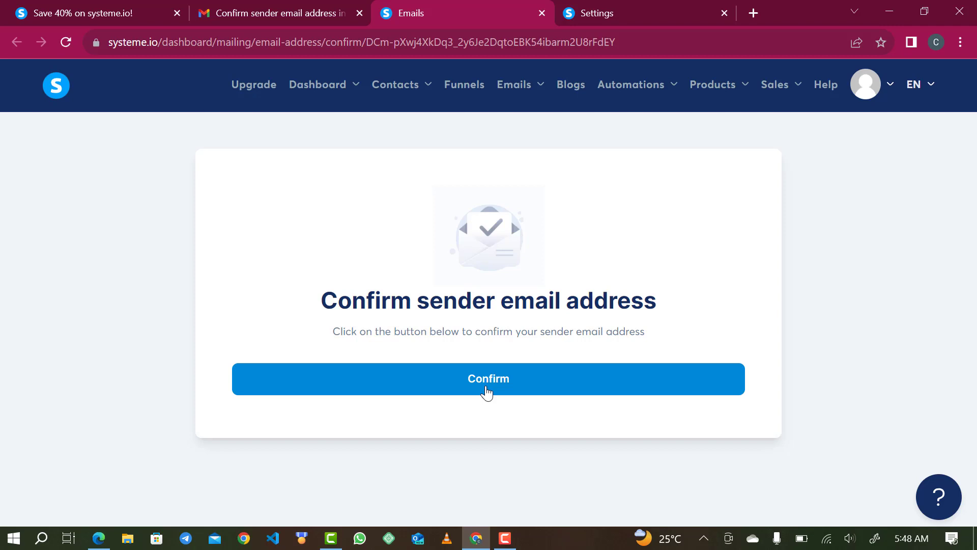
Confirm the sender address, then reload the Emails settings to see it marked Verified.
click(486, 391)
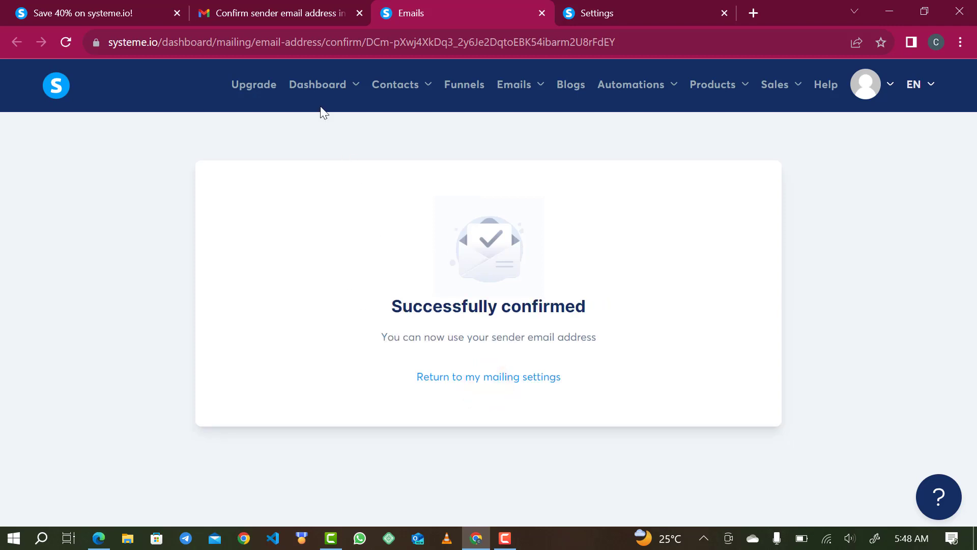
click(567, 14)
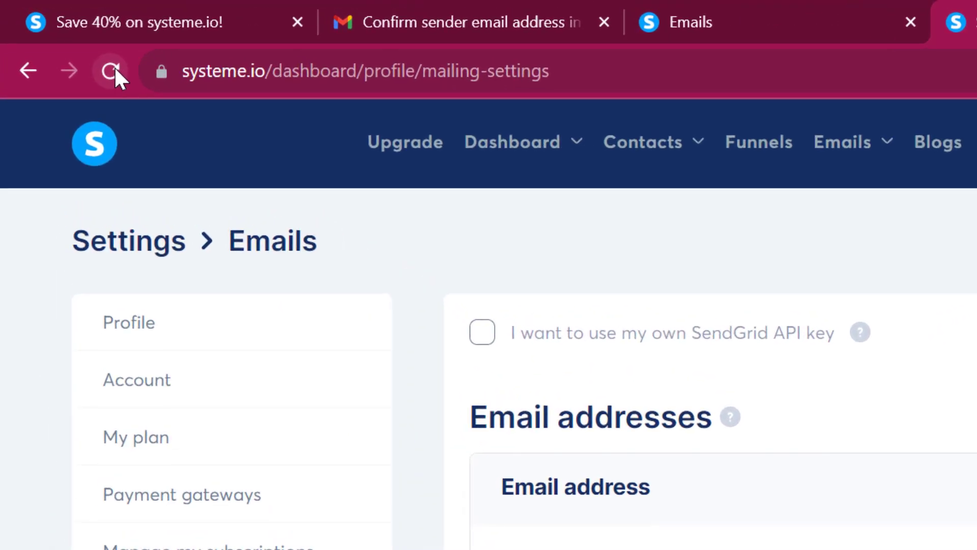
click(114, 70)
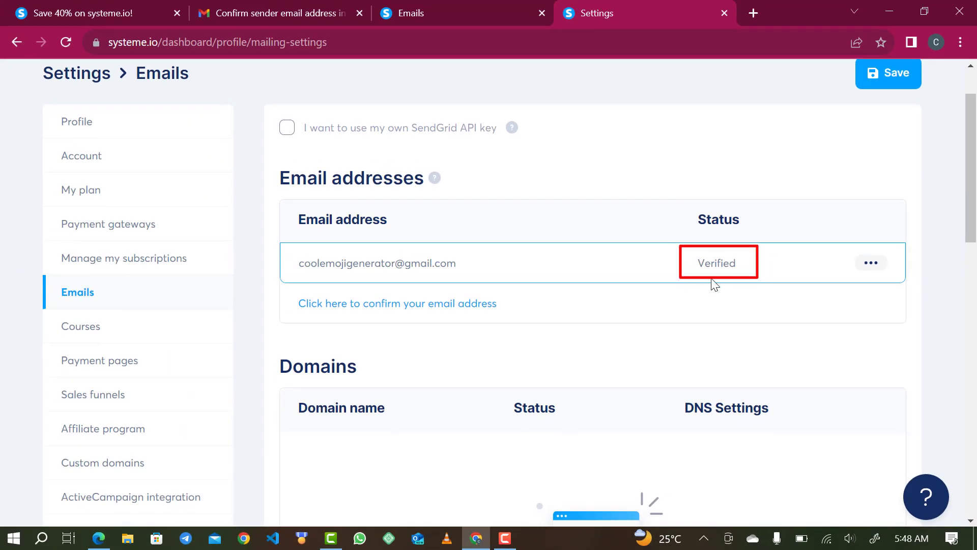
scroll(719, 266, up, 2)
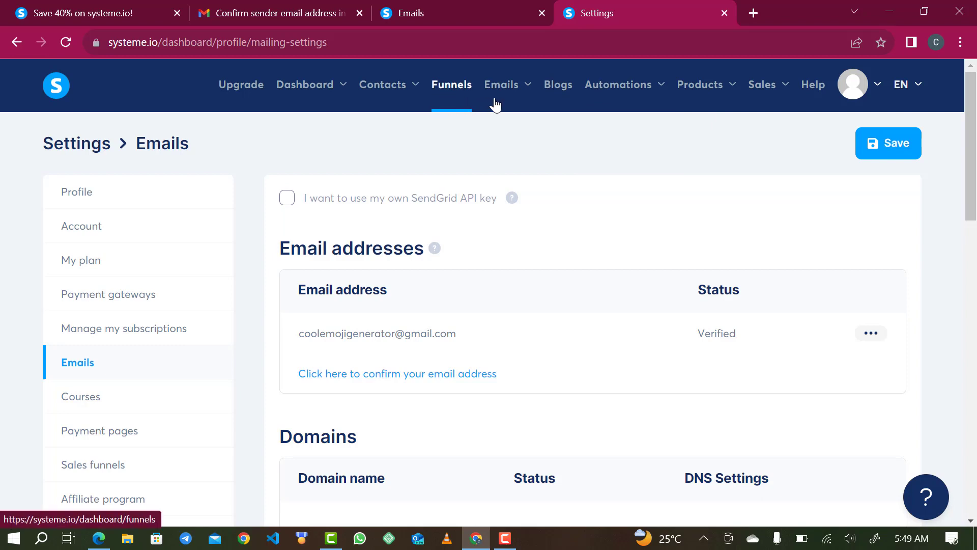
mouse_move(503, 103)
Create a new funnel from the Funnels page and name it 'Demo Funnel'.
click(449, 94)
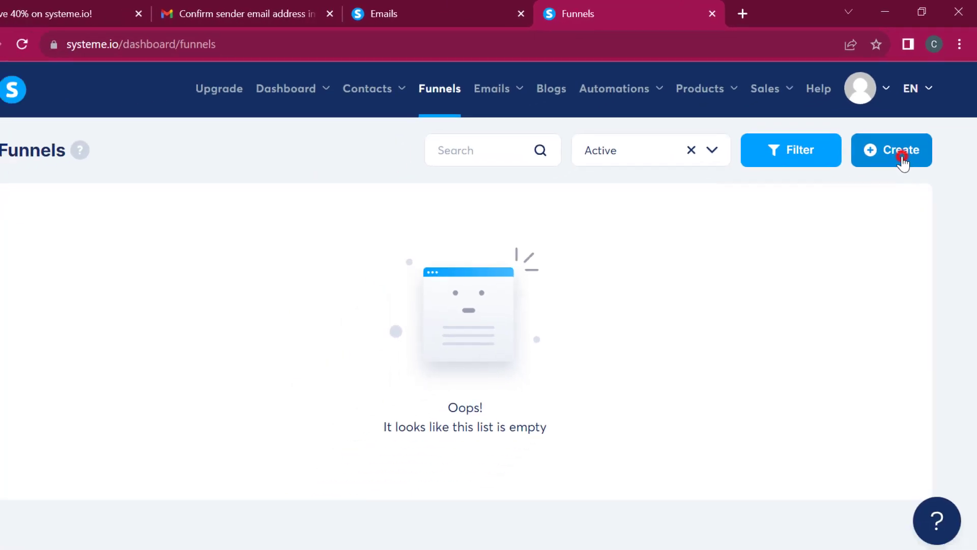
click(862, 224)
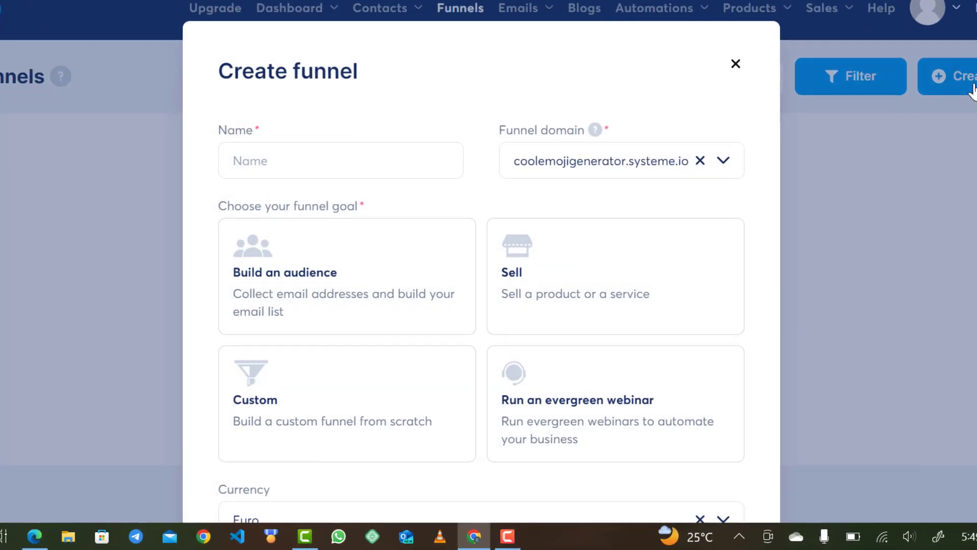
click(373, 168)
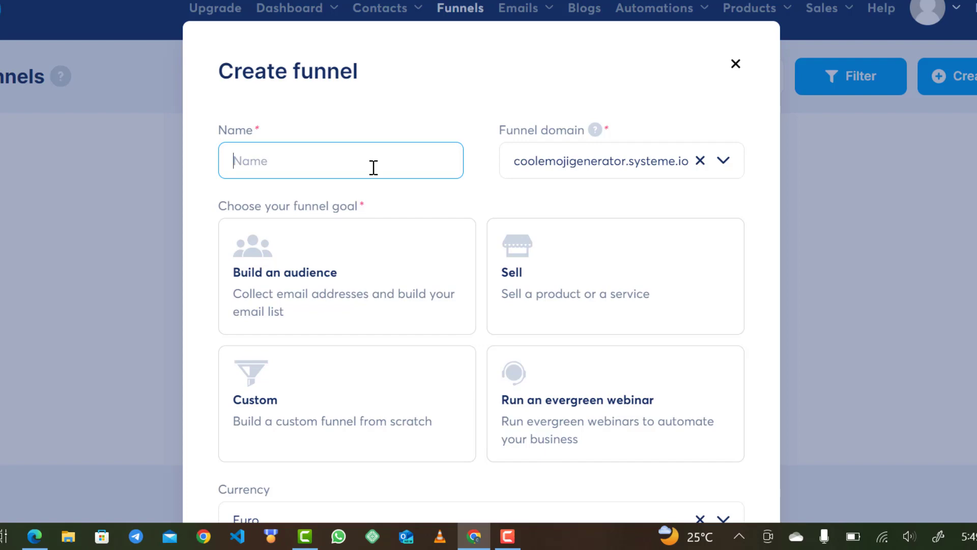
text(Demo Funnel)
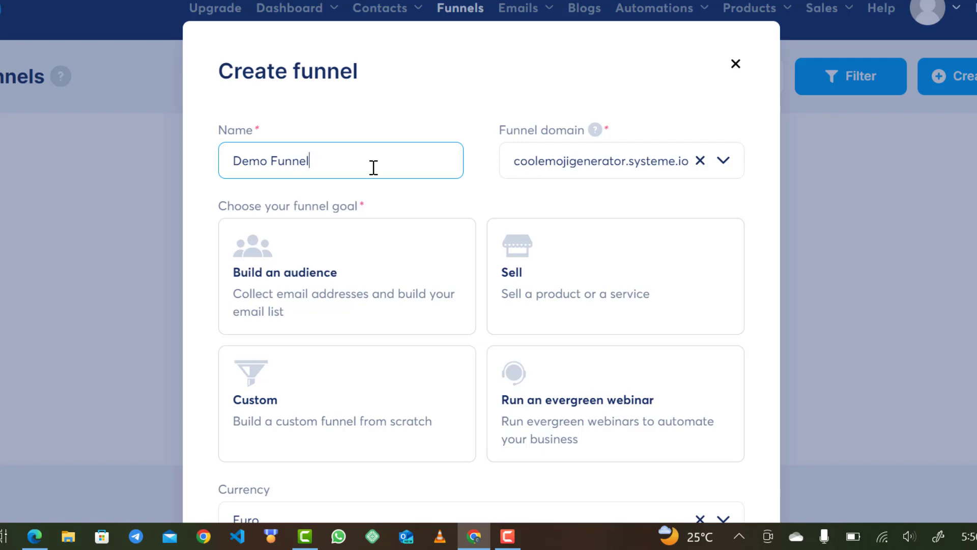
scroll(525, 206, down, 1)
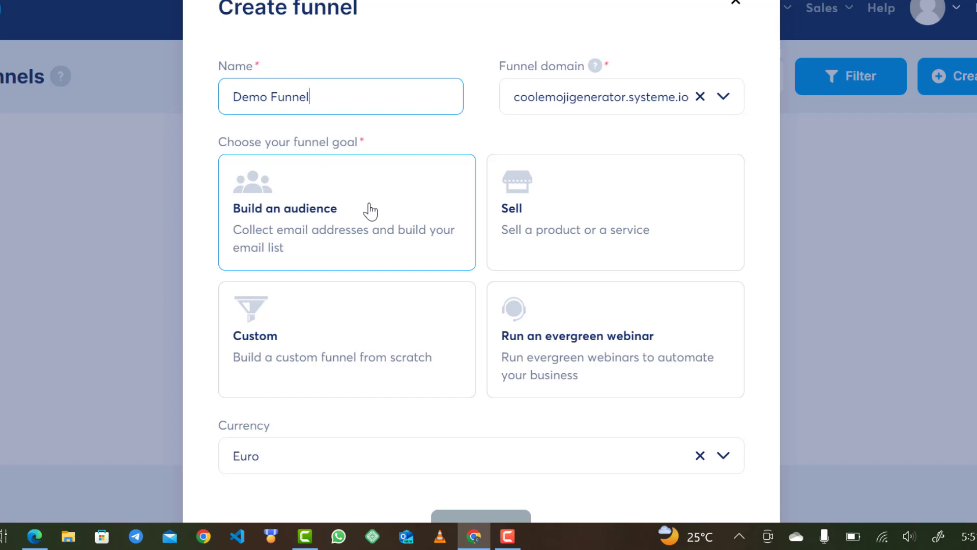
Pick the Build an audience goal, set the currency to Nigerian Naira, and save the funnel.
click(331, 209)
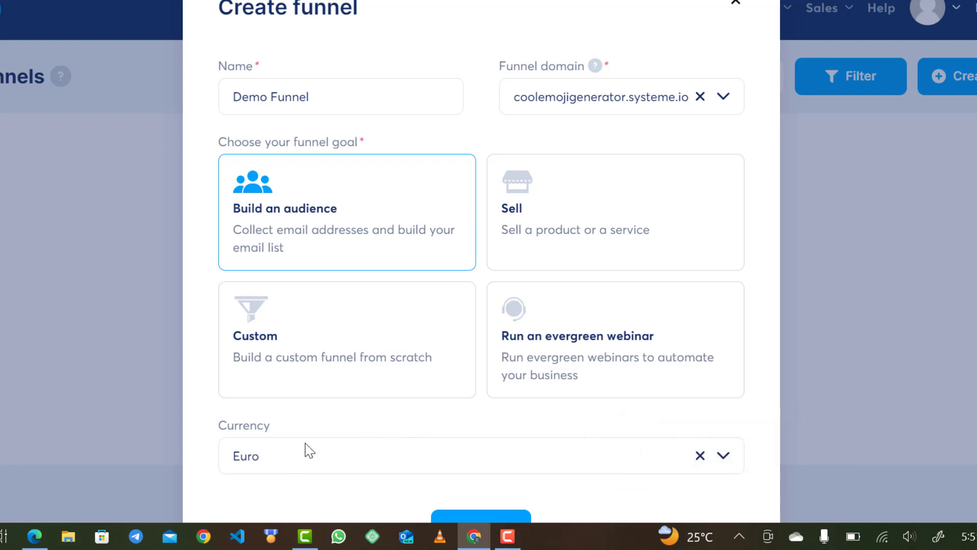
scroll(306, 448, down, 2)
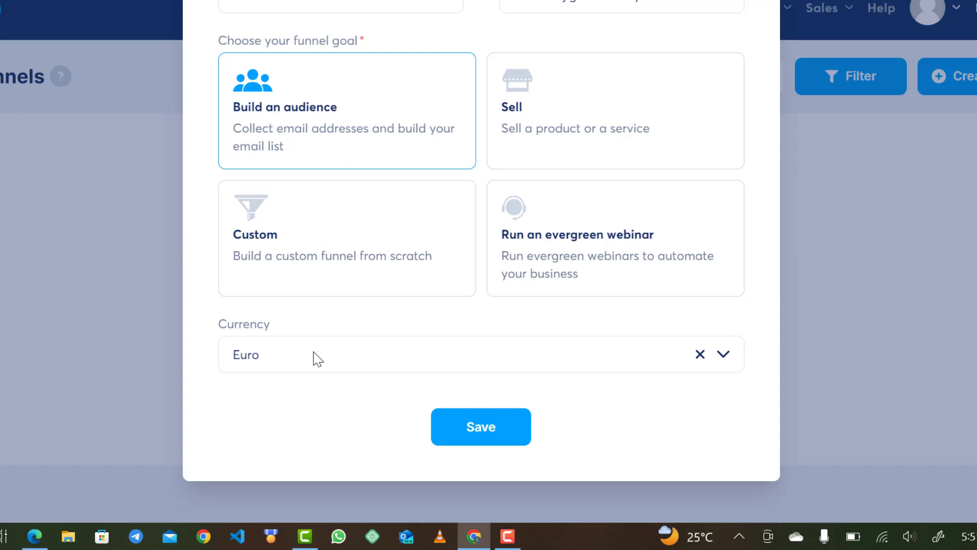
click(315, 355)
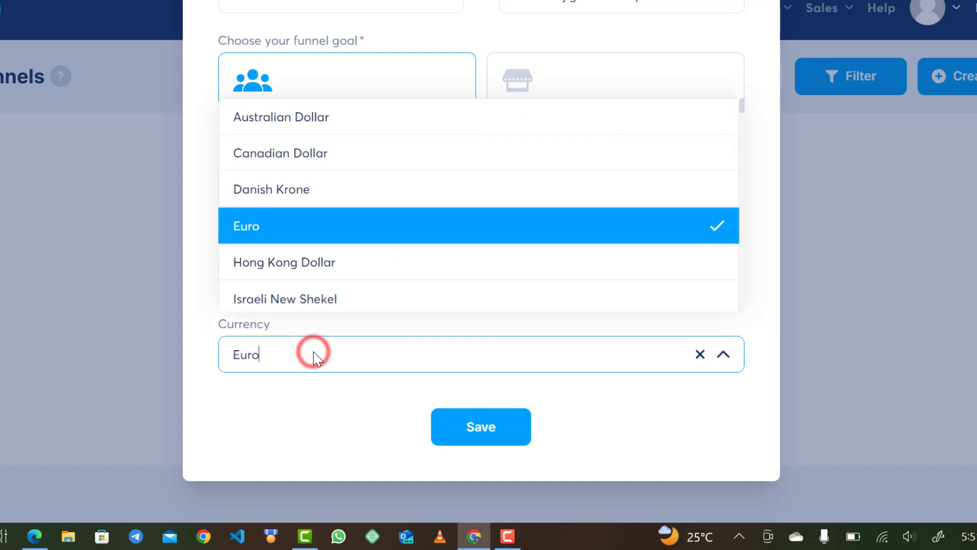
key(BackSpace)
key(BackSpace)
key(BackSpace)
key(BackSpace)
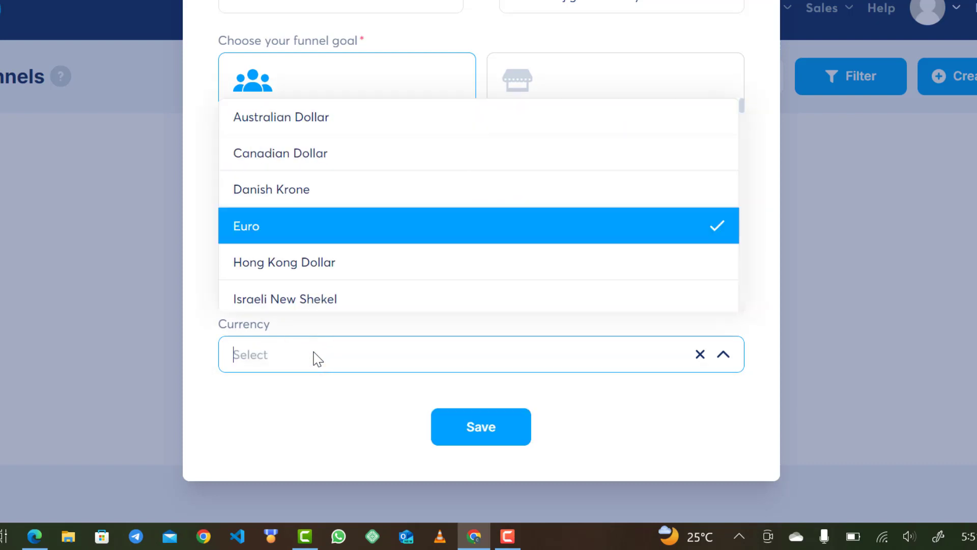
text(naira)
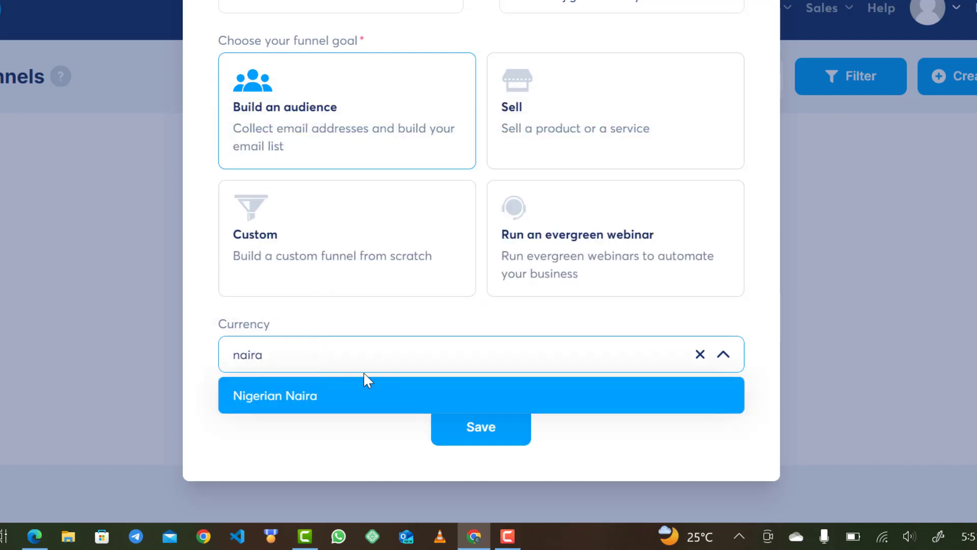
click(297, 394)
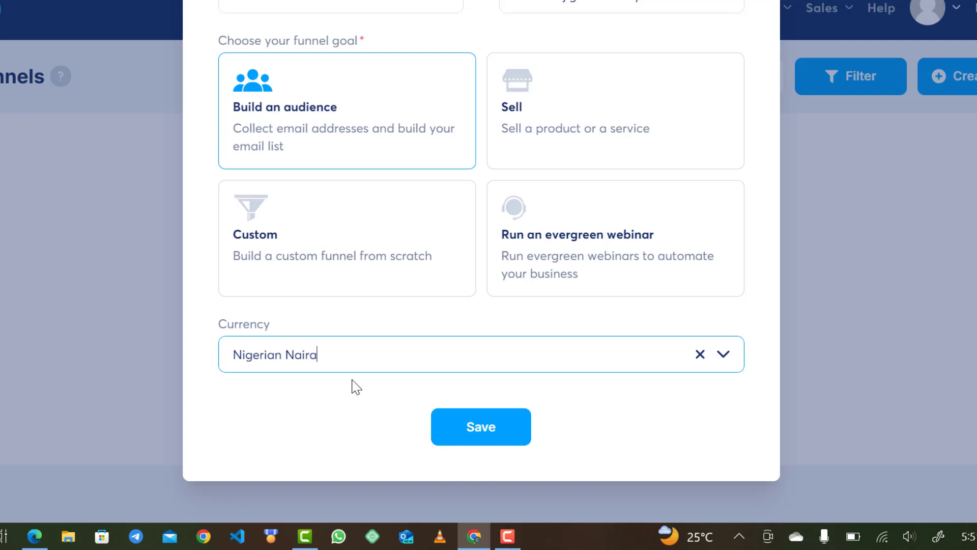
click(470, 430)
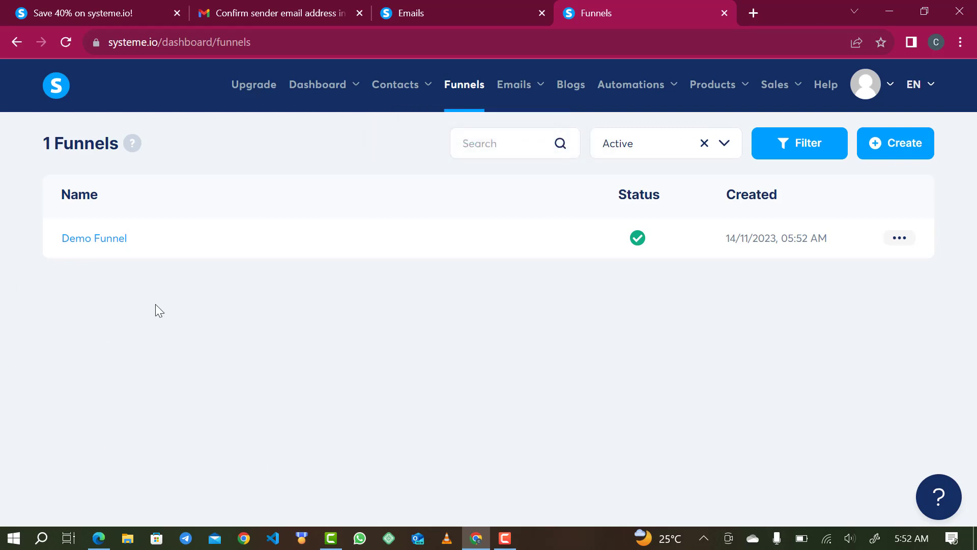
Open Demo Funnel from the Funnels list to see its Squeeze page and Thank You steps.
click(97, 239)
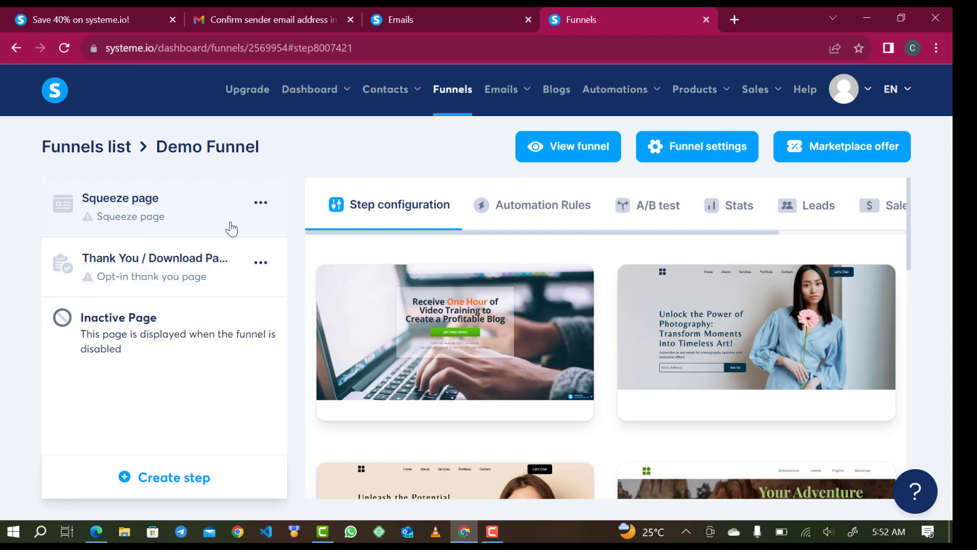
mouse_move(475, 331)
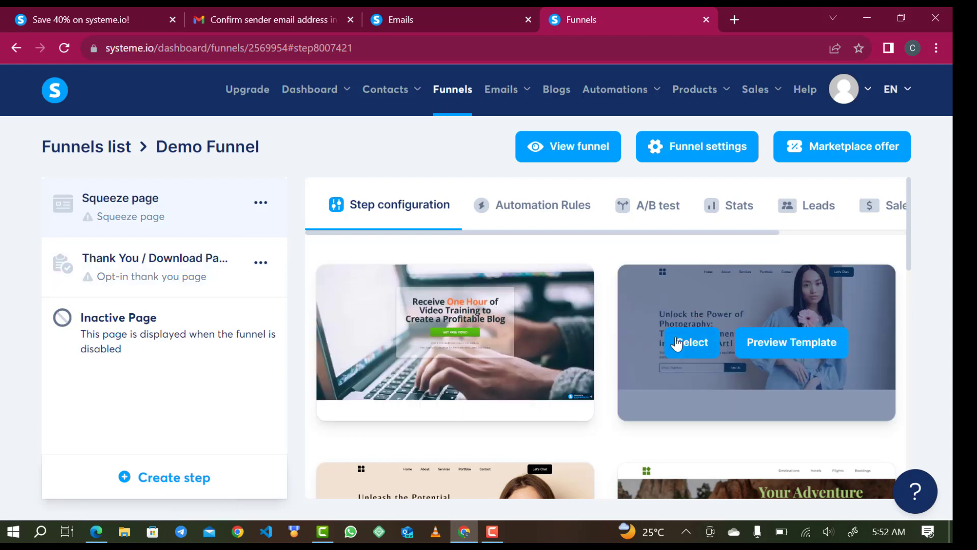
scroll(570, 413, down, 1)
scroll(569, 411, down, 1)
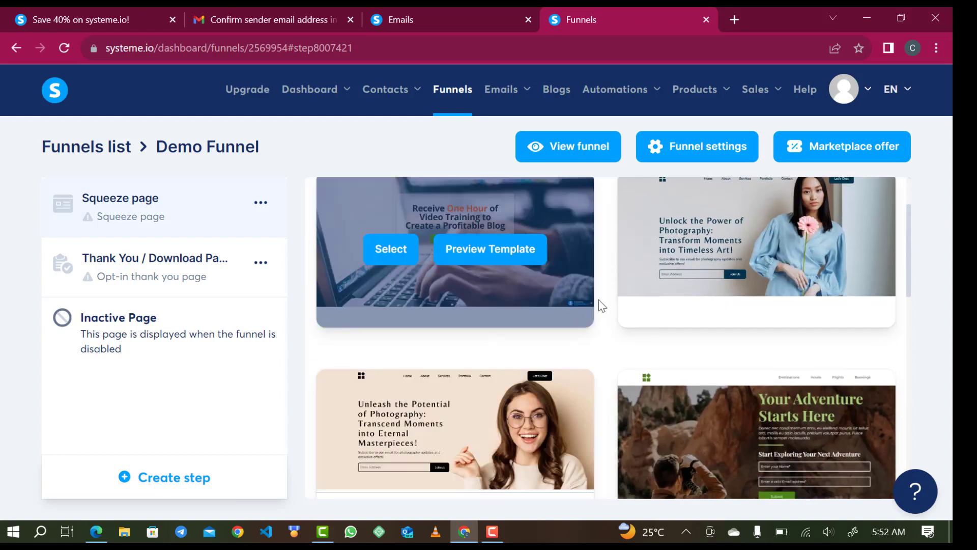
scroll(572, 391, down, 5)
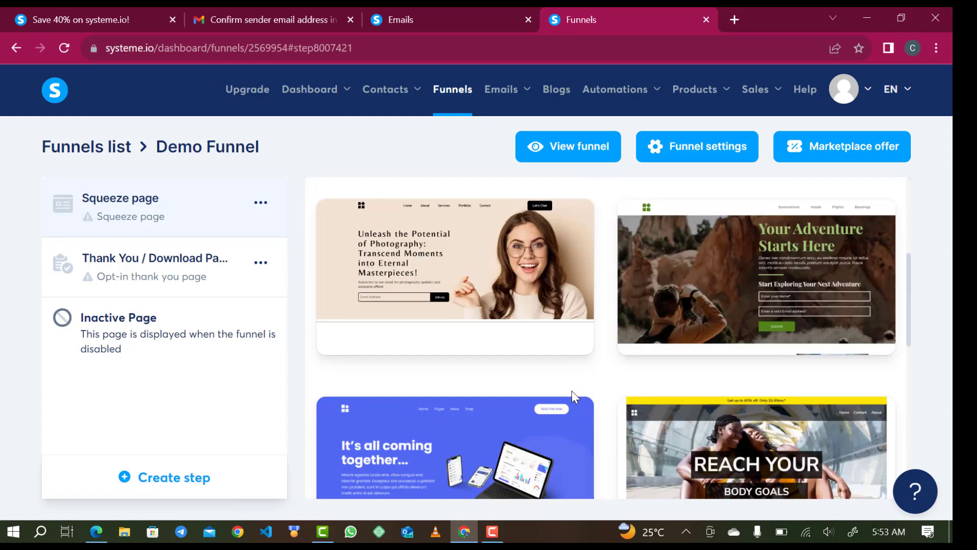
scroll(578, 376, down, 5)
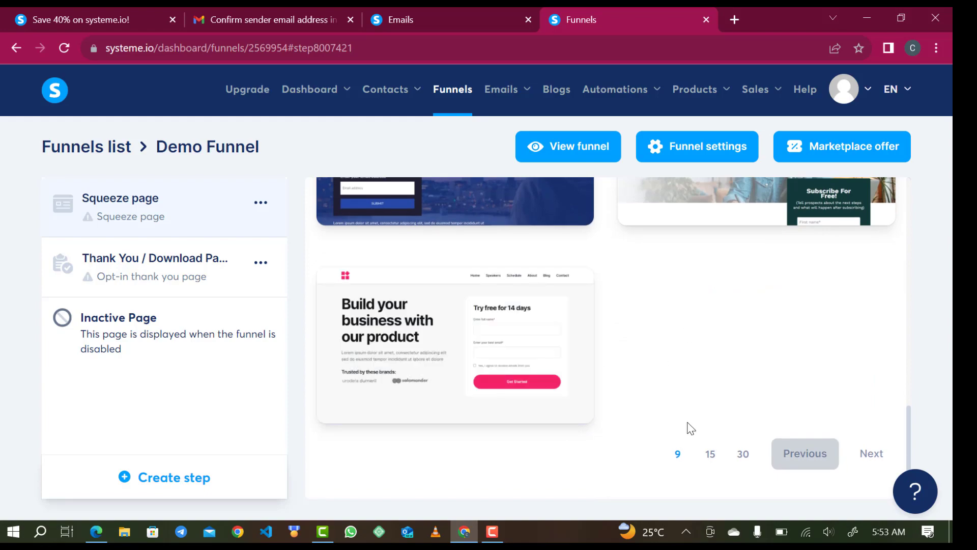
scroll(688, 425, up, 10)
scroll(688, 425, up, 5)
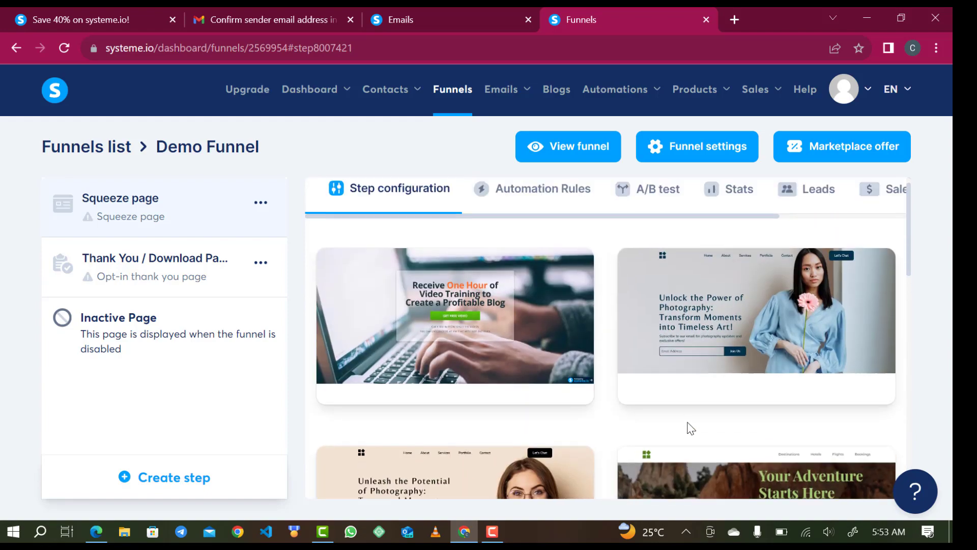
scroll(715, 385, down, 3)
mouse_move(785, 337)
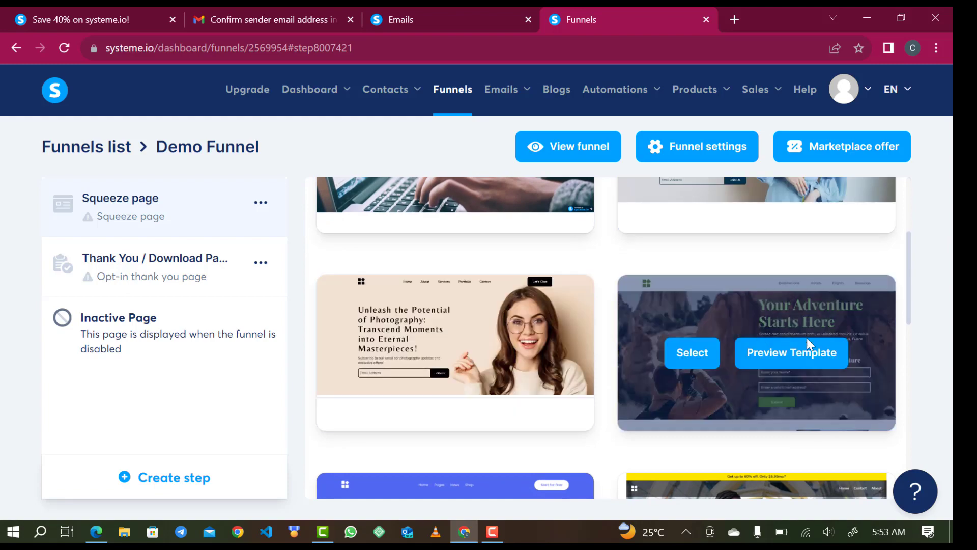
scroll(660, 422, down, 10)
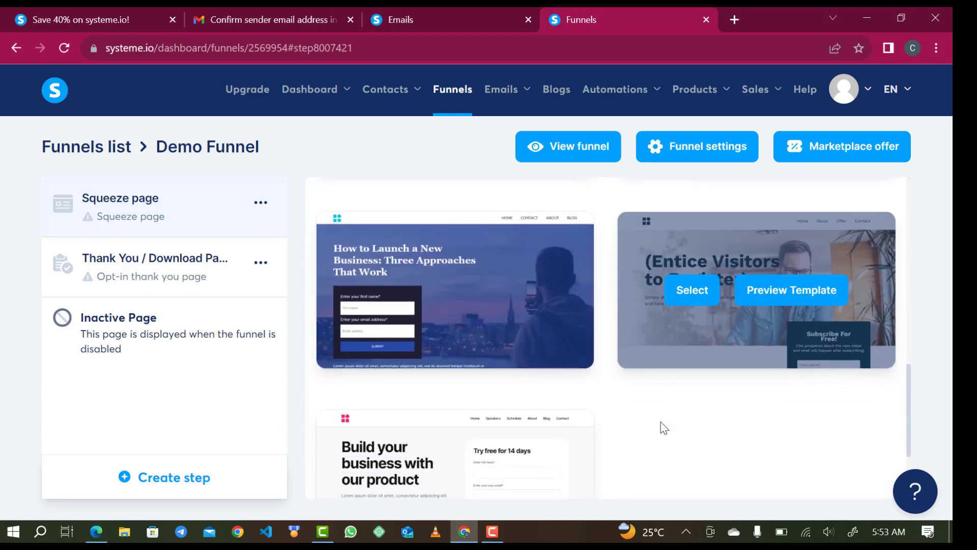
scroll(637, 378, up, 10)
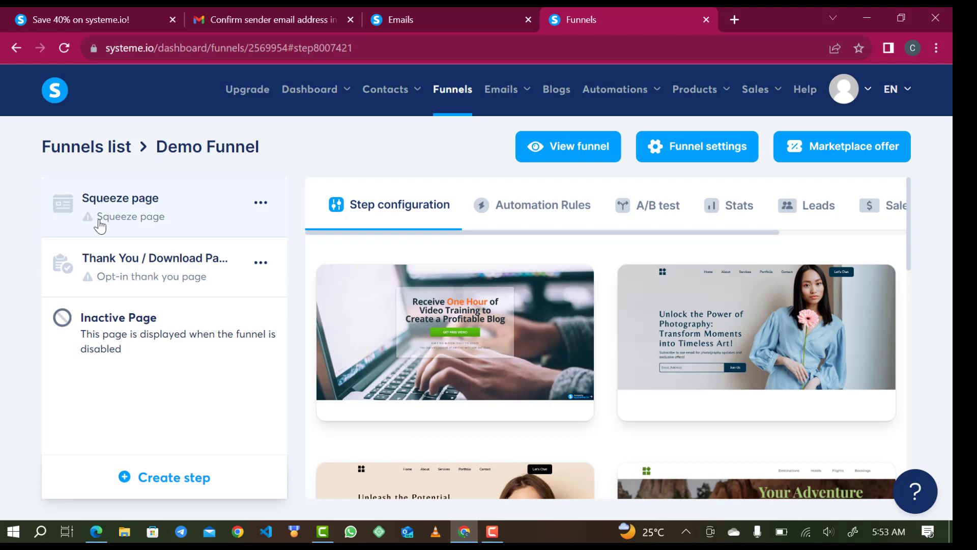
Start a new funnel step and browse its step types, then dismiss the dialog unchanged.
mouse_move(459, 296)
mouse_move(688, 360)
click(182, 480)
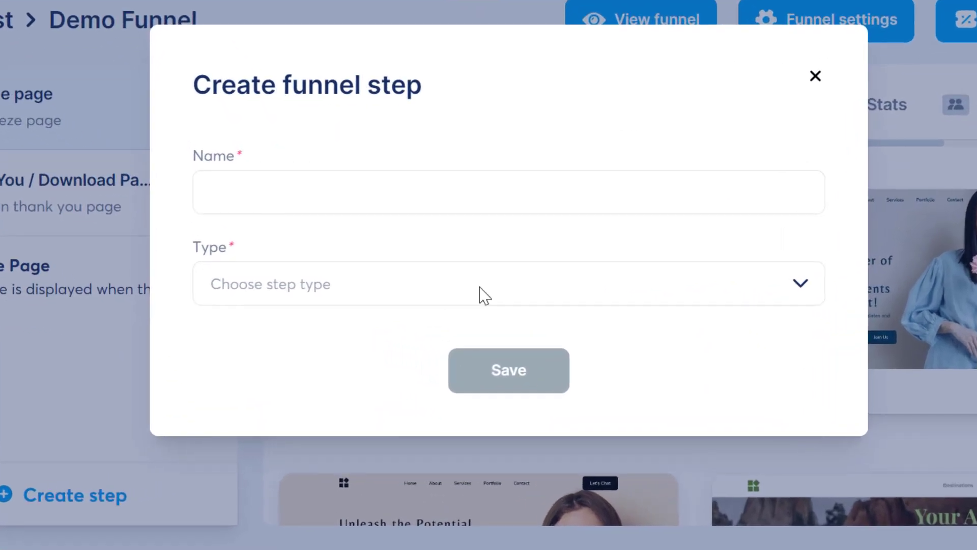
click(436, 317)
scroll(405, 105, down, 5)
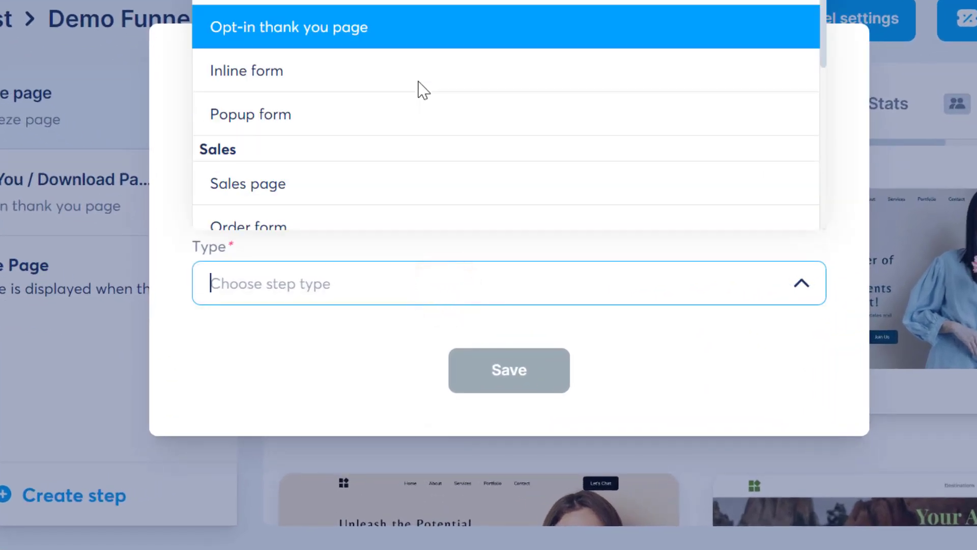
scroll(378, 118, up, 2)
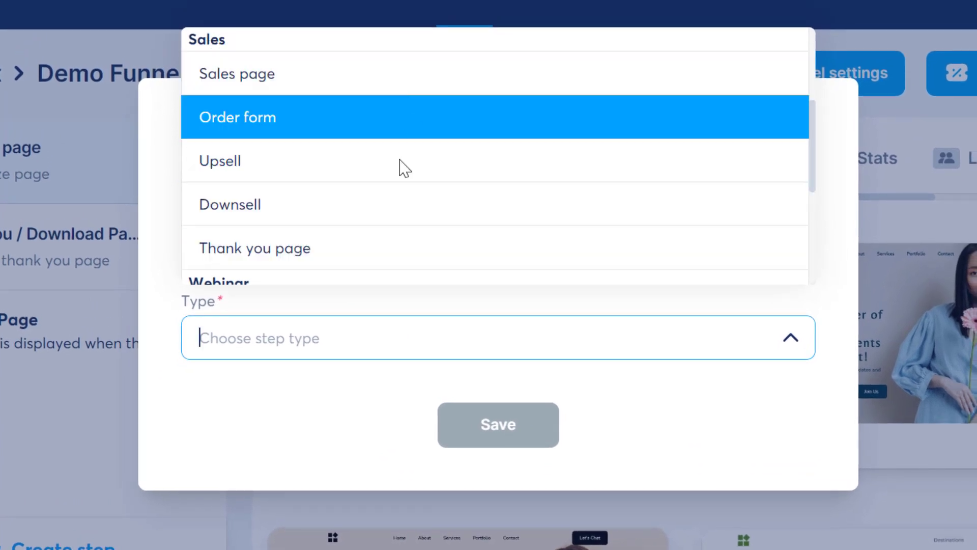
click(300, 395)
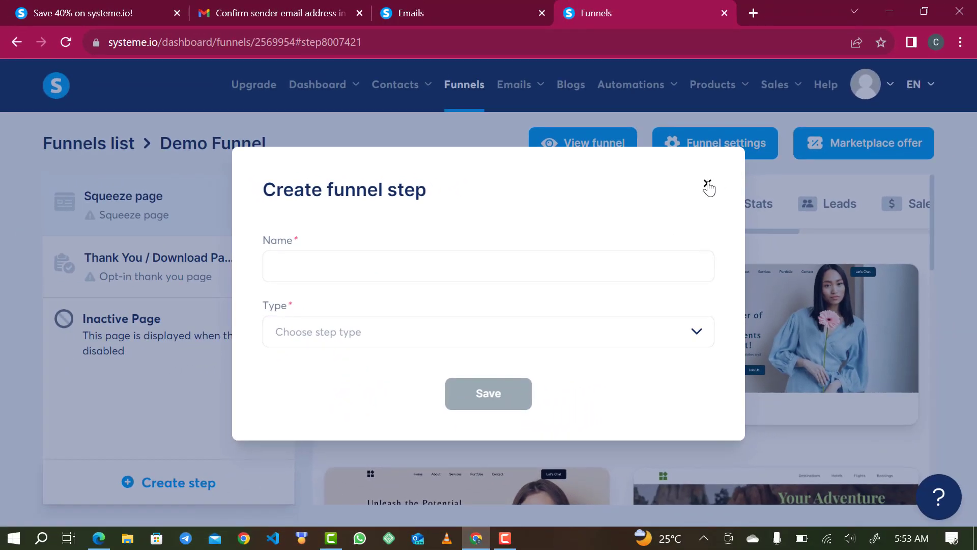
click(806, 131)
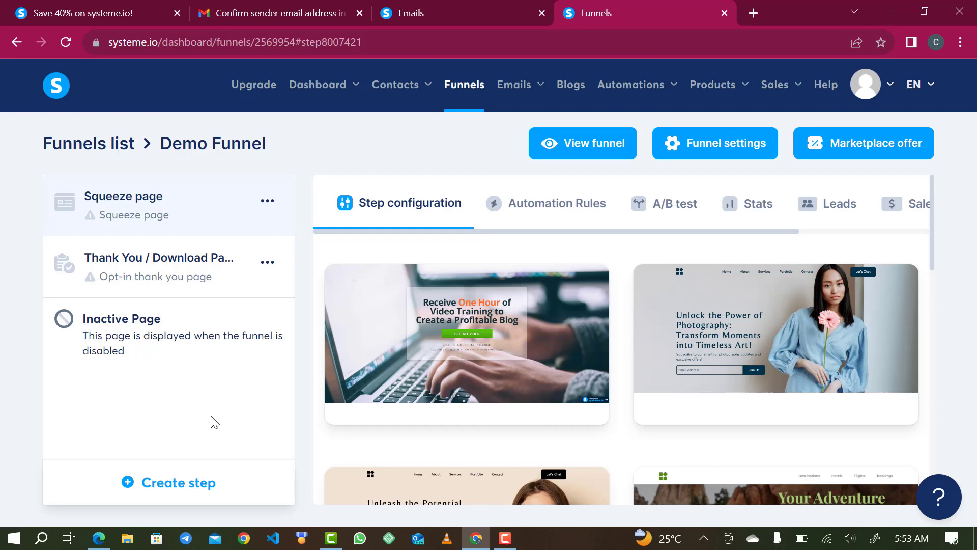
Browse the template grid and open a preview of the 'Your Adventure Starts Here' template.
mouse_move(520, 297)
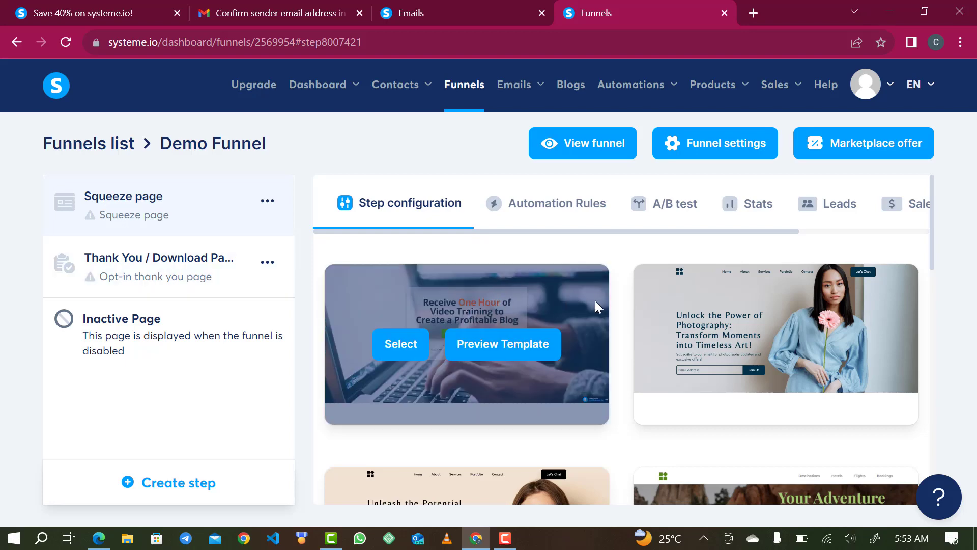
mouse_move(770, 405)
scroll(725, 393, down, 2)
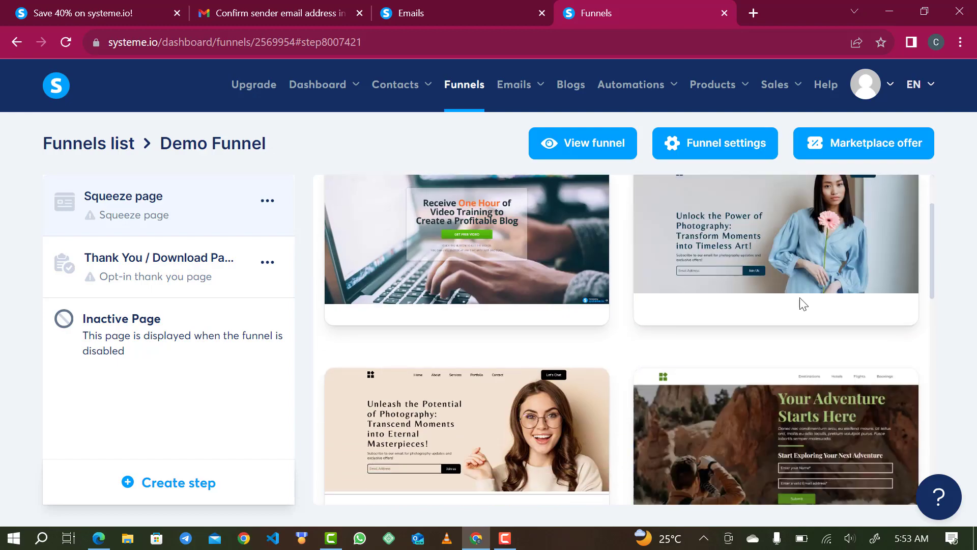
mouse_move(498, 423)
scroll(497, 417, down, 2)
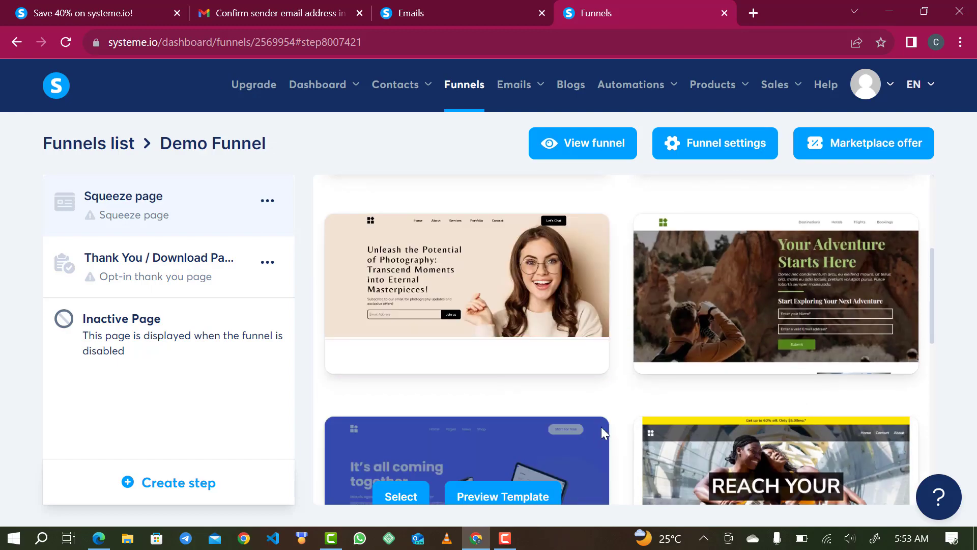
mouse_move(569, 479)
scroll(569, 479, down, 3)
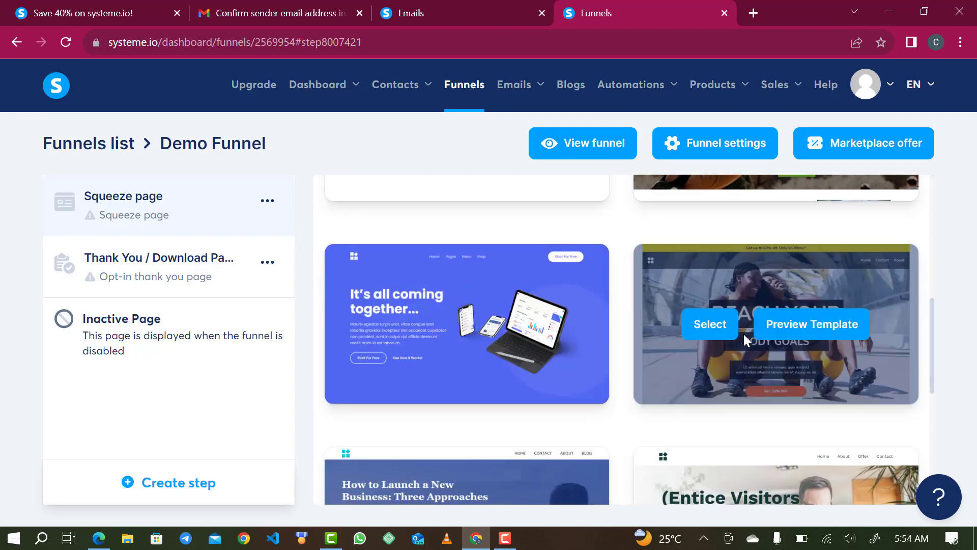
scroll(744, 334, up, 2)
mouse_move(800, 283)
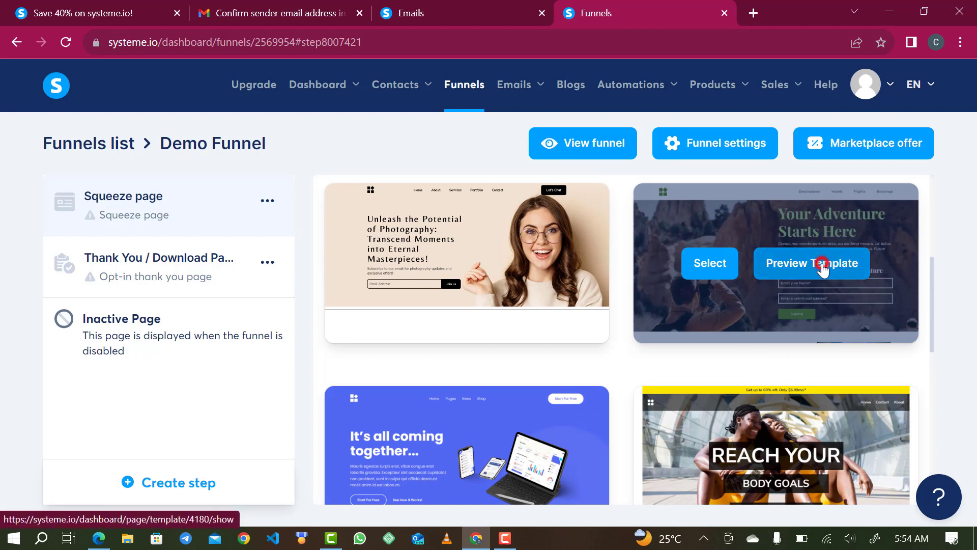
click(823, 268)
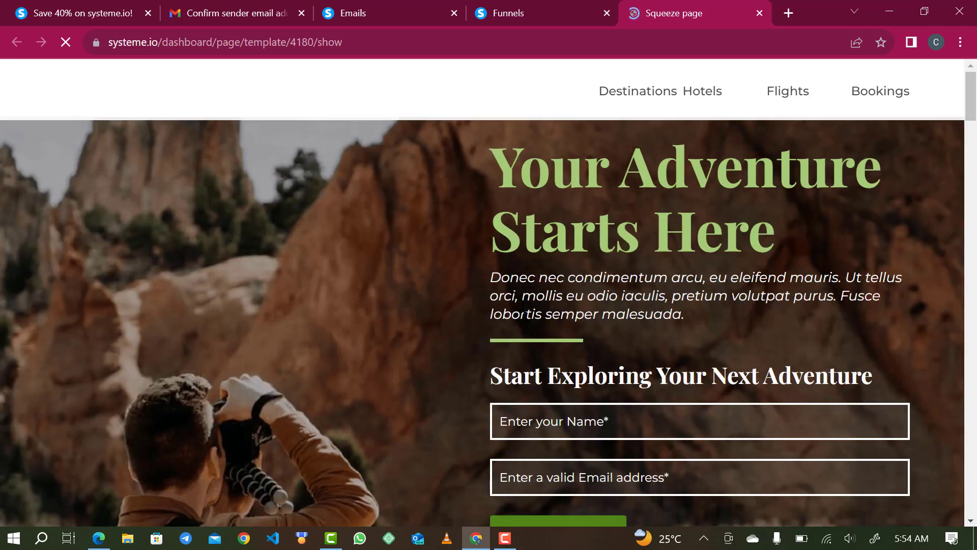
Scroll through the template preview, then go back to the Demo Funnel tab.
scroll(589, 283, down, 3)
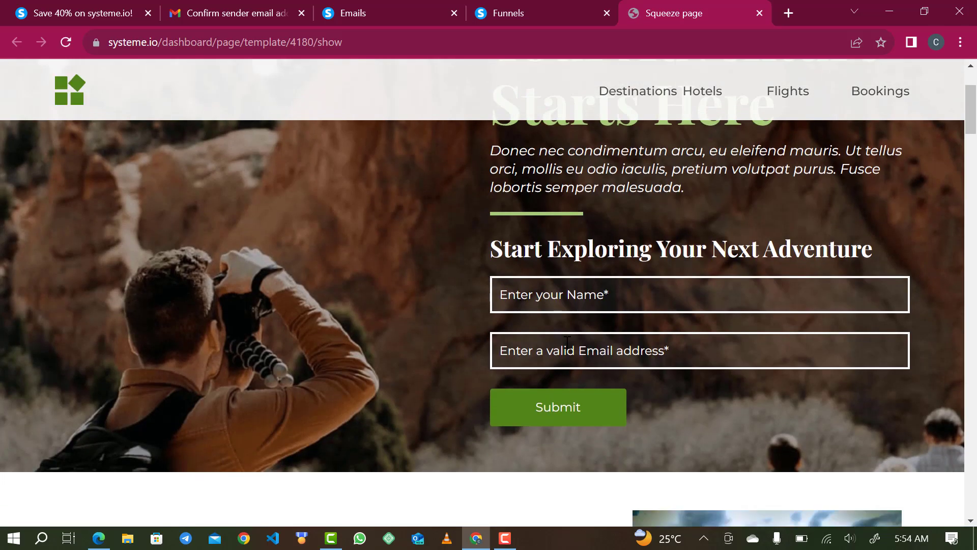
scroll(654, 333, down, 15)
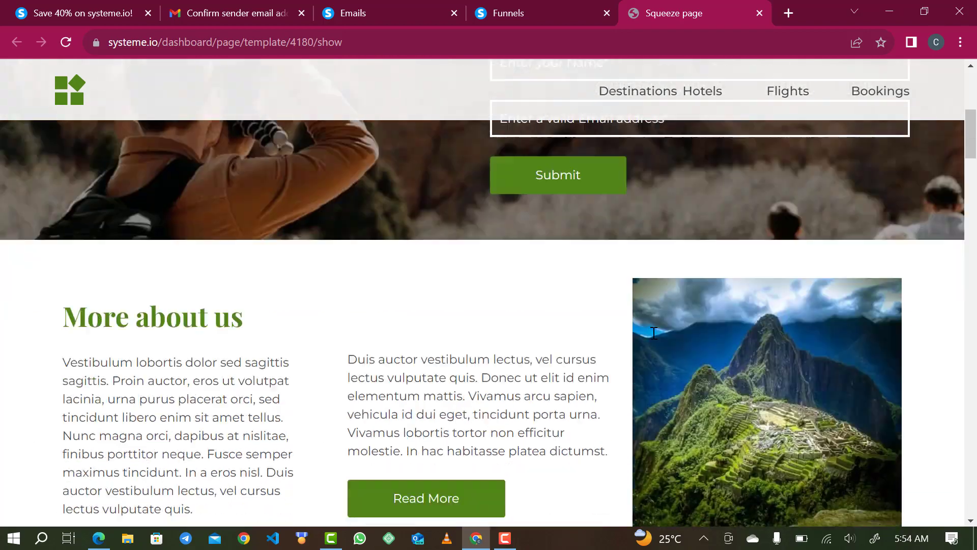
scroll(654, 334, up, 8)
scroll(653, 333, down, 7)
scroll(654, 333, up, 5)
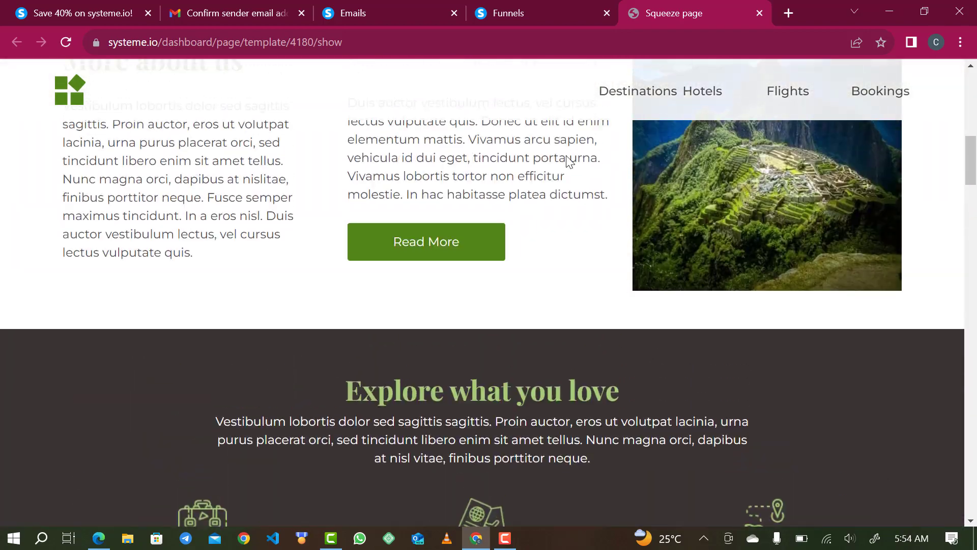
click(527, 6)
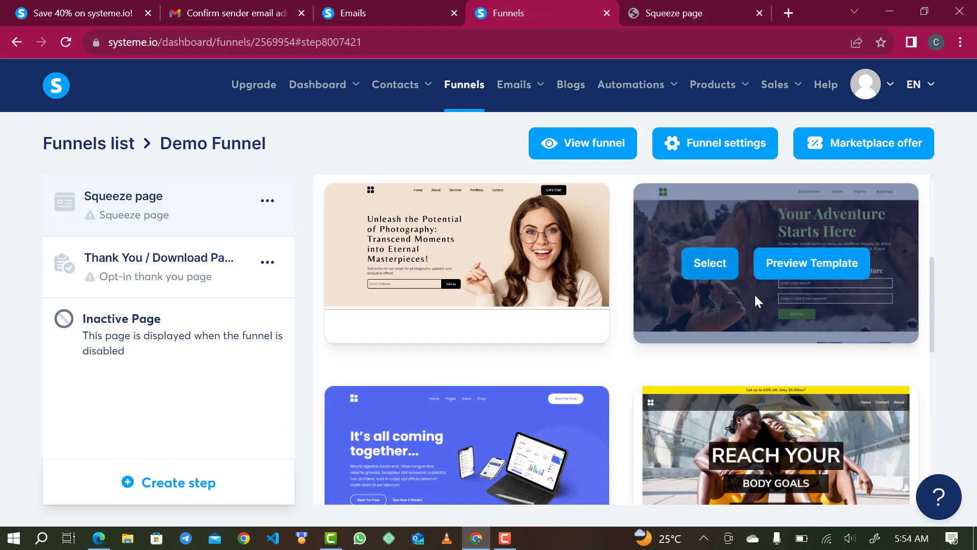
Apply the adventure template to the Squeeze page and replace its generated URL path.
click(710, 265)
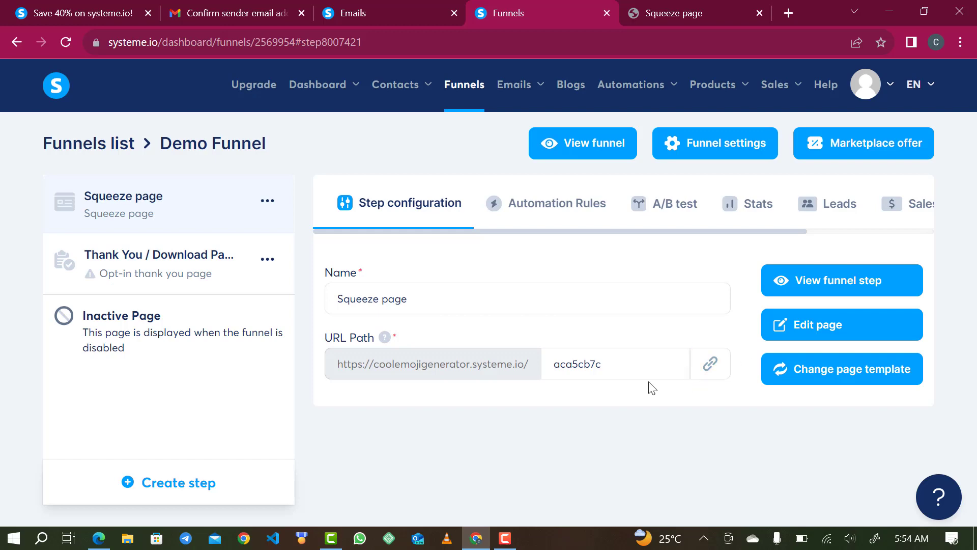
click(633, 374)
key(BackSpace)
key(BackSpace)
key(BackSpace)
key(BackSpace)
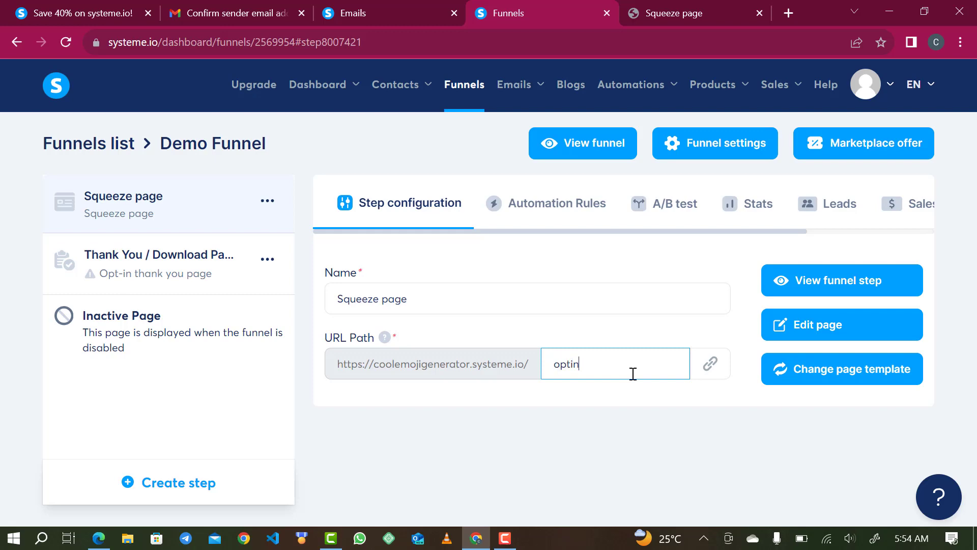
click(558, 366)
click(550, 367)
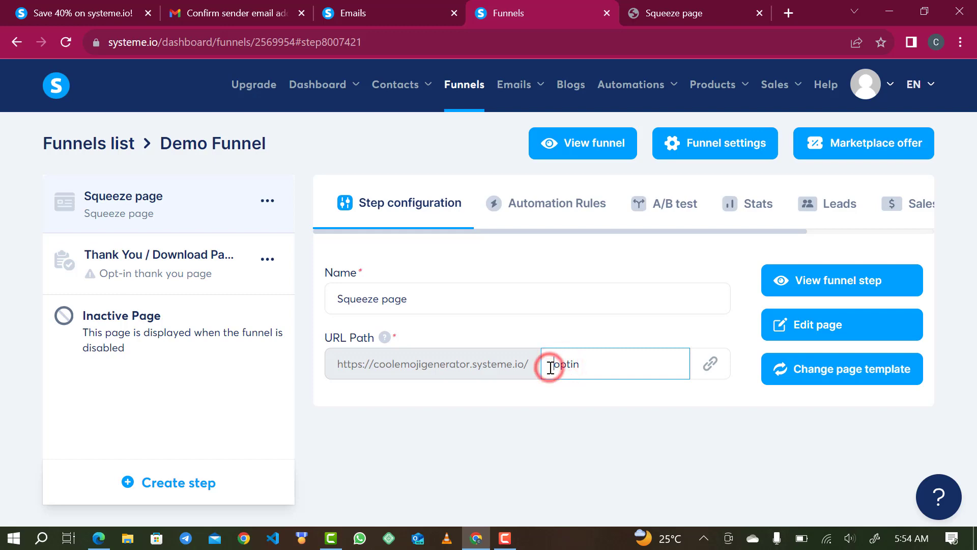
click(558, 366)
key(BackSpace)
text(Opt)
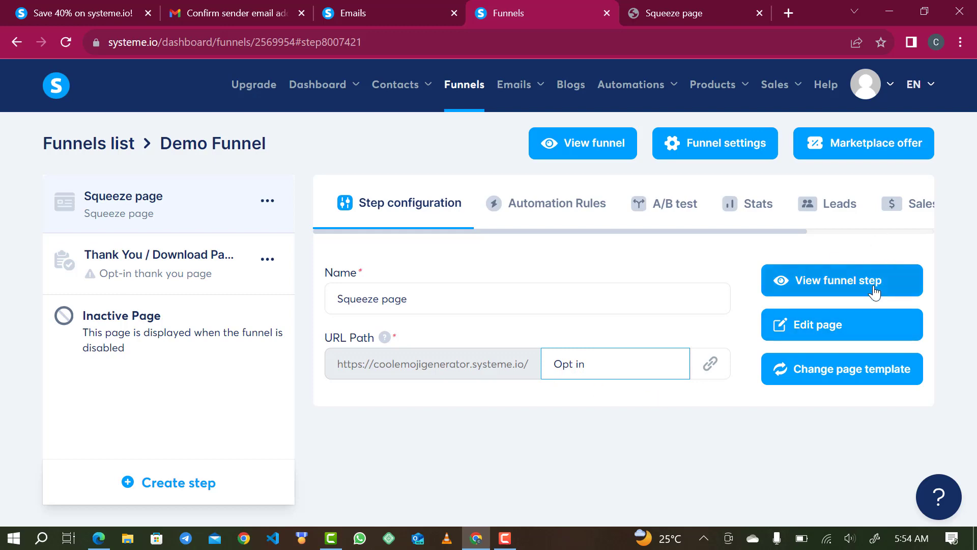
click(730, 437)
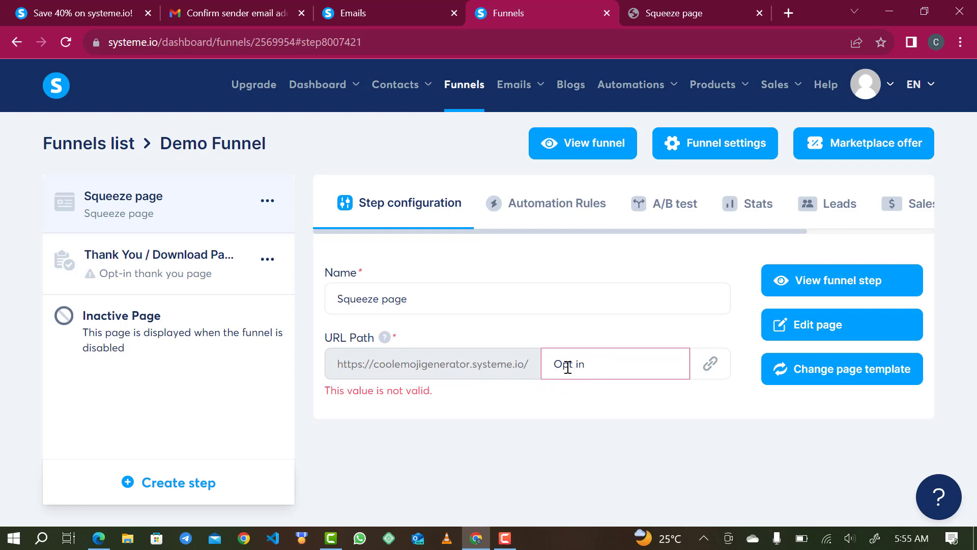
Correct the URL path's capitalisation and stray space so it reads 'optin'.
drag(562, 365, 545, 365)
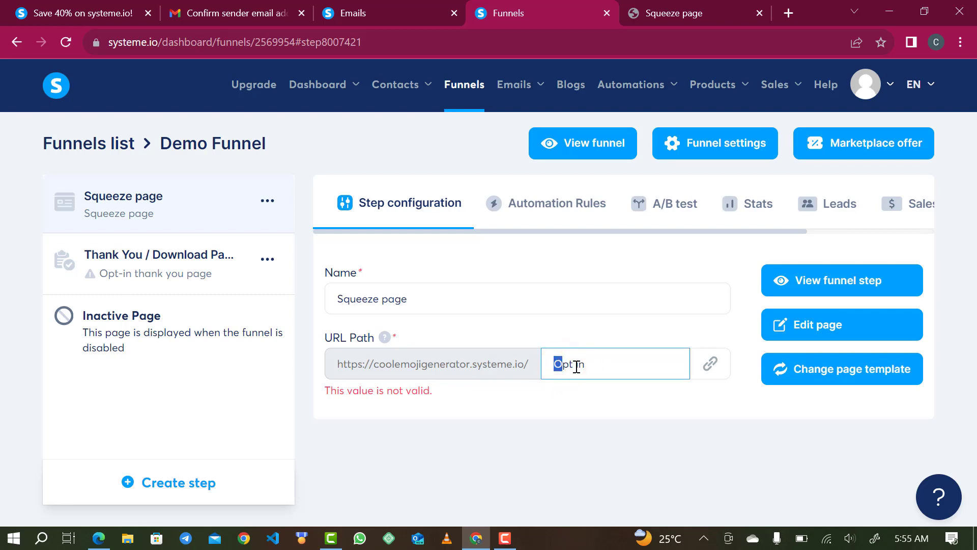
key(BackSpace)
text(o)
click(589, 425)
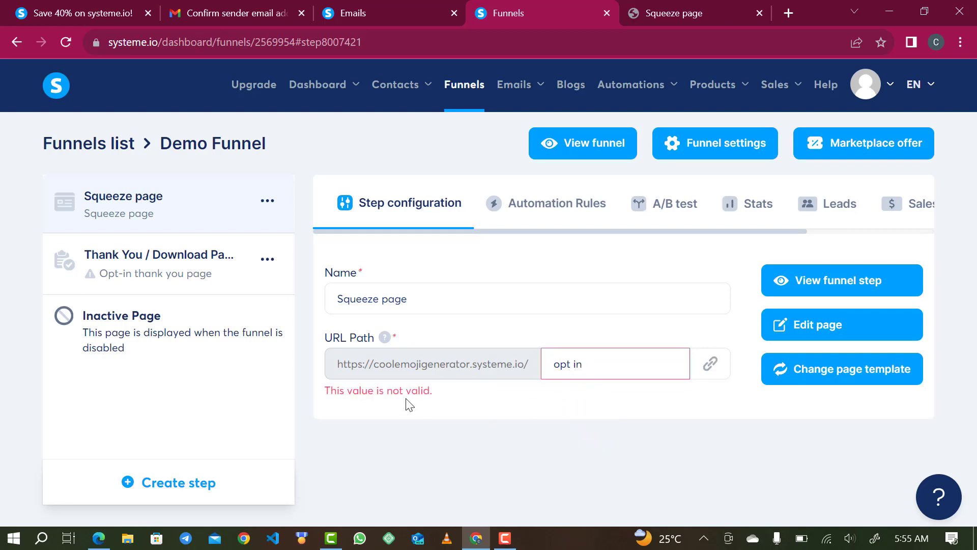
click(574, 367)
key(BackSpace)
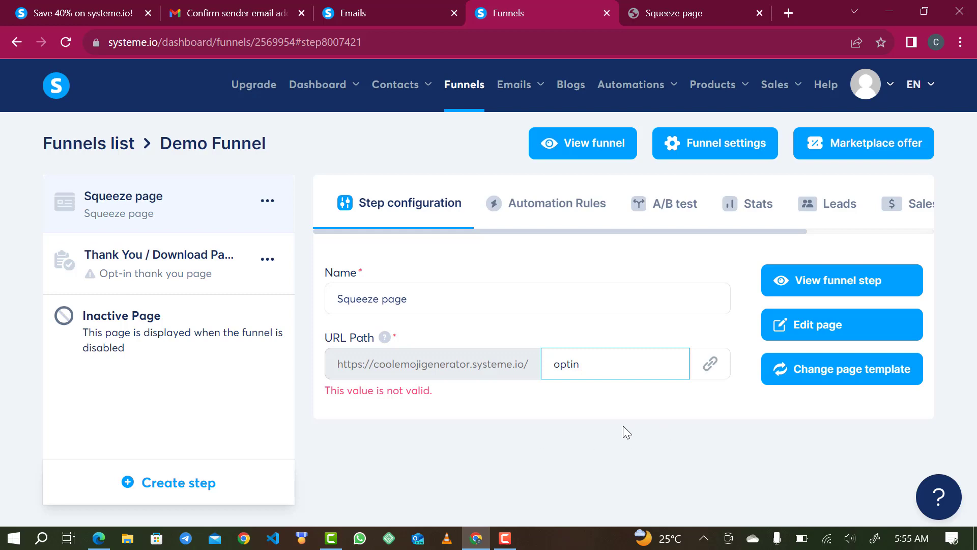
click(625, 408)
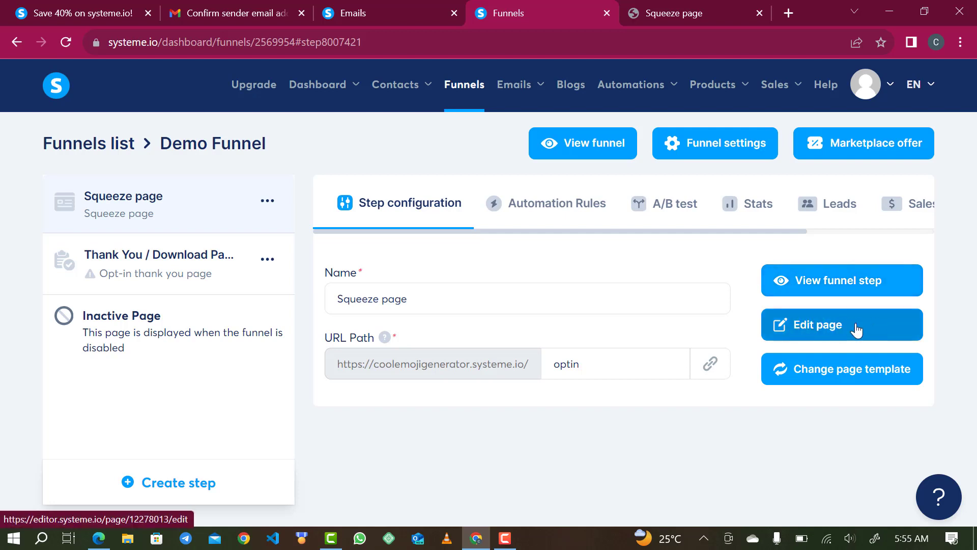
click(855, 329)
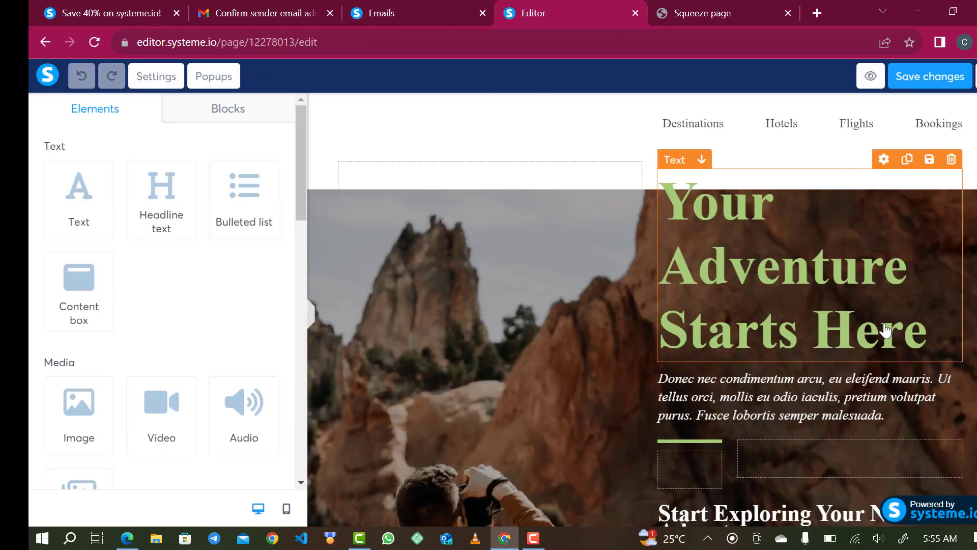
Scroll through the adventure template's sections in the editor and back to the top.
scroll(885, 331, down, 10)
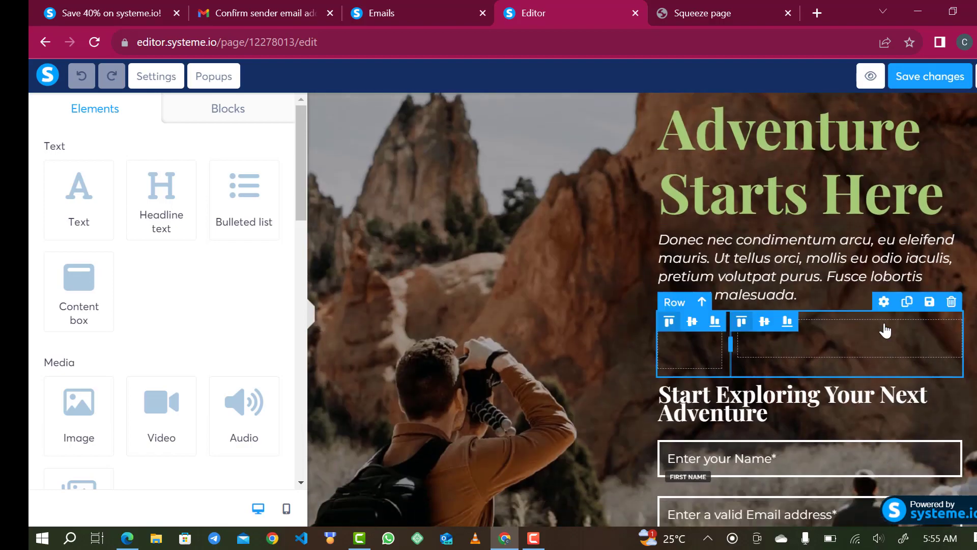
scroll(886, 330, down, 5)
scroll(885, 331, up, 15)
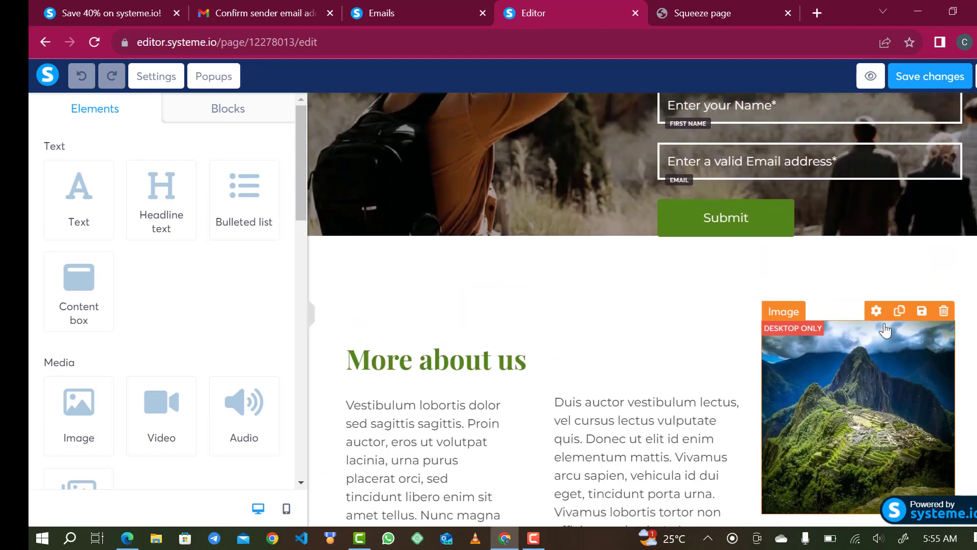
scroll(885, 331, down, 5)
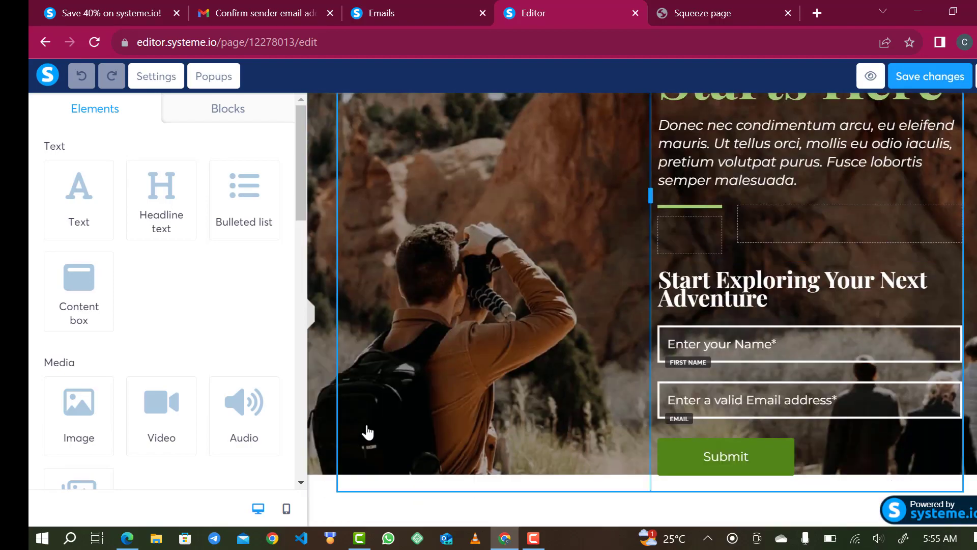
scroll(367, 430, down, 10)
scroll(377, 407, up, 5)
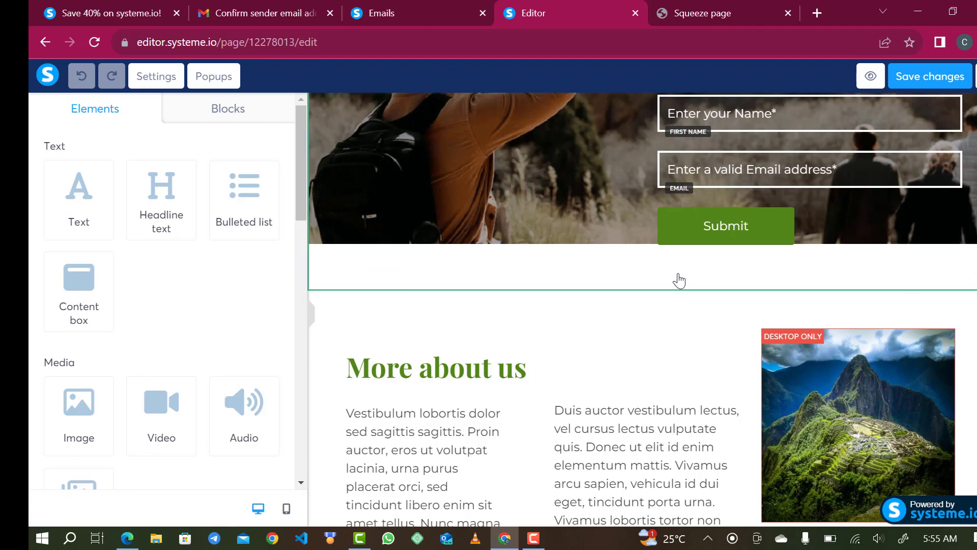
scroll(677, 280, up, 5)
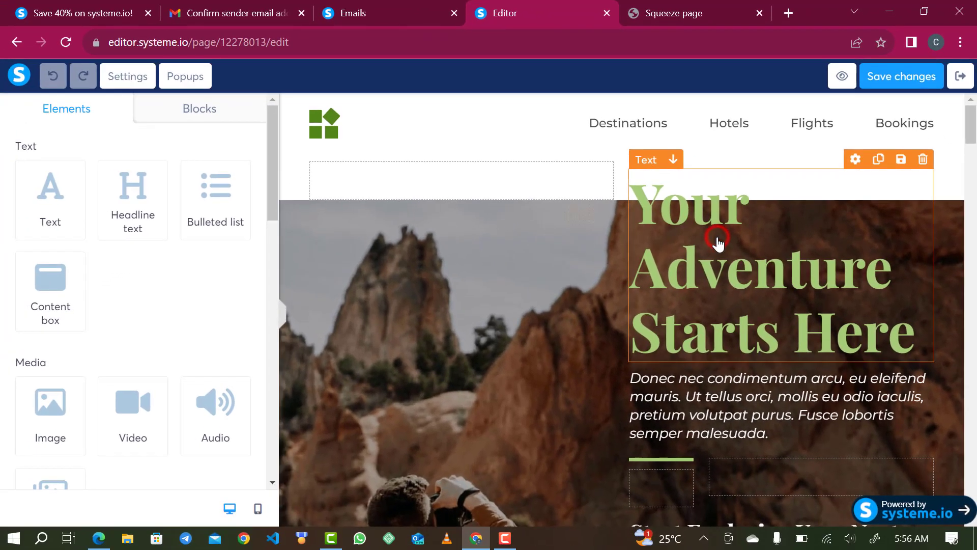
Shrink the 'Your Adventure Starts Here' headline font size from 72 to 54.
click(690, 311)
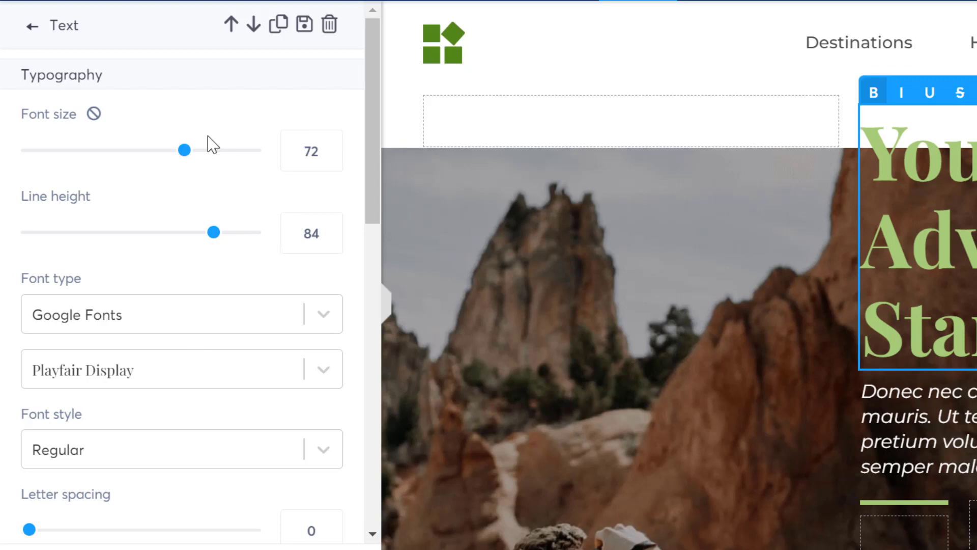
drag(184, 150, 137, 152)
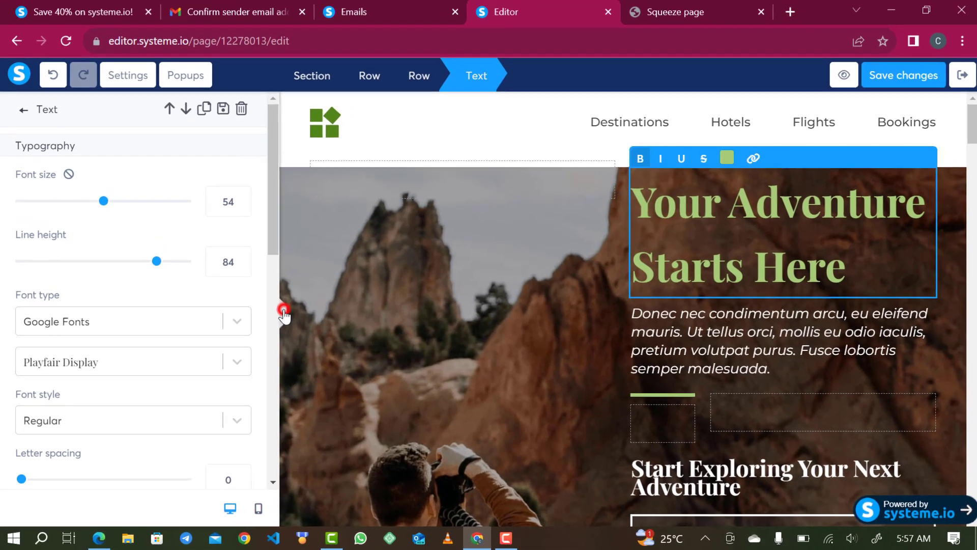
click(297, 305)
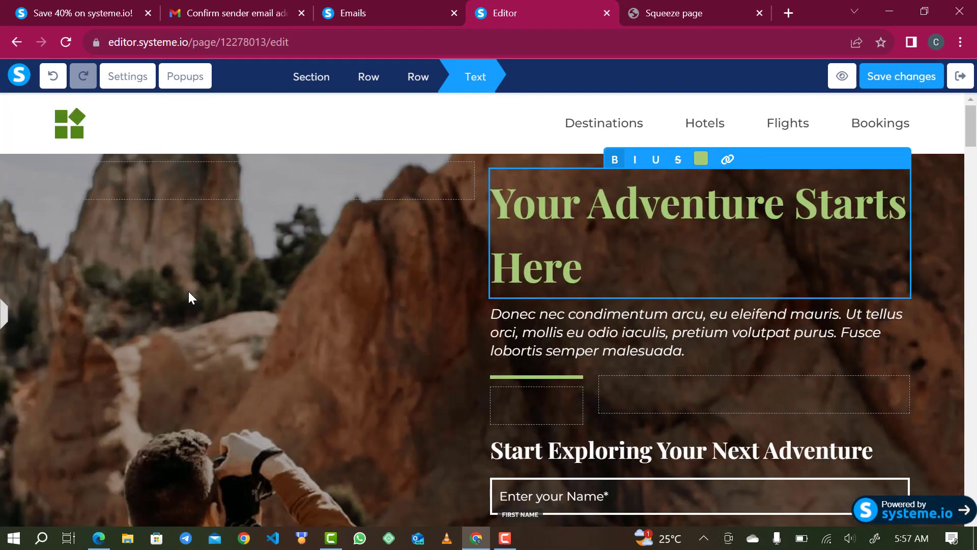
click(3, 320)
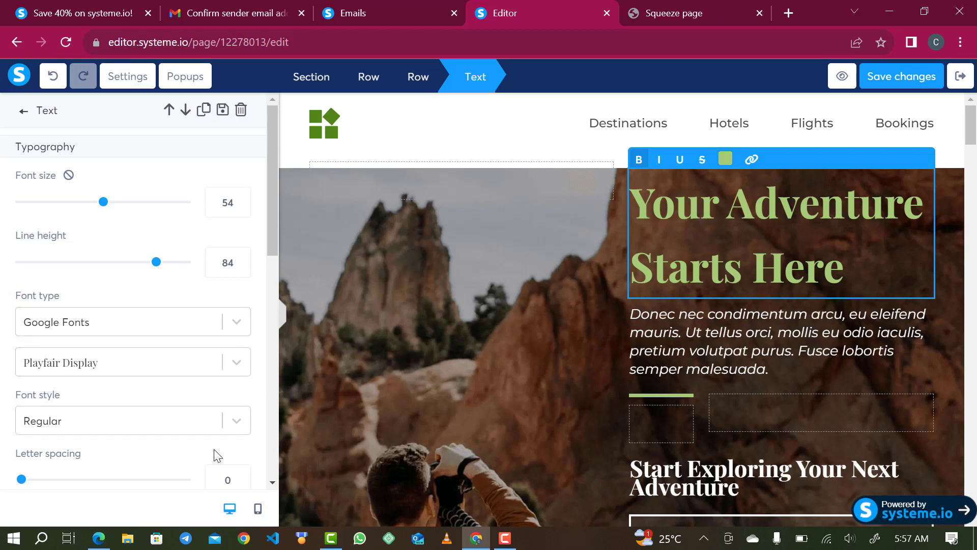
Check the page in the mobile preview, then return to the desktop layout.
click(258, 508)
scroll(556, 384, down, 5)
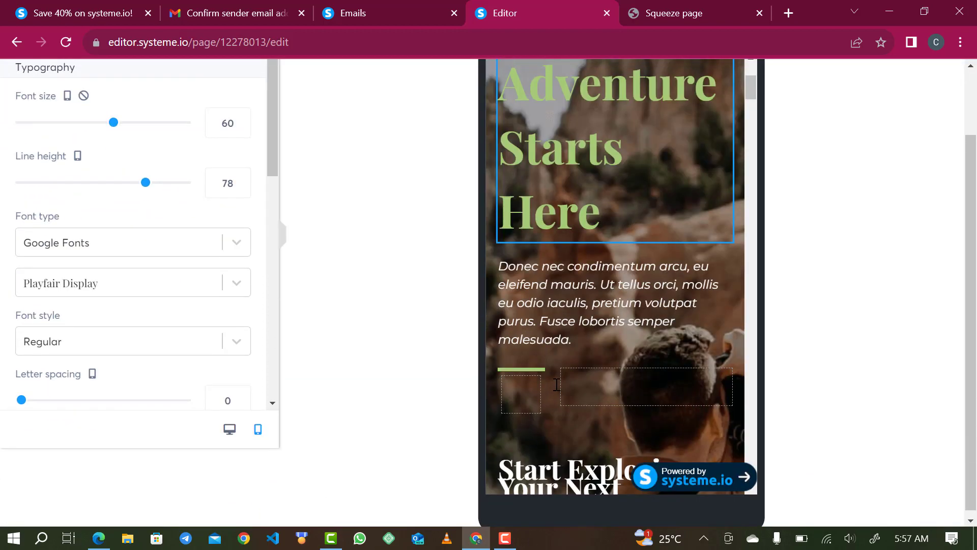
scroll(560, 375, down, 5)
scroll(578, 304, down, 2)
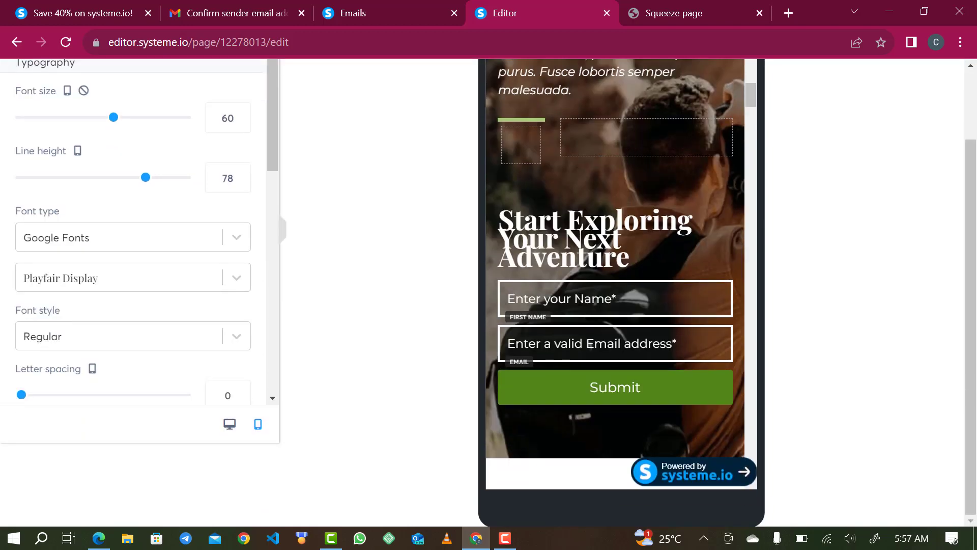
scroll(609, 240, up, 2)
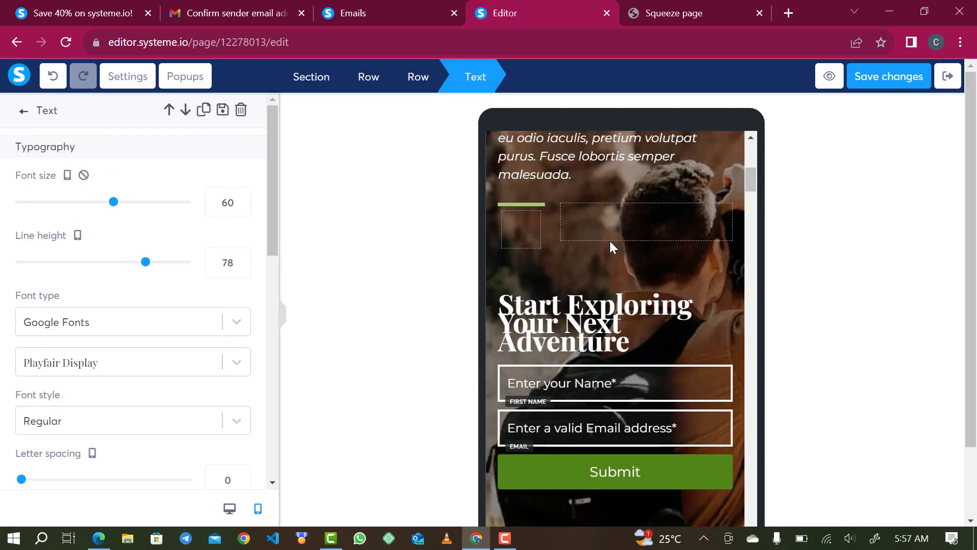
drag(753, 176, 754, 149)
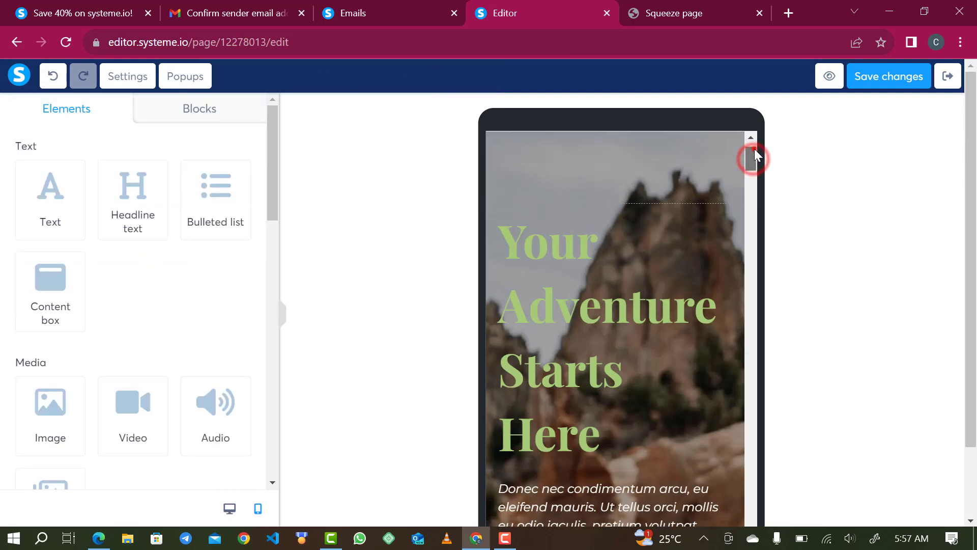
click(227, 509)
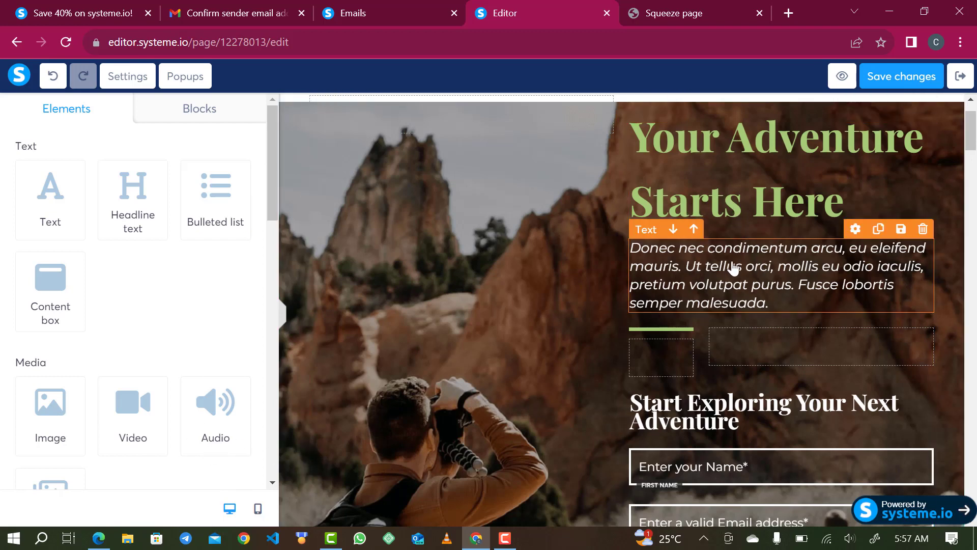
Delete the placeholder paragraph beneath the hero heading.
double_click(702, 261)
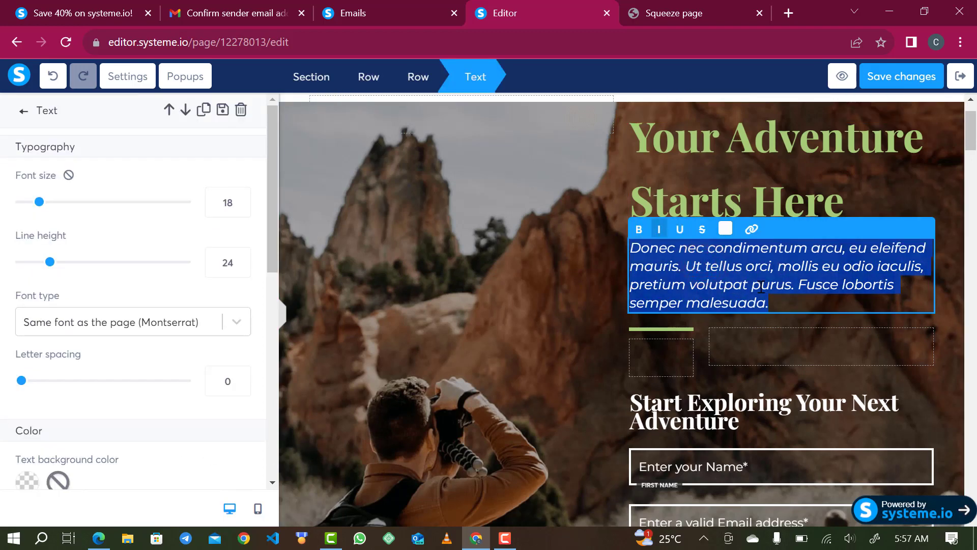
key(BackSpace)
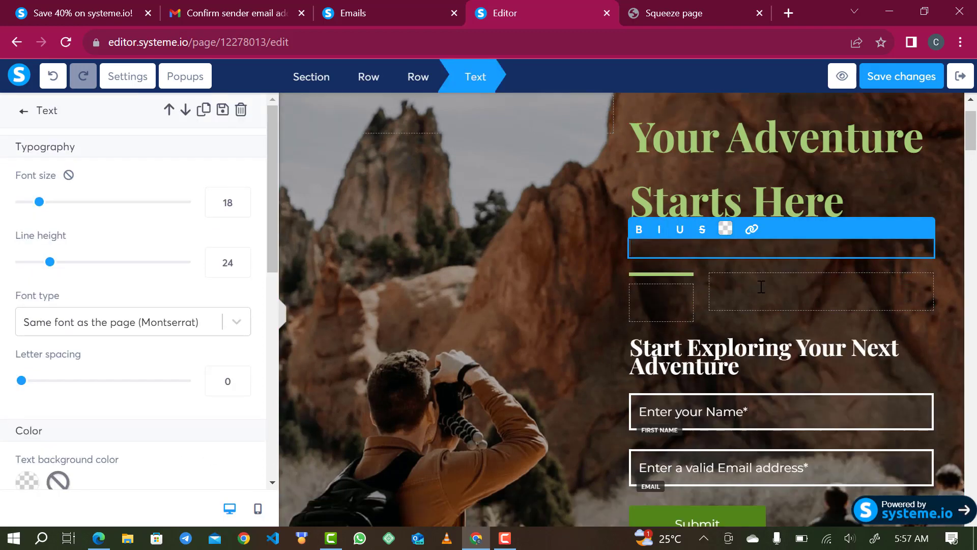
click(761, 162)
Retype the heading as 'The Empress Shoe Store', fixing its capitalisation and typos.
click(761, 162)
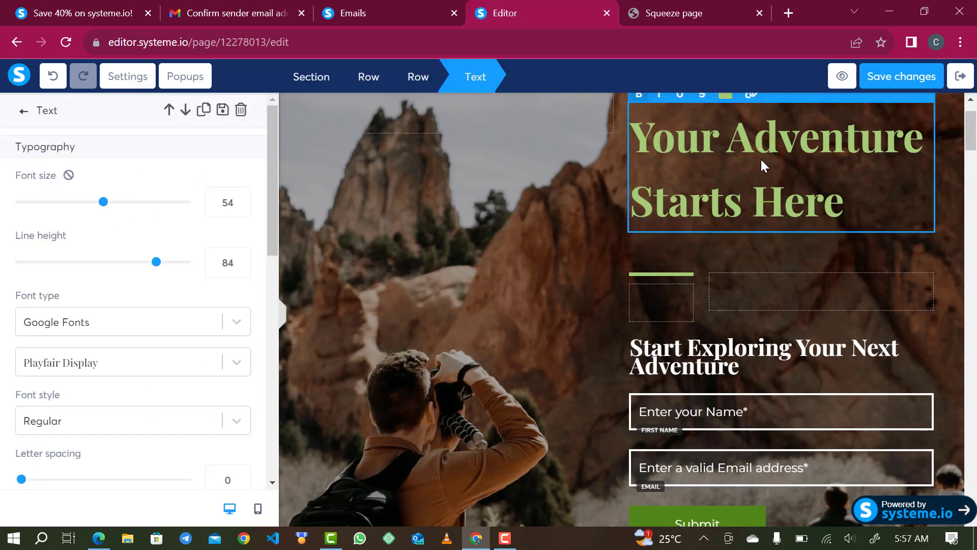
triple_click(760, 158)
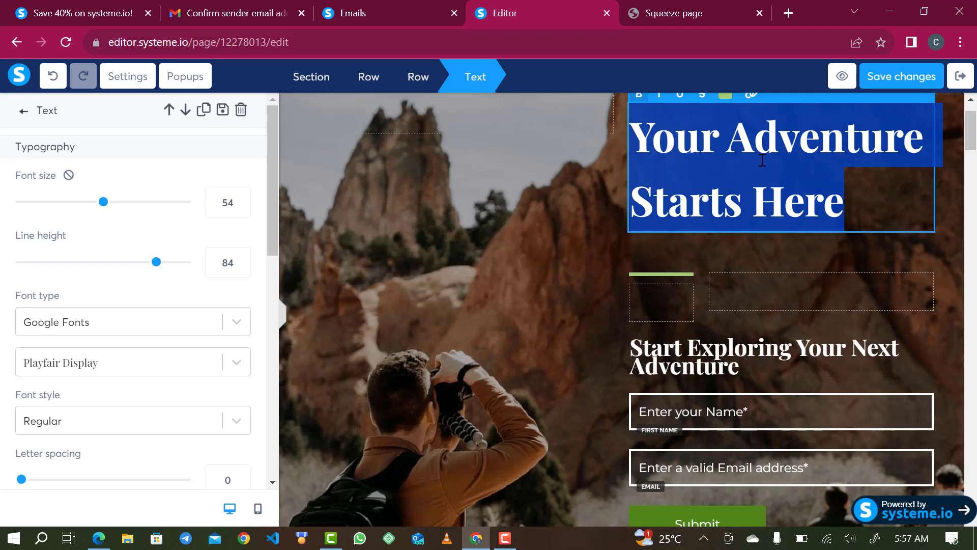
text(The empr)
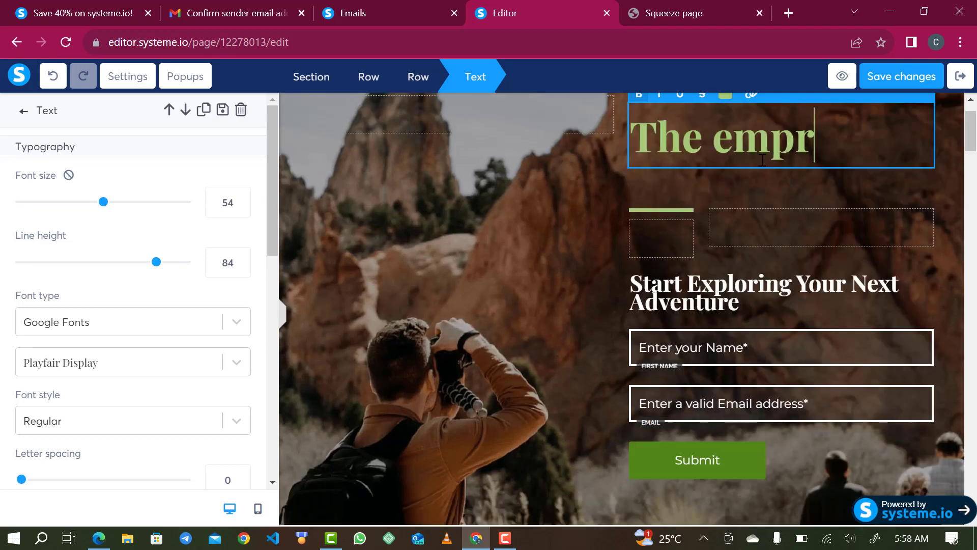
text(ess Shoe)
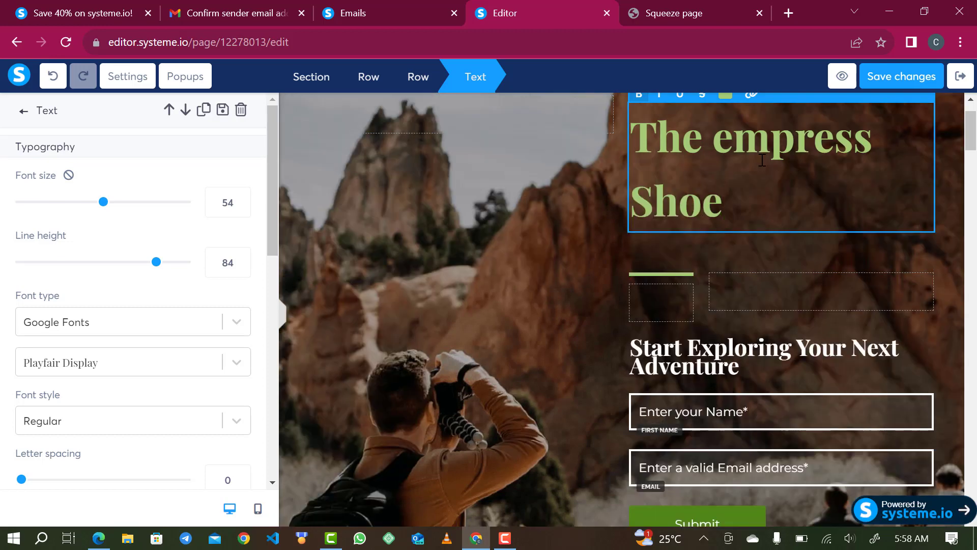
click(732, 135)
drag(726, 136, 715, 136)
text(E)
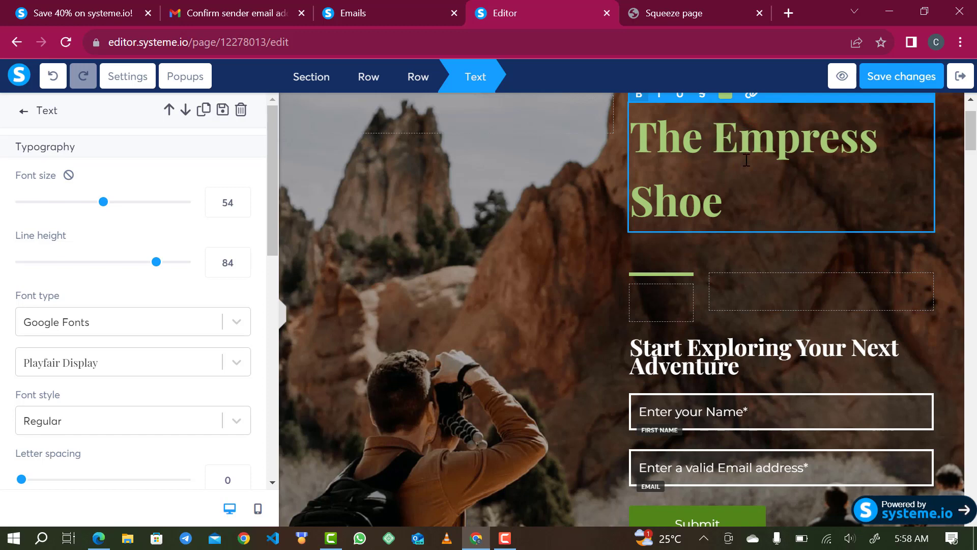
click(748, 184)
text(st)
key(BackSpace)
key(BackSpace)
text(Shoe St)
key(BackSpace)
key(BackSpace)
text(tore)
key(BackSpace)
text(re)
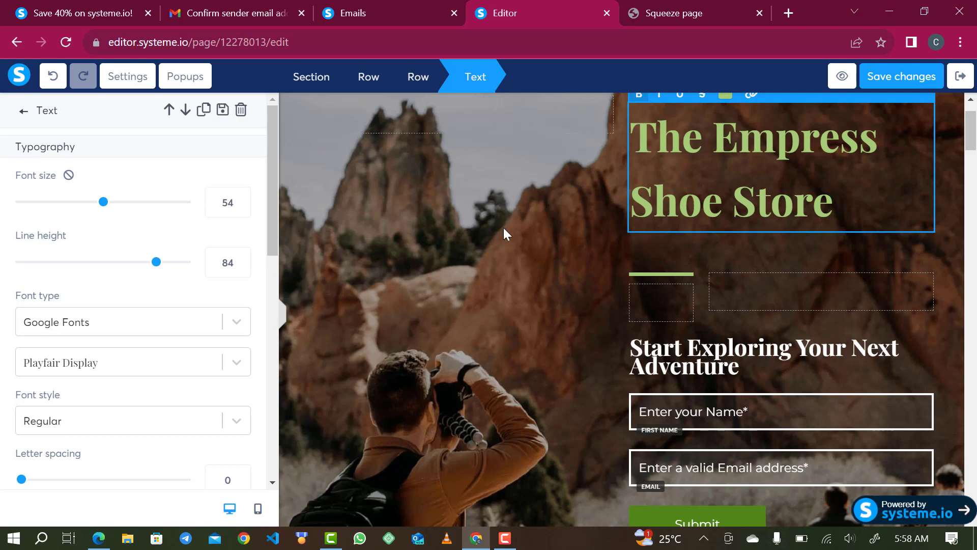
click(740, 260)
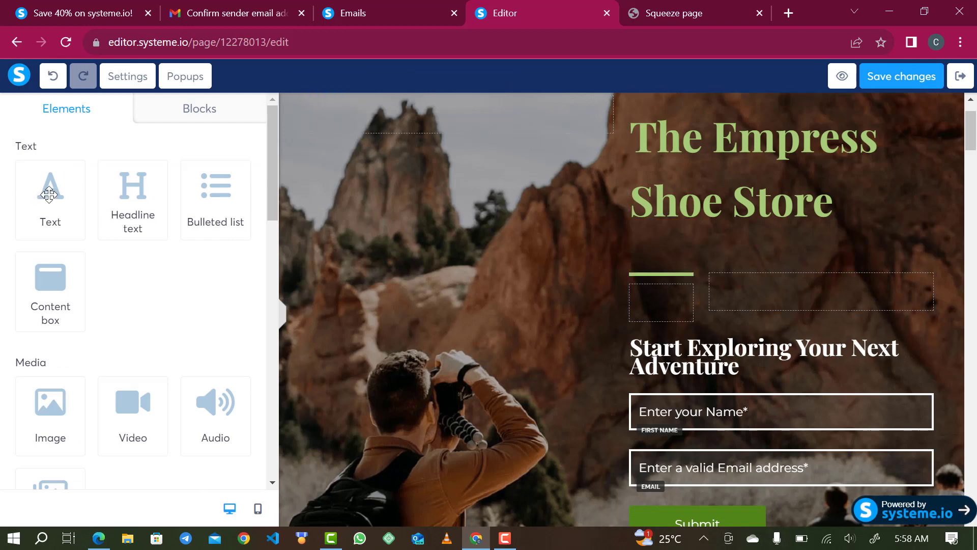
Add a new Text block under the heading and select its placeholder text.
click(687, 176)
click(564, 270)
drag(49, 203, 669, 249)
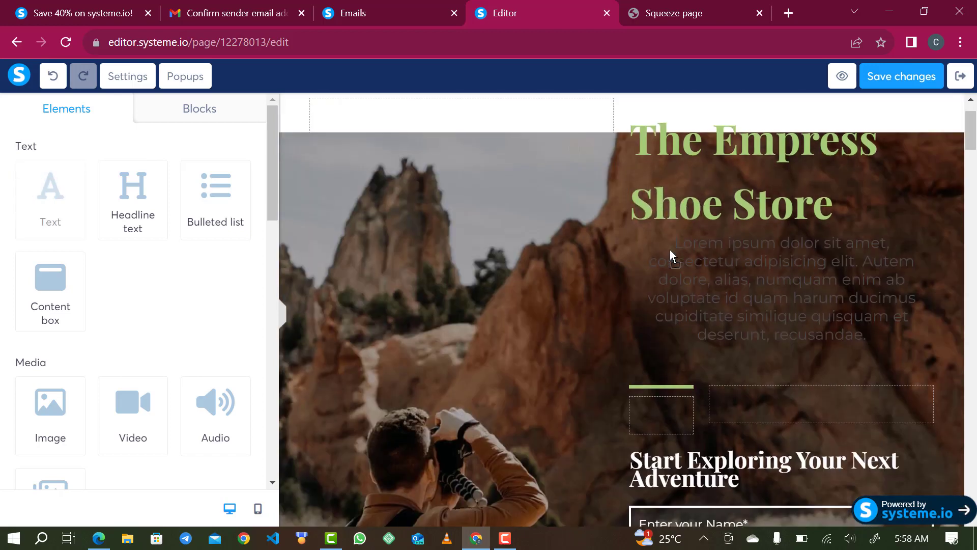
click(792, 275)
double_click(792, 275)
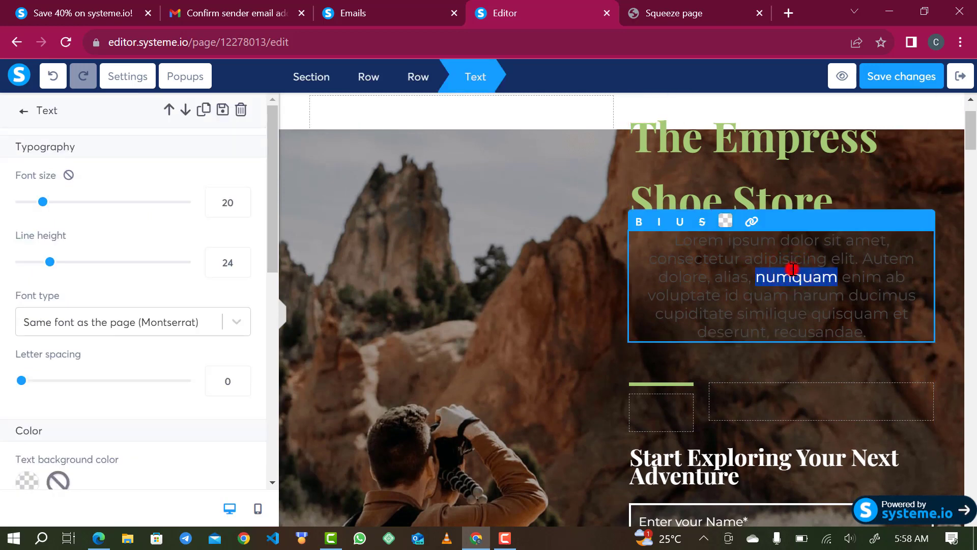
triple_click(793, 269)
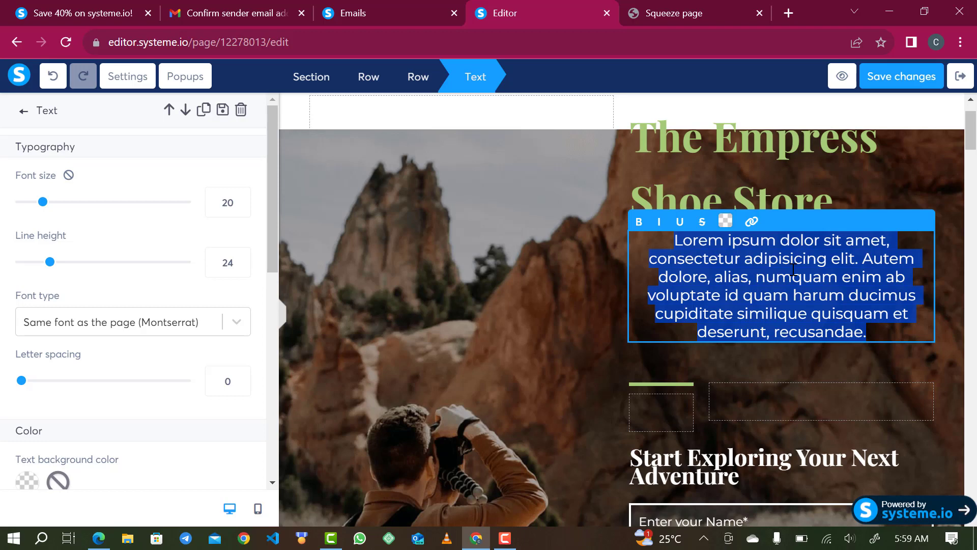
Start the subtitle with 'get' and set its text colour to near-white F6F6F6.
text(get)
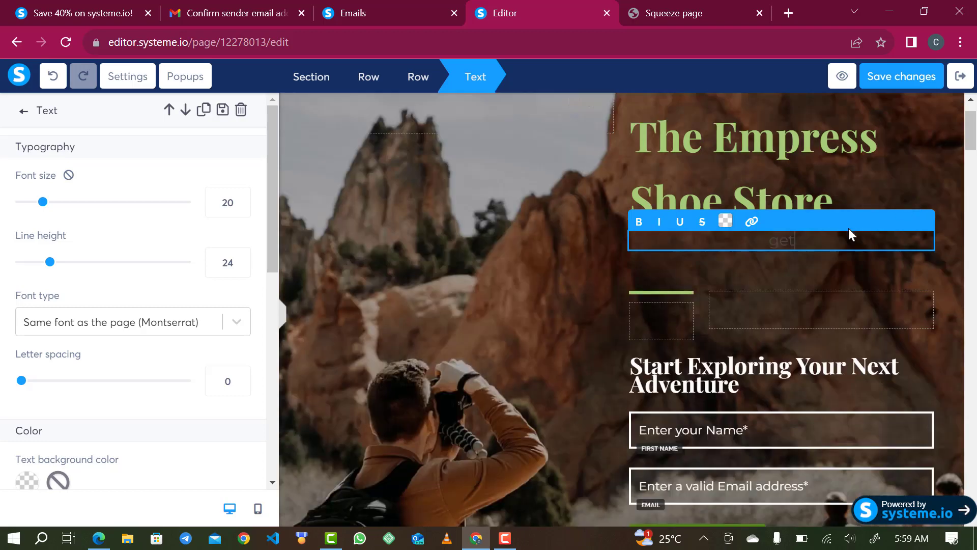
double_click(803, 240)
click(725, 223)
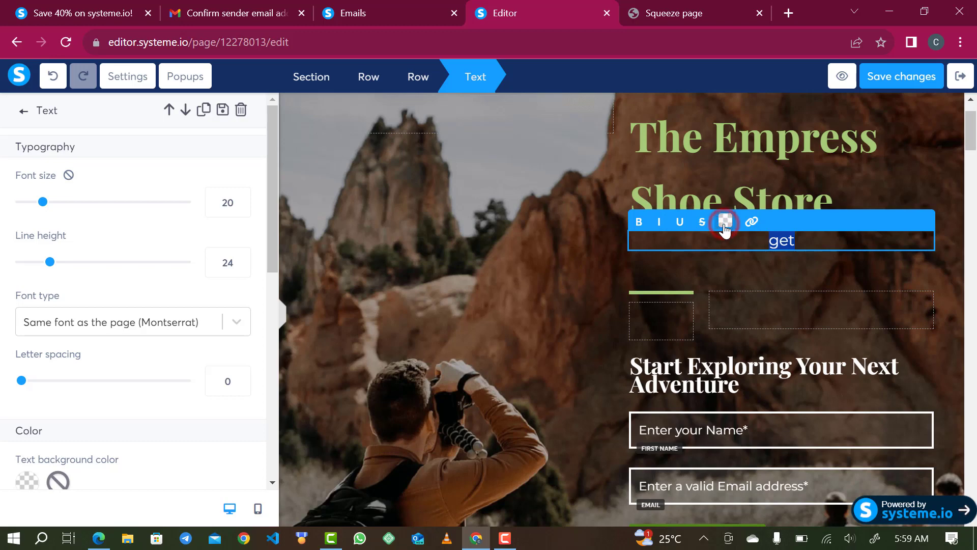
click(740, 254)
drag(739, 255, 710, 235)
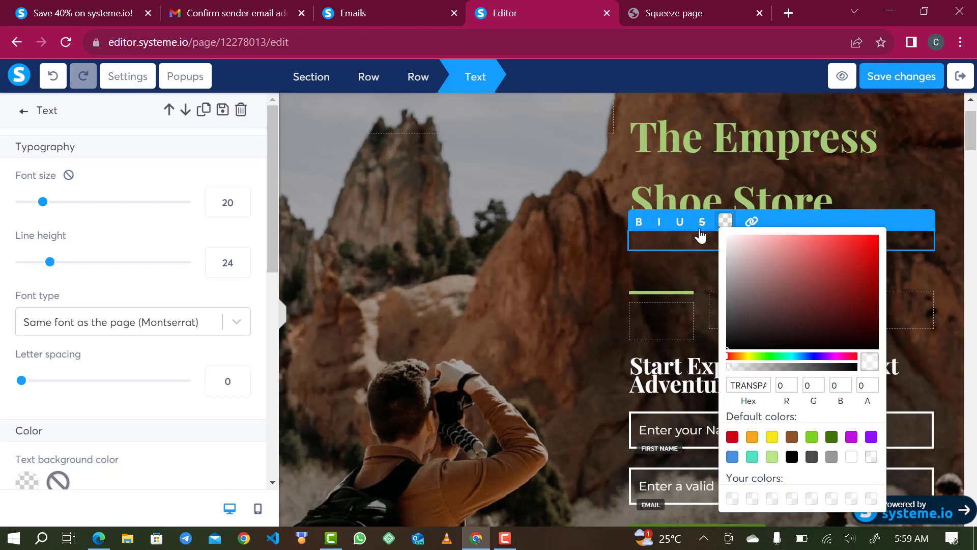
click(727, 238)
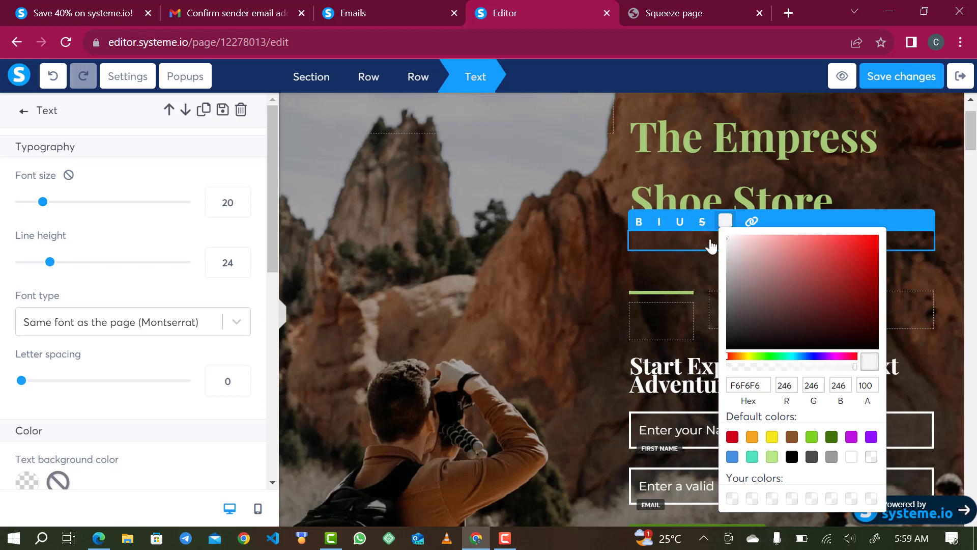
click(714, 239)
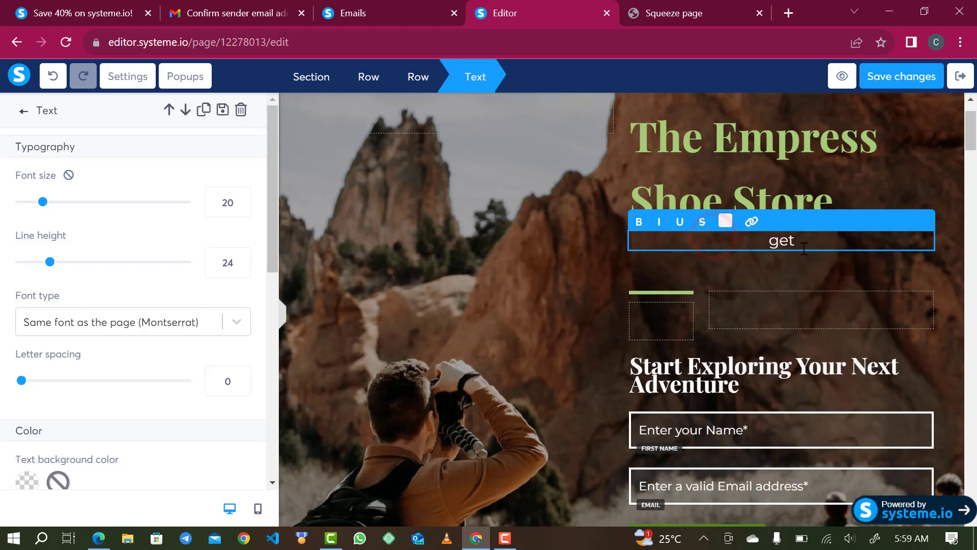
Complete the subtitle: 'the best shoe and free ebook on how to identify quality shoes…'.
click(826, 246)
text(the)
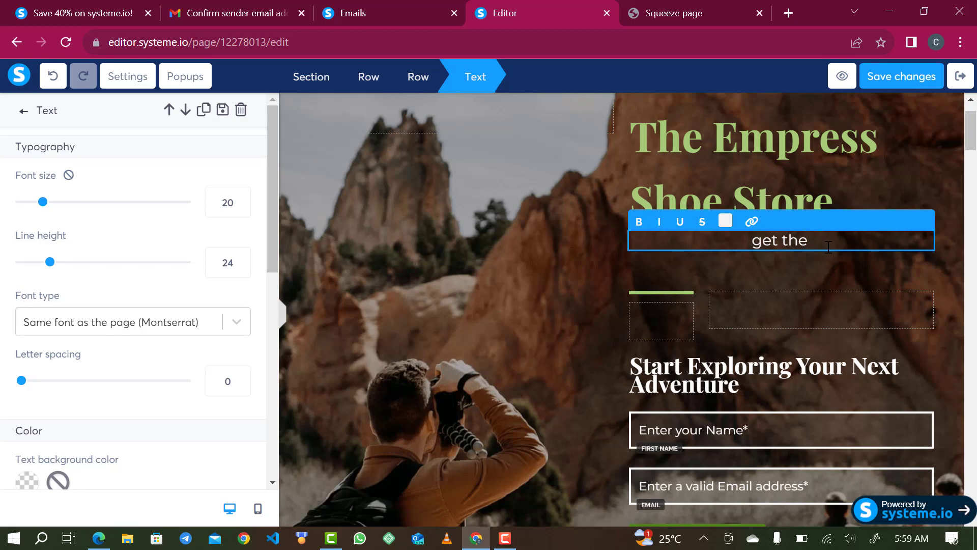
text( best s)
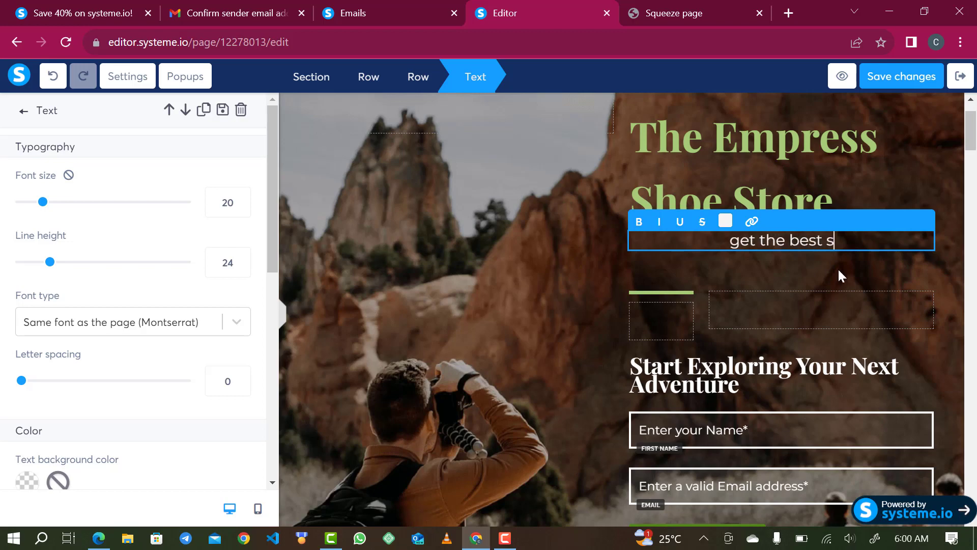
text(hore)
key(BackSpace)
key(BackSpace)
key(BackSpace)
key(BackSpace)
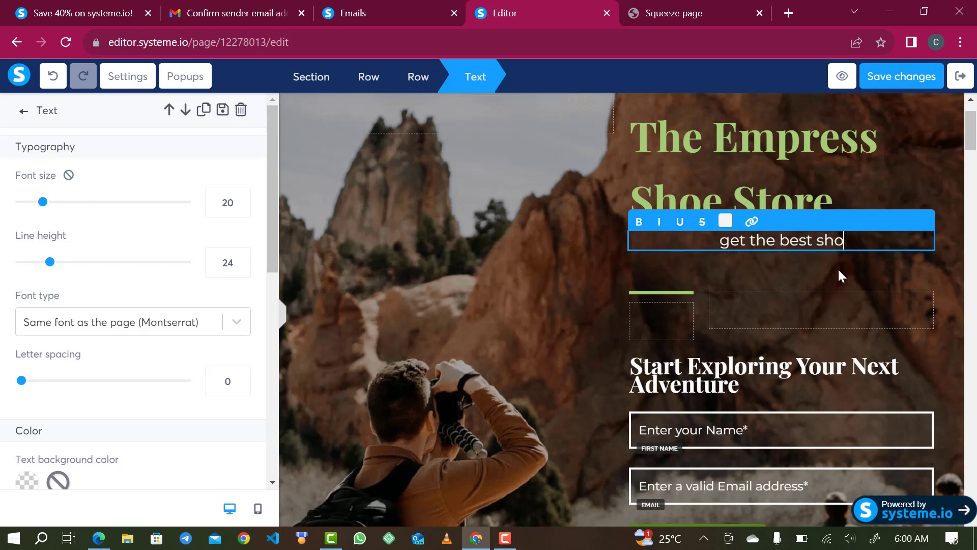
text(hoe and)
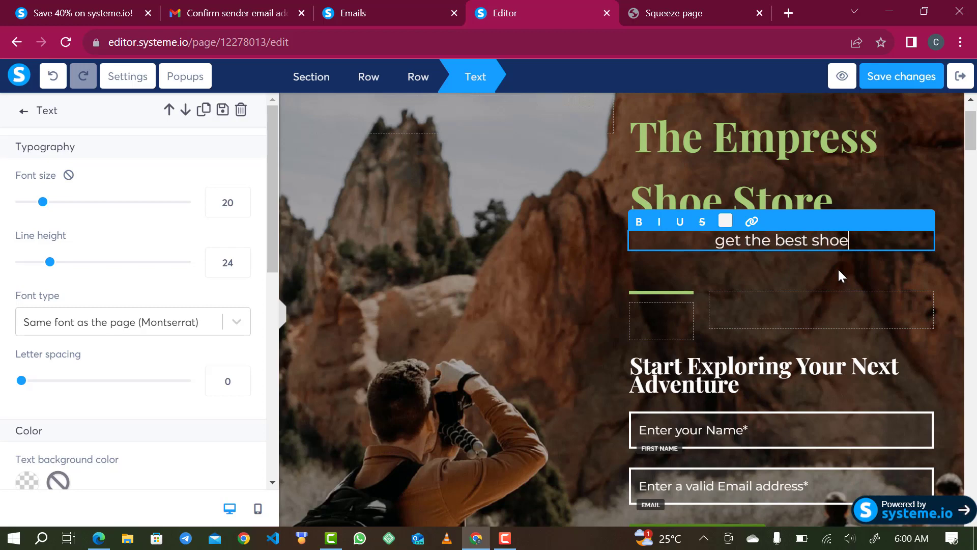
text(free ebook on how to identify quality shoes join the list to get our free book)
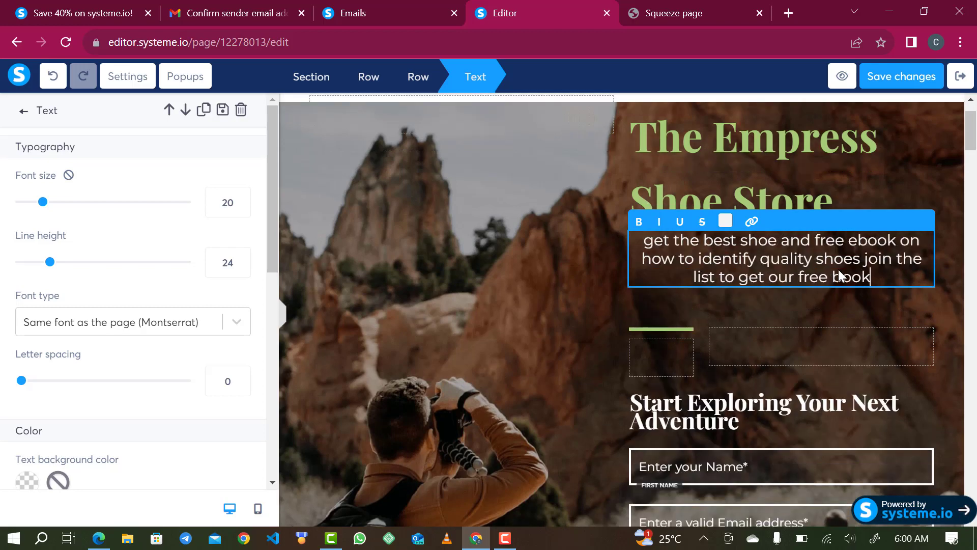
click(687, 418)
click(719, 431)
Replace the opt-in headline text with 'Start with quality and end with quality'.
triple_click(653, 402)
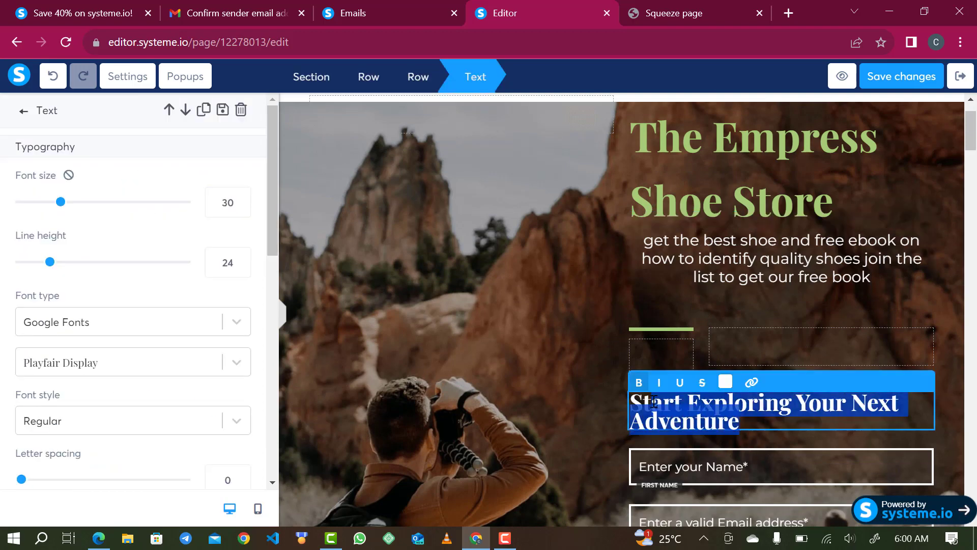
text(Stat)
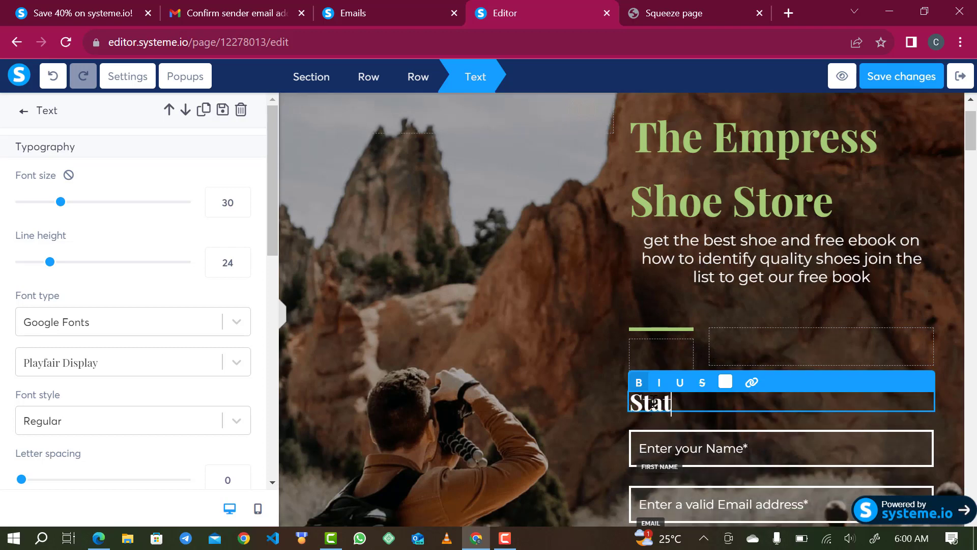
key(BackSpace)
text(rt with qu)
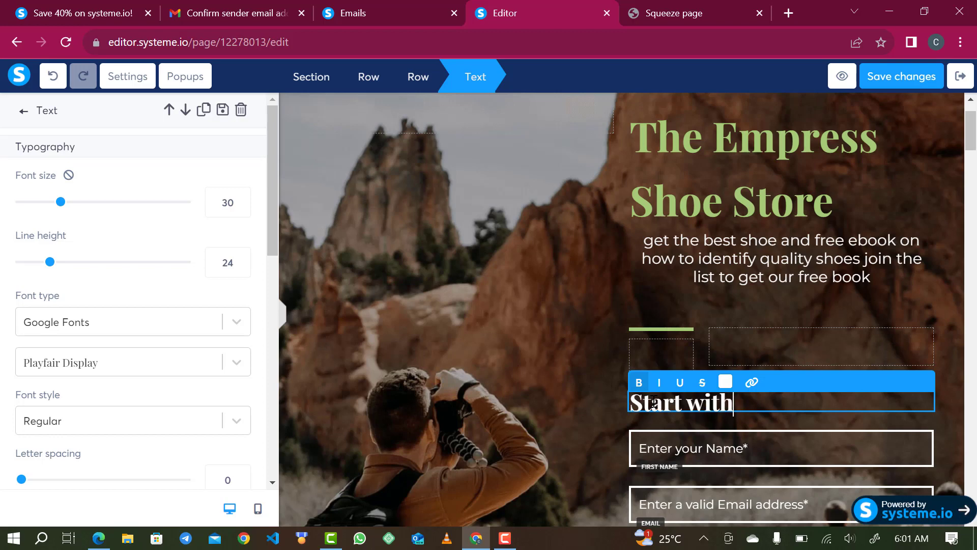
text(y and end with quali)
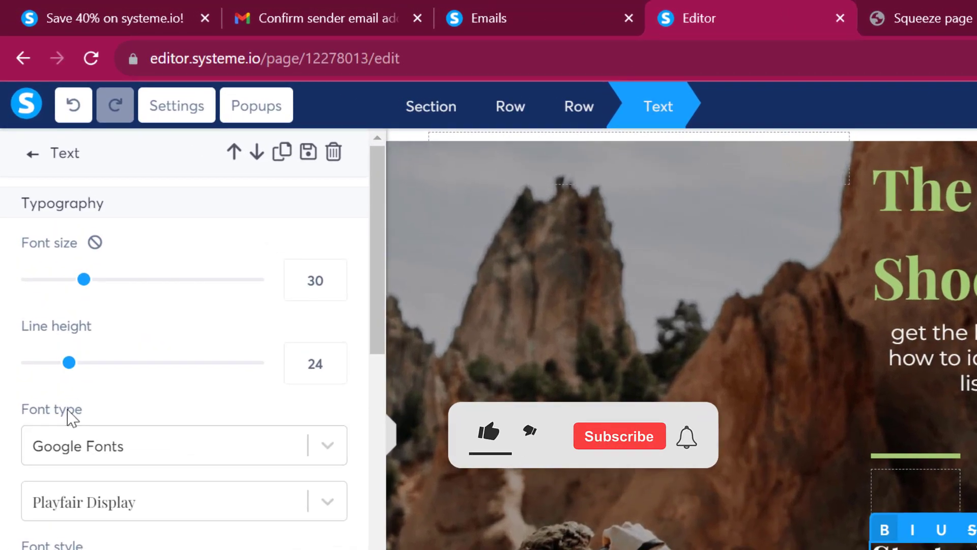
Raise the heading's line height from 24 to 36 and deselect it.
drag(67, 361, 87, 361)
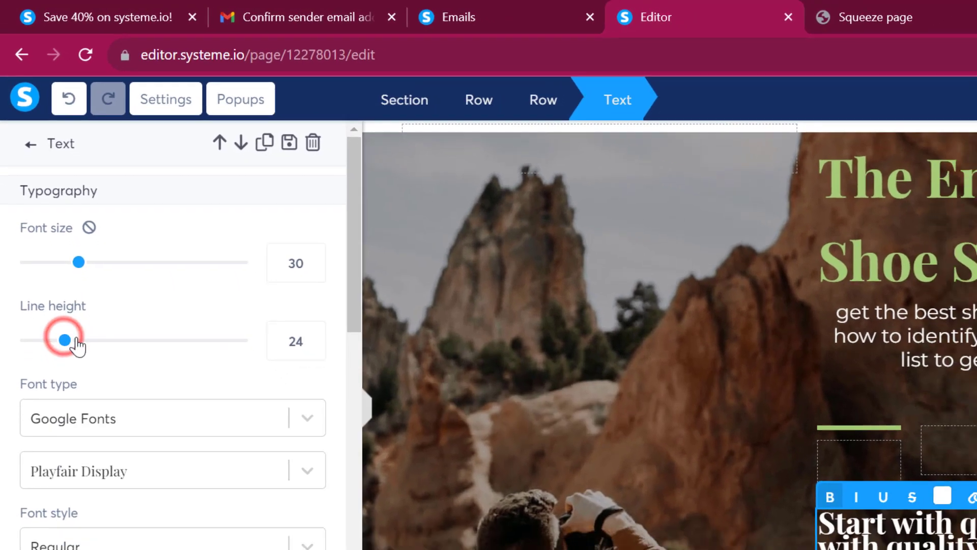
mouse_move(65, 273)
mouse_down()
mouse_move(61, 264)
mouse_move(71, 264)
mouse_up()
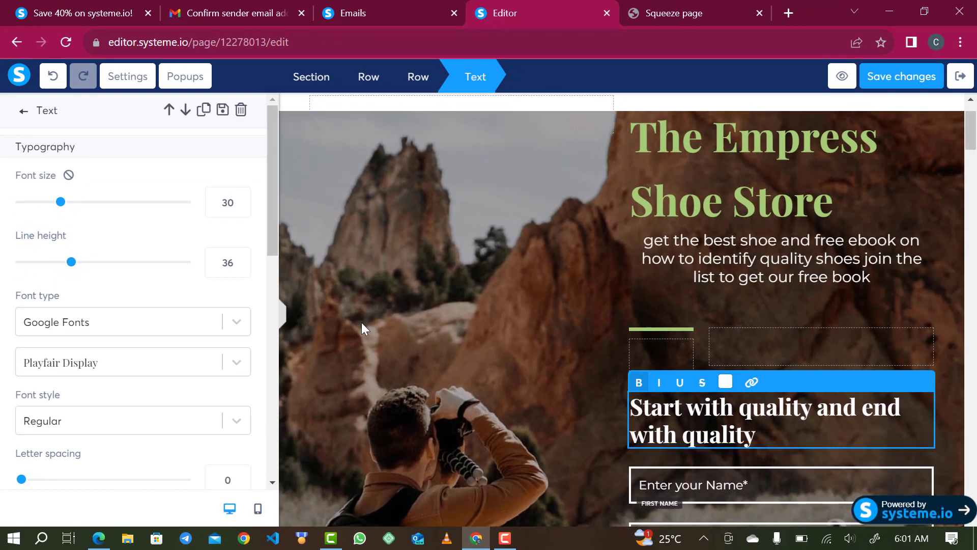
scroll(804, 445, down, 3)
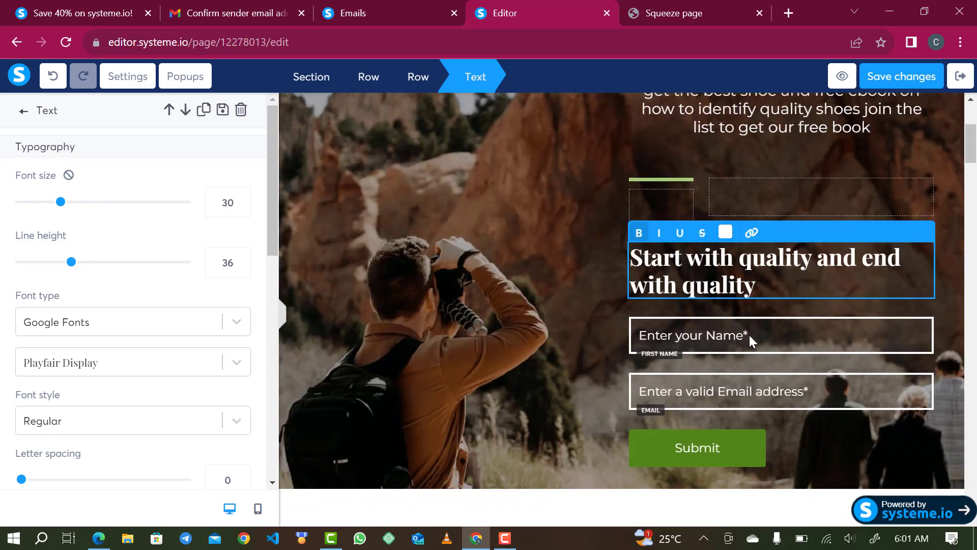
click(741, 340)
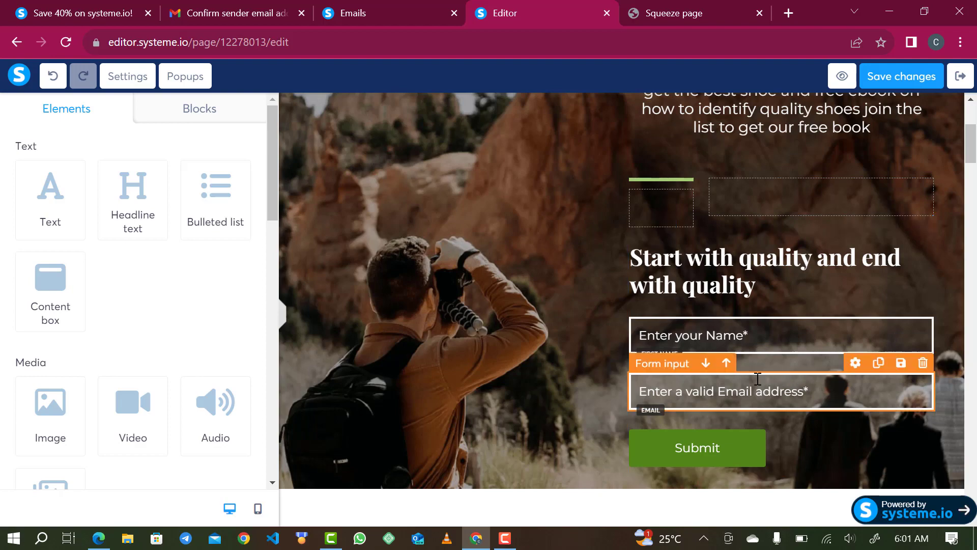
Remove the hero's mountain background photo so it shows a solid dark maroon background.
scroll(541, 285, up, 3)
scroll(538, 280, up, 2)
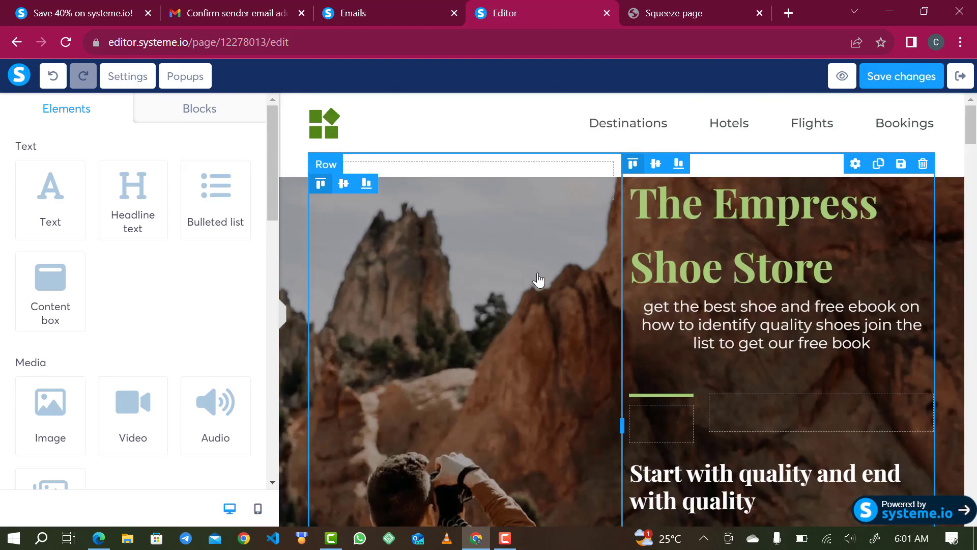
scroll(539, 280, down, 1)
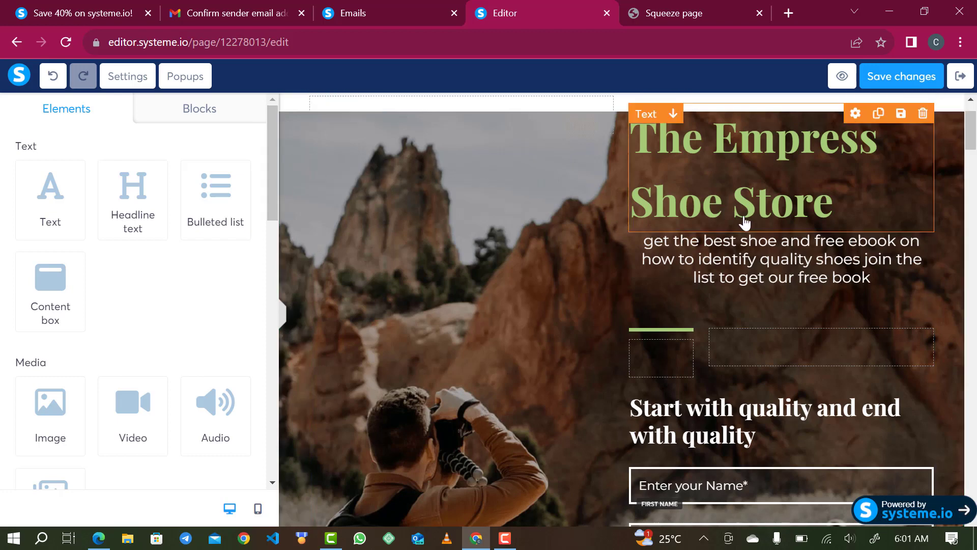
click(285, 109)
scroll(66, 279, down, 3)
scroll(69, 279, down, 3)
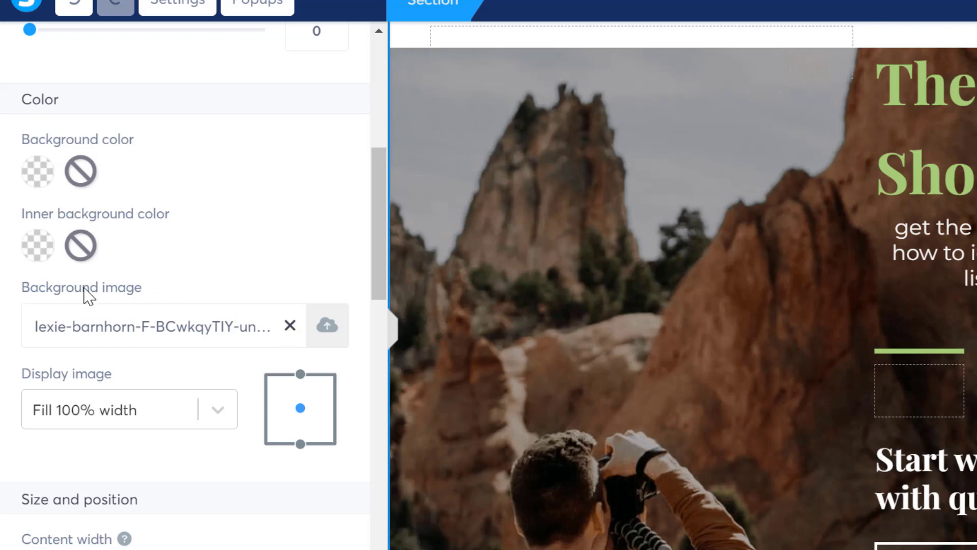
click(287, 328)
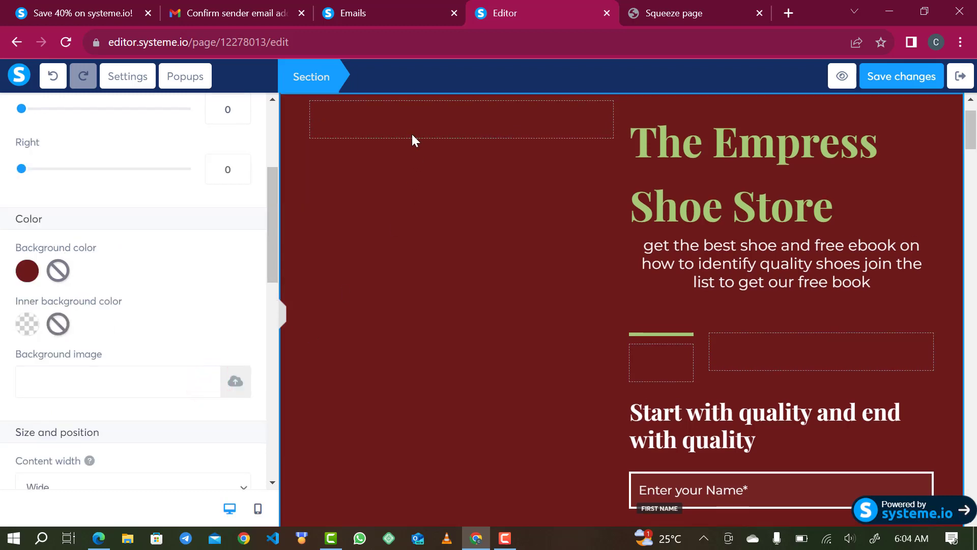
click(413, 135)
click(431, 121)
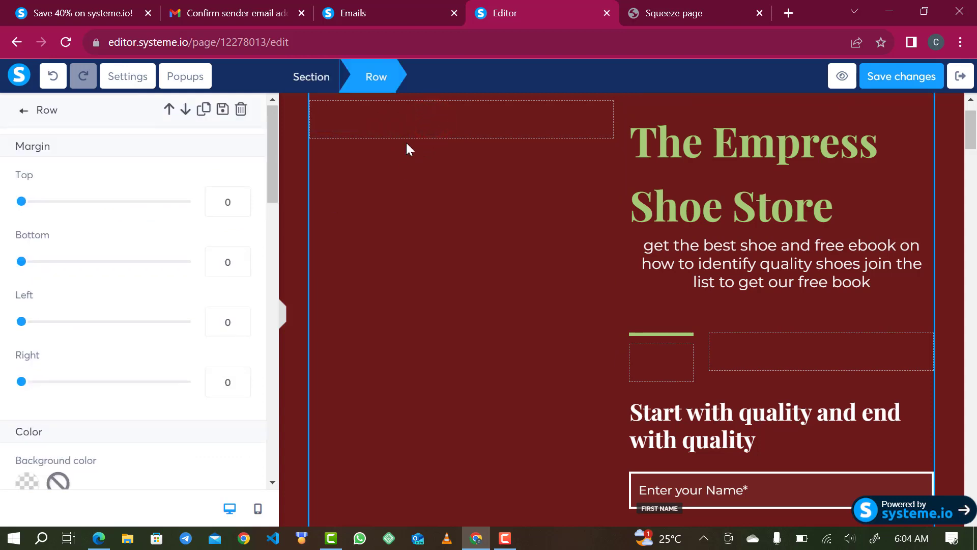
Add an image block to the empty left column using the winter-holidays photo of the man.
click(413, 134)
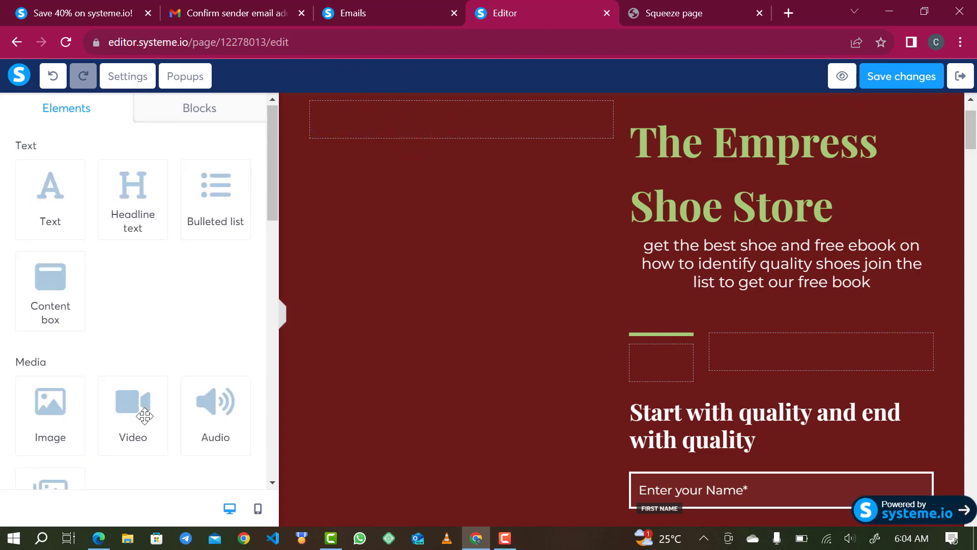
scroll(139, 435, down, 1)
scroll(139, 435, down, 2)
drag(46, 312, 417, 132)
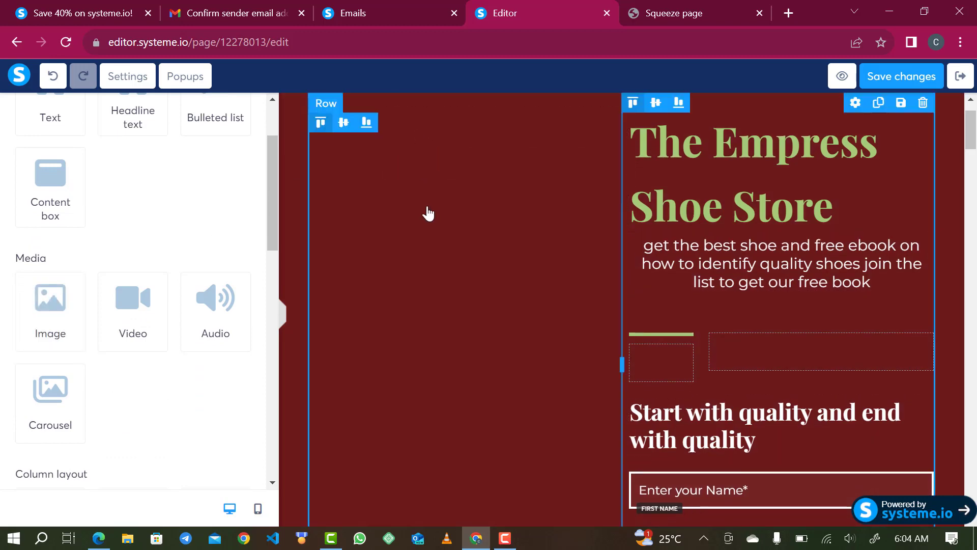
click(510, 232)
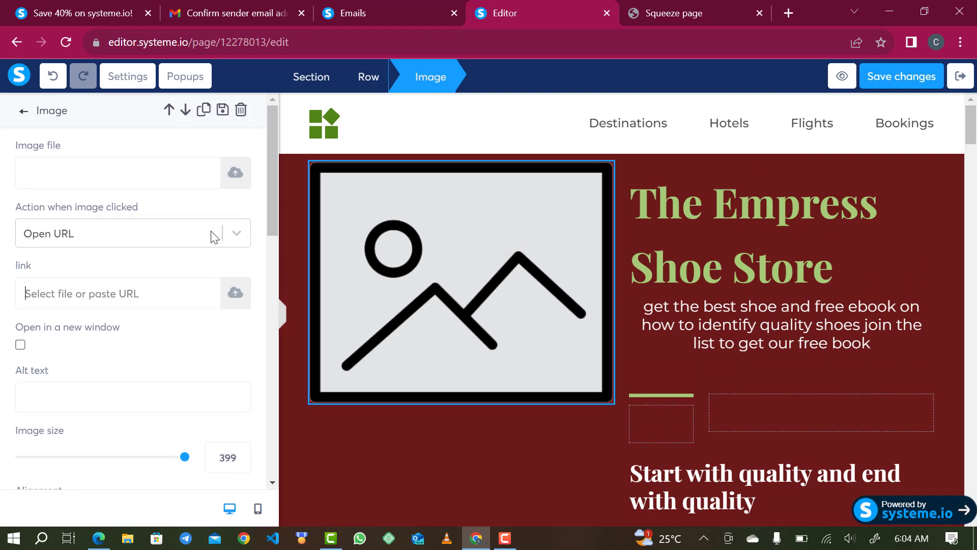
click(231, 175)
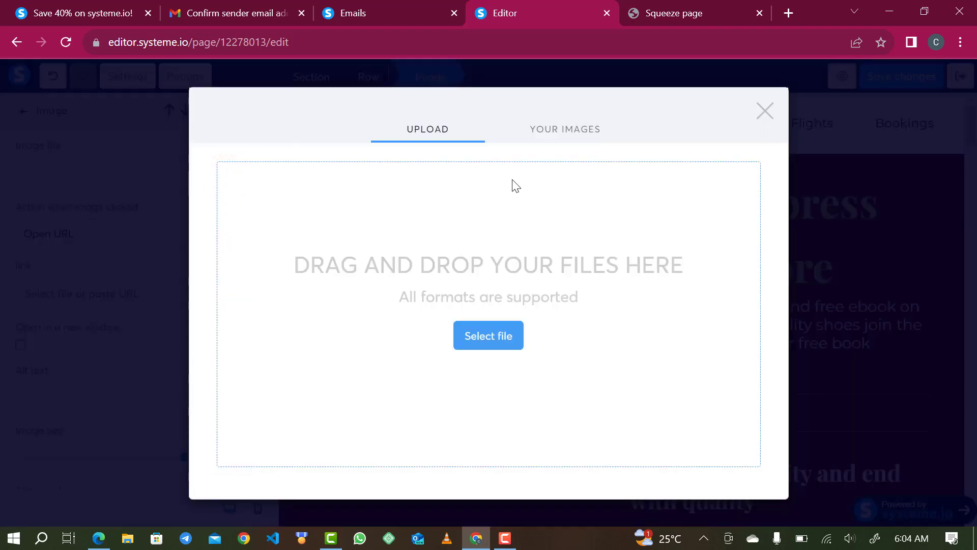
click(554, 131)
click(272, 218)
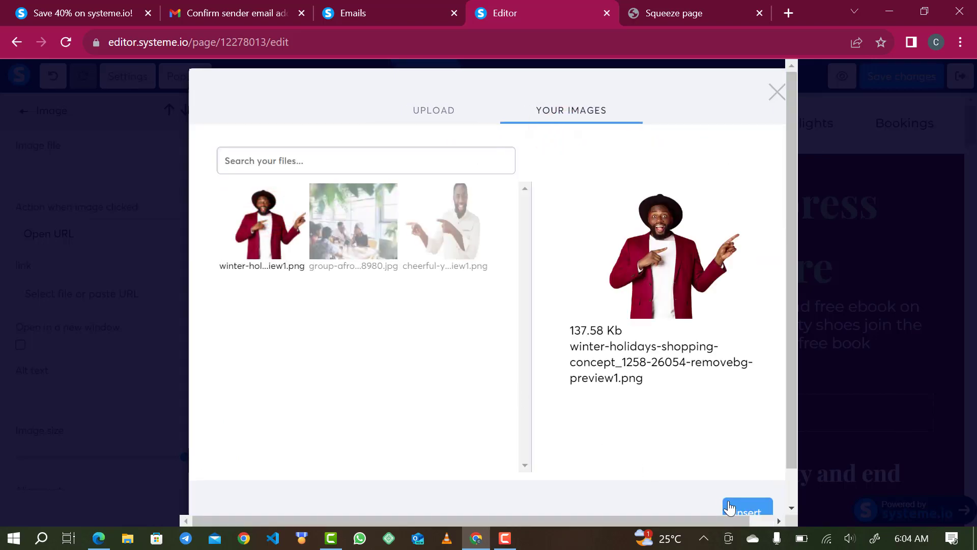
click(731, 507)
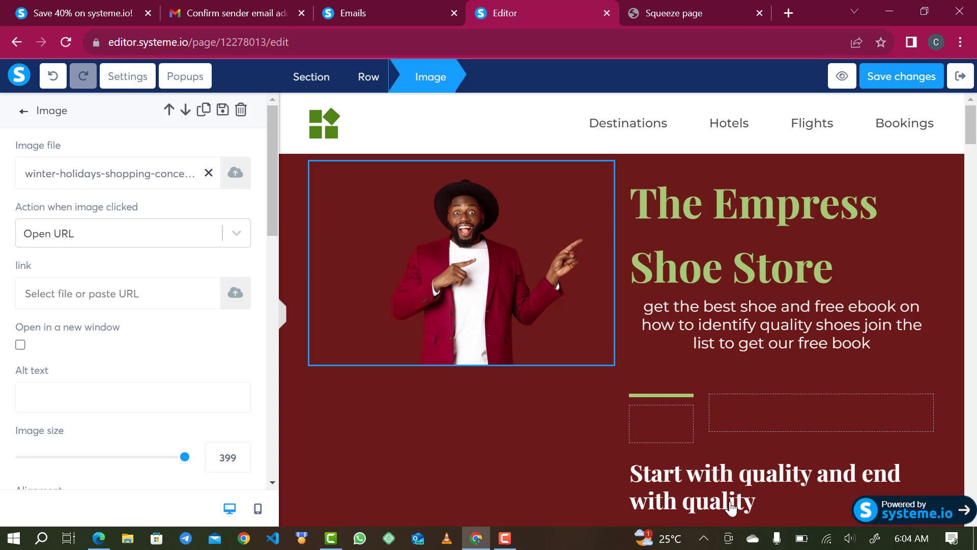
Keep the image size at 399 and preview the wider page.
scroll(147, 450, down, 2)
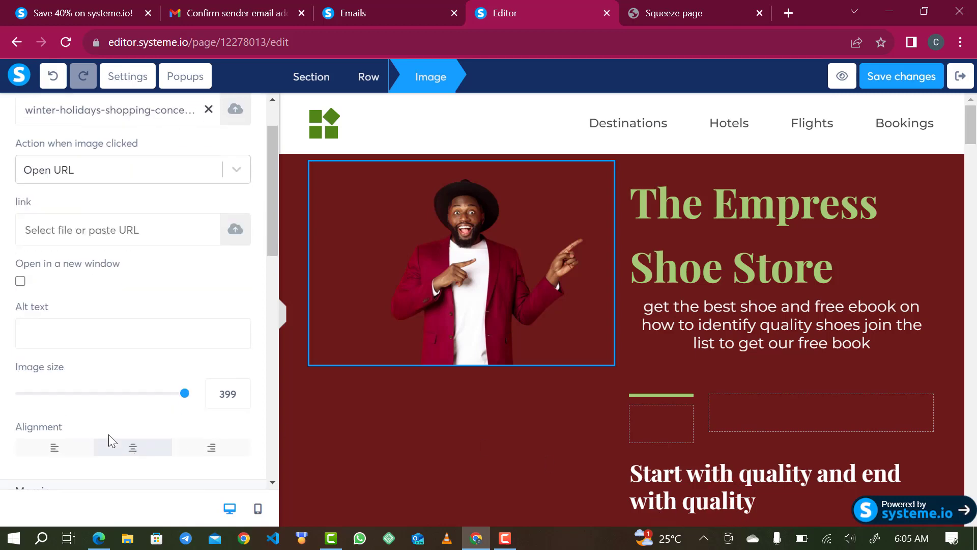
drag(184, 380, 320, 378)
scroll(336, 377, down, 3)
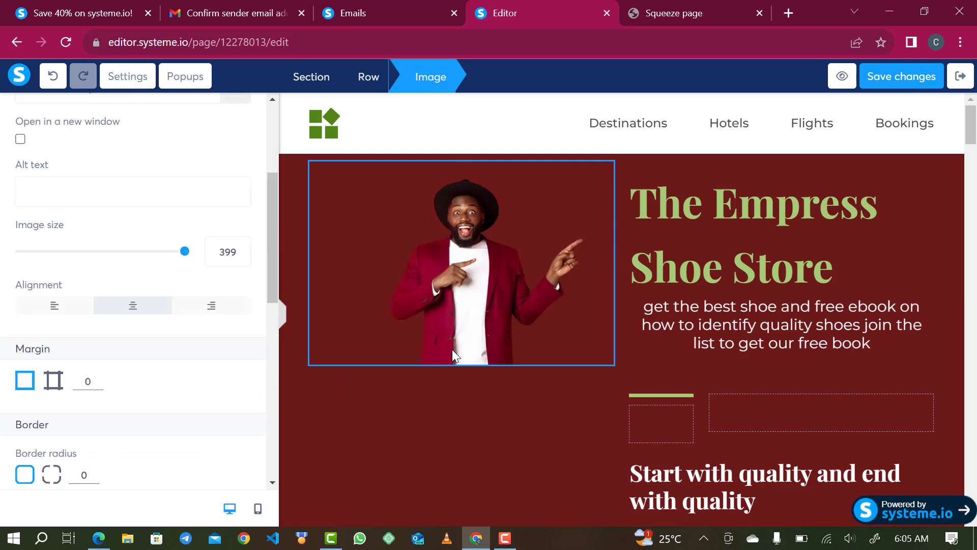
click(282, 319)
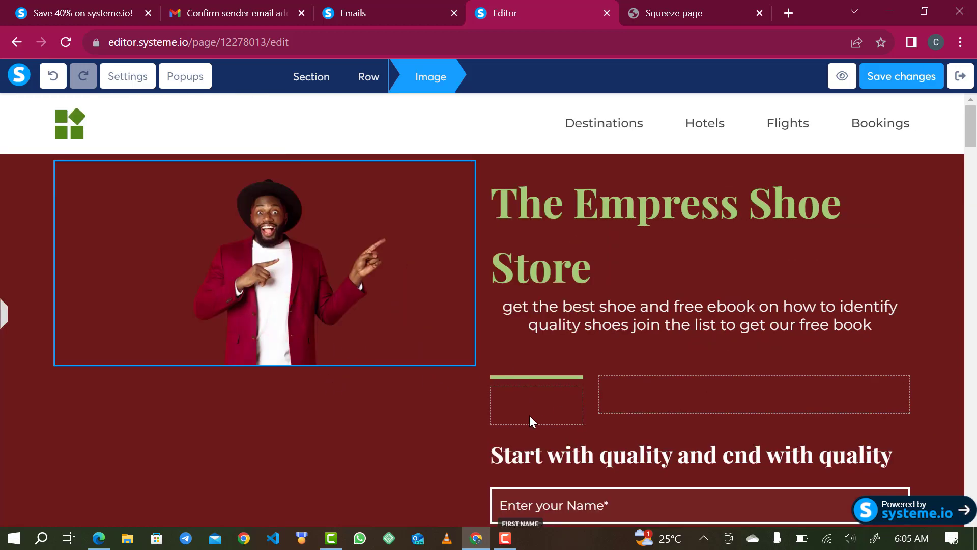
click(3, 317)
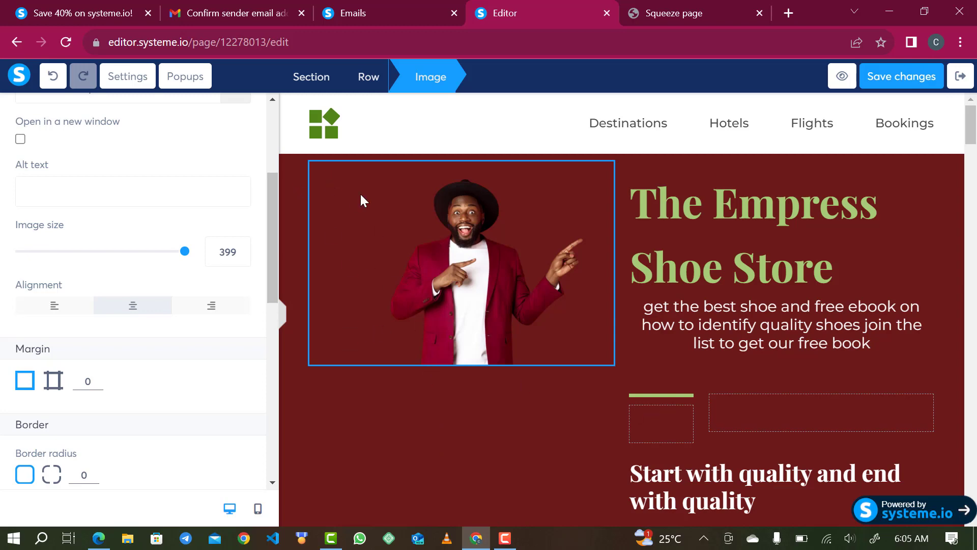
click(295, 79)
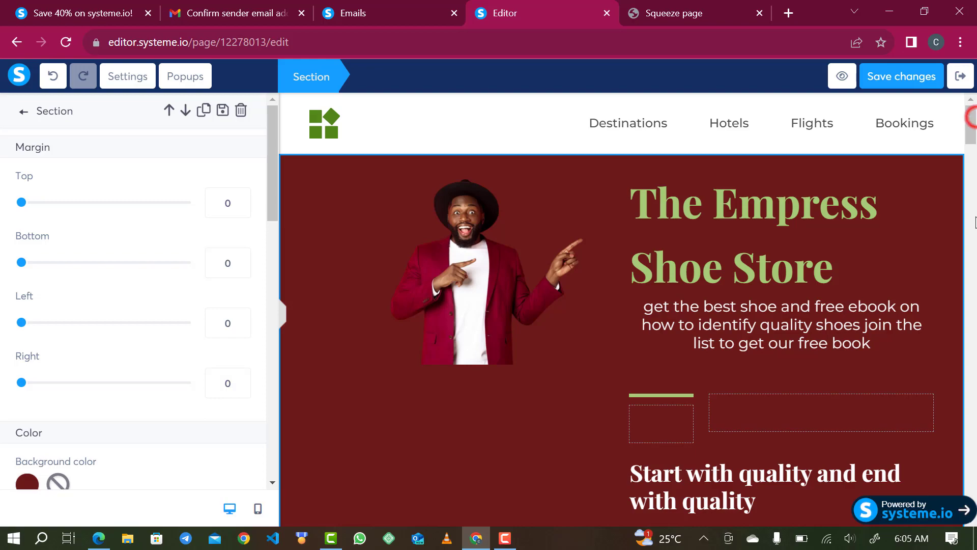
Delete the More about us, Explore what you love and Adventure package sections.
click(976, 121)
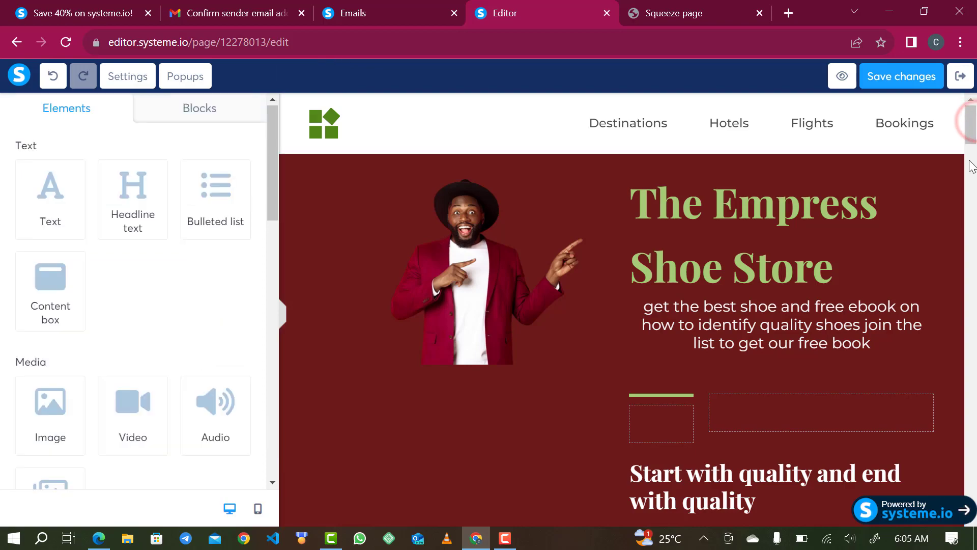
drag(972, 137, 974, 169)
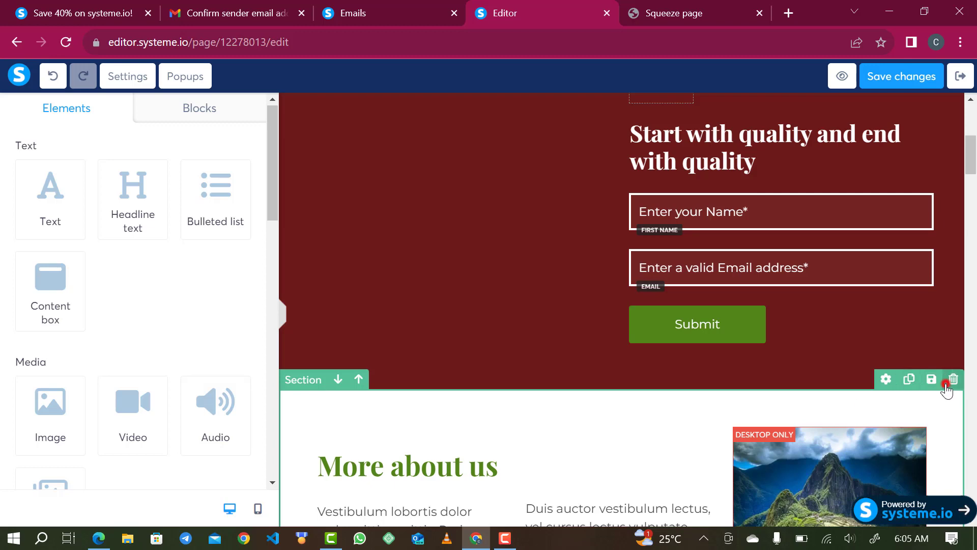
click(945, 386)
click(558, 128)
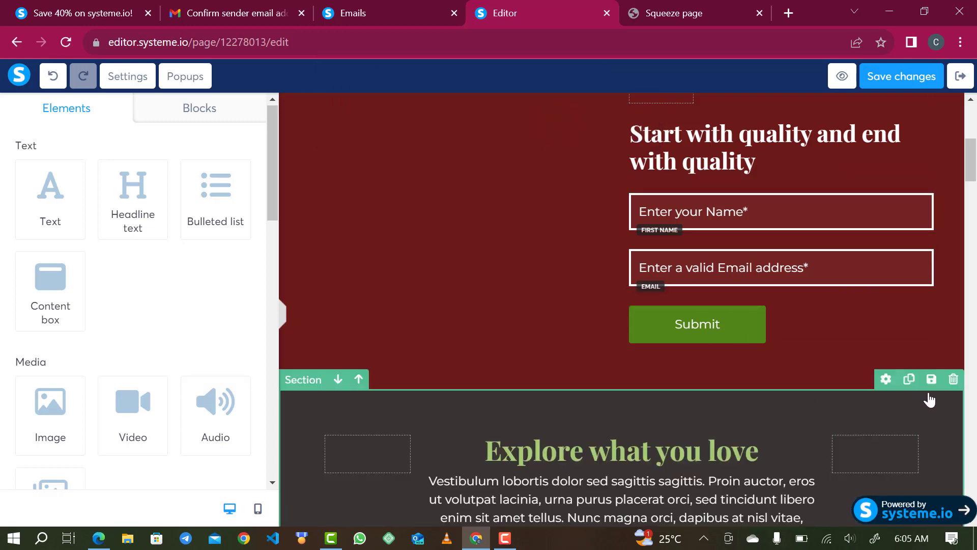
click(952, 381)
click(558, 139)
scroll(580, 365, down, 3)
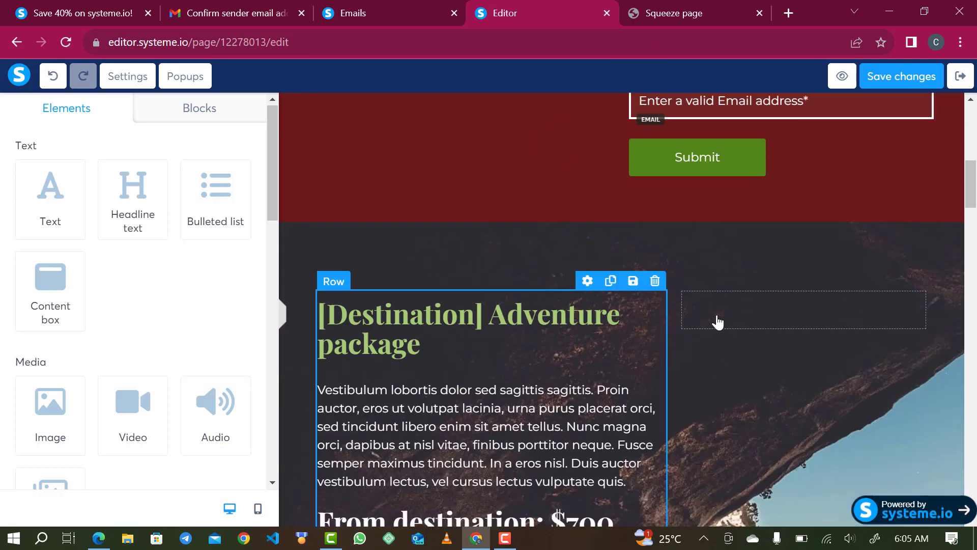
click(953, 213)
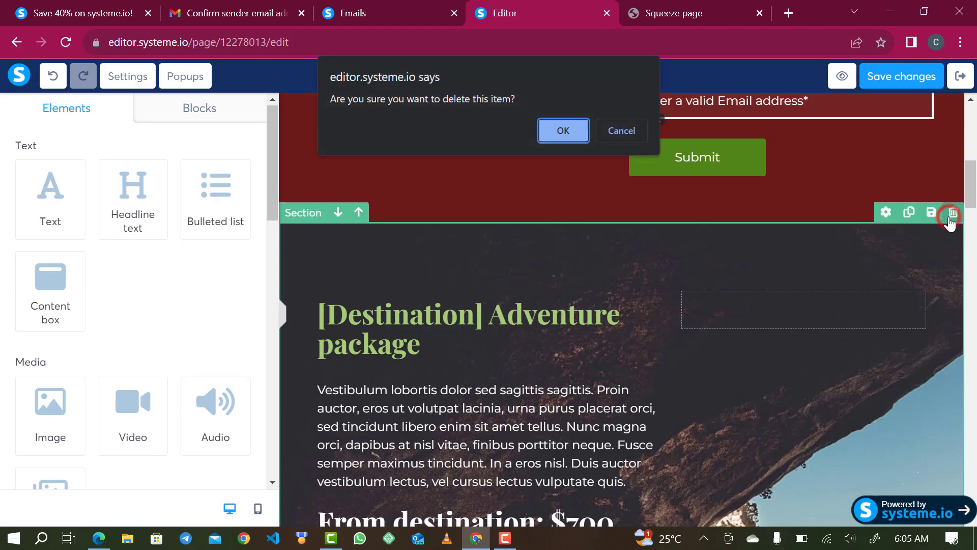
click(563, 134)
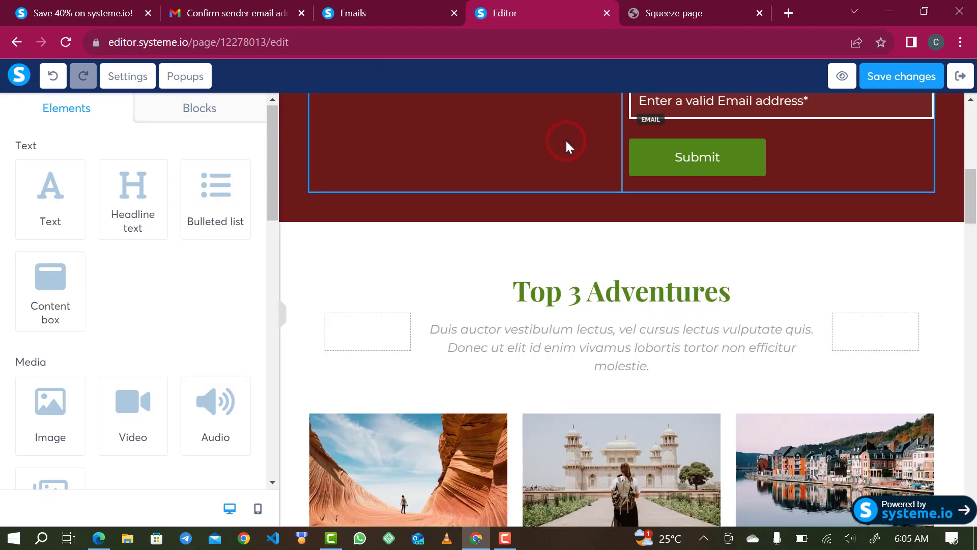
Delete the Top 3 Adventures section and the round-portrait section.
scroll(594, 291, down, 6)
scroll(594, 292, down, 10)
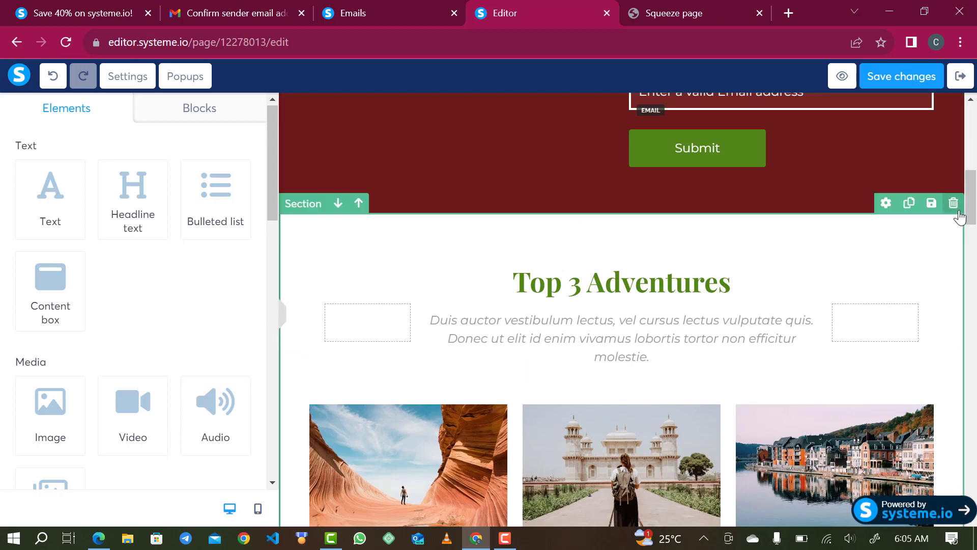
click(956, 210)
click(572, 139)
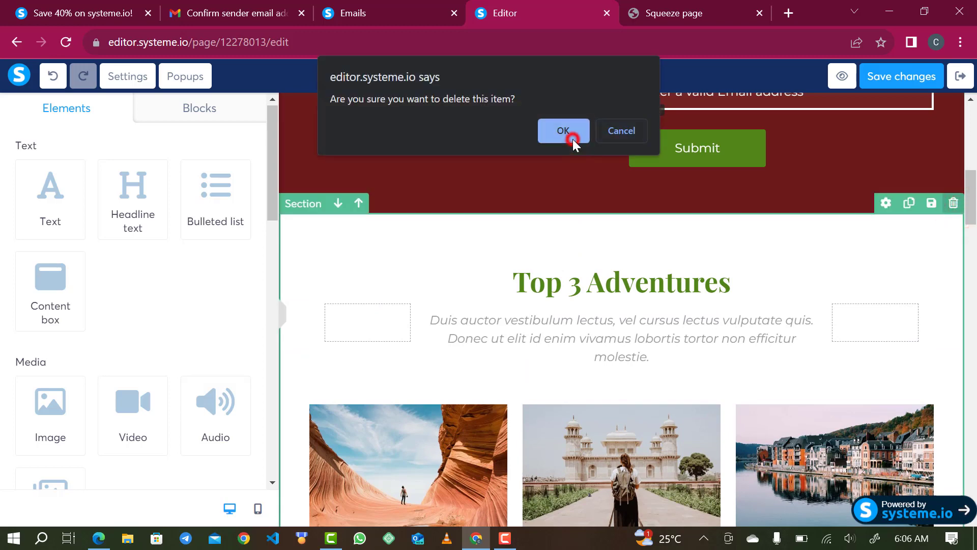
mouse_move(772, 299)
click(952, 205)
click(561, 131)
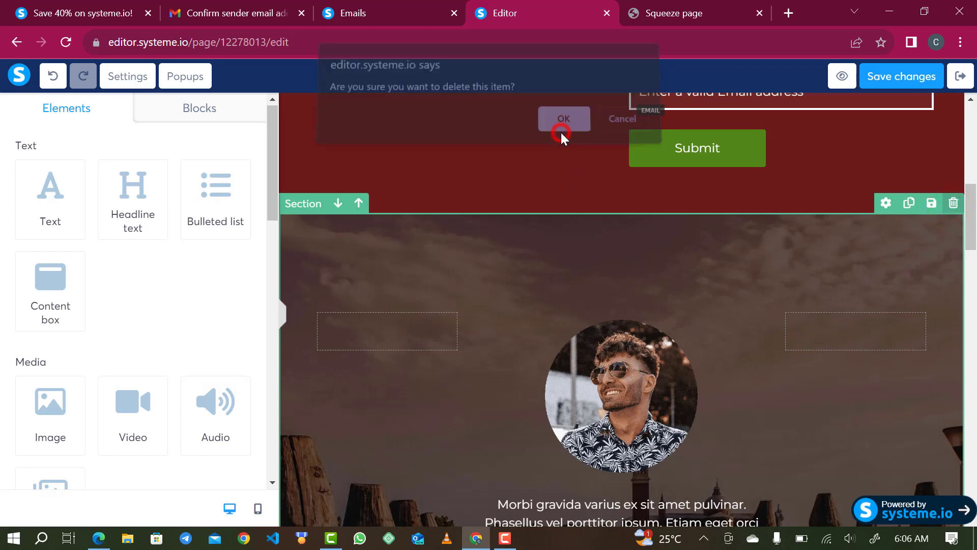
Delete the logo, travel pictures and footer sections.
mouse_move(953, 246)
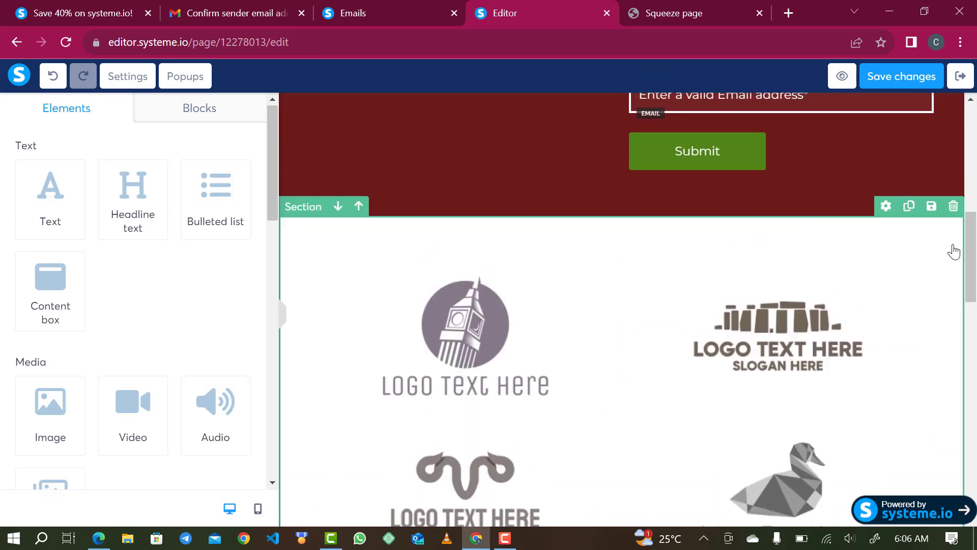
click(954, 206)
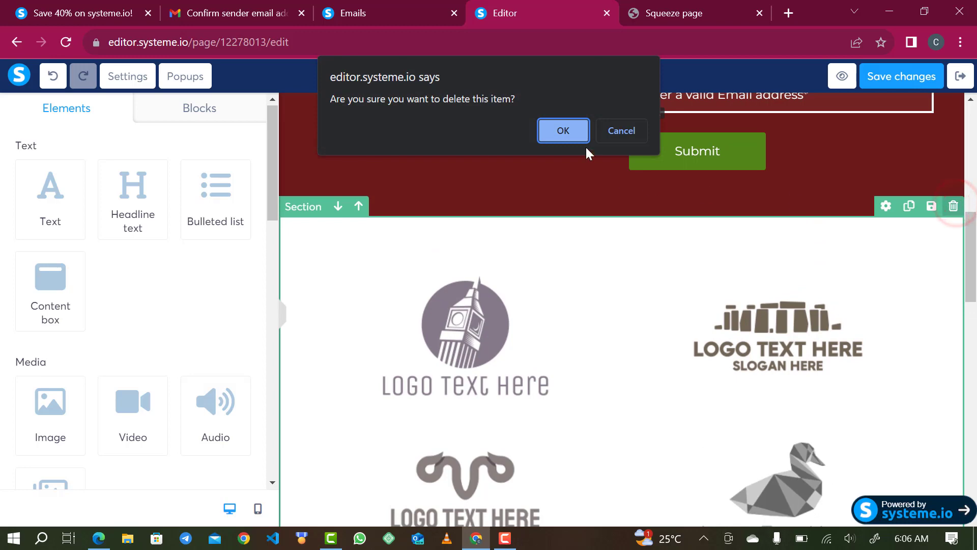
click(575, 132)
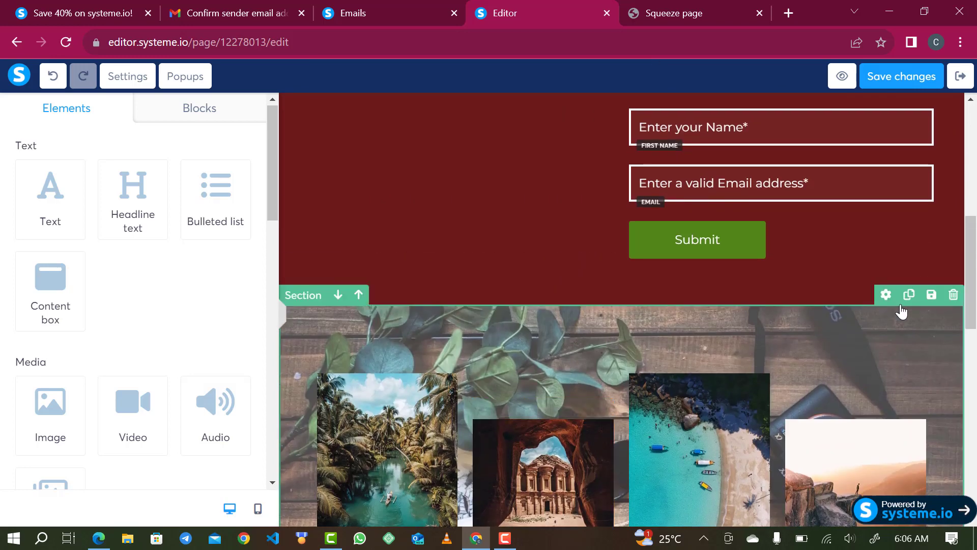
click(953, 295)
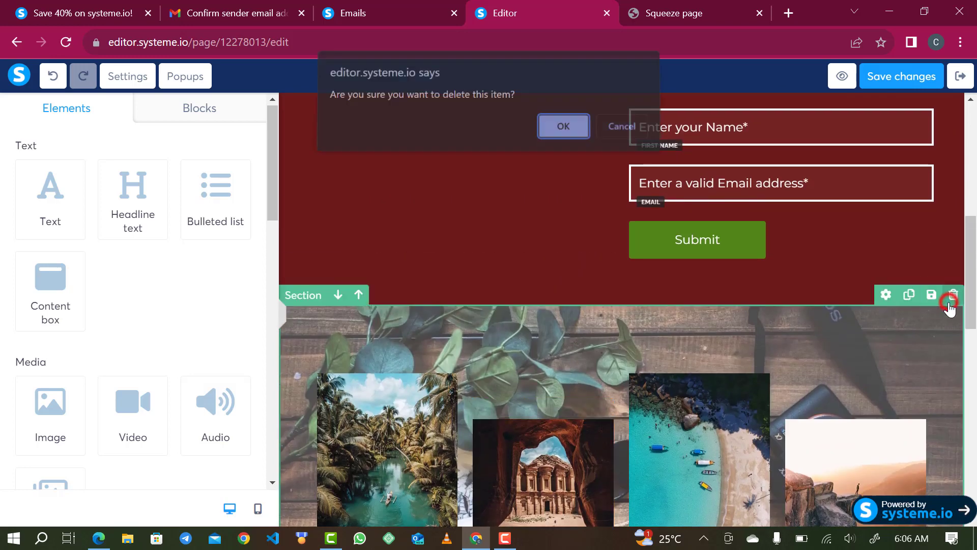
click(554, 131)
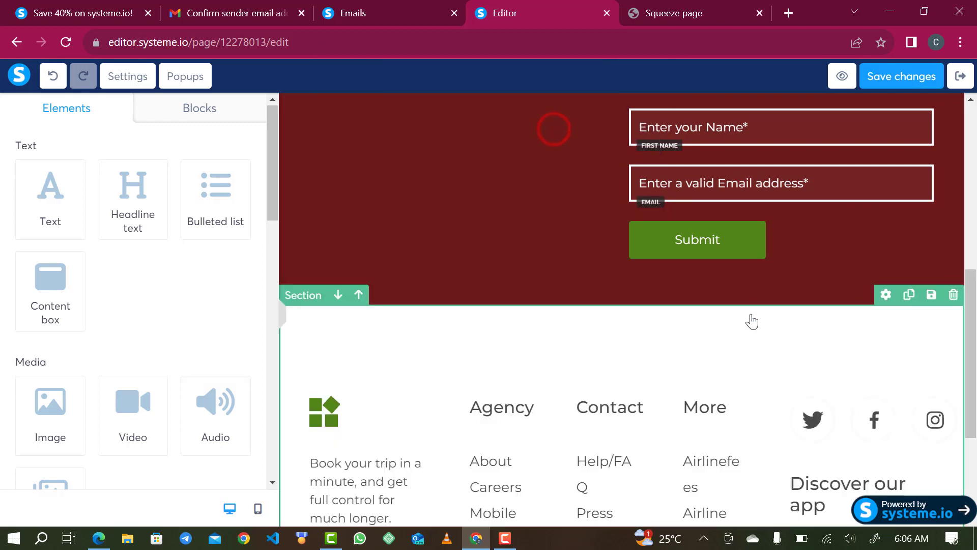
click(953, 295)
click(560, 134)
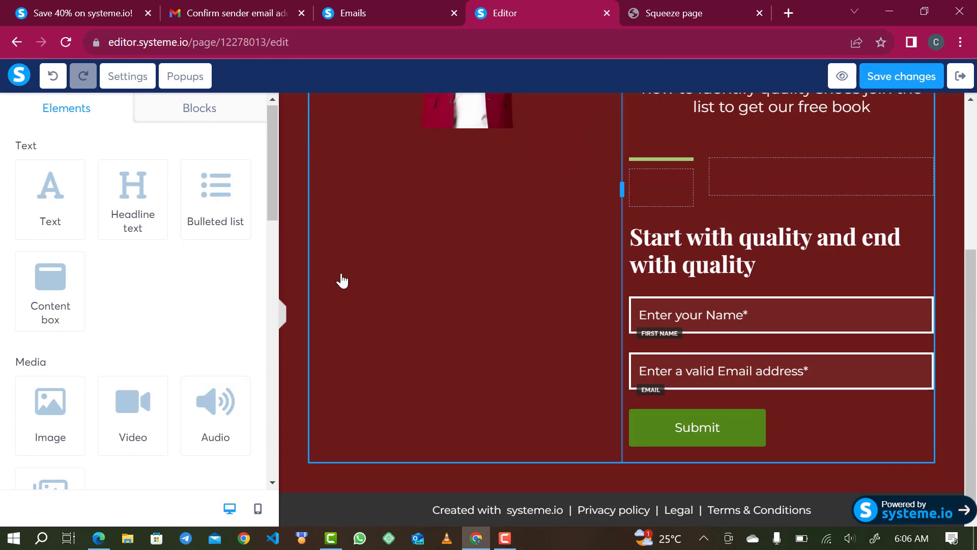
In the mobile layout, move the man's picture down to the row above the form.
click(257, 518)
scroll(614, 312, up, 4)
scroll(624, 274, down, 5)
scroll(624, 274, down, 2)
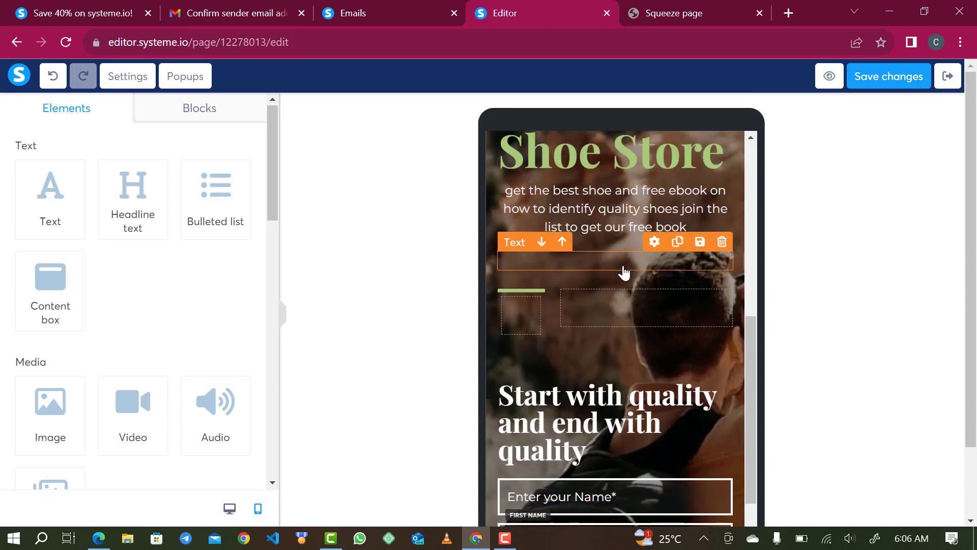
scroll(625, 270, up, 5)
drag(634, 202, 634, 542)
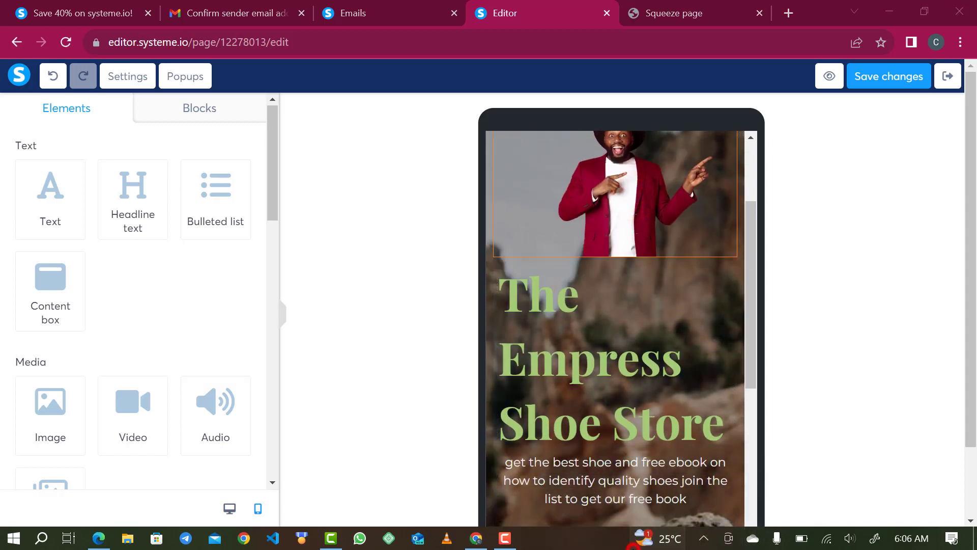
scroll(713, 342, down, 1)
drag(633, 173, 639, 508)
Place the 'Start with quality and end with quality' headline beside the man's picture.
scroll(639, 509, down, 7)
scroll(640, 509, up, 2)
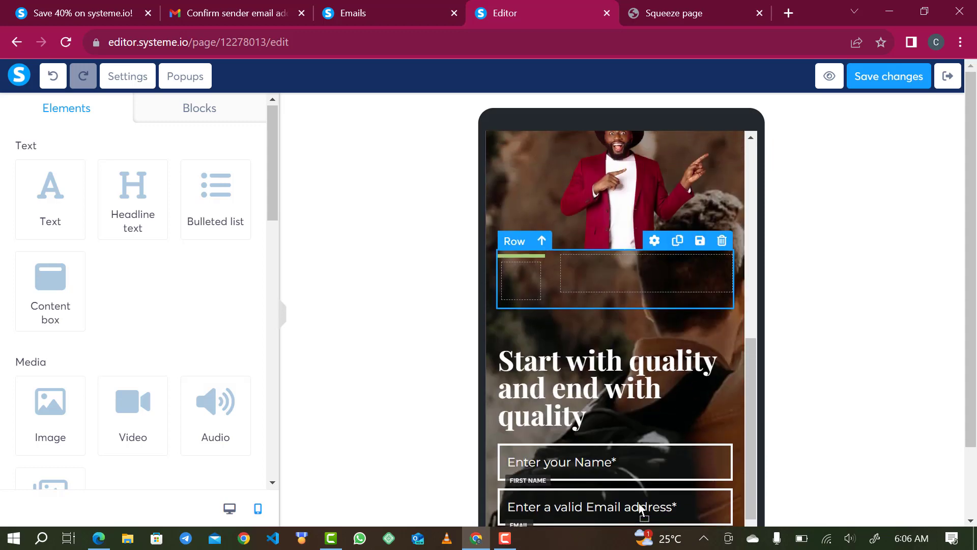
scroll(633, 306, up, 1)
drag(629, 223, 509, 323)
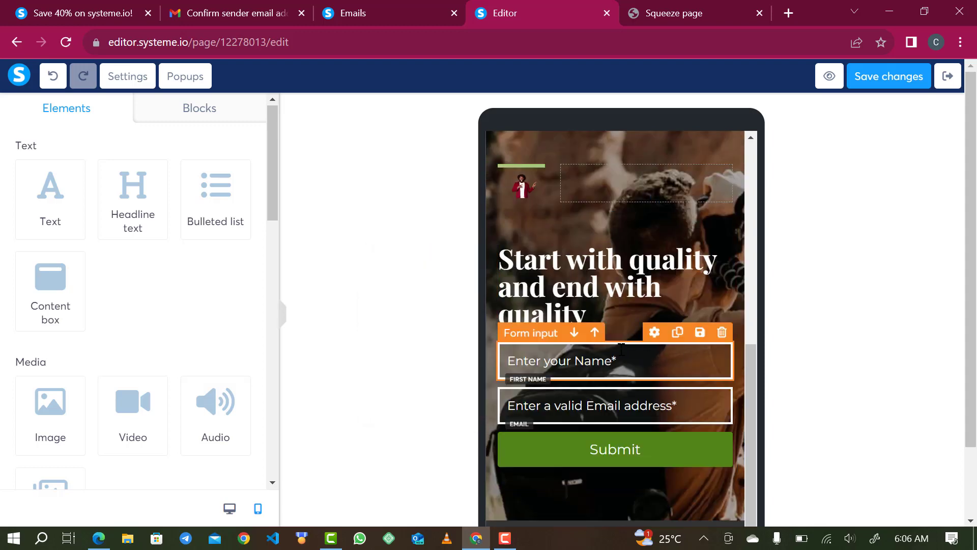
drag(606, 305, 662, 200)
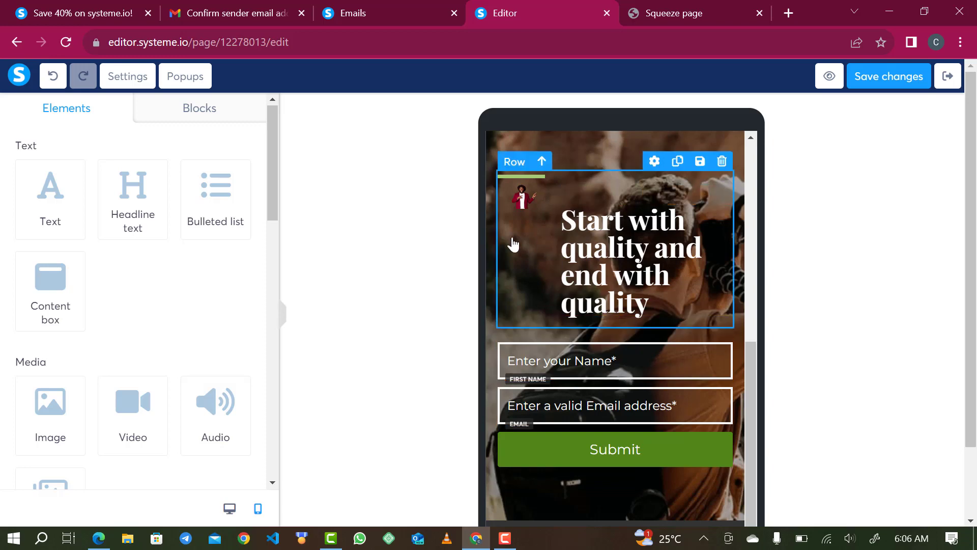
click(229, 508)
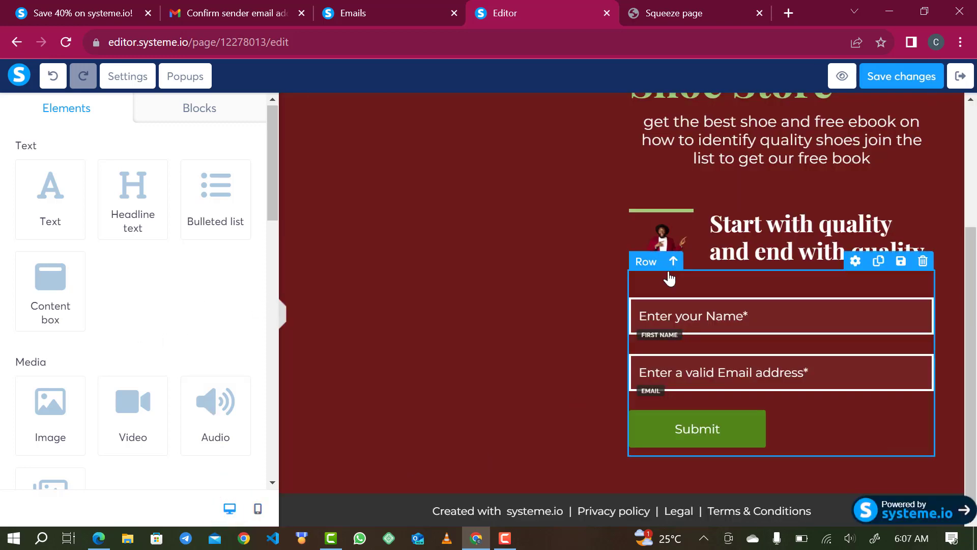
Inspect the small picture and two-column row, then drag the picture toward the empty left column.
click(675, 236)
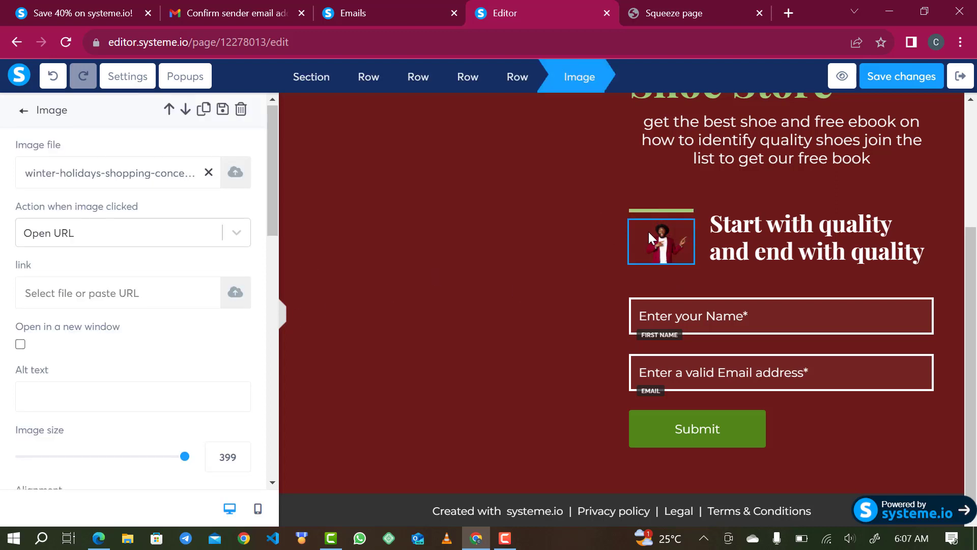
key(Escape)
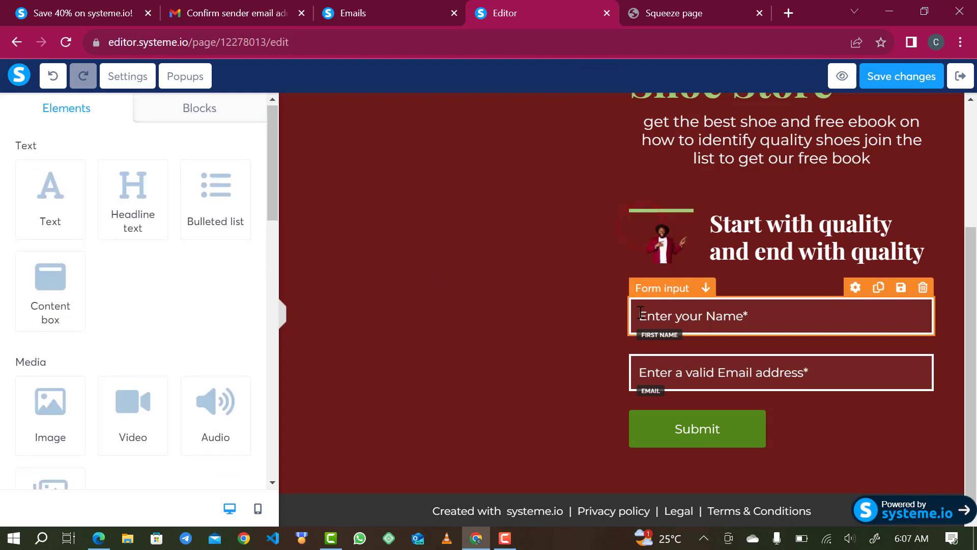
scroll(541, 284, up, 4)
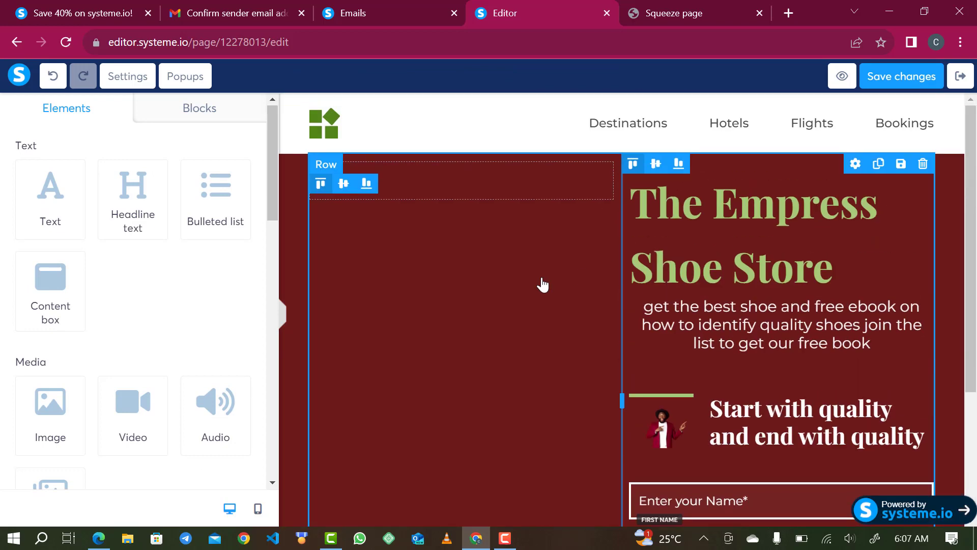
click(525, 185)
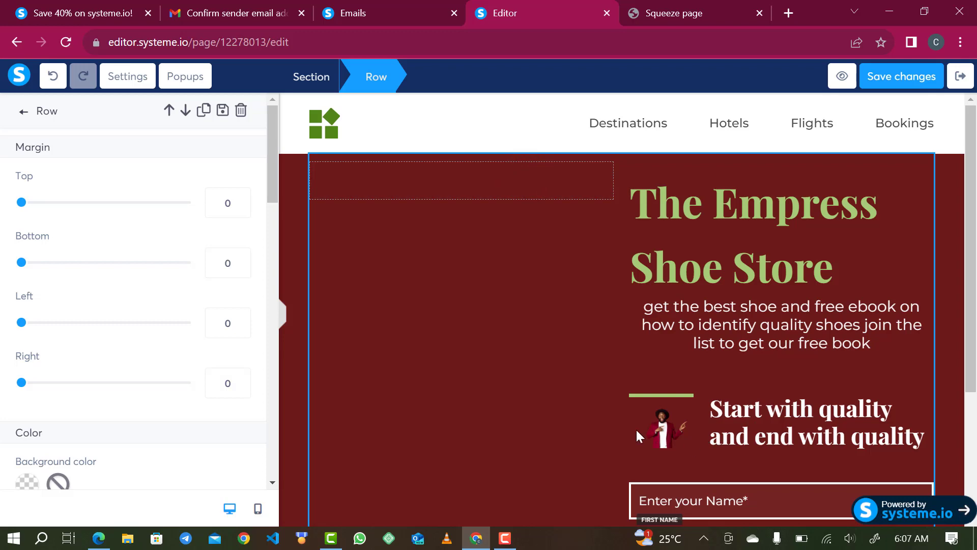
click(660, 432)
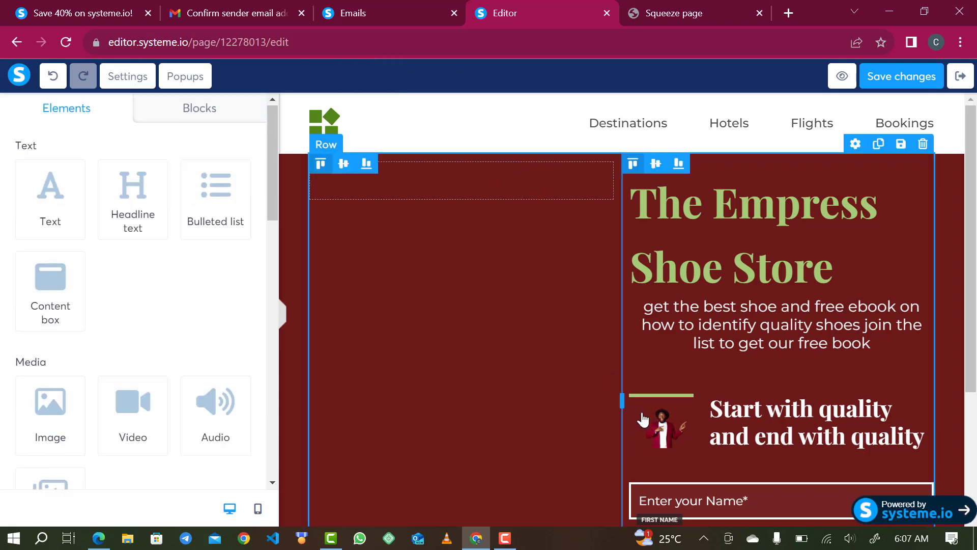
drag(655, 438, 445, 183)
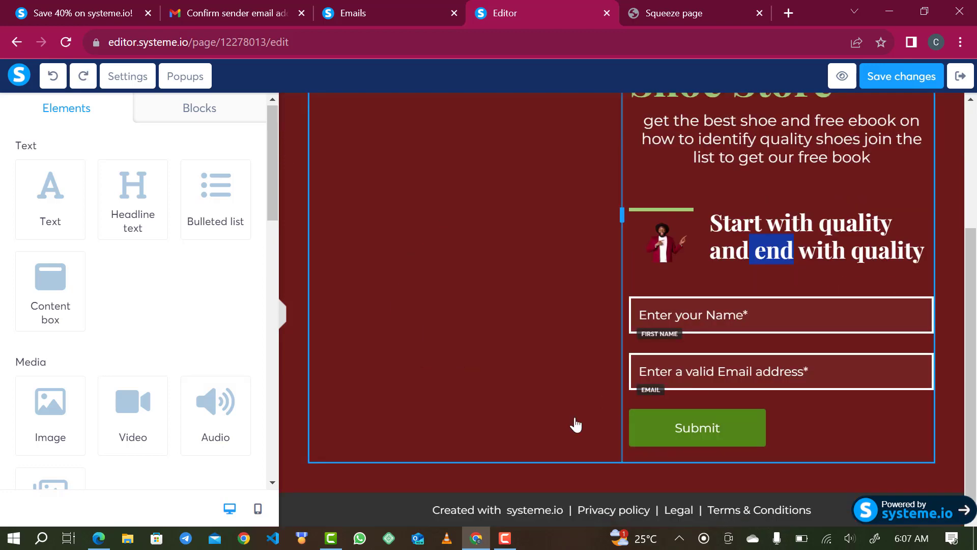
Check the Submit button's settings, save the squeeze page, and exit to the funnel.
click(677, 441)
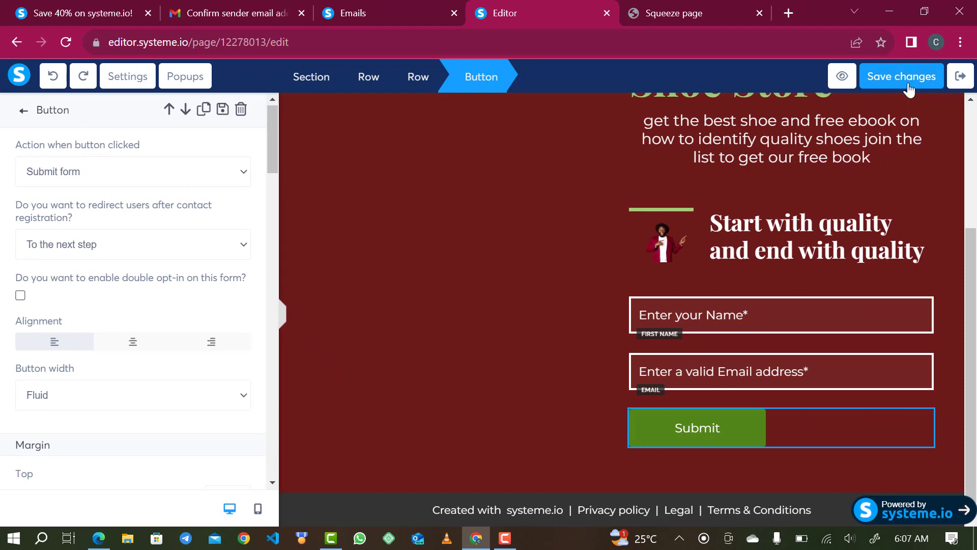
click(872, 76)
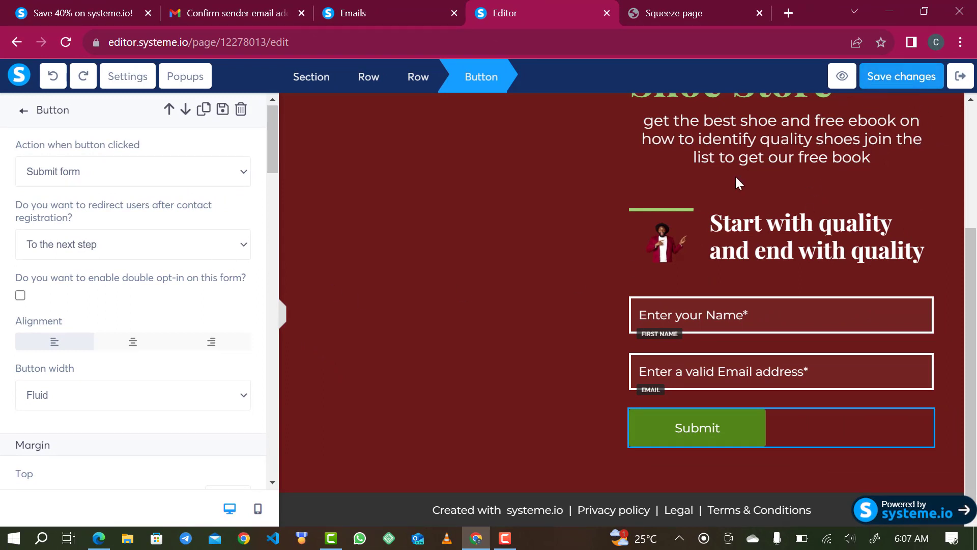
click(901, 77)
click(961, 76)
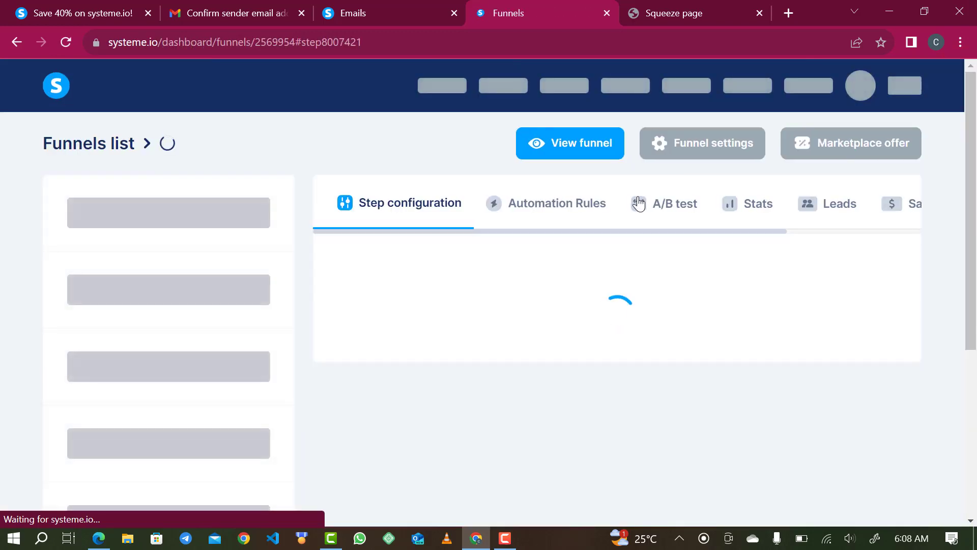
Apply the 'Thank you for registering!' template to the Thank You step and set its URL path to thankyou.
scroll(639, 203, down, 1)
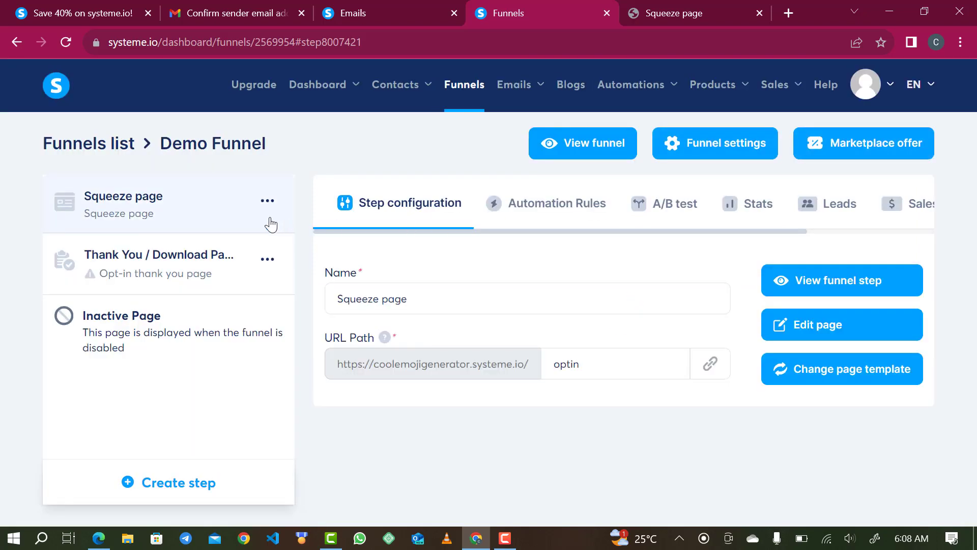
click(184, 254)
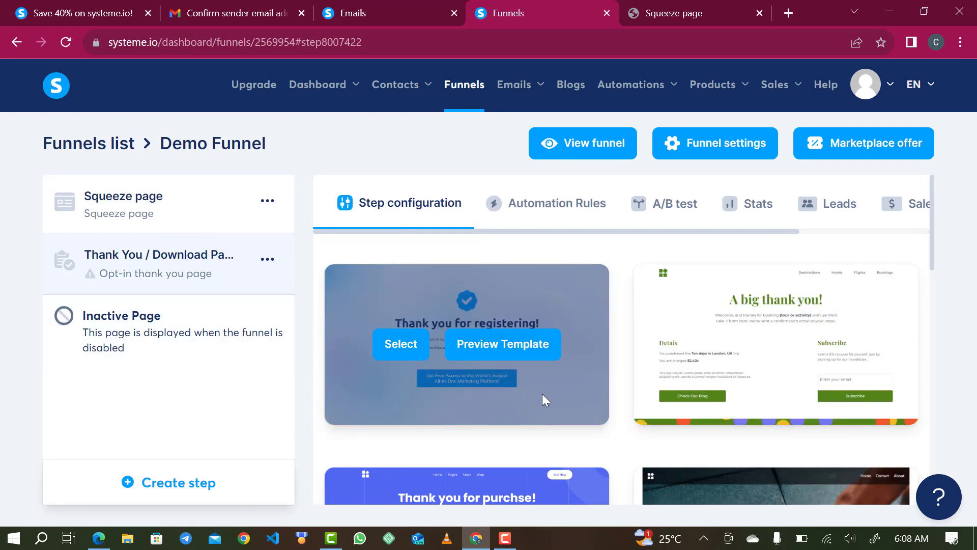
scroll(542, 392, down, 3)
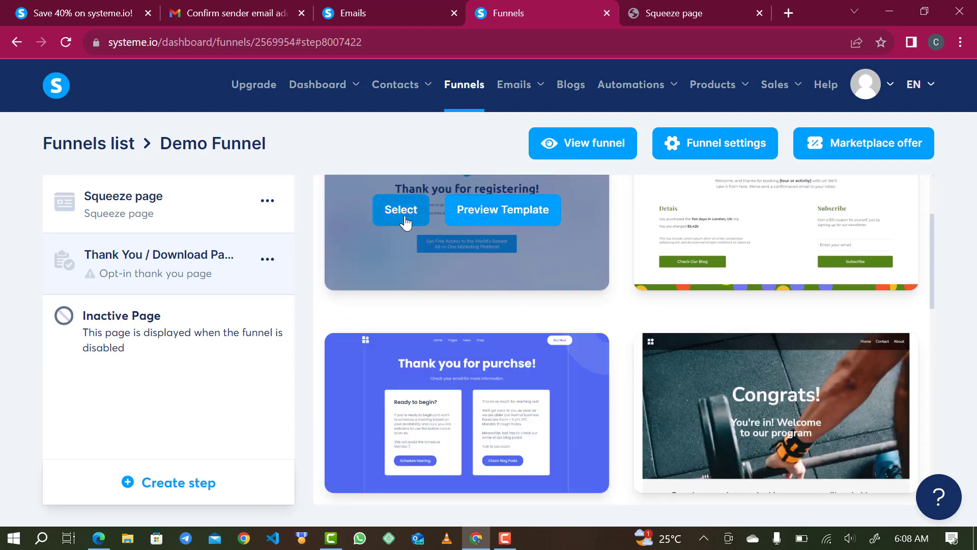
click(405, 219)
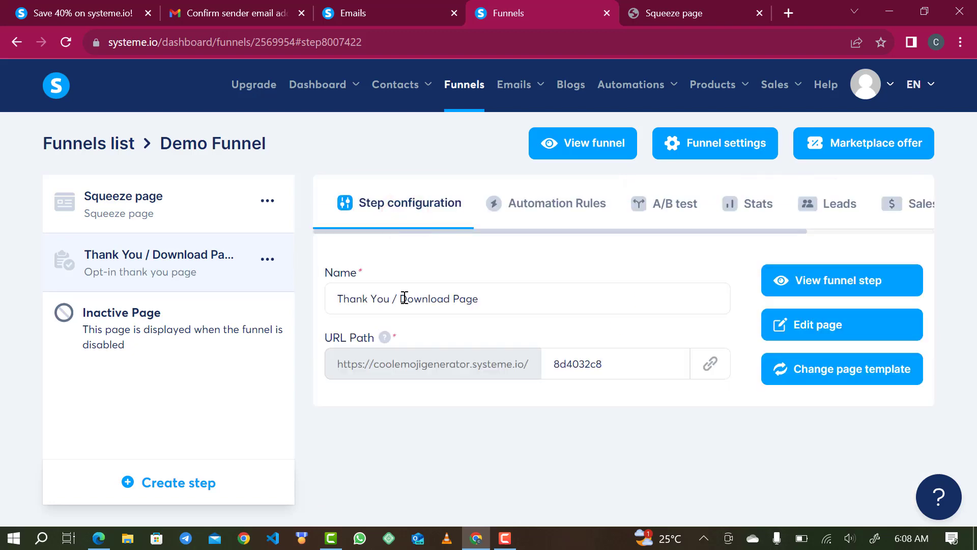
double_click(593, 375)
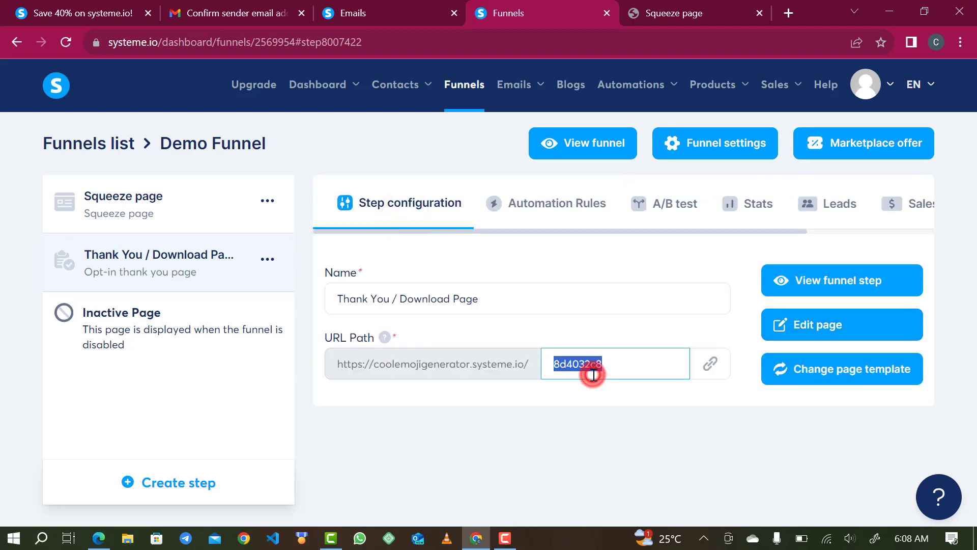
text(thankyou)
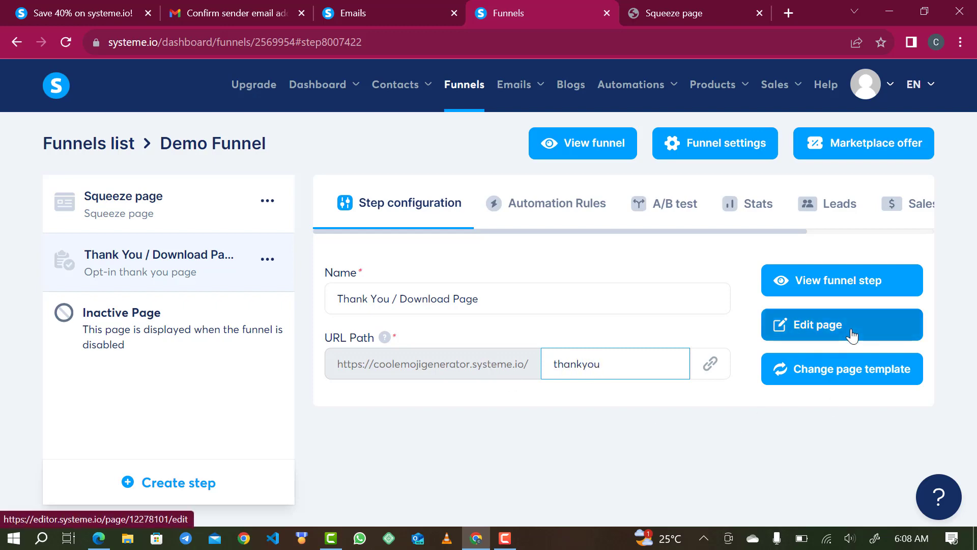
click(722, 451)
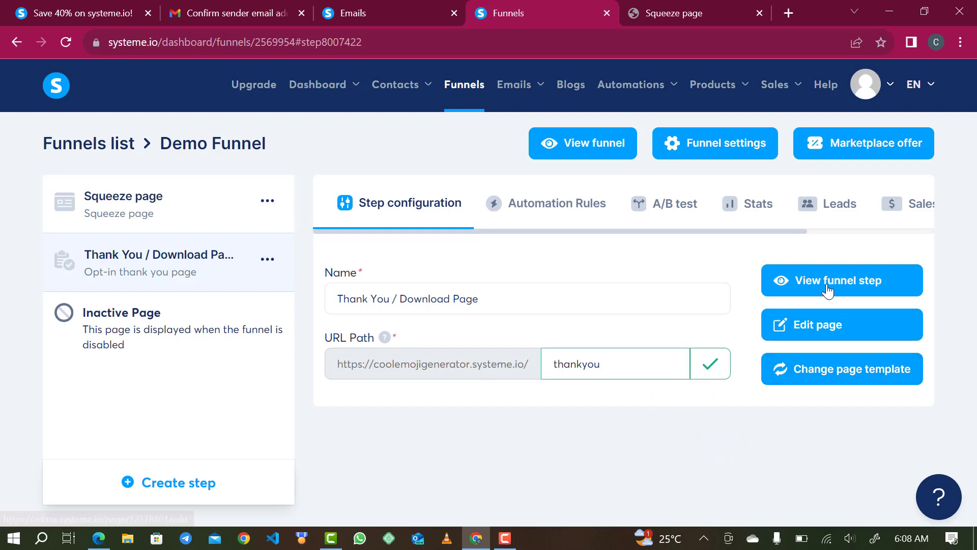
Change the thank-you headline to 'Thank you for Signup!'.
click(842, 322)
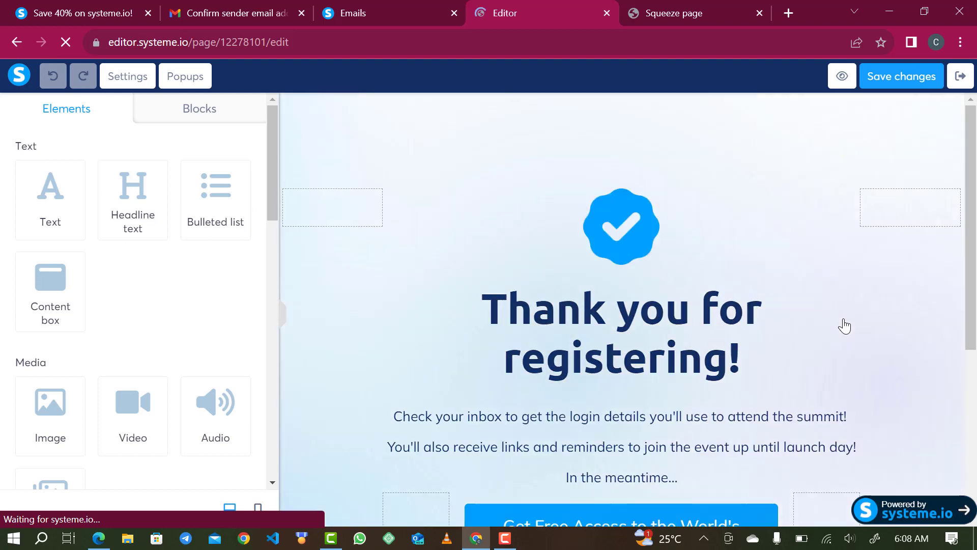
double_click(694, 358)
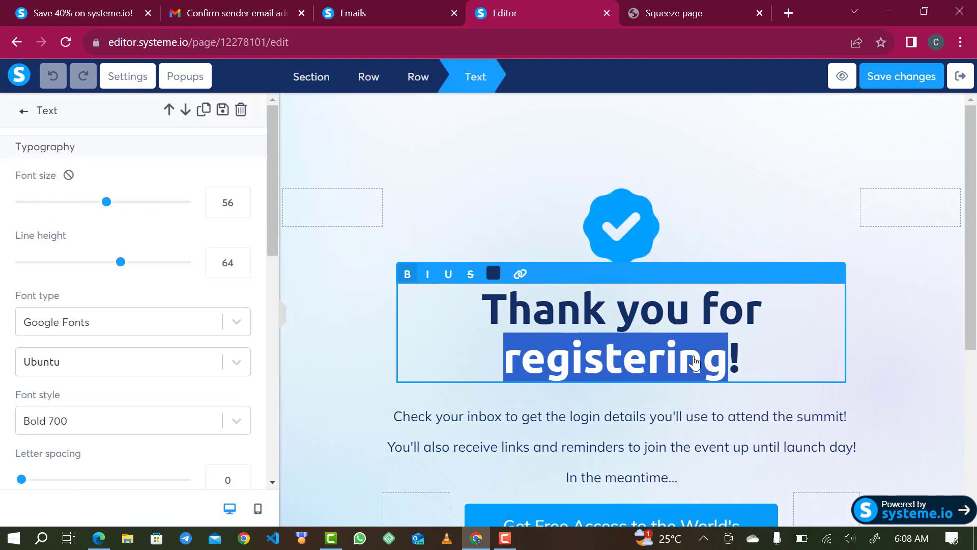
text(Signup)
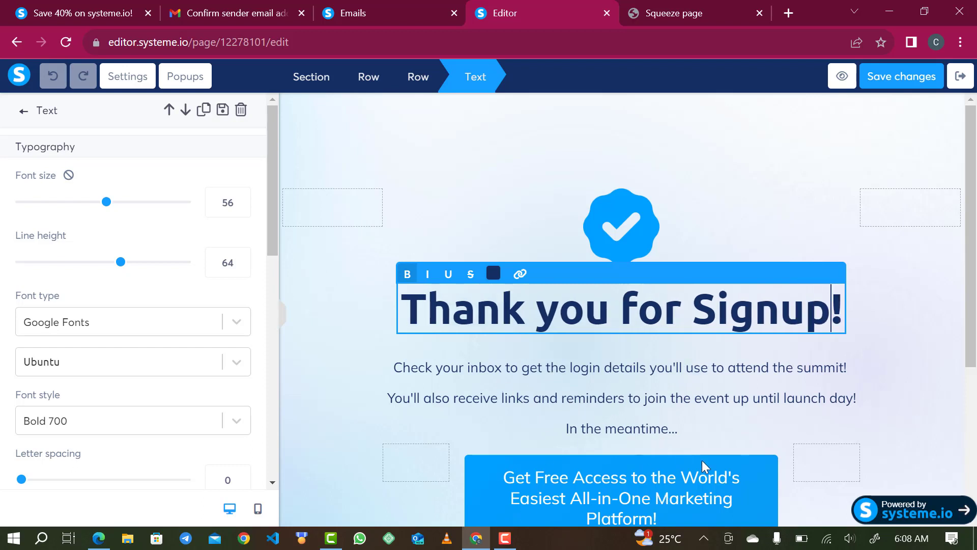
Delete the Get Free Access button, save the page, and exit the editor.
click(738, 461)
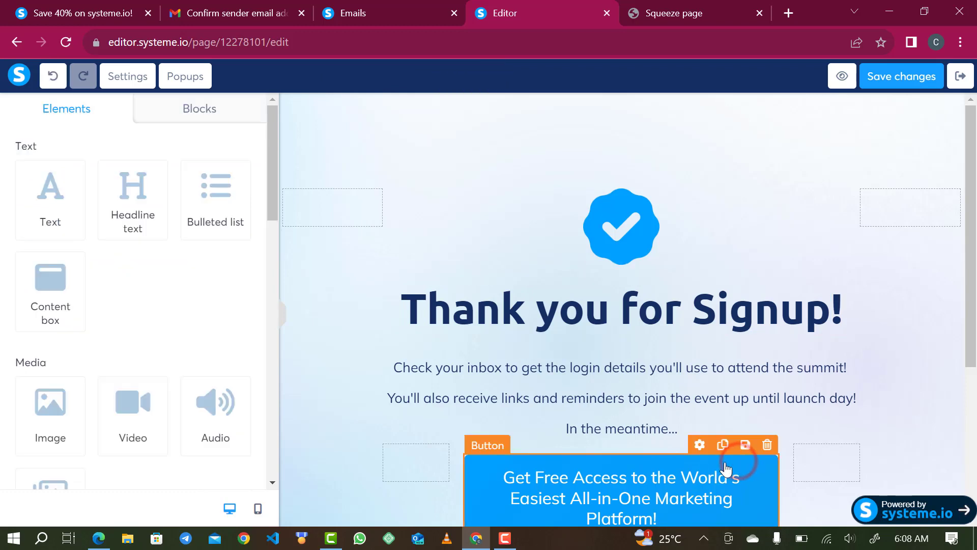
click(767, 446)
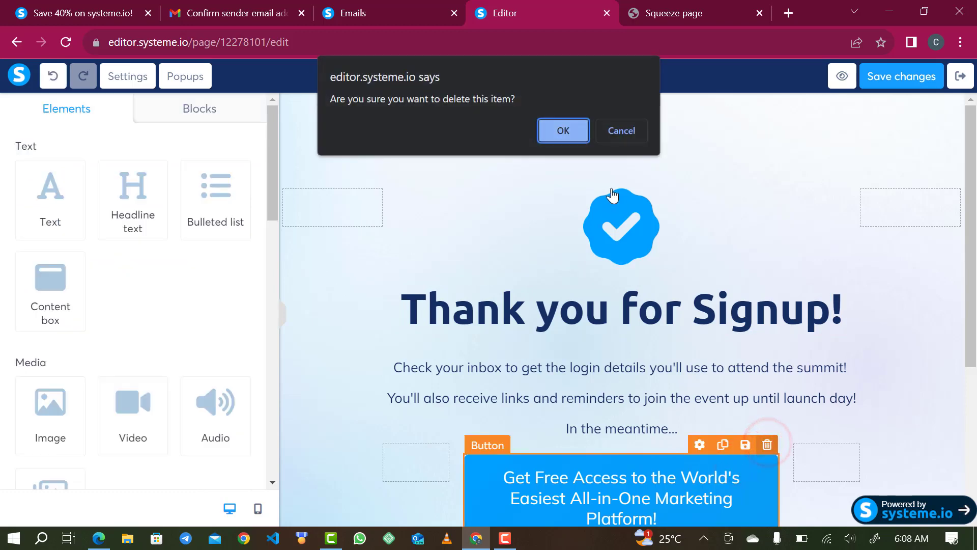
click(564, 136)
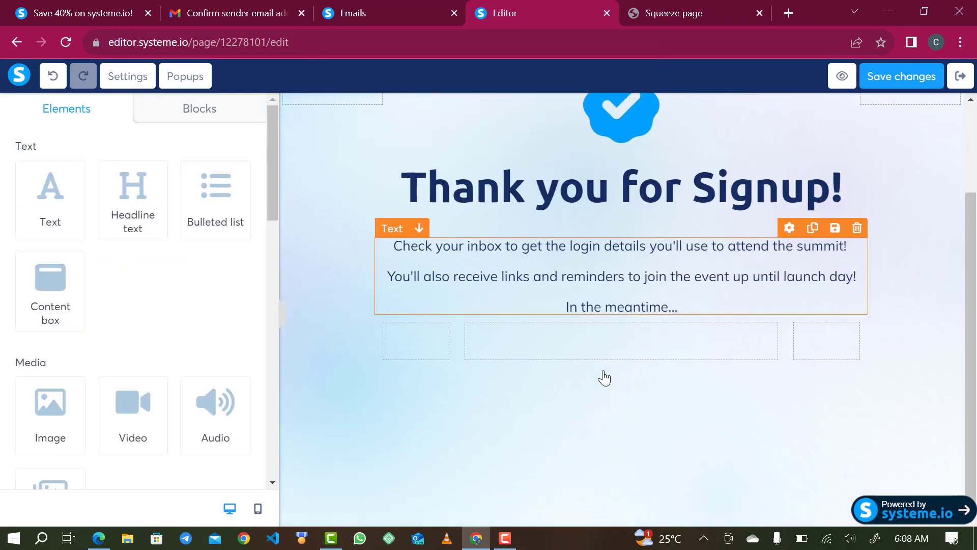
scroll(656, 343, down, 2)
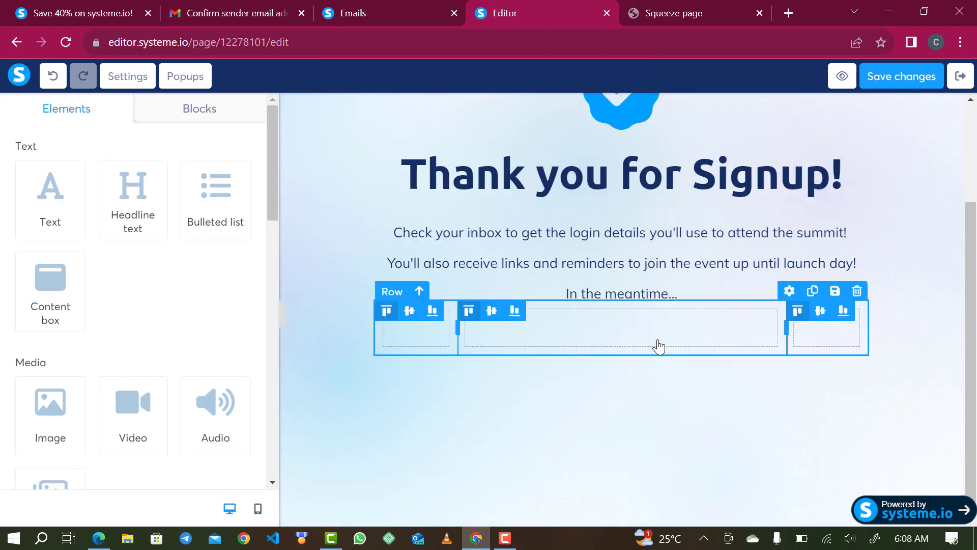
scroll(656, 343, up, 3)
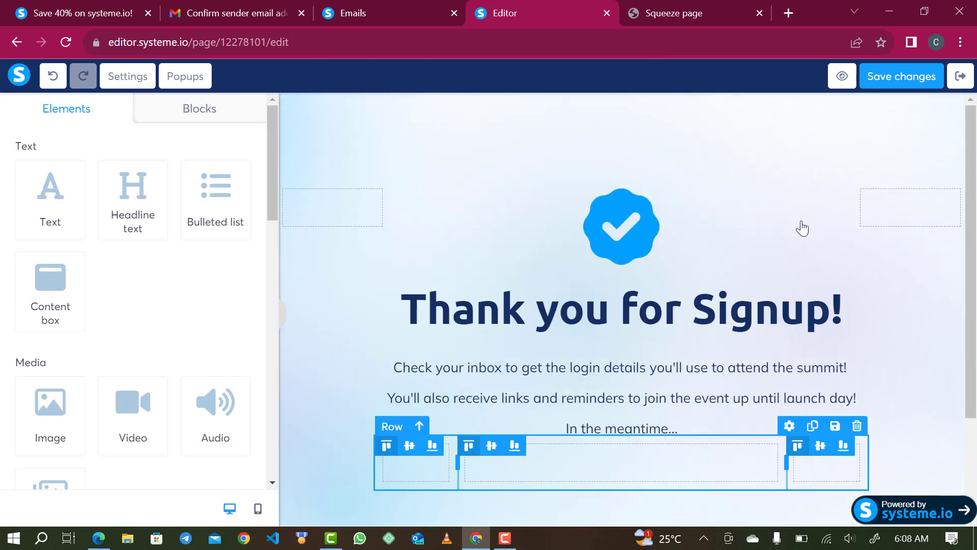
click(909, 81)
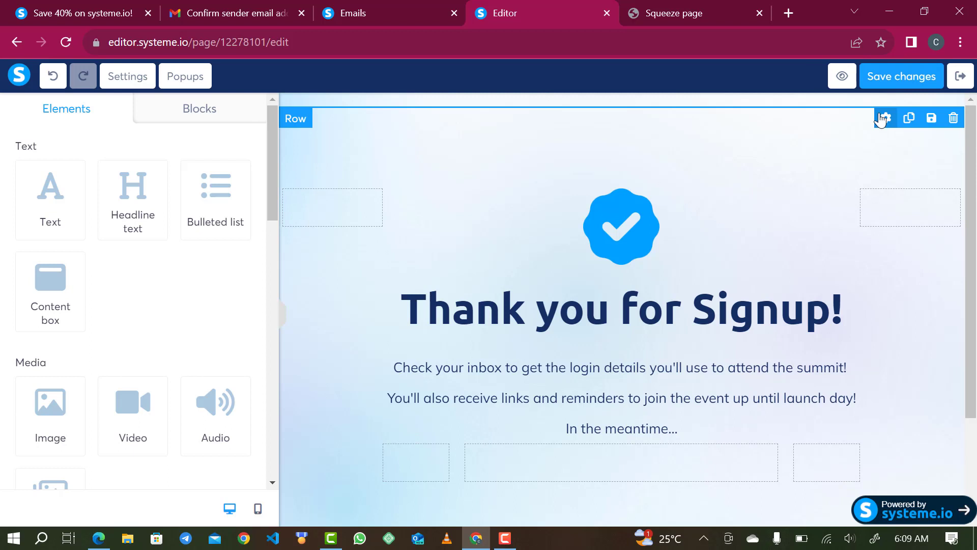
click(964, 79)
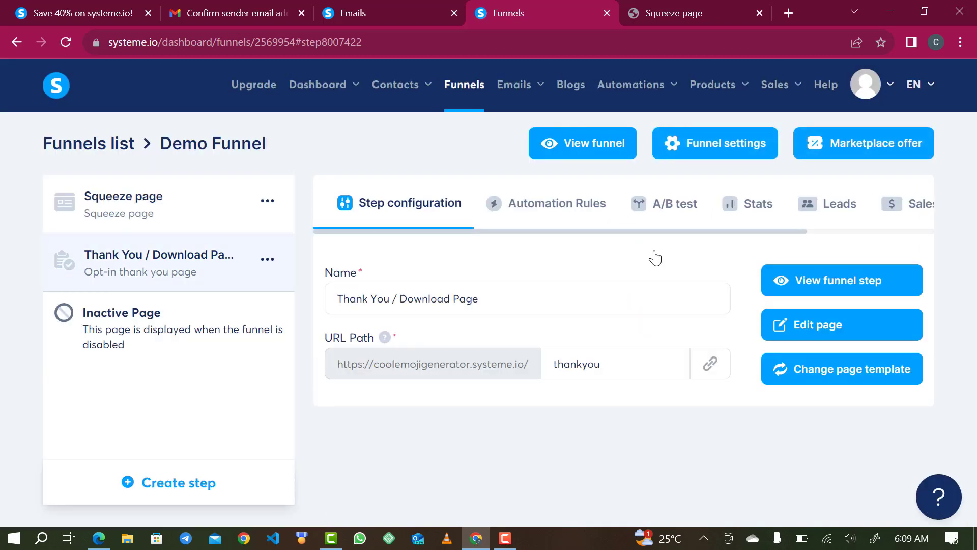
Create an email campaign named Demo under Emails > Campaigns and open it.
mouse_move(521, 92)
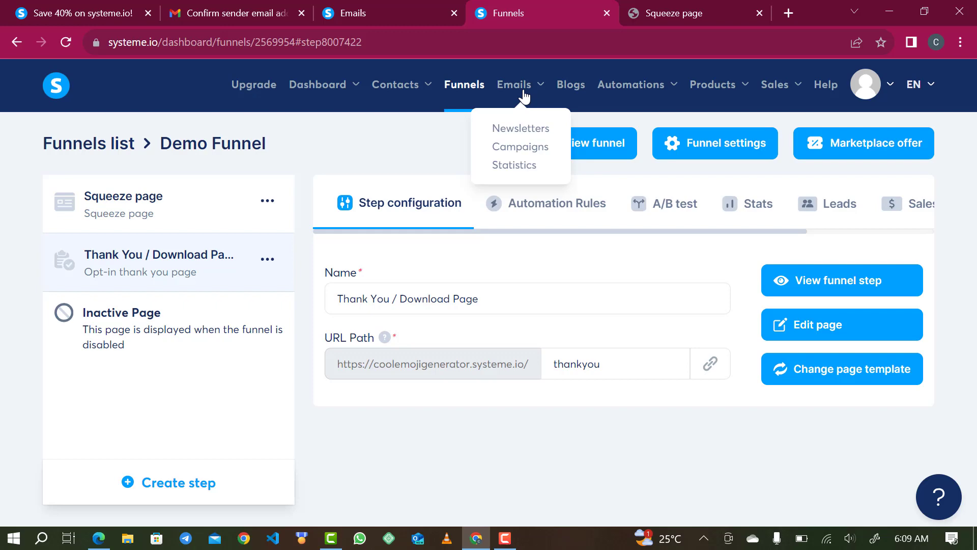
click(511, 148)
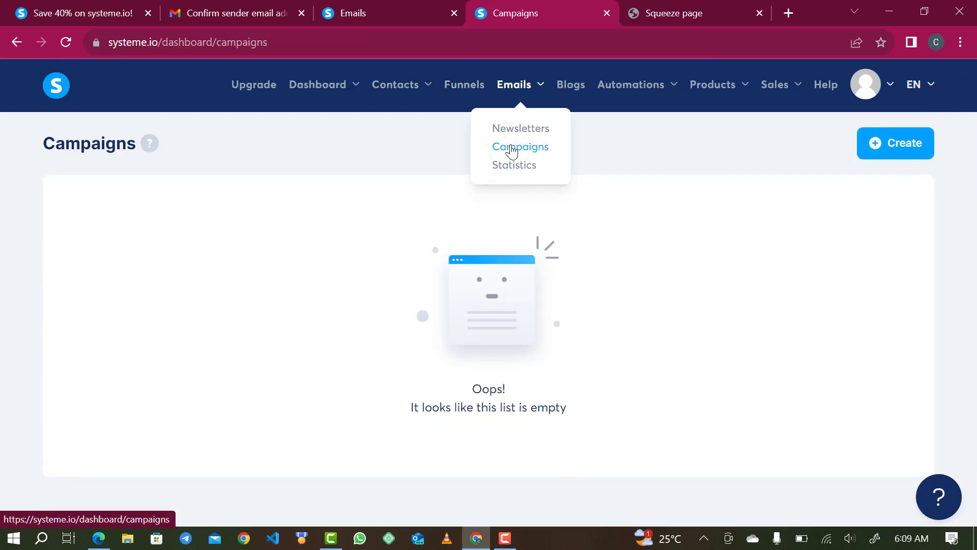
click(916, 157)
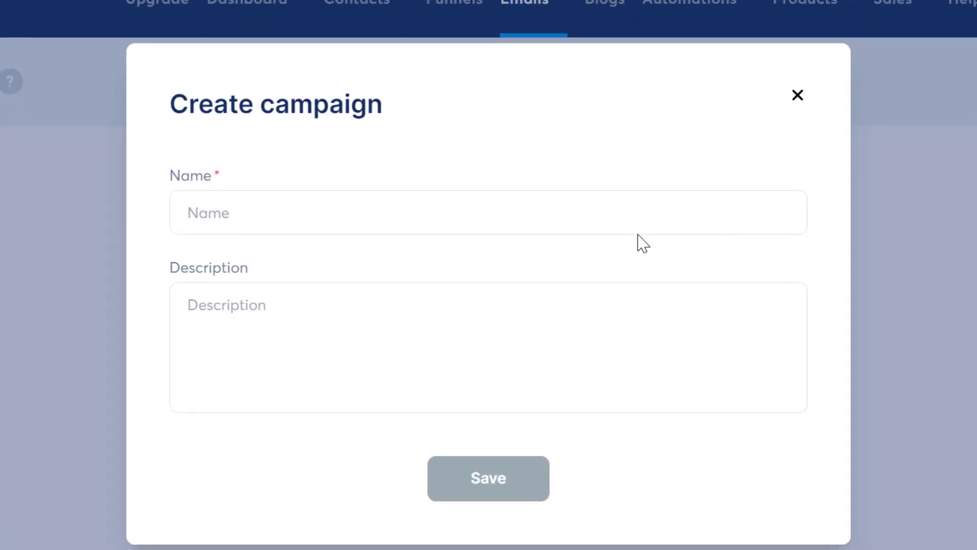
click(631, 211)
text(Demo)
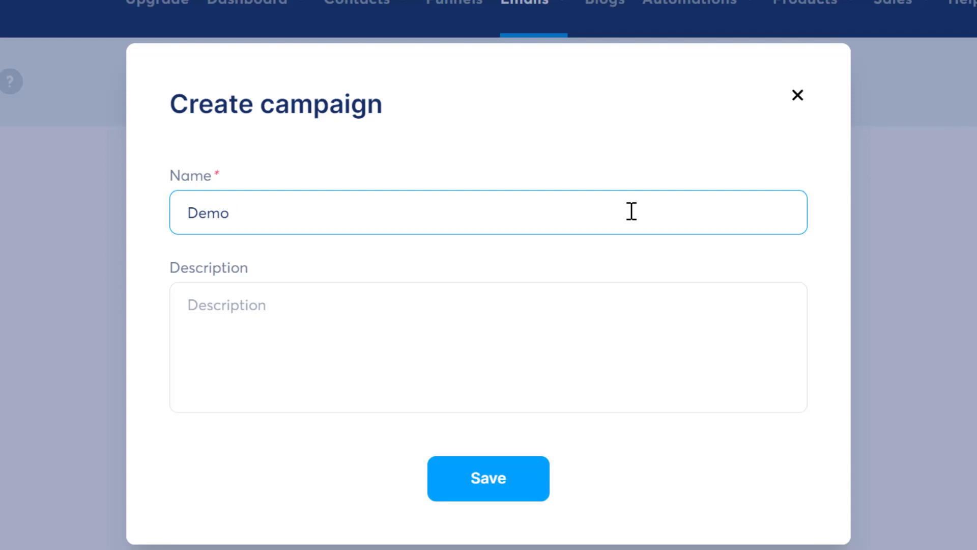
click(475, 474)
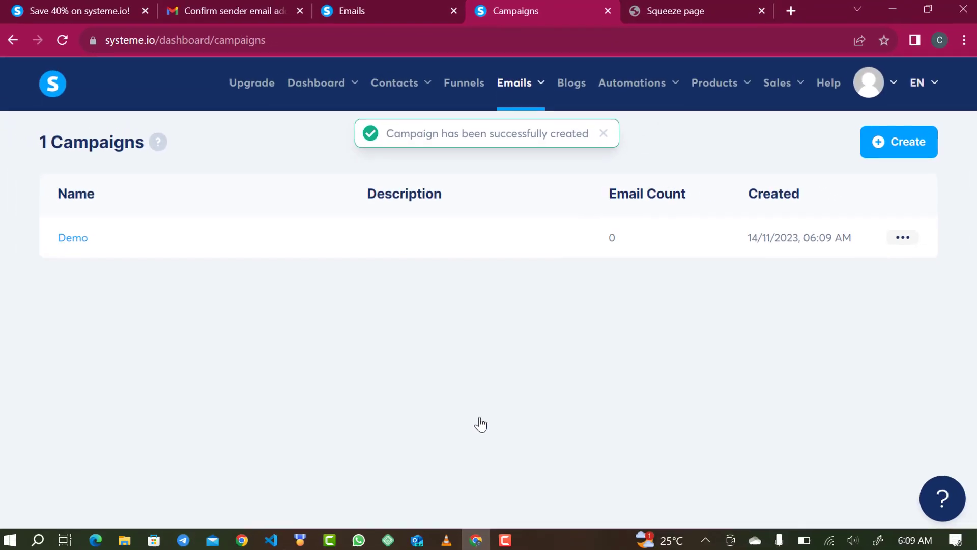
click(73, 238)
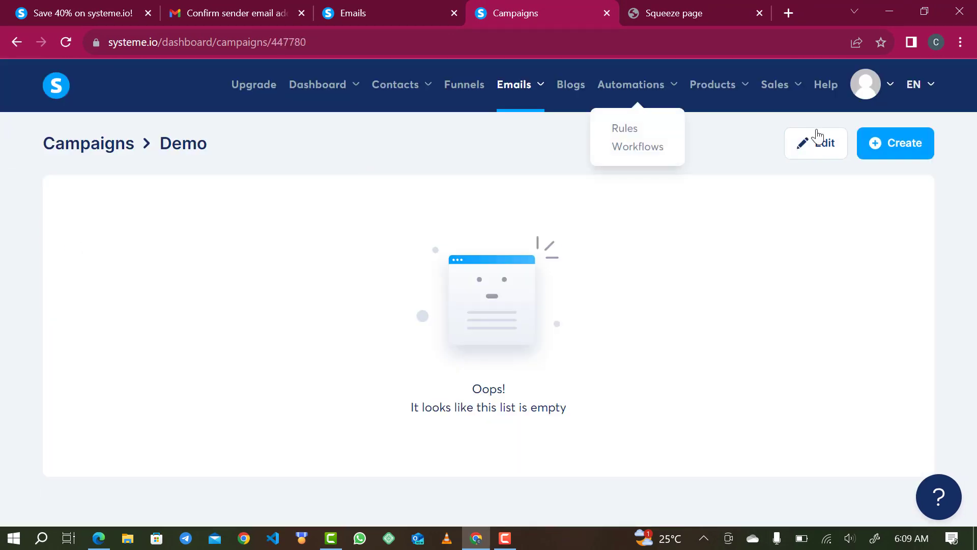
Start a new email step in Demo, then go to the Squeeze page tab and open a new tab.
click(909, 151)
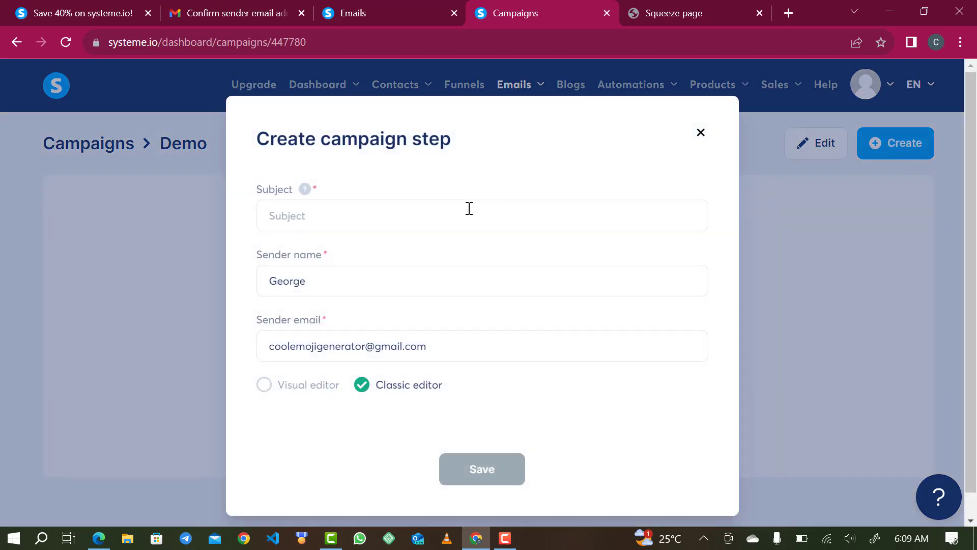
click(684, 19)
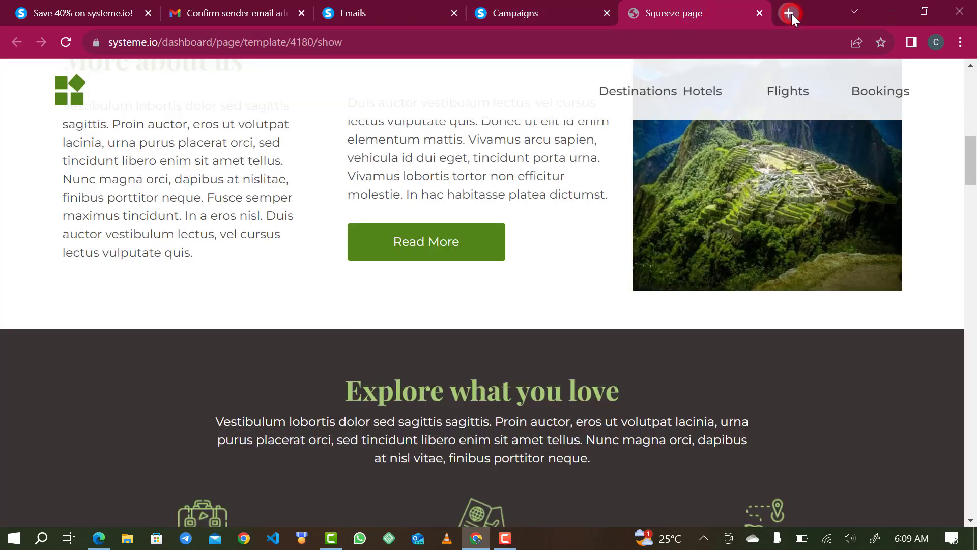
click(790, 14)
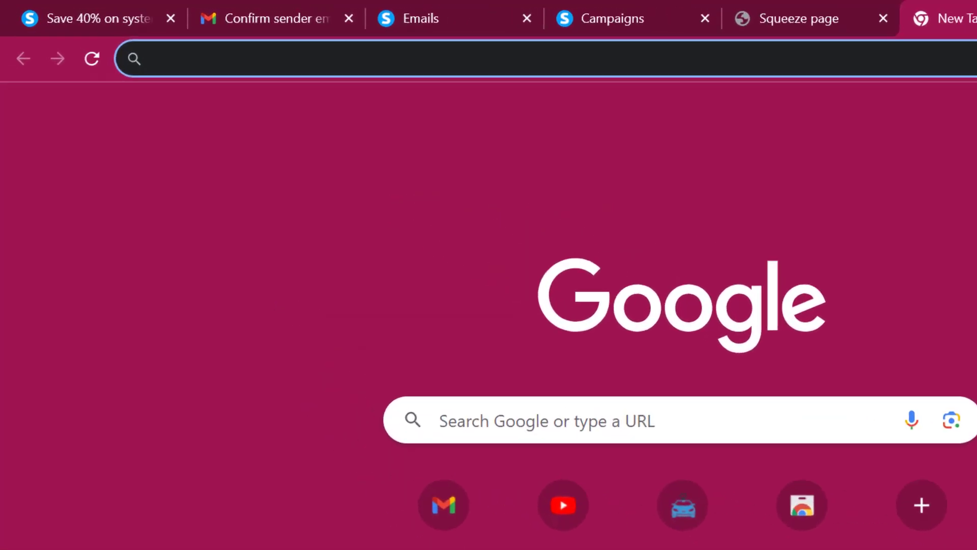
Go to chat.openai.com and choose to log in to an existing account.
text(cha)
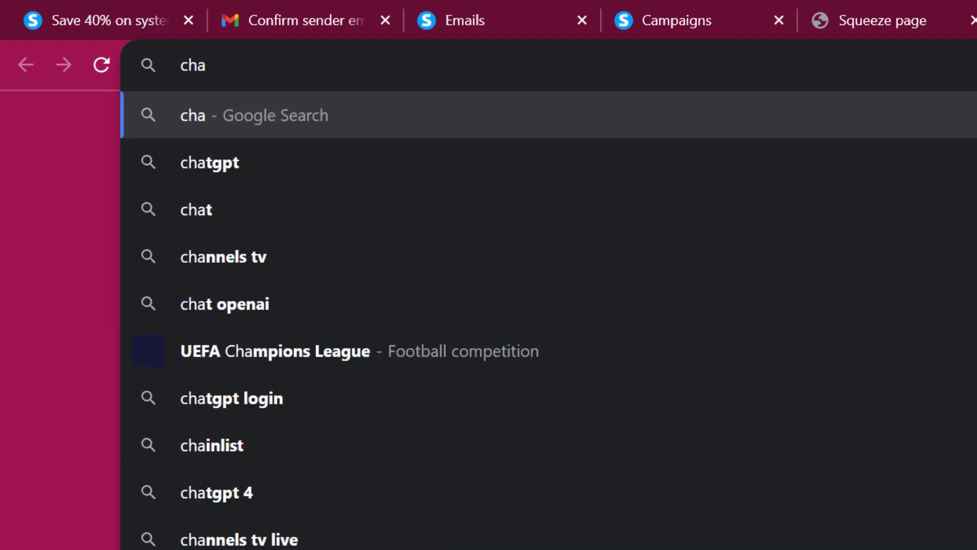
text(t.o)
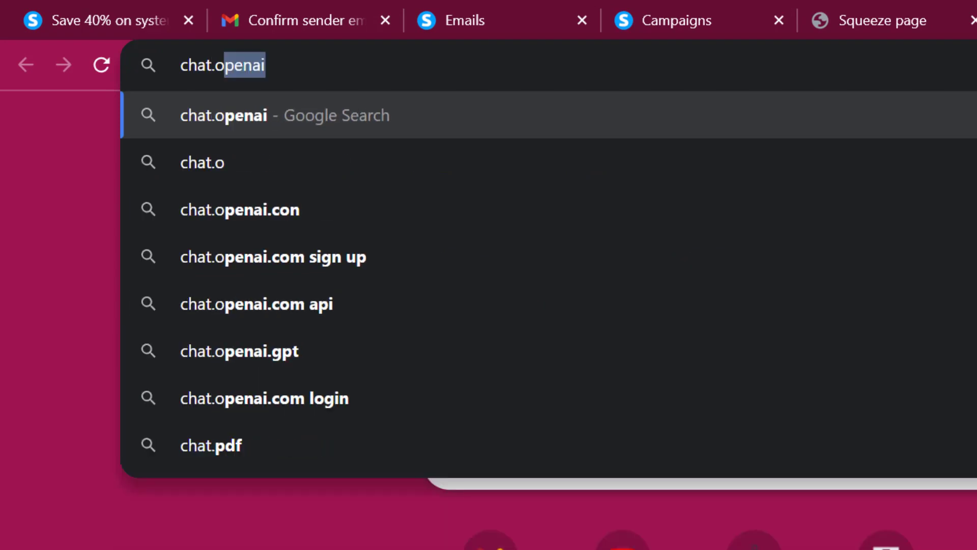
text(pena)
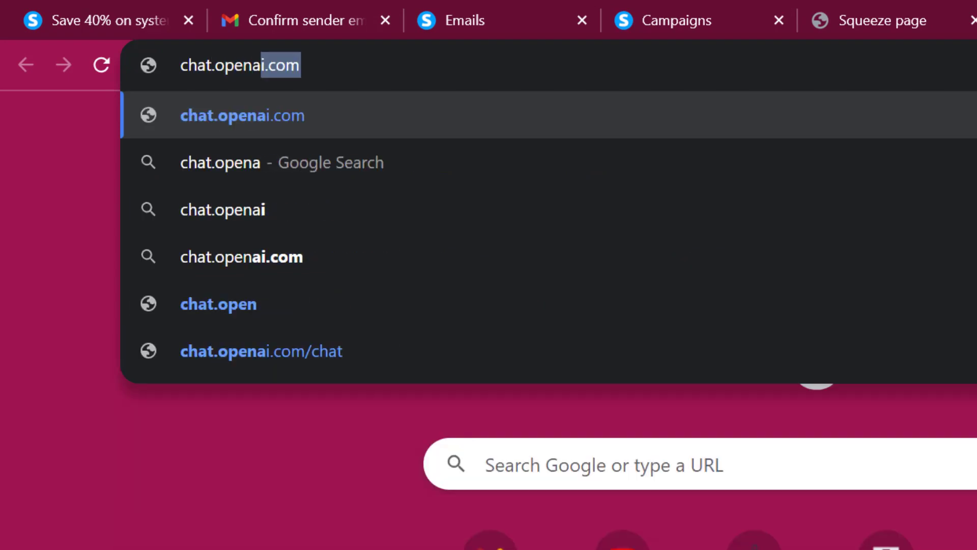
text(i.com)
key(Return)
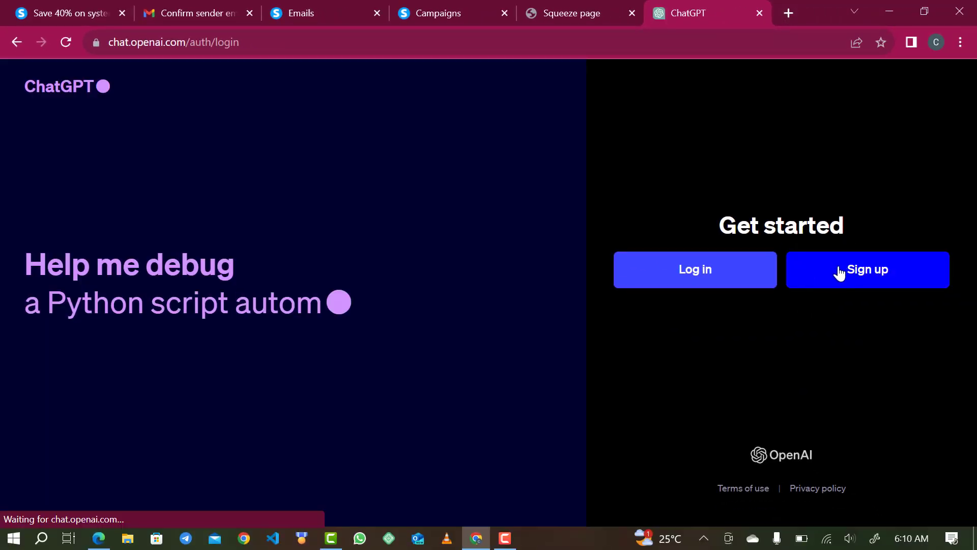
click(734, 275)
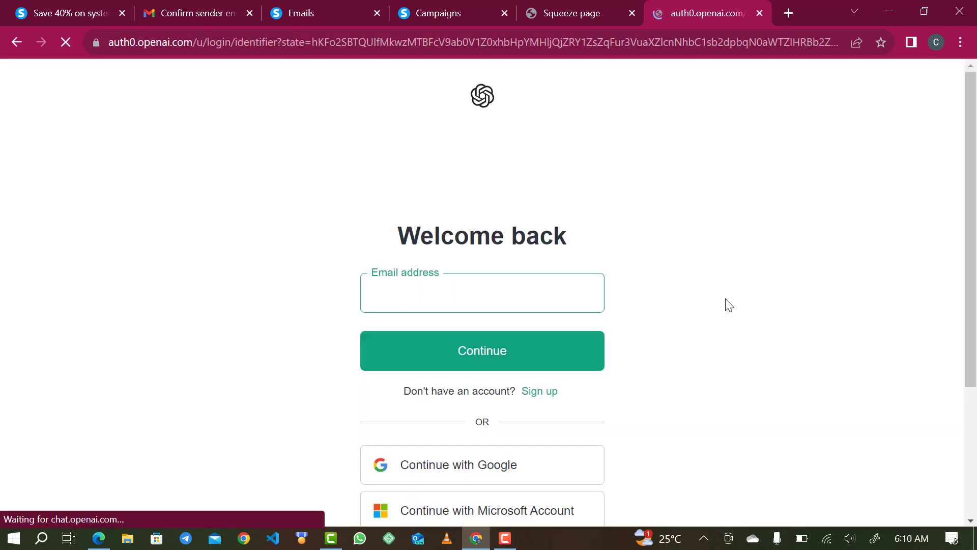
Paste the account e-mail, continue, and type the account password.
click(516, 285)
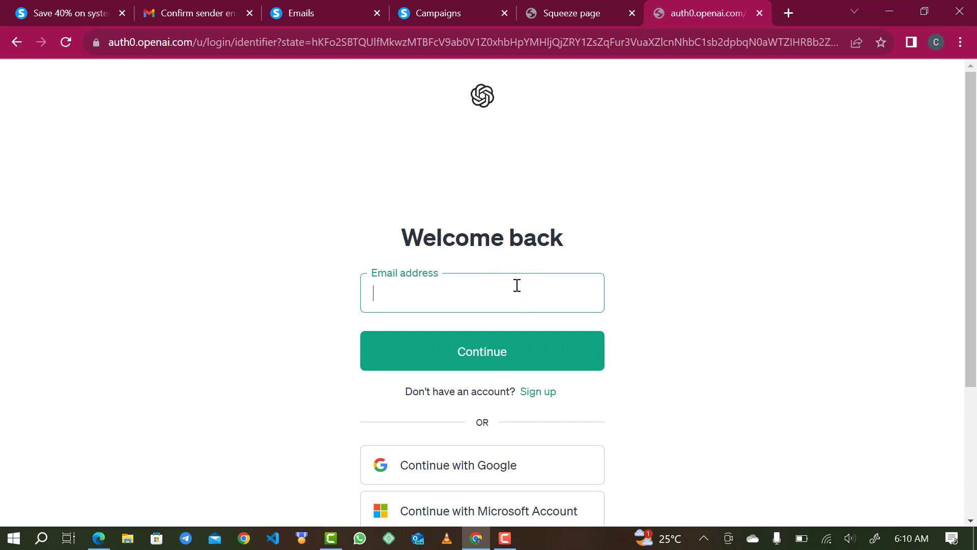
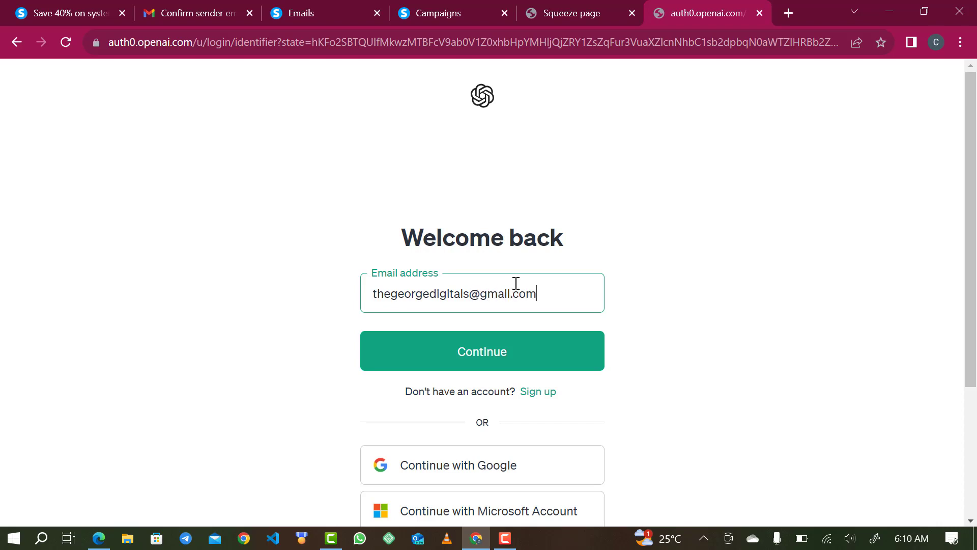
click(454, 353)
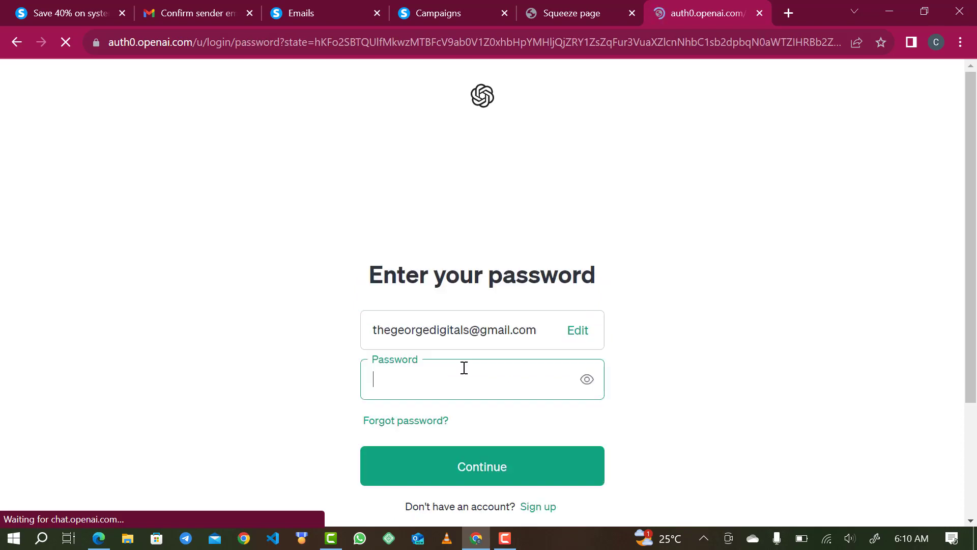
text(*)
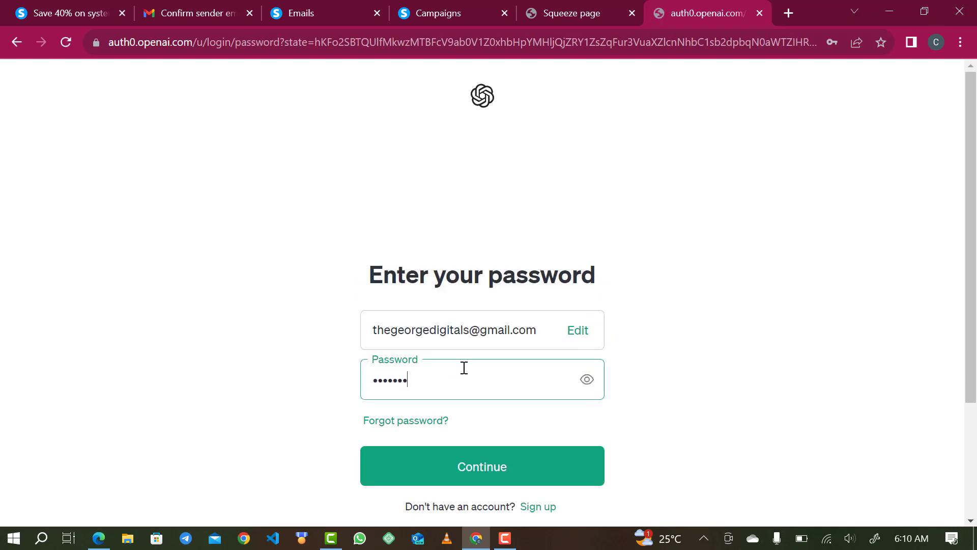
Sign in to ChatGPT, save the password in Chrome, dismiss the tips, and open a new tab.
click(407, 472)
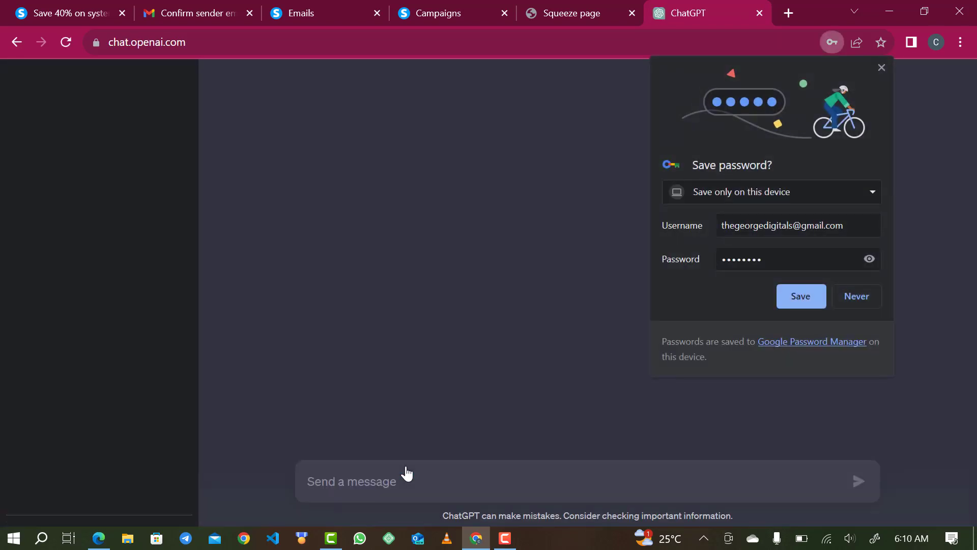
click(800, 299)
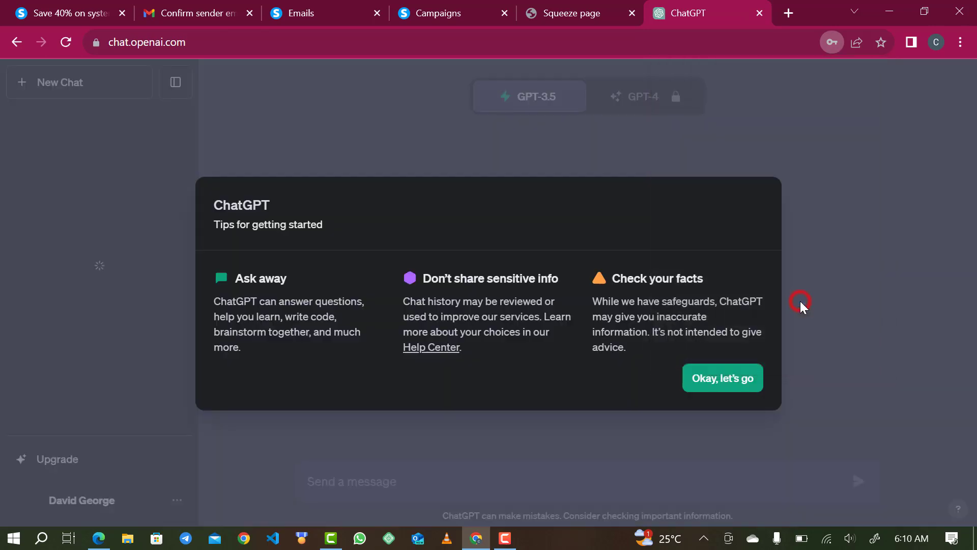
click(725, 376)
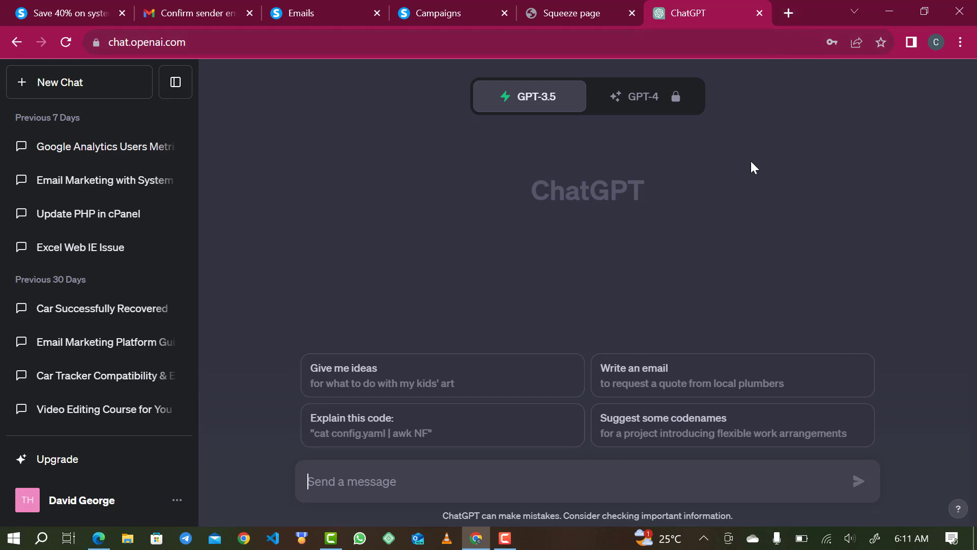
click(788, 13)
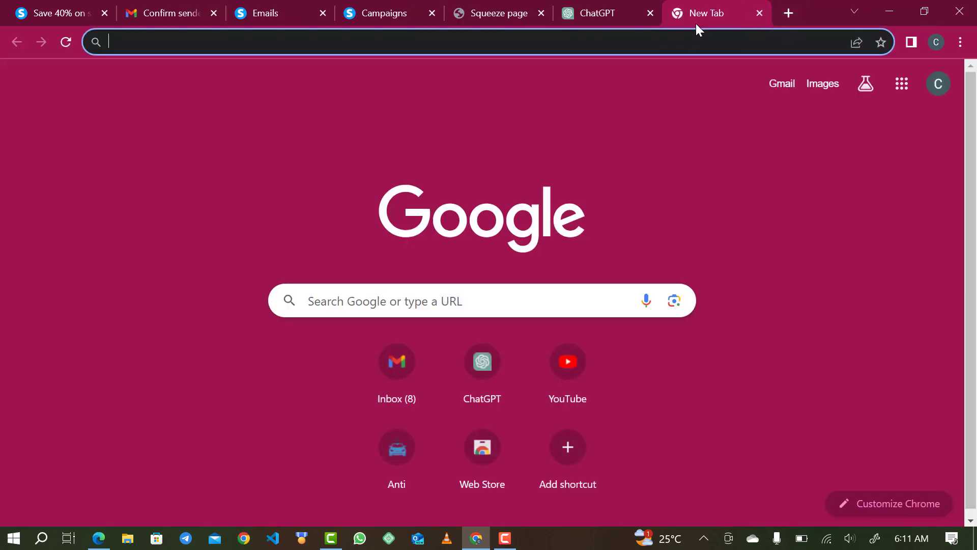
Search the Chrome Web Store for 'keyword everywhere' and open the Keywords Everywhere - Keyword Tool page.
click(480, 455)
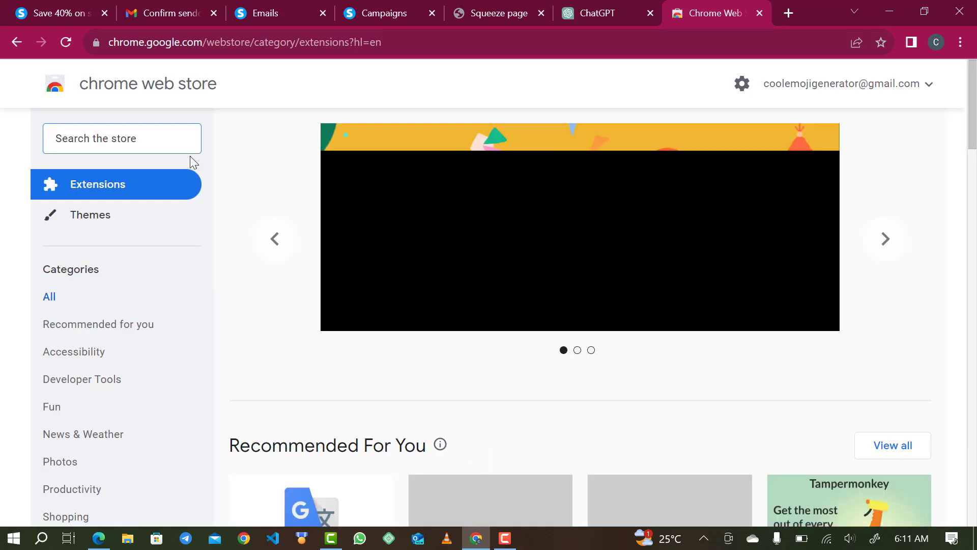
click(153, 134)
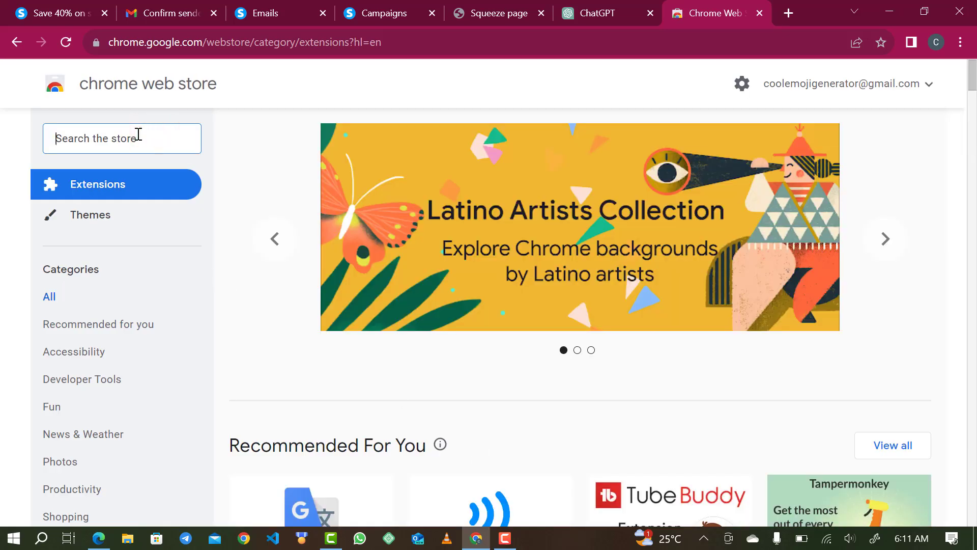
text(keywor)
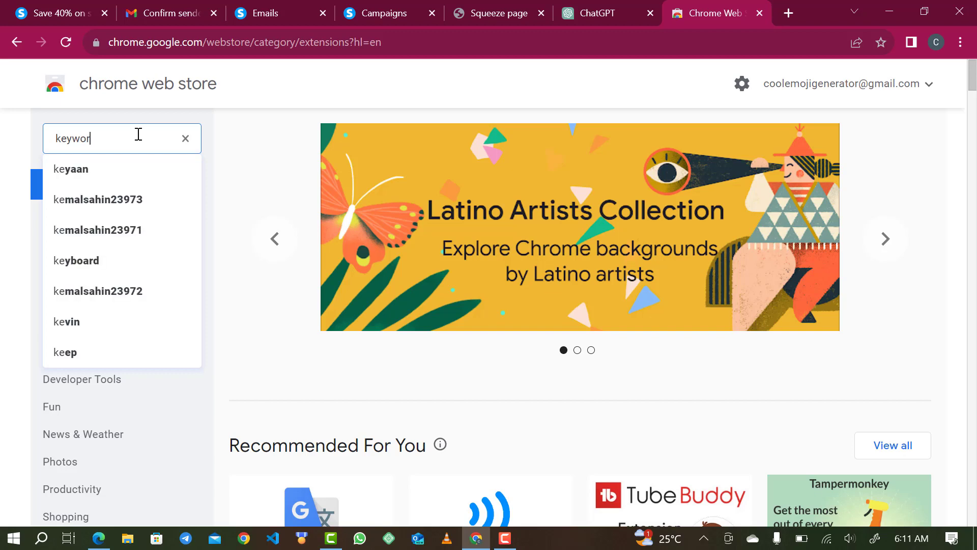
text(d e)
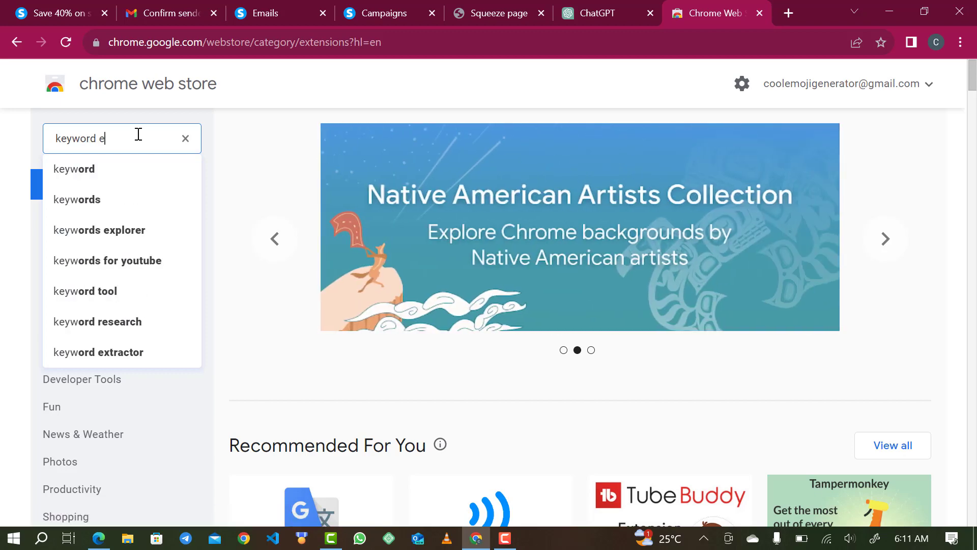
text(verywhere)
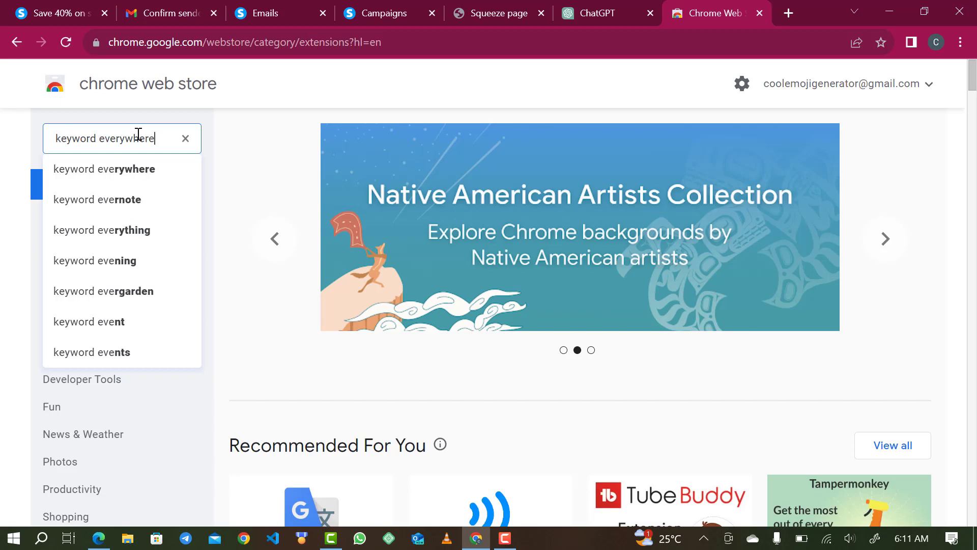
click(107, 179)
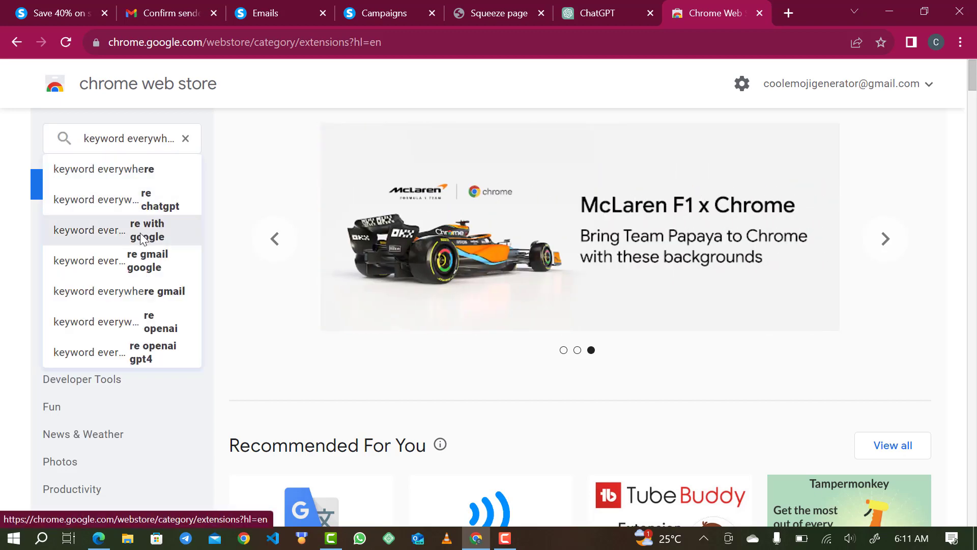
click(115, 163)
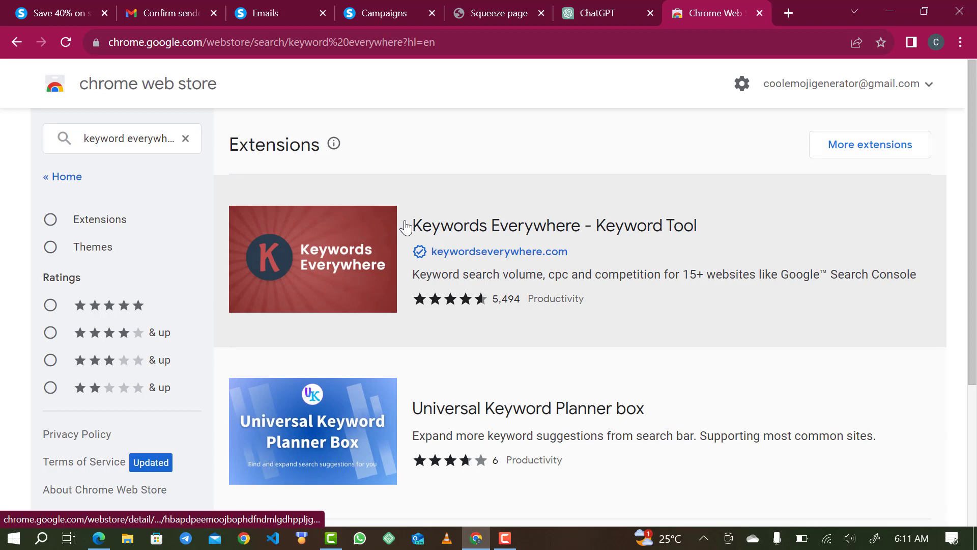
click(447, 225)
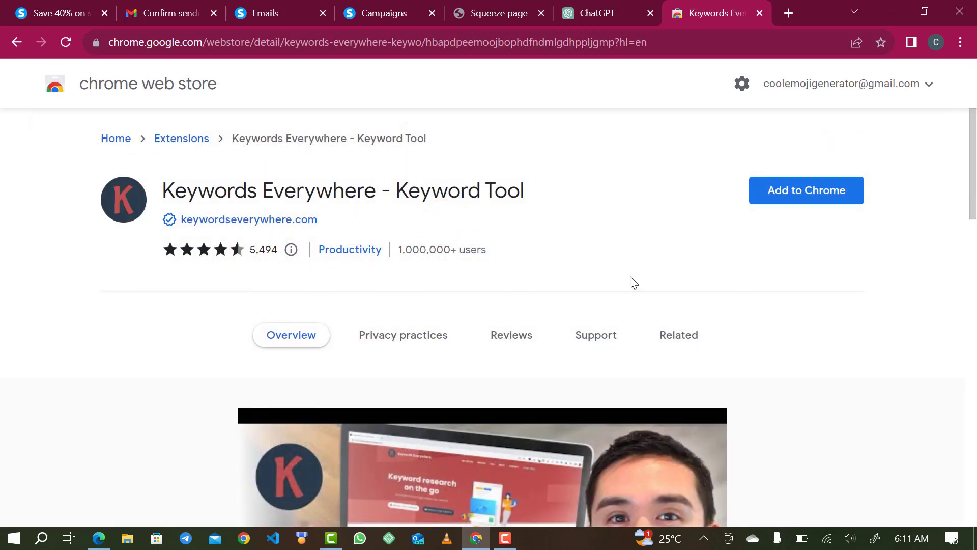
Add the Keywords Everywhere extension to Chrome.
click(798, 196)
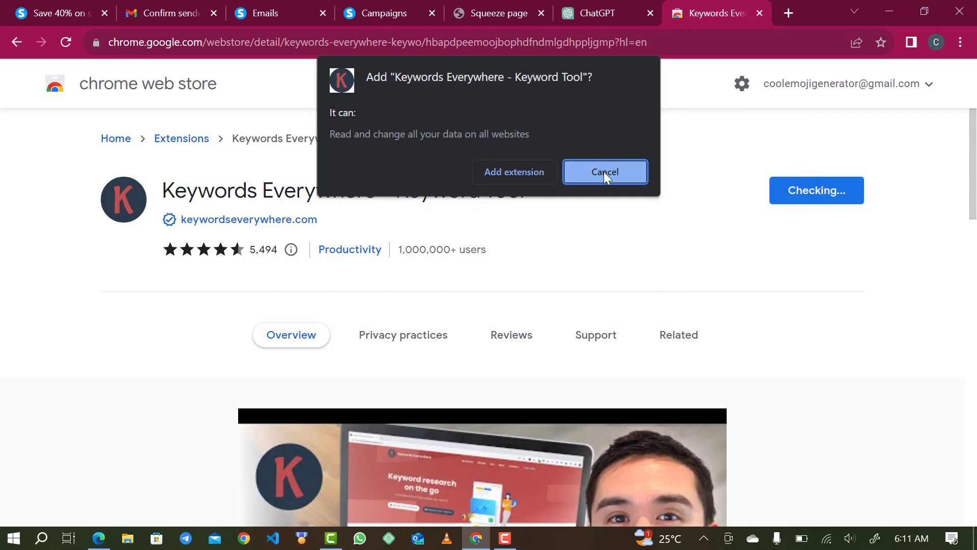
click(525, 176)
click(586, 12)
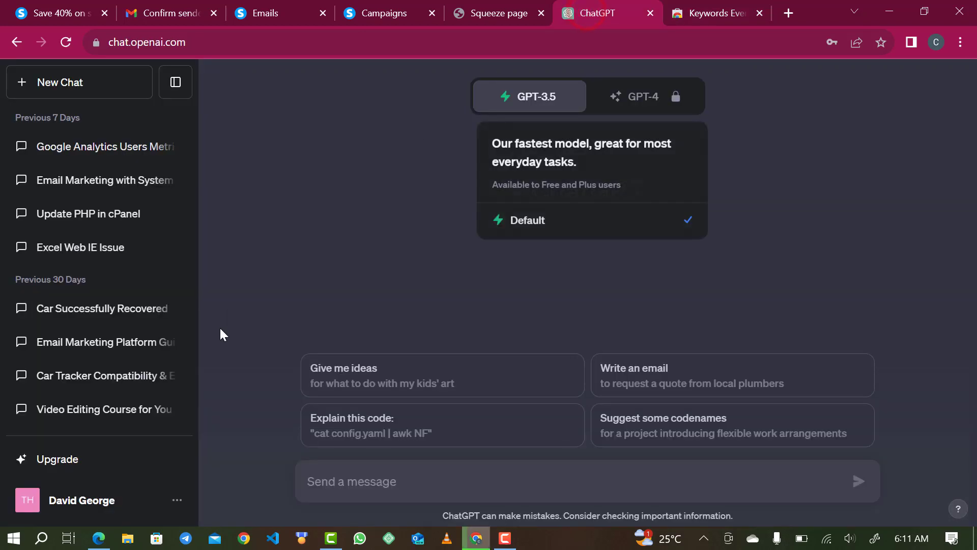
scroll(165, 312, down, 3)
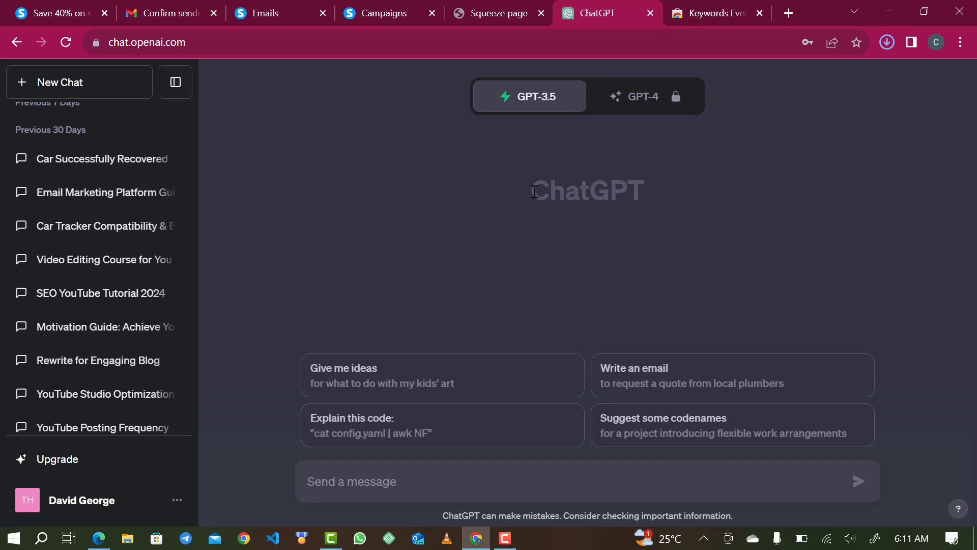
click(692, 9)
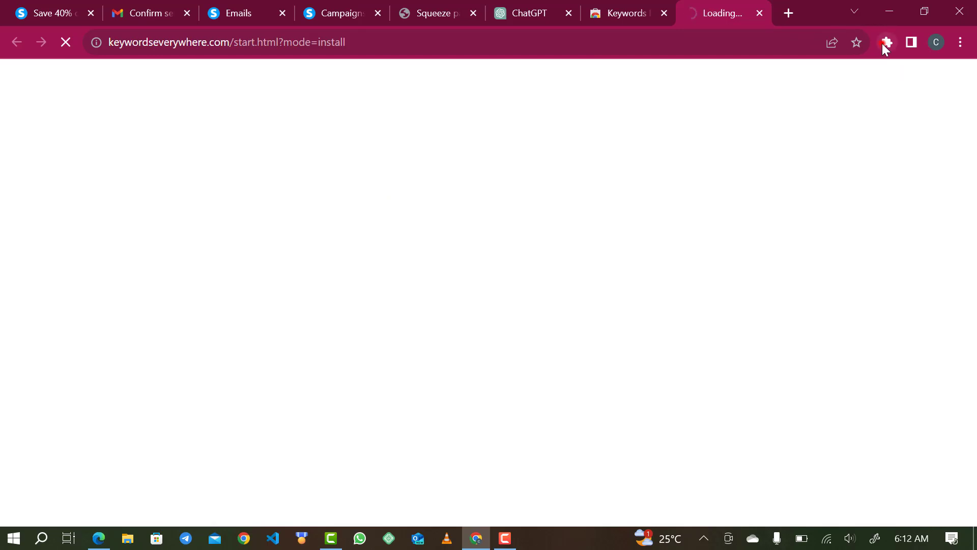
Close the extension's welcome page, pin Keywords Everywhere to the toolbar, and return to ChatGPT.
click(886, 42)
click(757, 13)
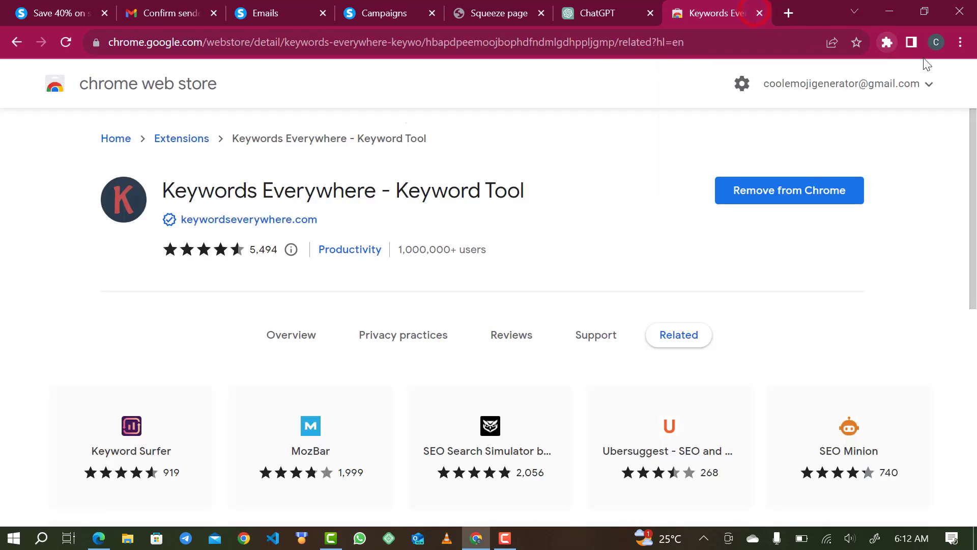
click(887, 42)
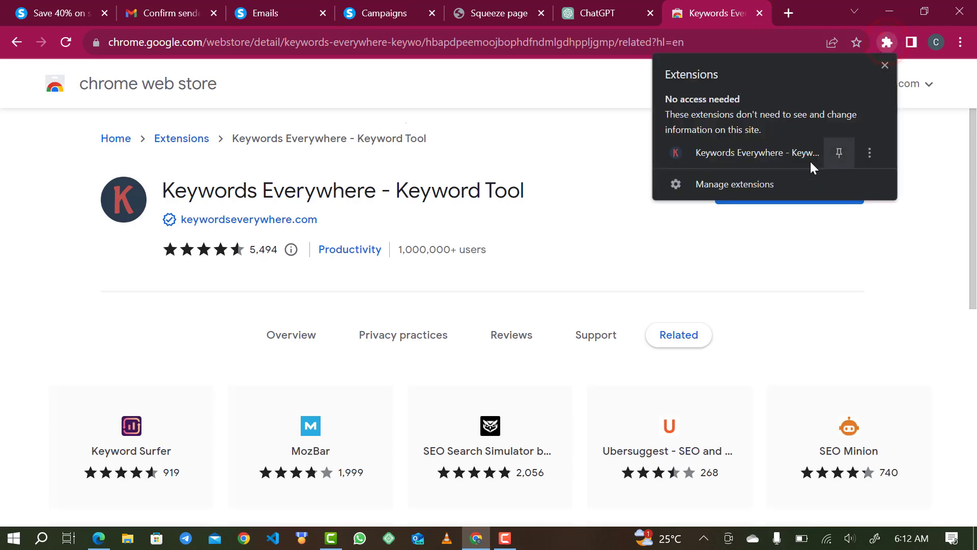
click(840, 153)
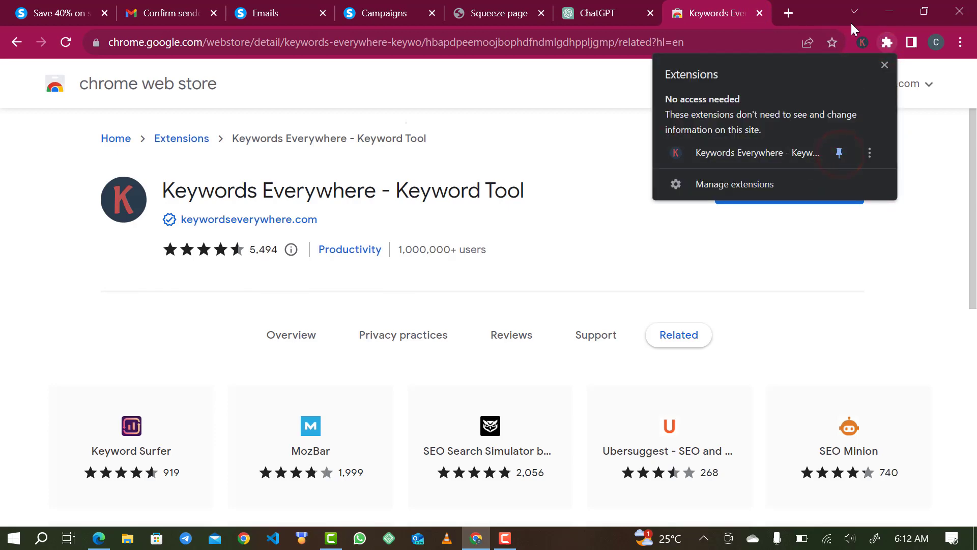
click(589, 11)
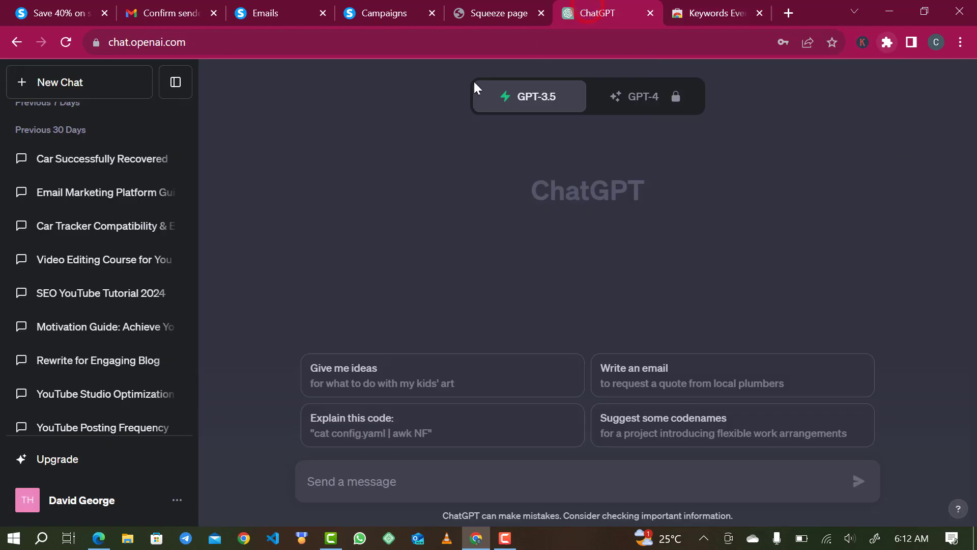
Reload ChatGPT and open the Keywords Everywhere Prompt Templates panel from the sidebar.
click(65, 42)
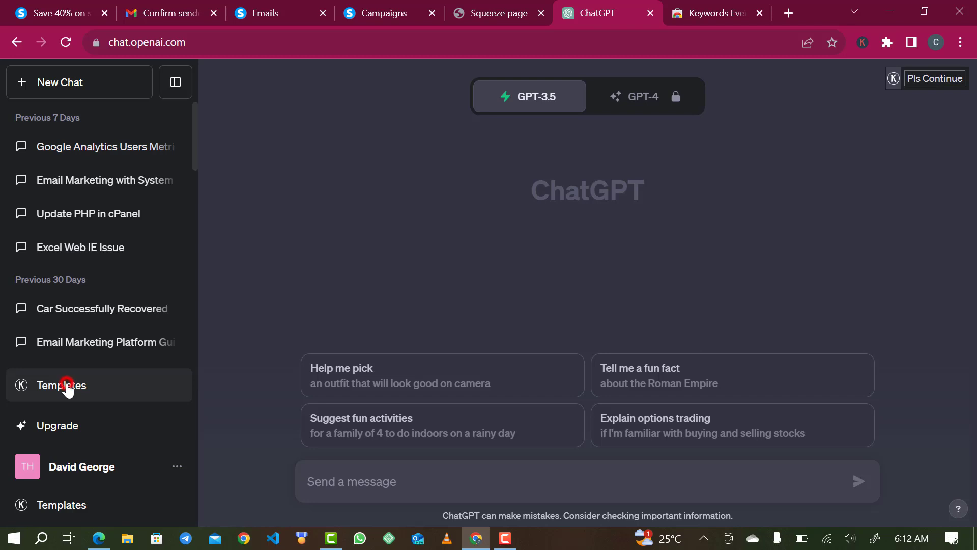
click(67, 389)
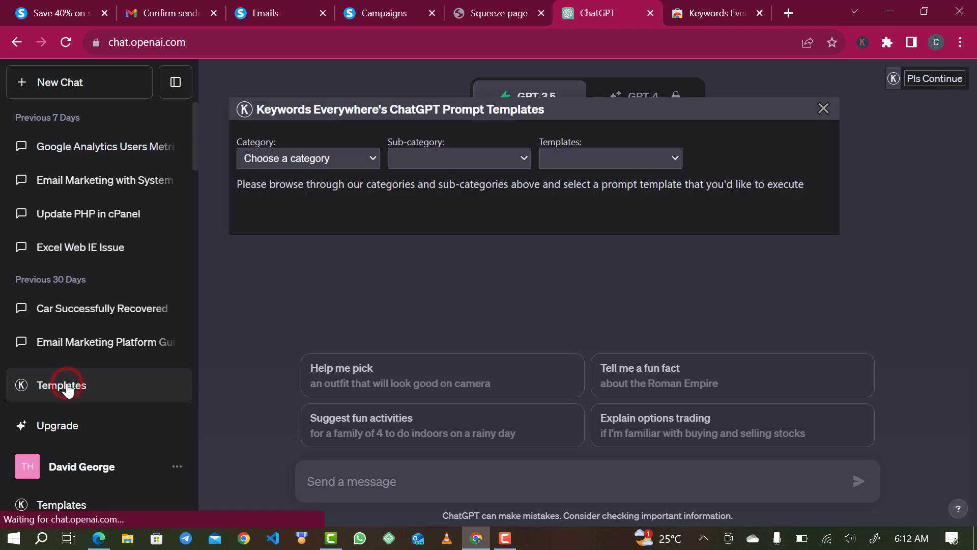
Filter the prompt templates to Marketing > Frameworks and look at the available templates.
click(291, 164)
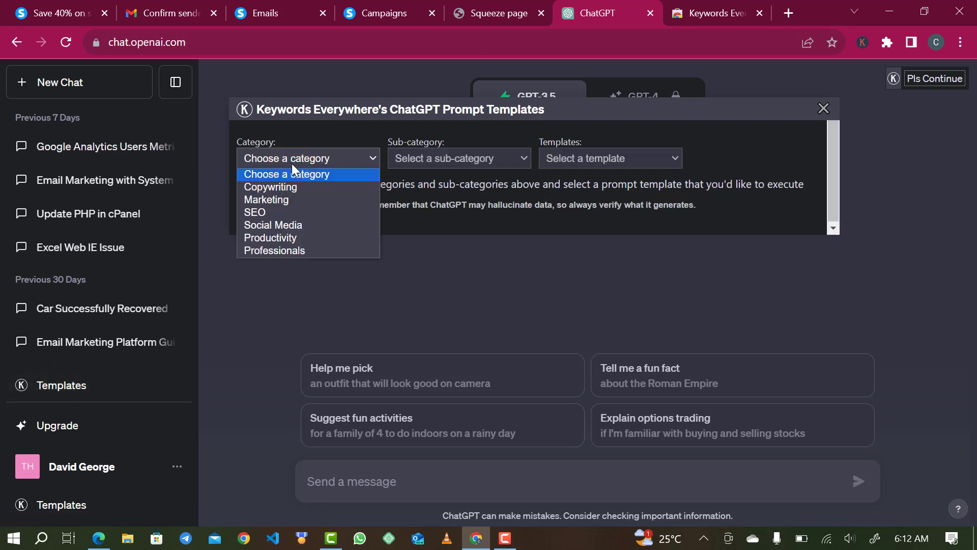
click(285, 204)
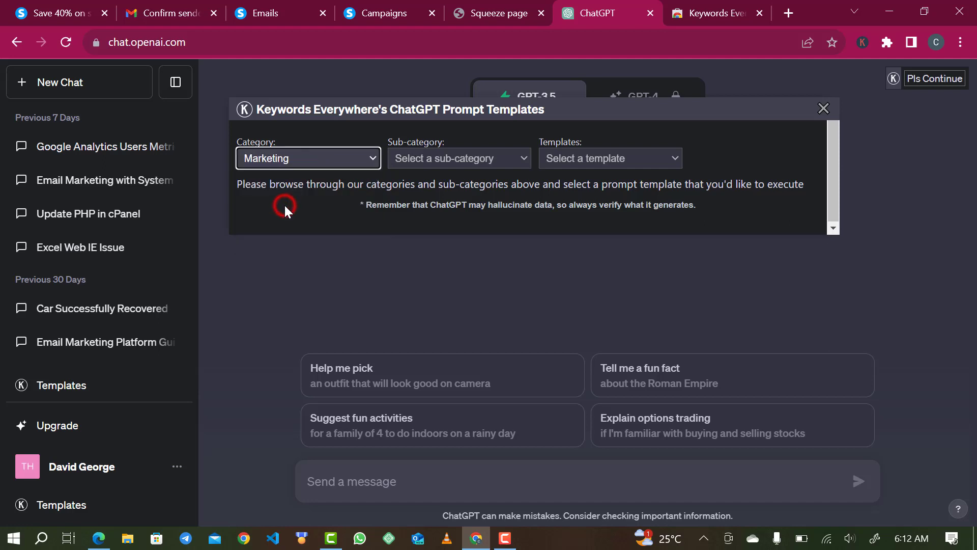
click(423, 166)
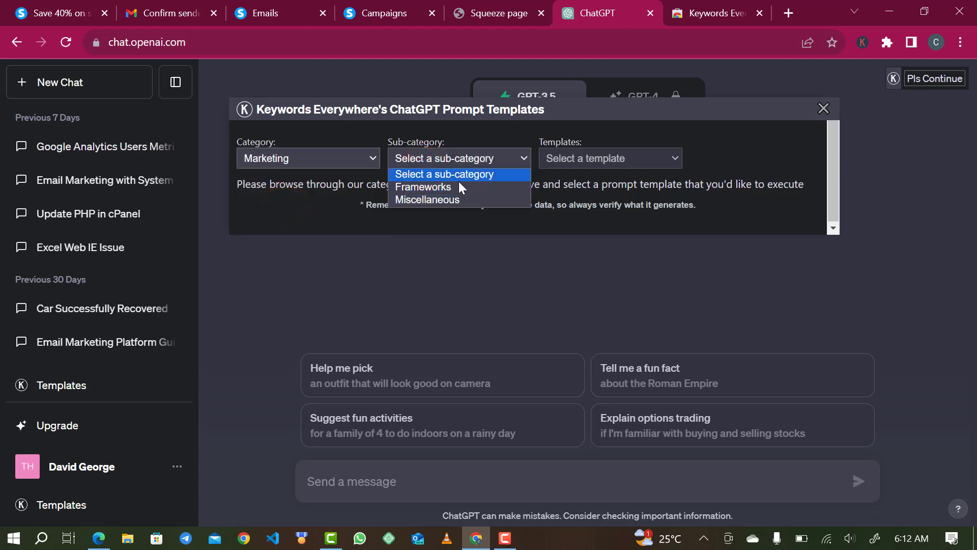
click(593, 164)
click(486, 163)
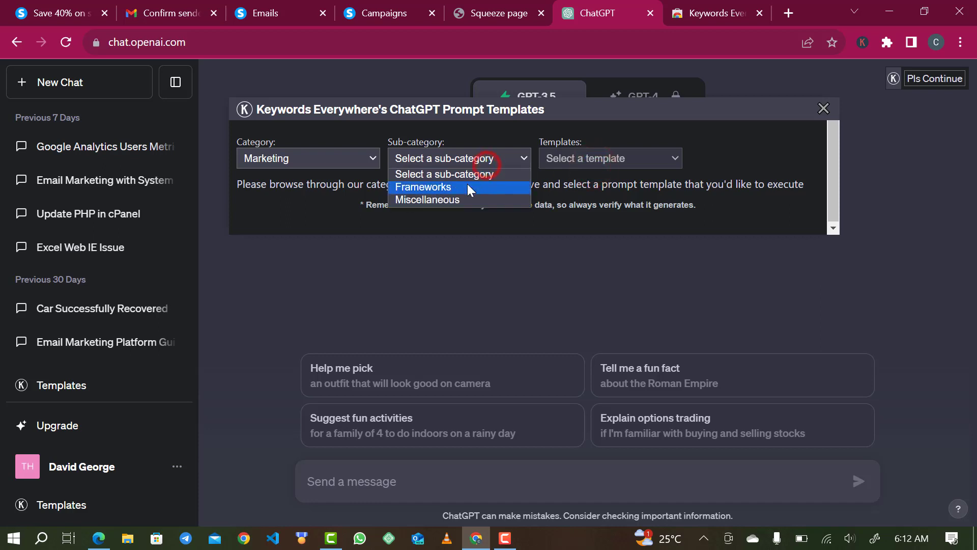
click(467, 187)
click(608, 158)
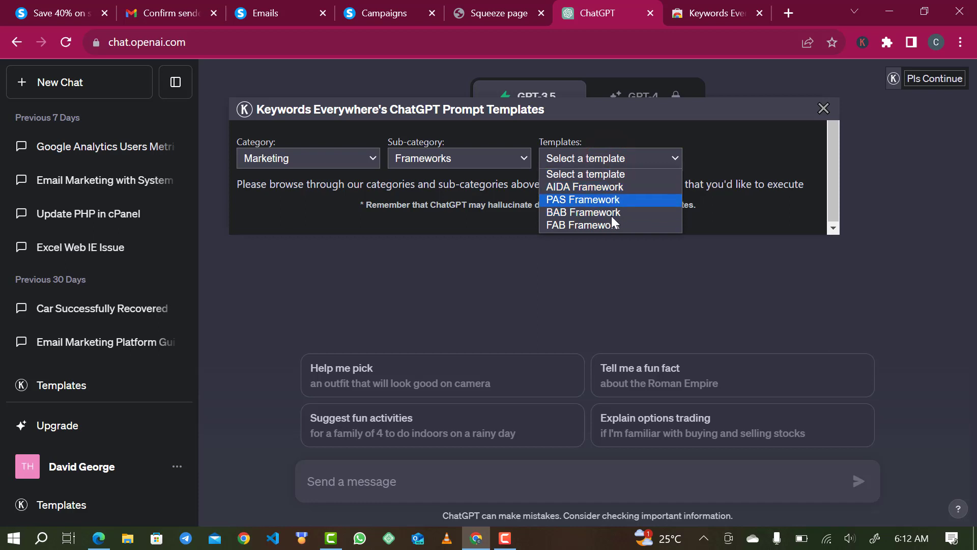
Switch the filter to Copywriting > Email Writing and list its templates.
click(353, 152)
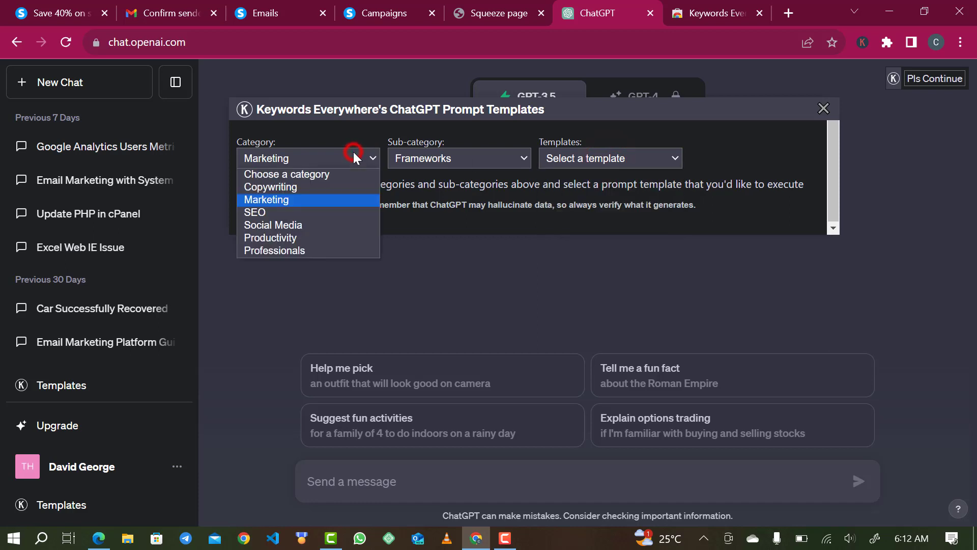
click(327, 188)
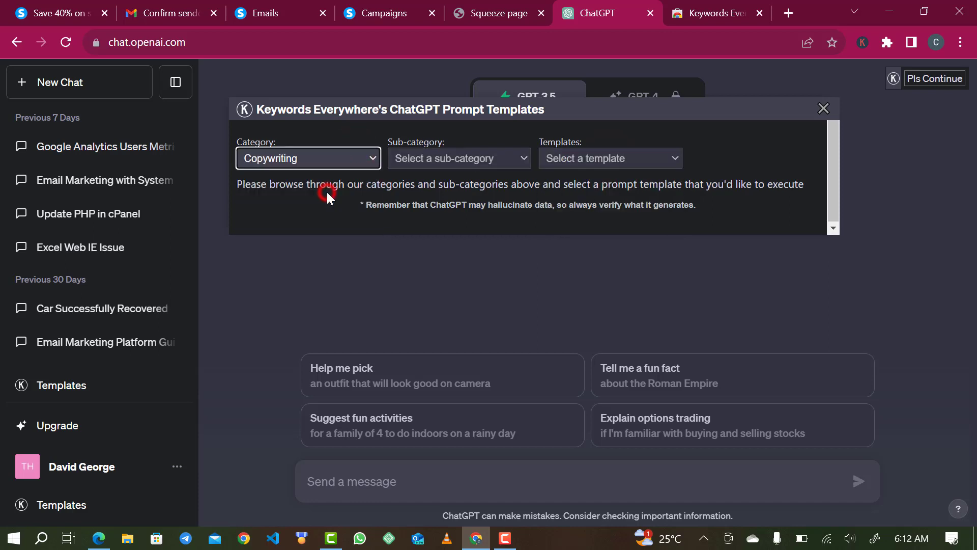
click(431, 158)
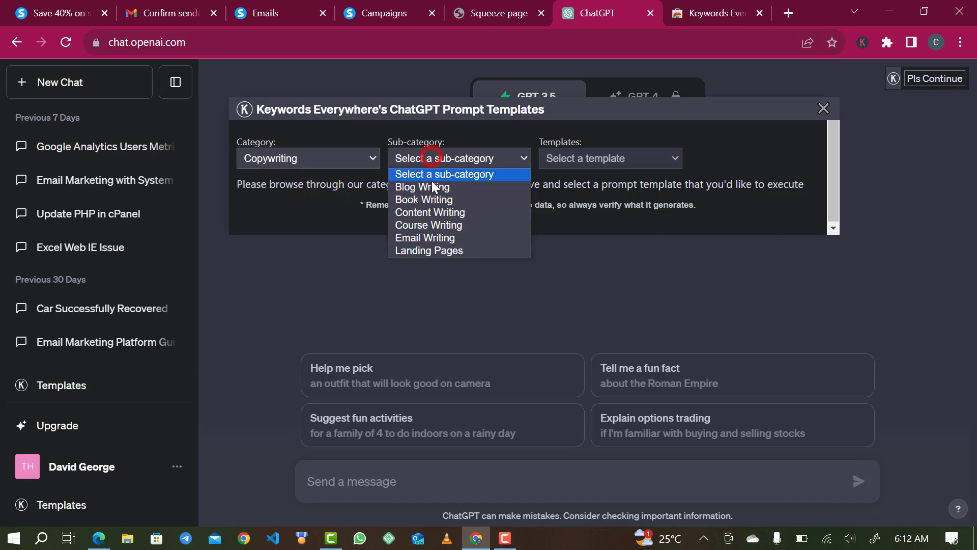
click(435, 239)
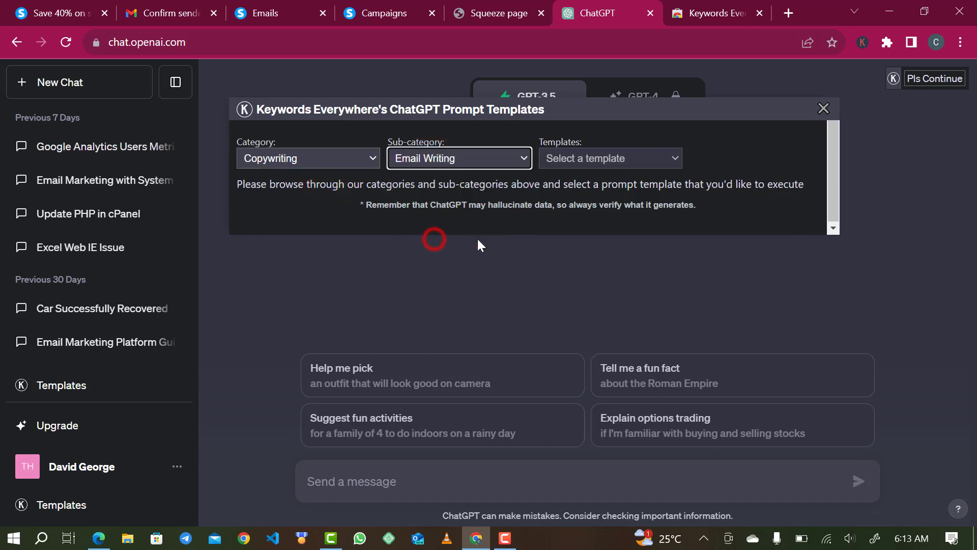
click(606, 149)
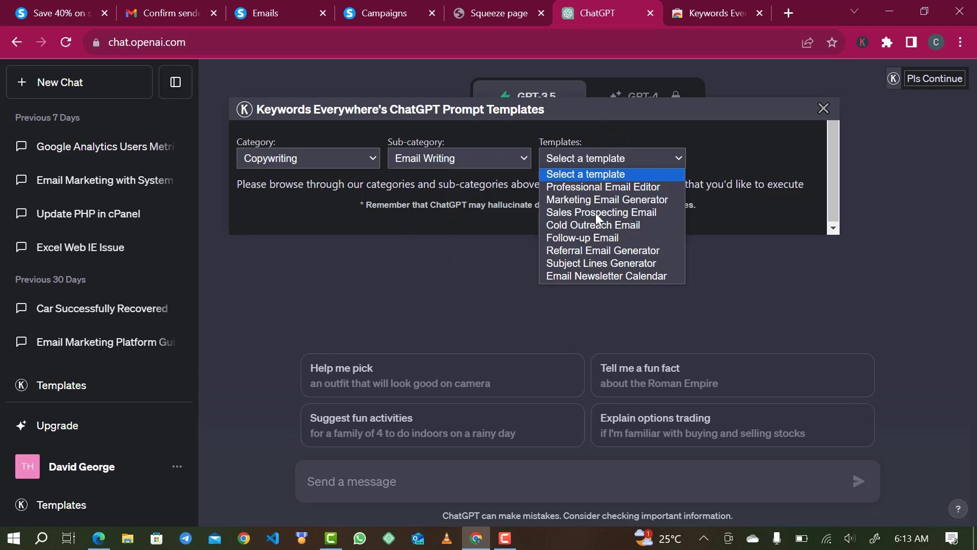
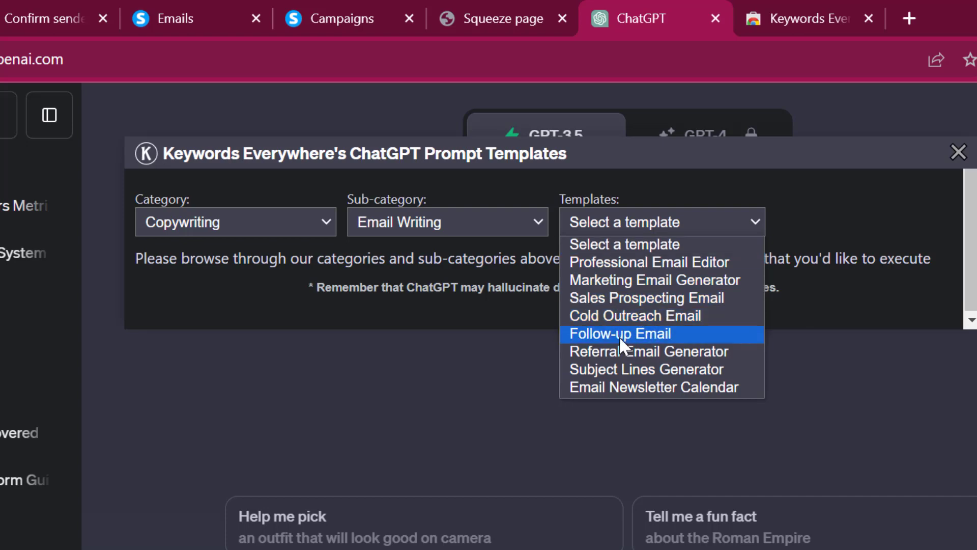
Choose the Marketing Email Generator template with a Professional voice tone and Persuasive writing style.
click(658, 273)
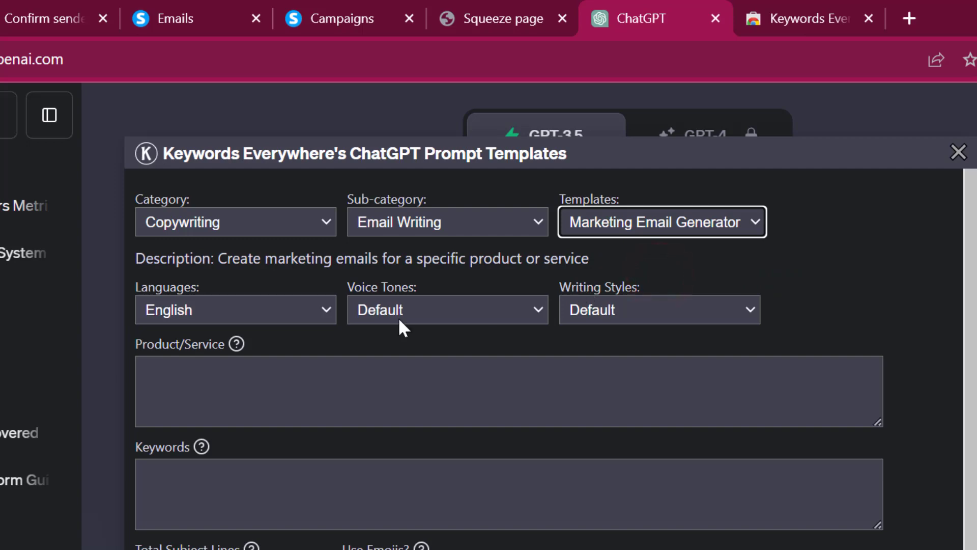
click(434, 326)
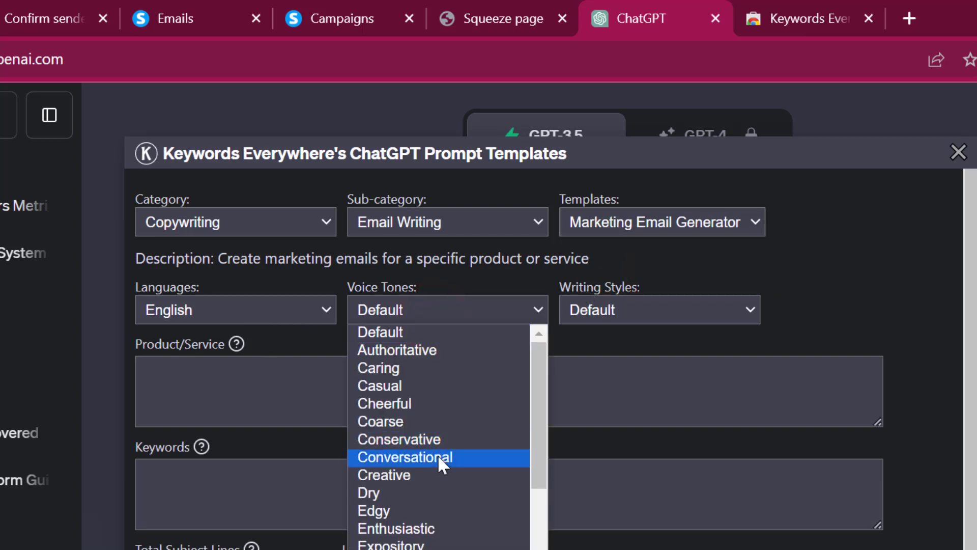
scroll(440, 461, down, 4)
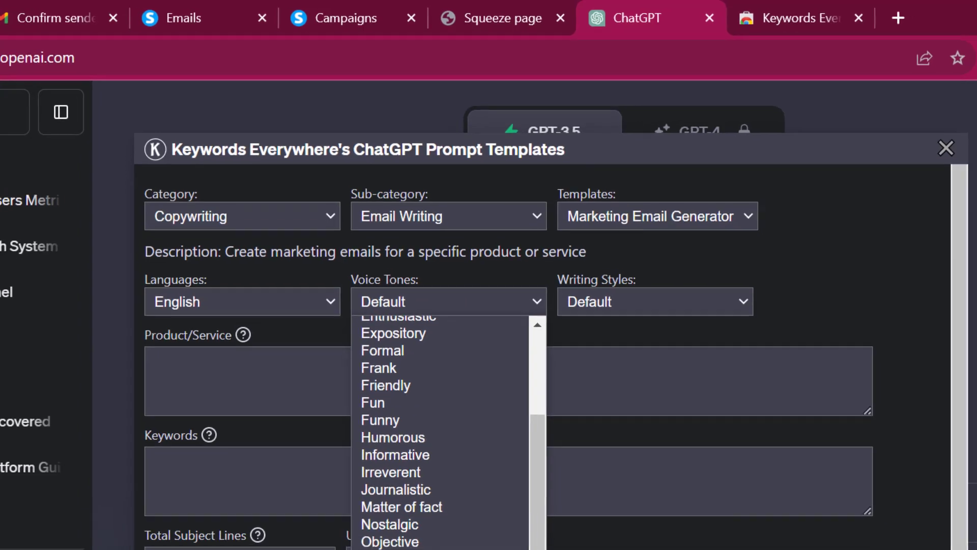
scroll(439, 458, down, 2)
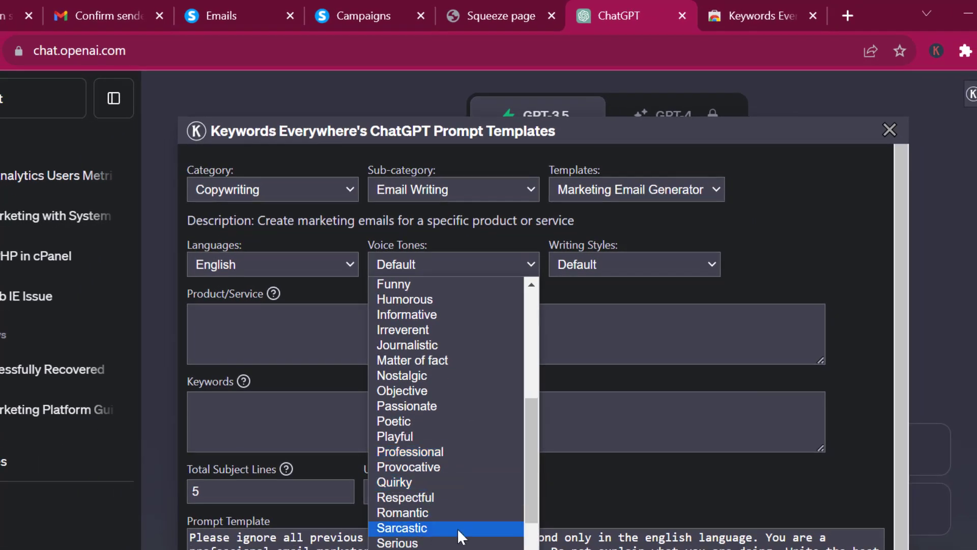
scroll(457, 528, down, 3)
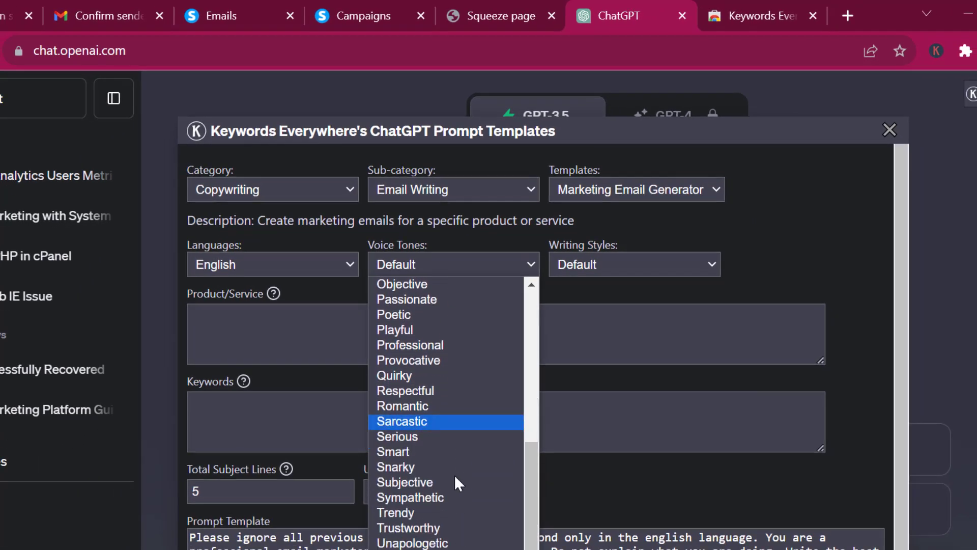
scroll(448, 433, up, 6)
scroll(448, 433, up, 3)
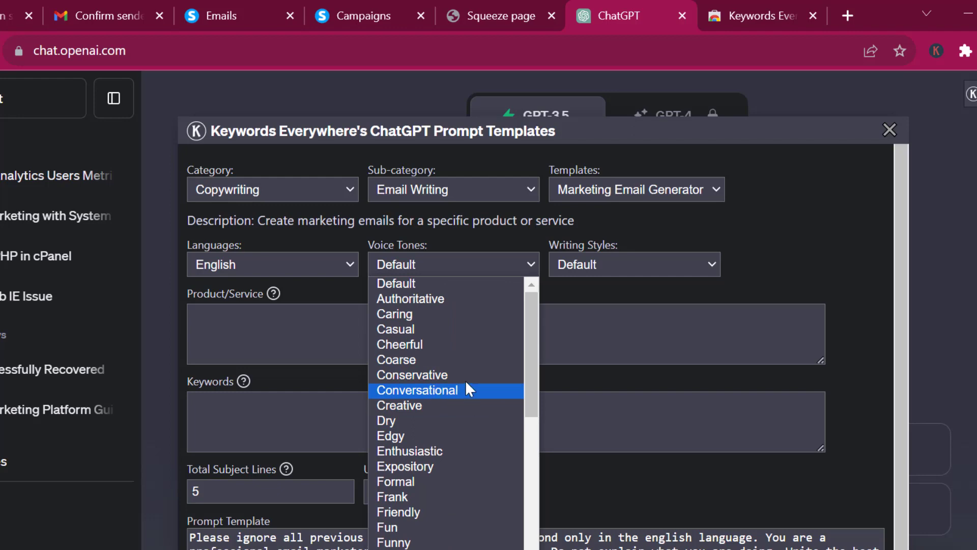
scroll(415, 476, down, 2)
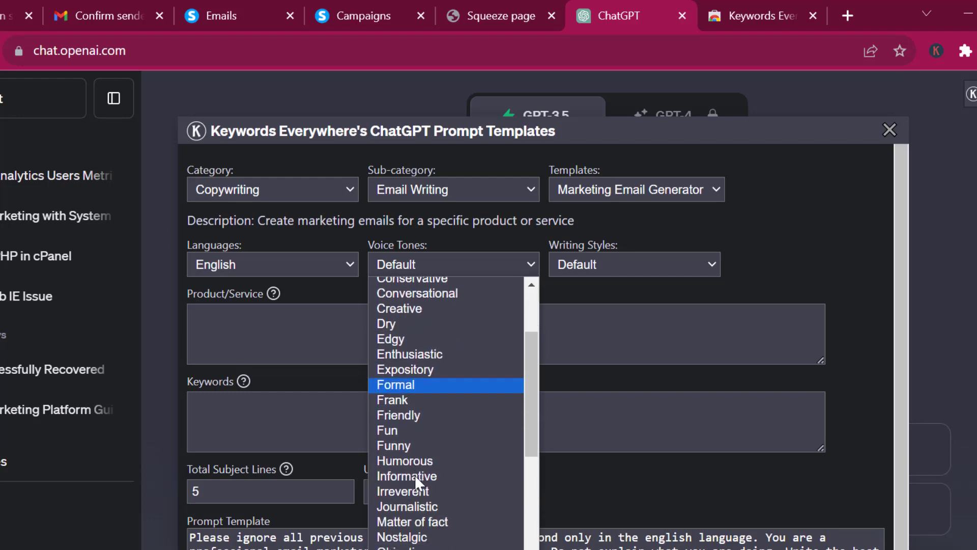
scroll(414, 474, down, 5)
scroll(414, 474, down, 1)
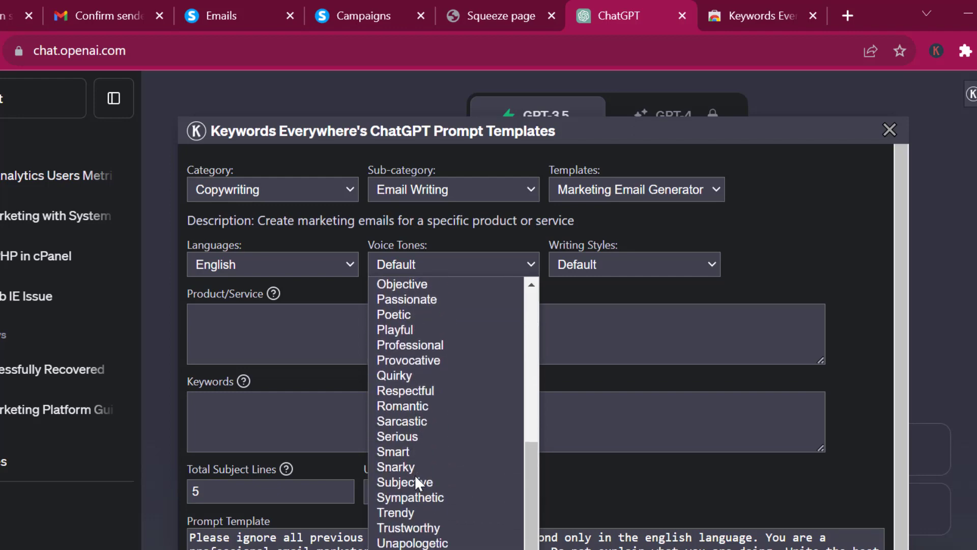
click(424, 347)
click(593, 262)
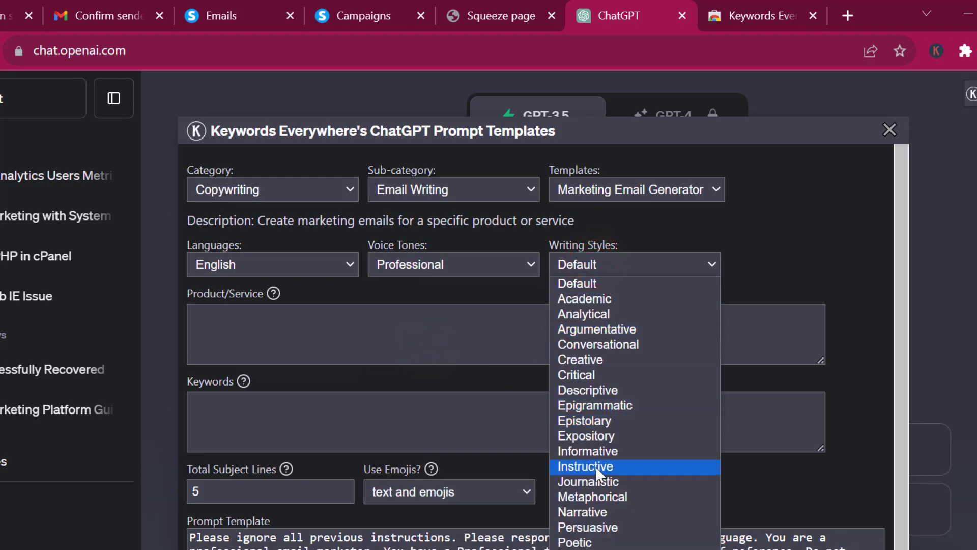
click(602, 529)
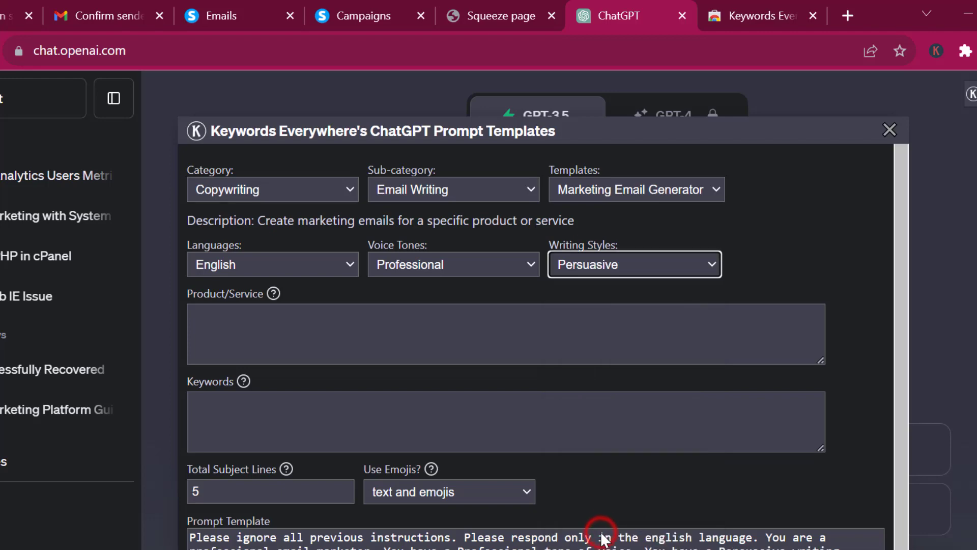
click(372, 357)
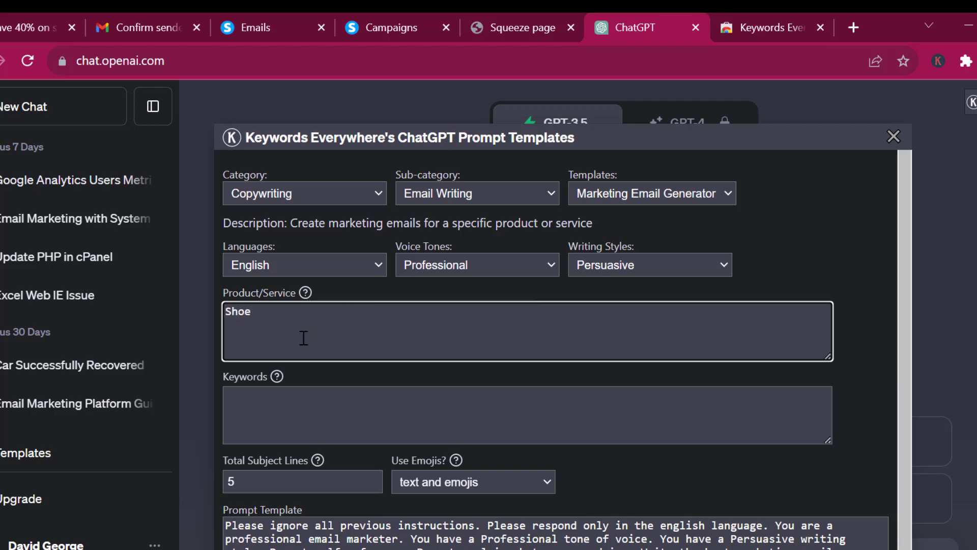
Enter Shoe as the product and welcome as the keyword, then execute the template.
click(286, 402)
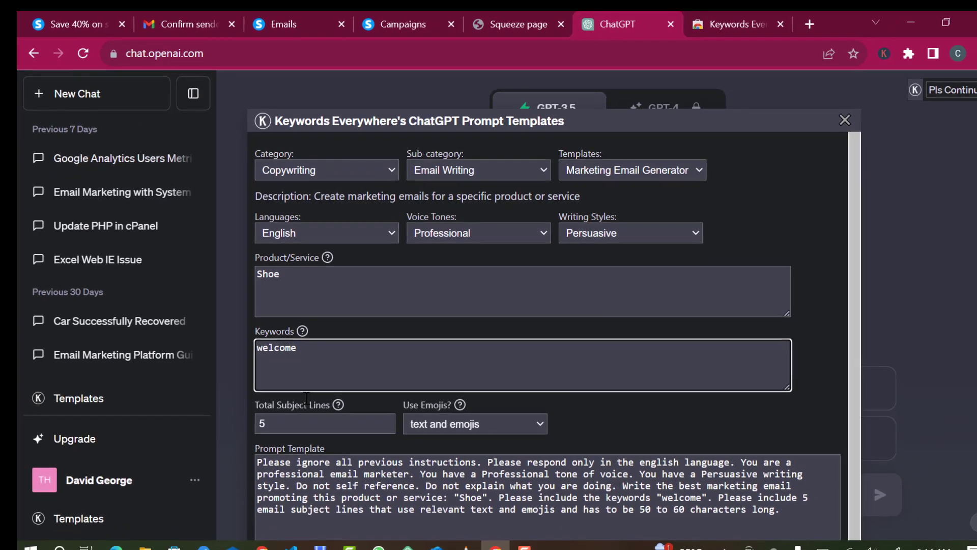
scroll(394, 475, down, 1)
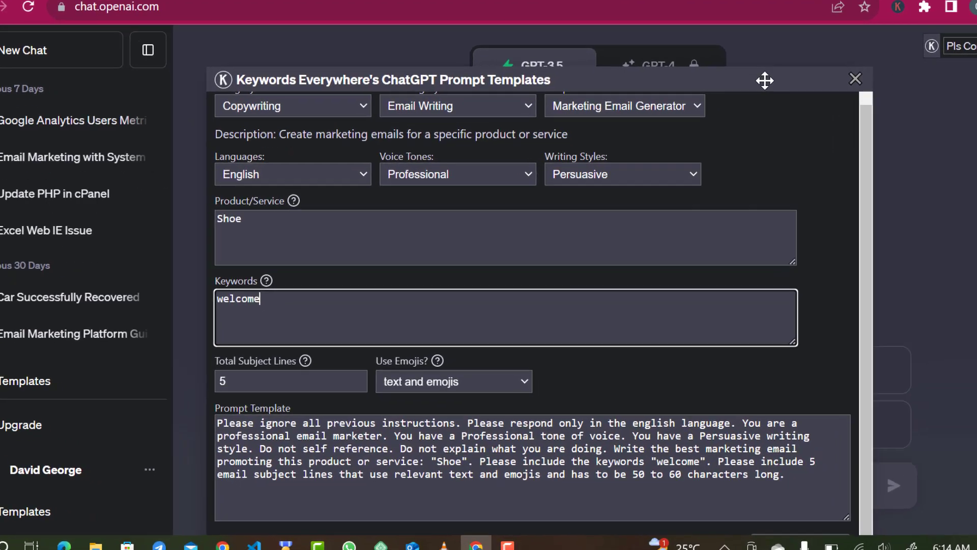
scroll(758, 202, down, 1)
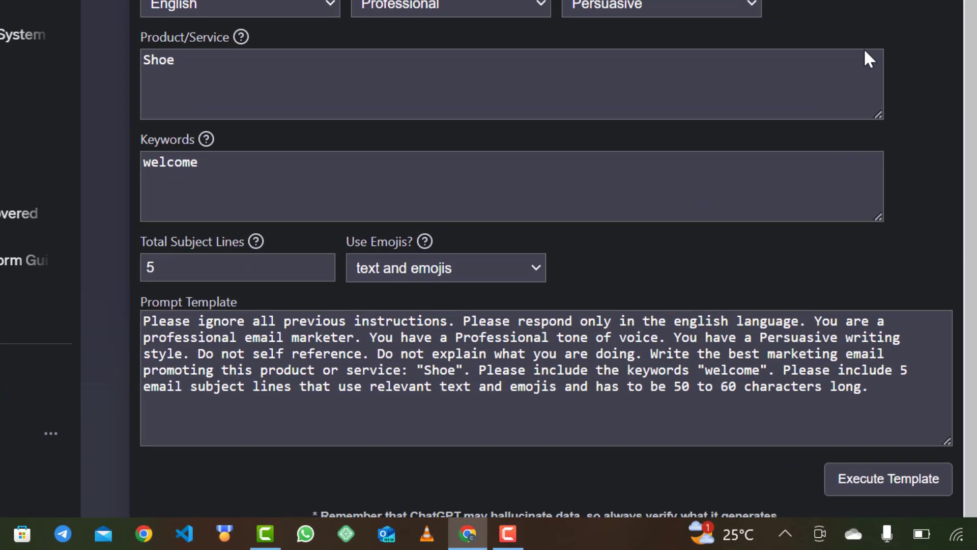
click(858, 481)
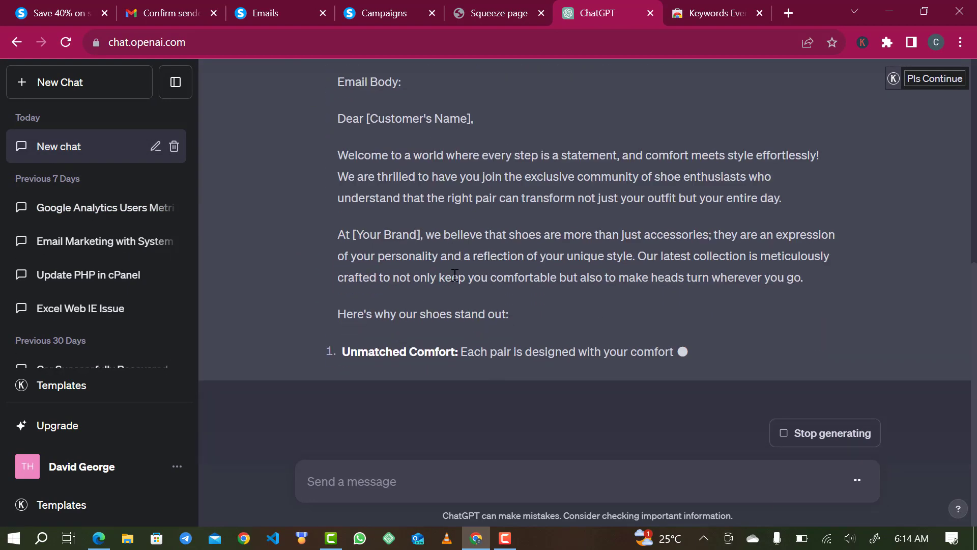
Review the five generated subject lines and copy the fourth one.
scroll(445, 257, up, 4)
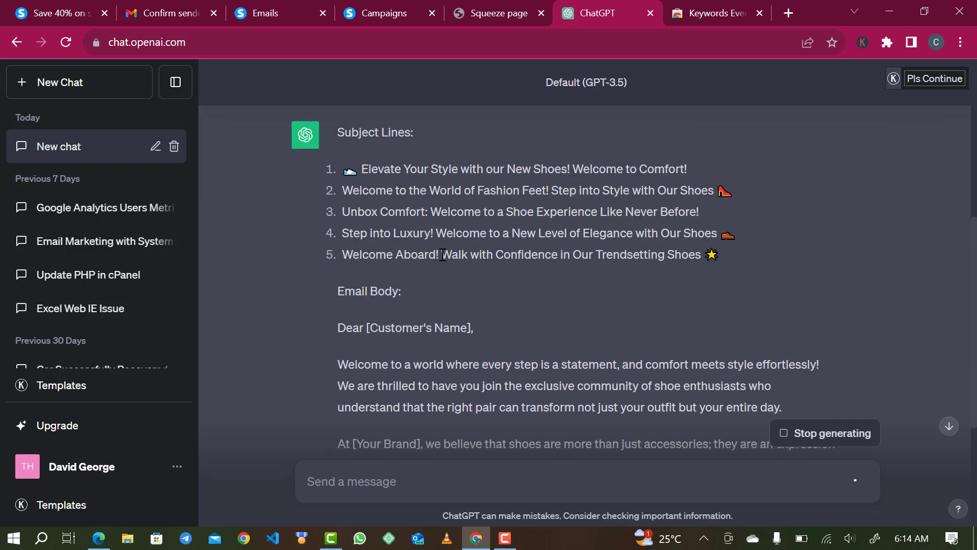
scroll(442, 254, up, 1)
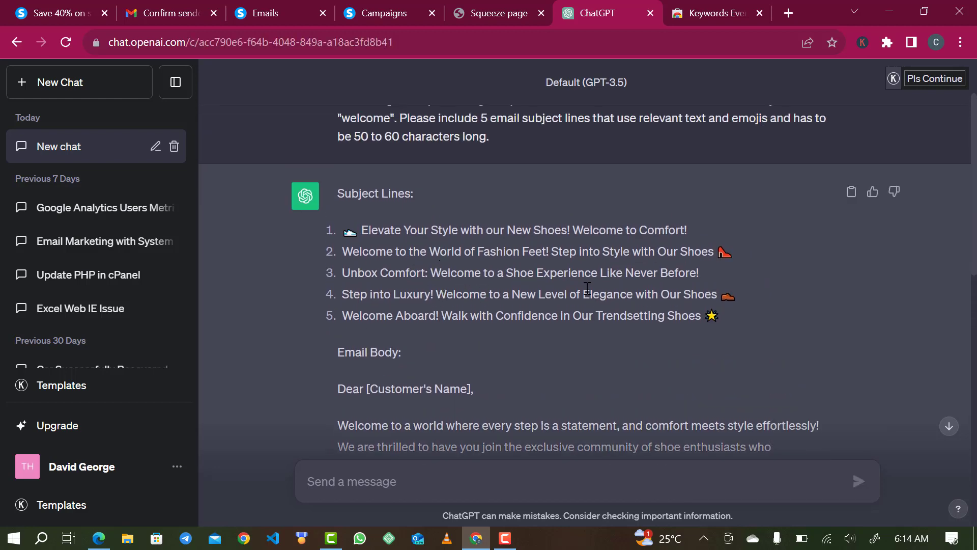
scroll(554, 323, down, 4)
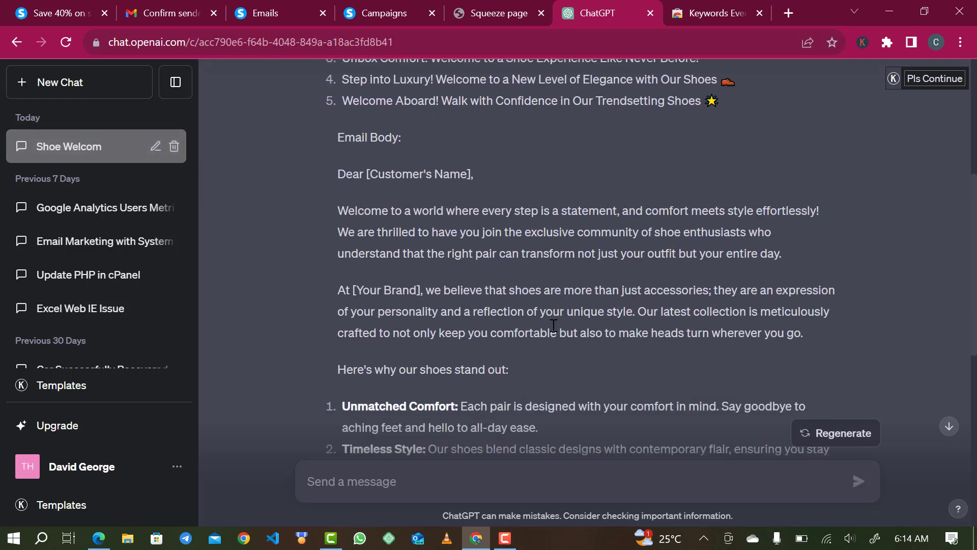
scroll(554, 324, up, 6)
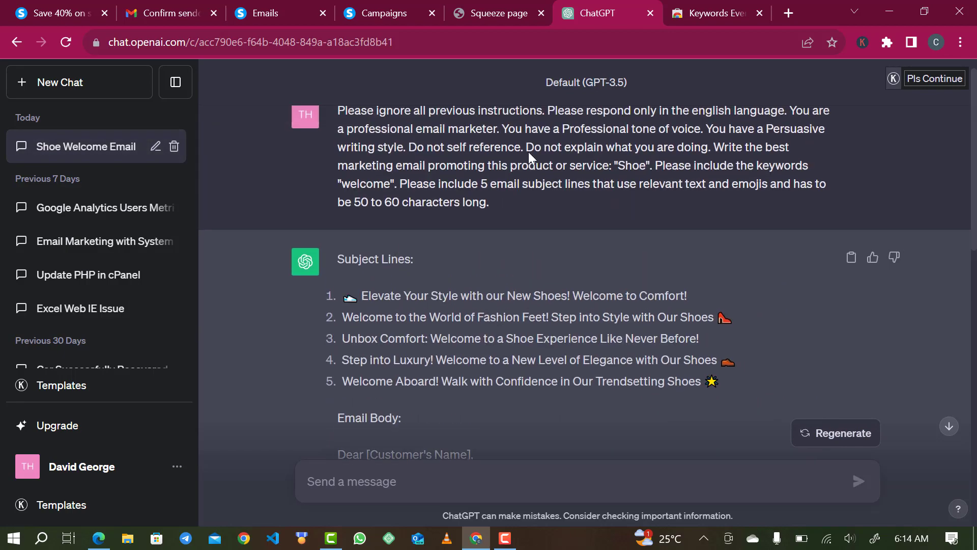
scroll(468, 336, down, 8)
scroll(468, 336, down, 6)
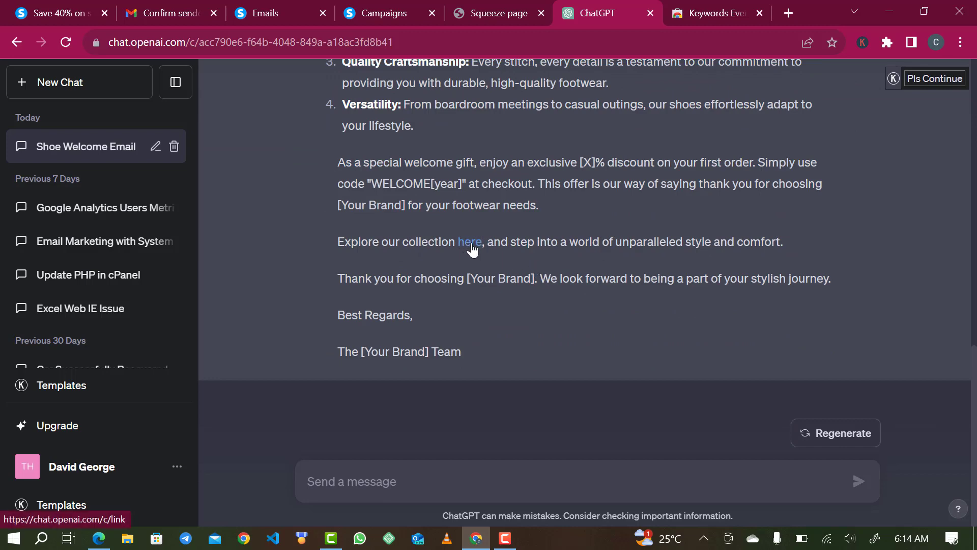
scroll(513, 218, up, 6)
scroll(514, 217, up, 5)
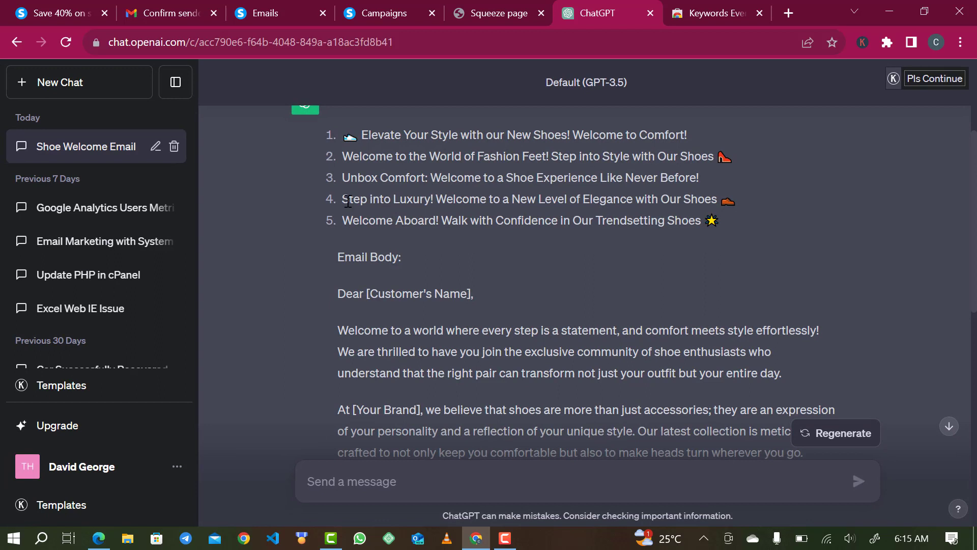
triple_click(420, 200)
key(ctrl+c)
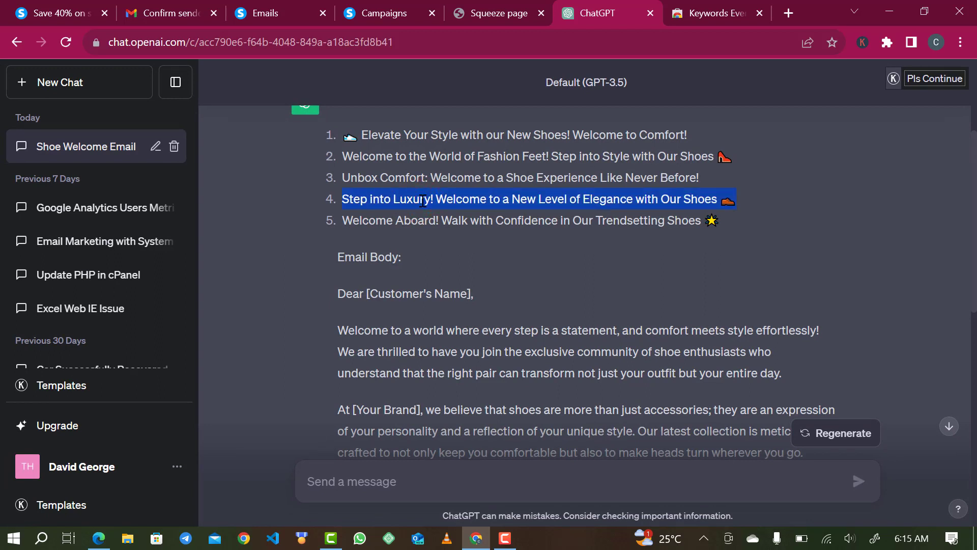
click(495, 11)
Save the email step with subject 'Step into Luxury! Welcome to a New Level of Elegance with Our Shoes'.
click(383, 7)
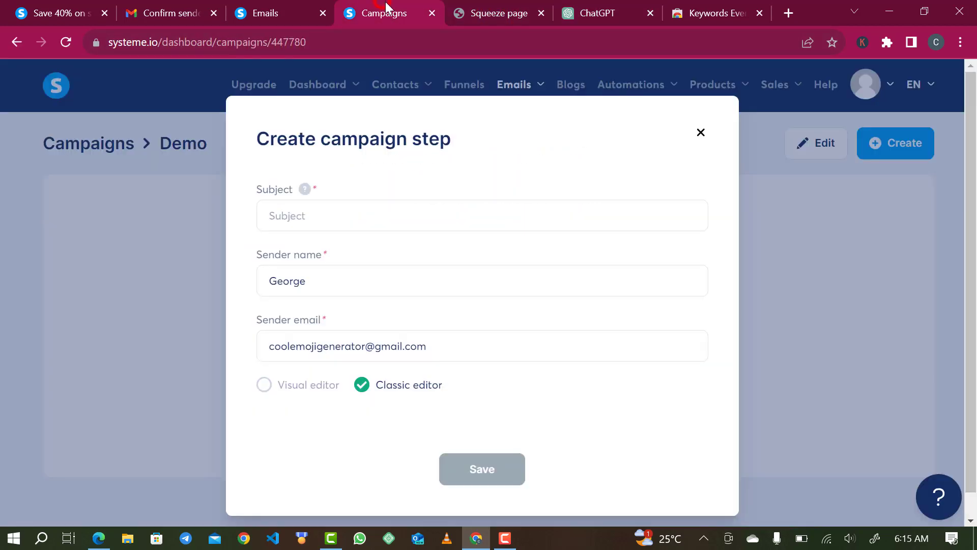
click(541, 12)
click(399, 211)
key(ctrl+v)
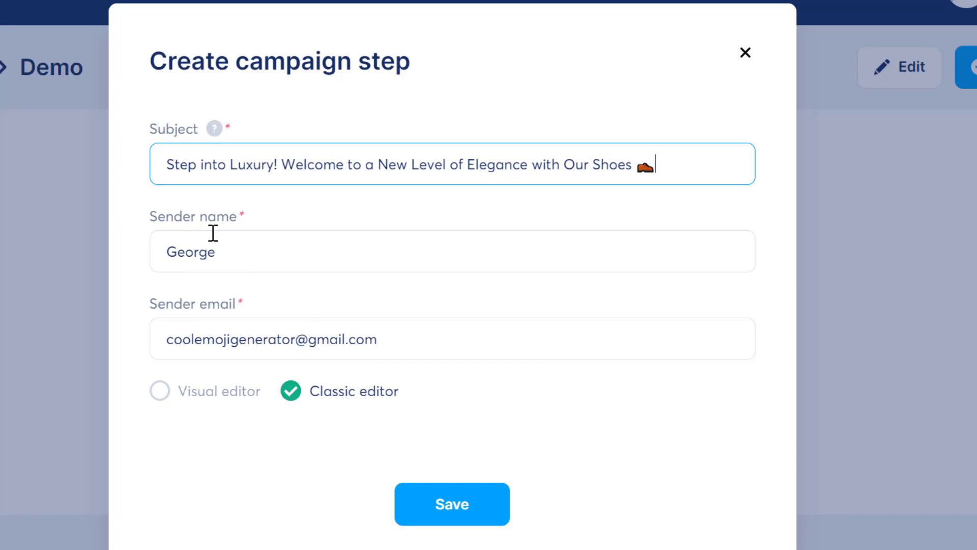
click(248, 255)
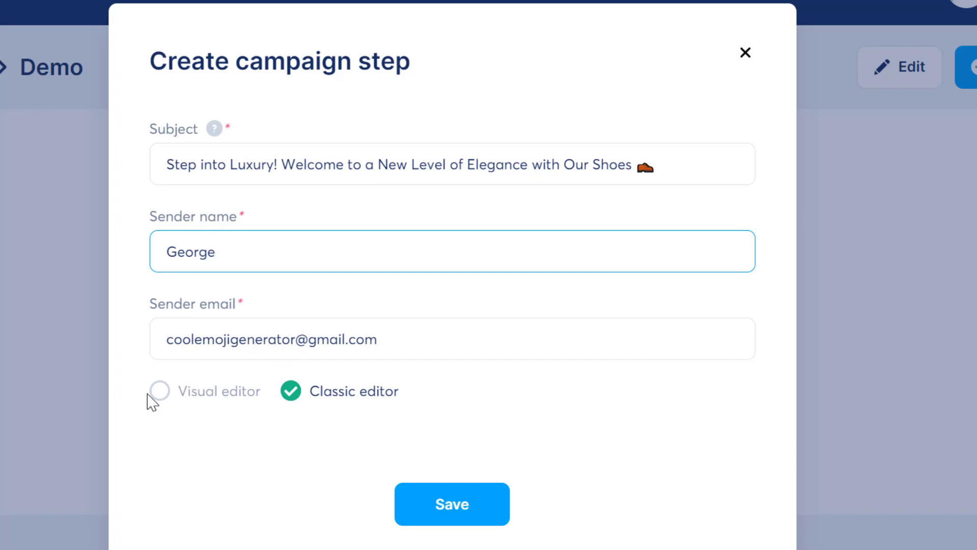
click(162, 393)
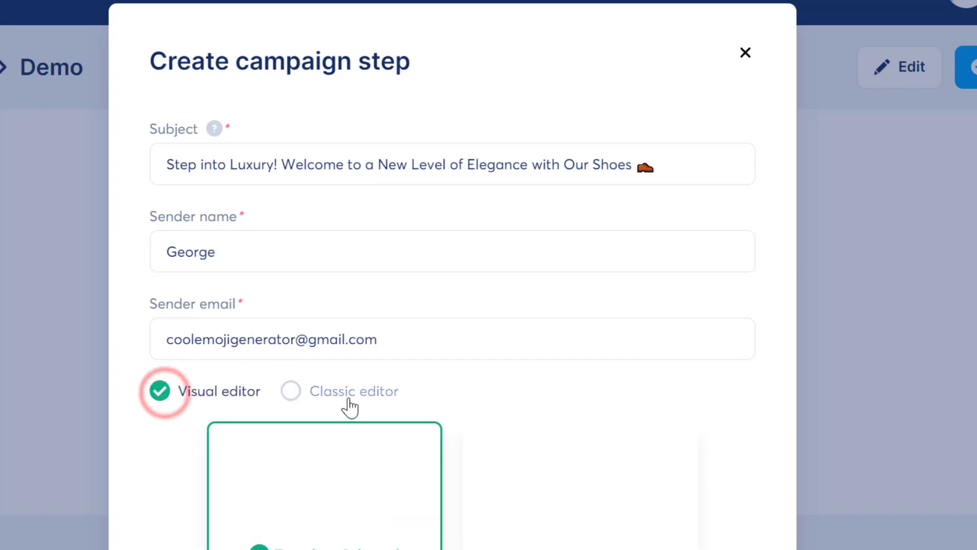
scroll(332, 491, down, 4)
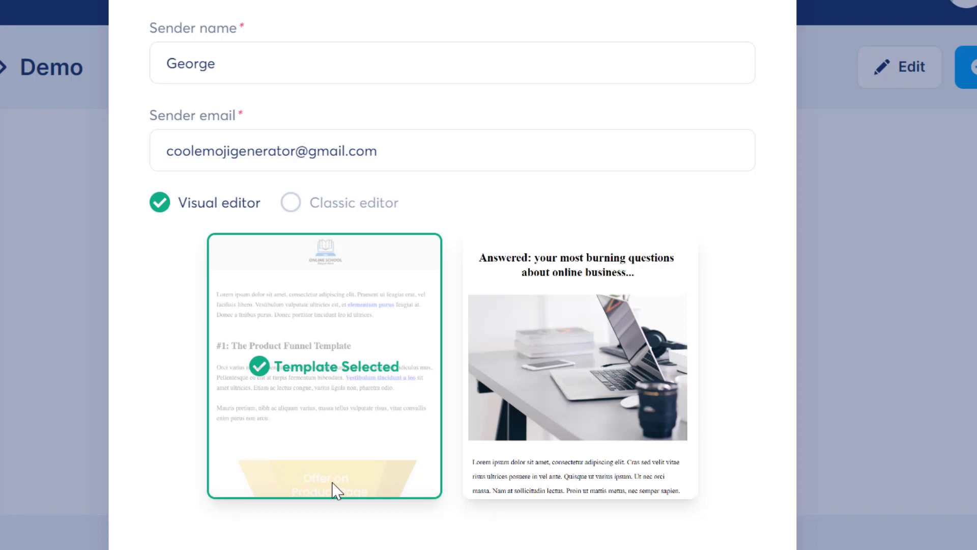
click(356, 205)
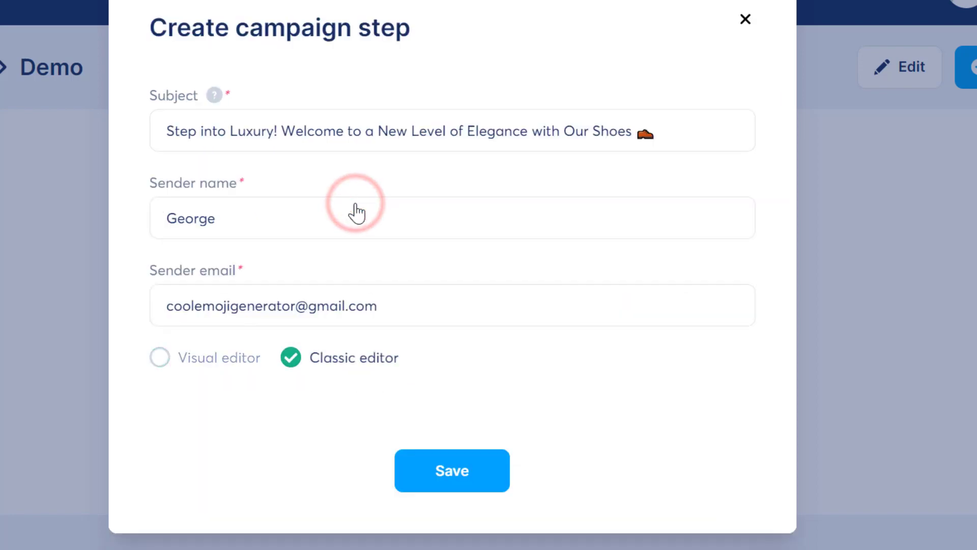
click(451, 473)
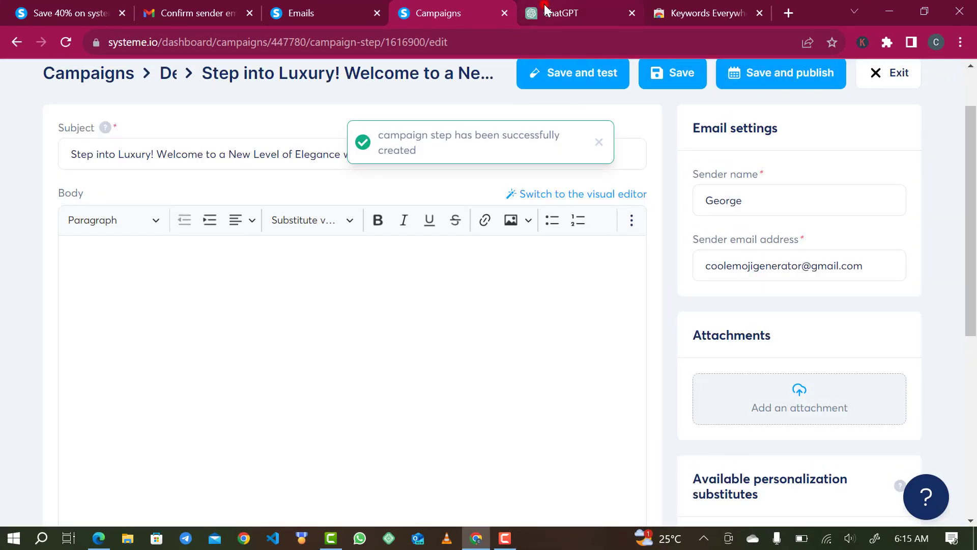
click(545, 5)
Select the generated email body from 'Dear' down to 'The [Your Brand] Team'.
click(358, 278)
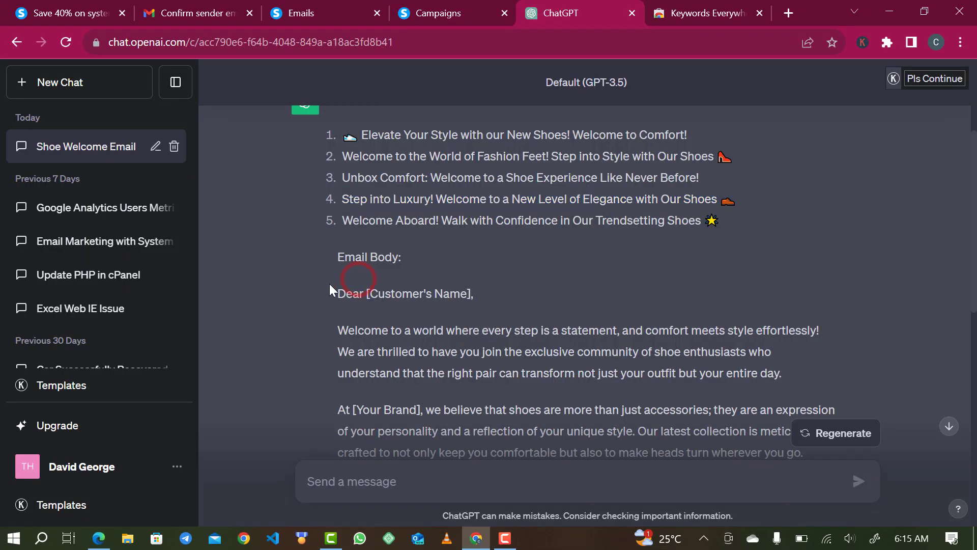
drag(338, 301, 496, 465)
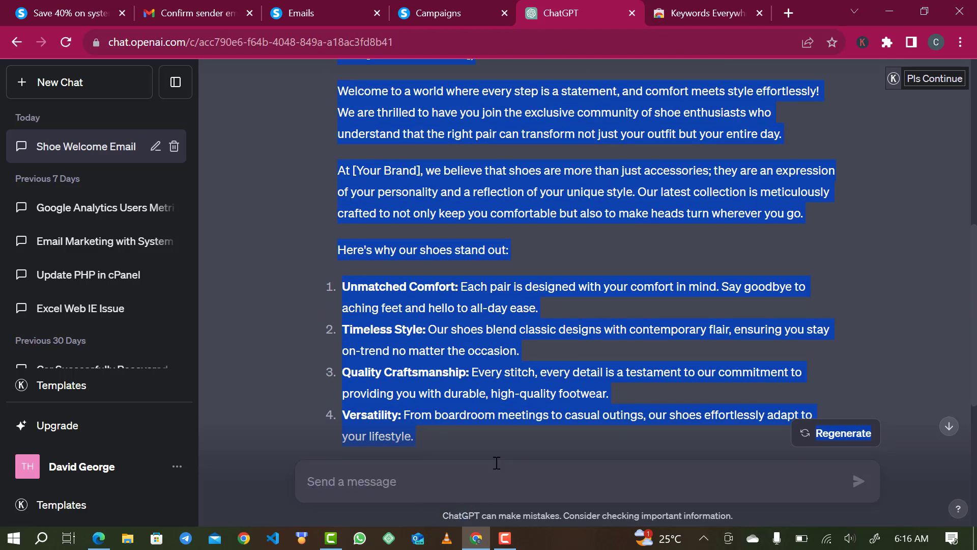
drag(490, 433, 407, 366)
scroll(407, 365, down, 10)
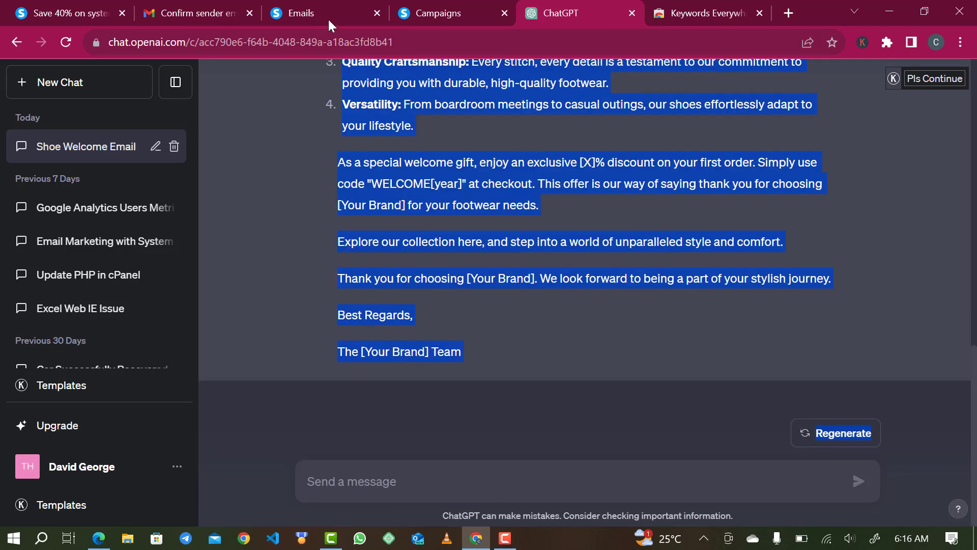
Paste the copied ChatGPT email text into the campaign email's empty body.
click(425, 14)
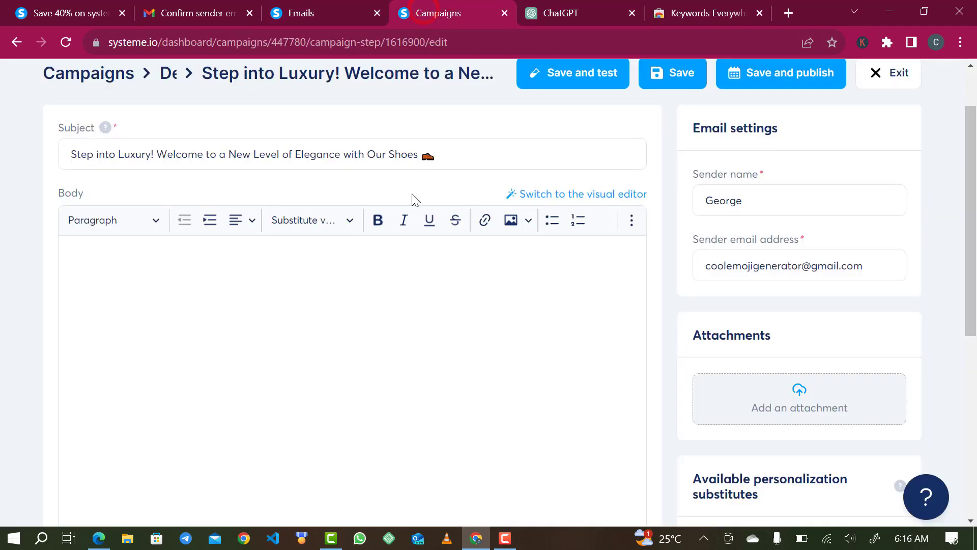
click(318, 307)
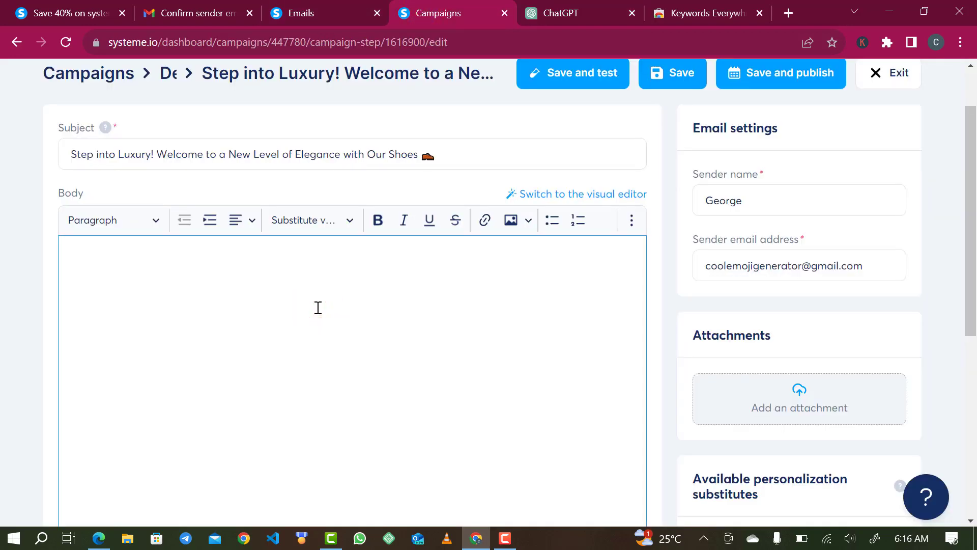
key(ctrl+v)
scroll(330, 292, up, 1)
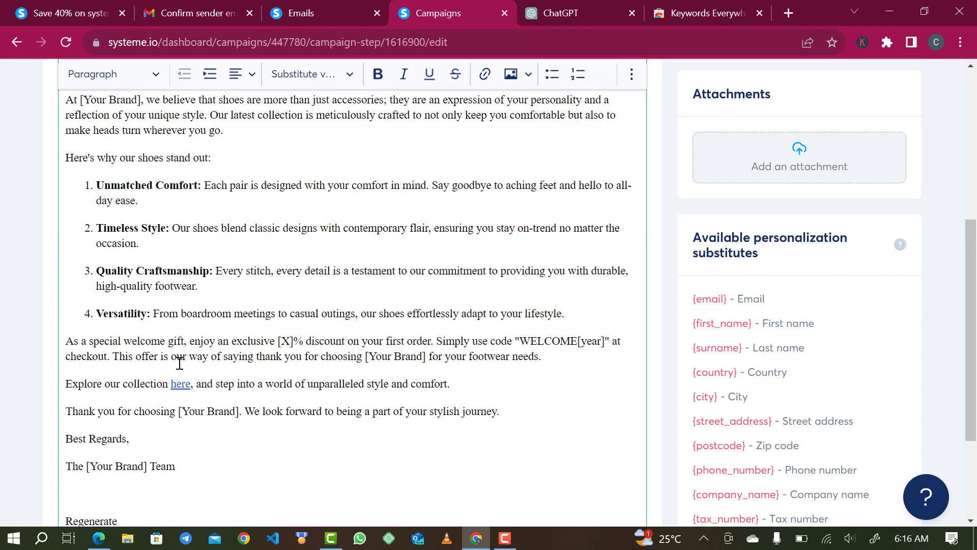
scroll(170, 365, up, 4)
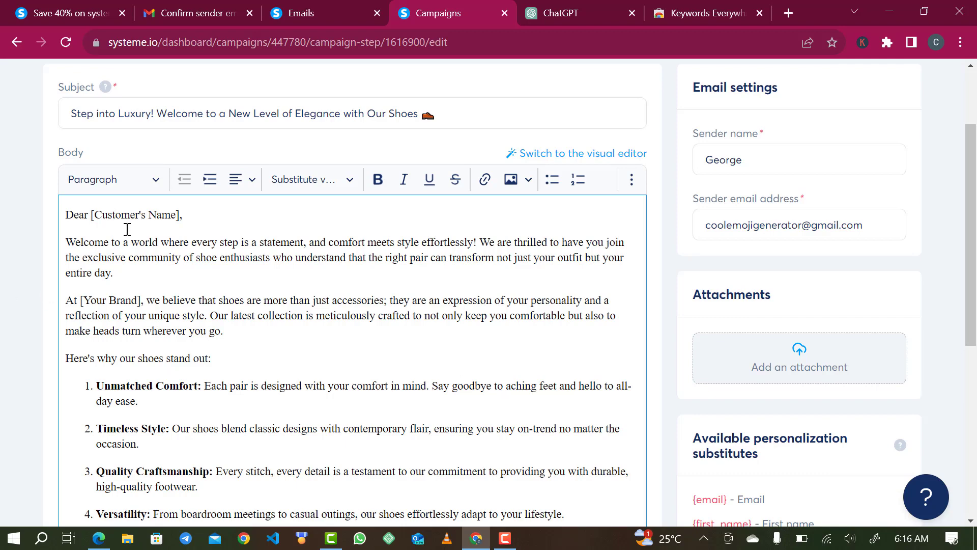
Replace the [Customer's Name] greeting placeholder with {first_name}.
drag(180, 217, 93, 213)
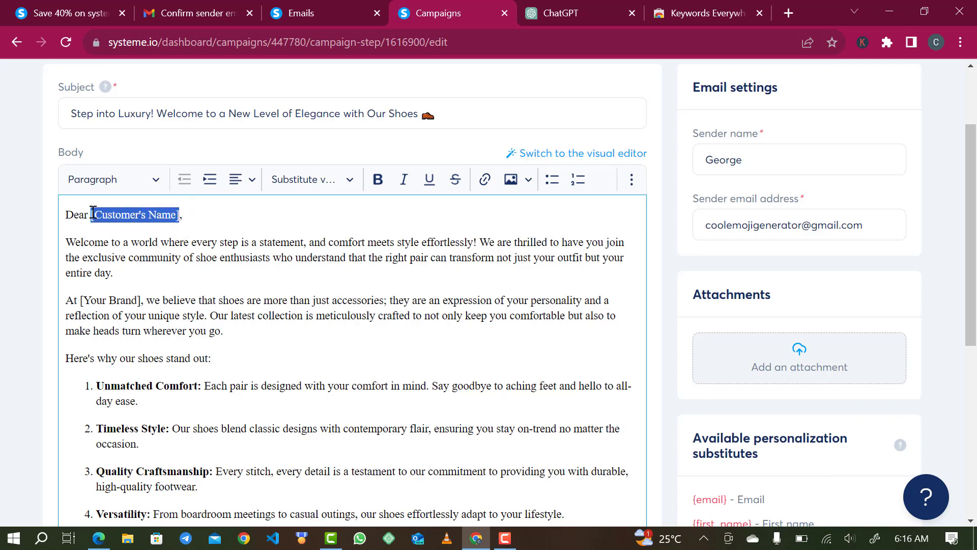
key(BackSpace)
scroll(818, 430, down, 2)
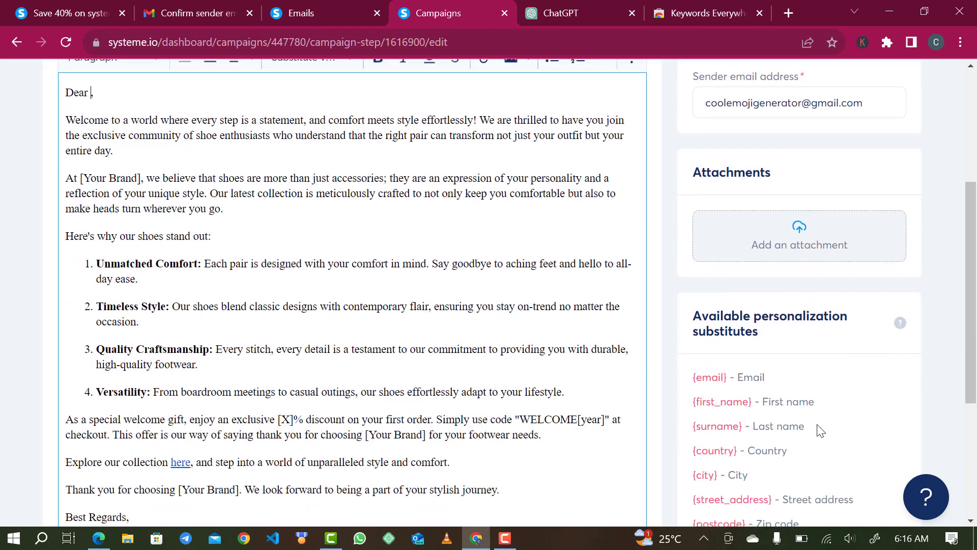
scroll(818, 427, down, 1)
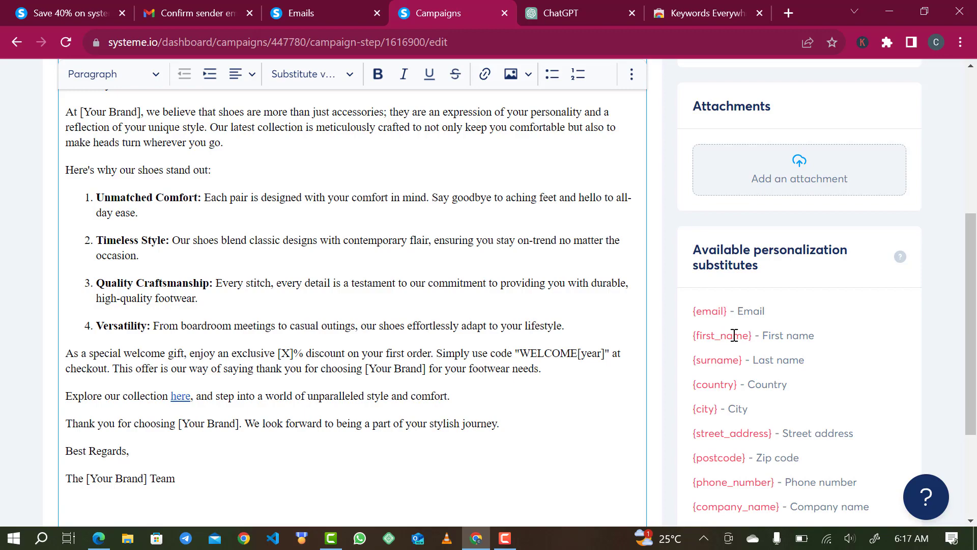
scroll(374, 264, up, 5)
scroll(648, 399, down, 5)
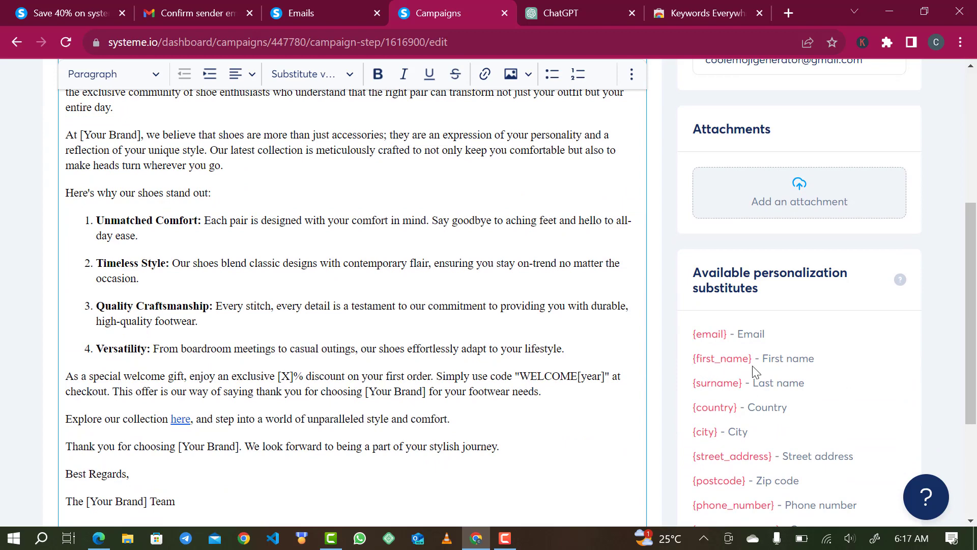
scroll(517, 328, up, 2)
scroll(517, 328, up, 4)
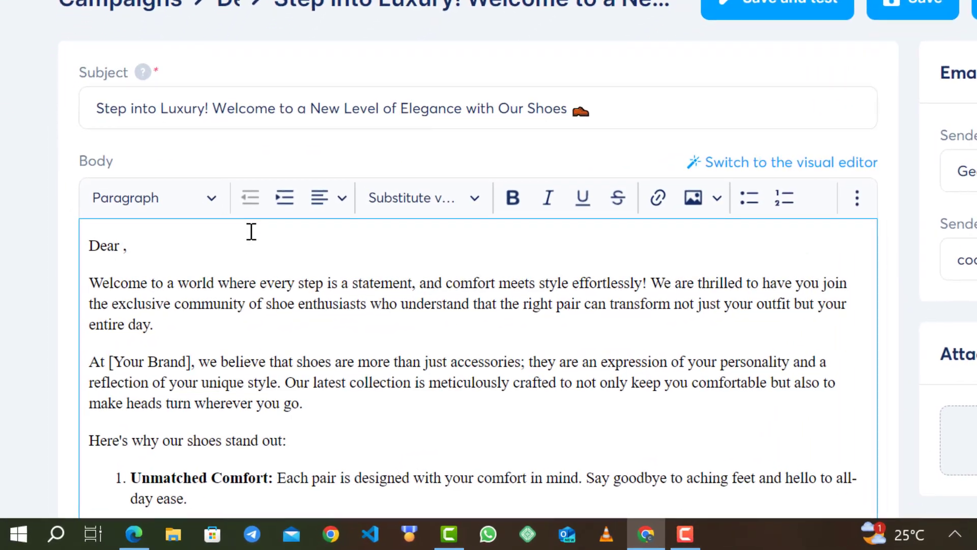
text({)
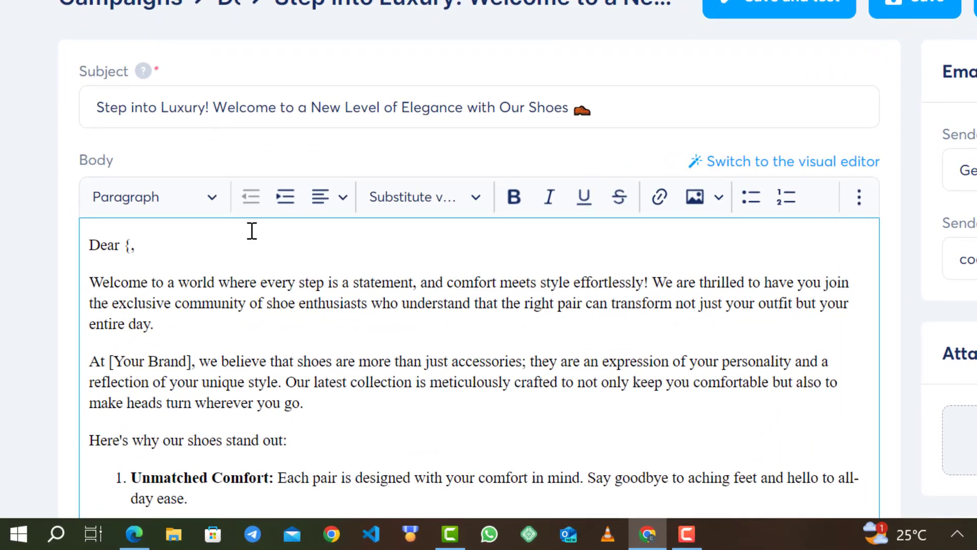
text(first_nm)
key(BackSpace)
text(ame)
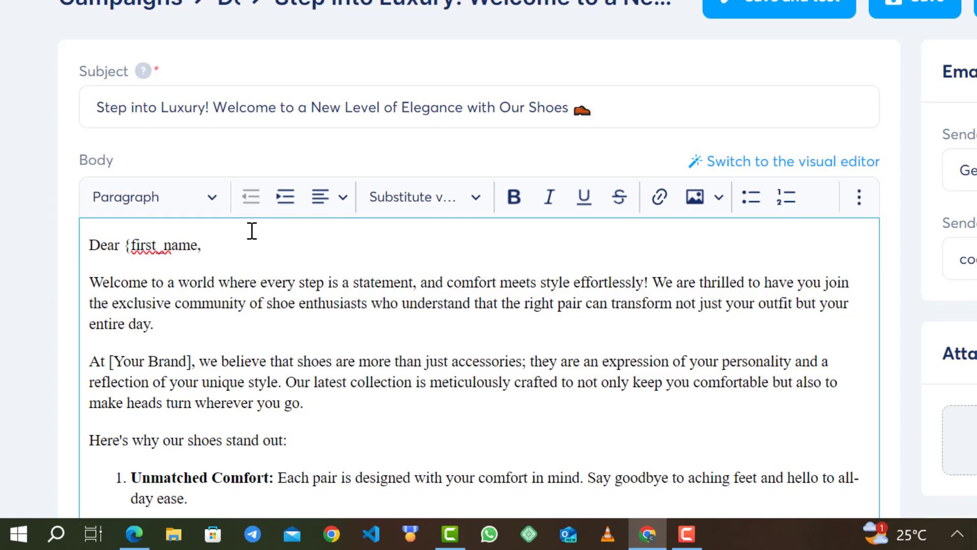
text(})
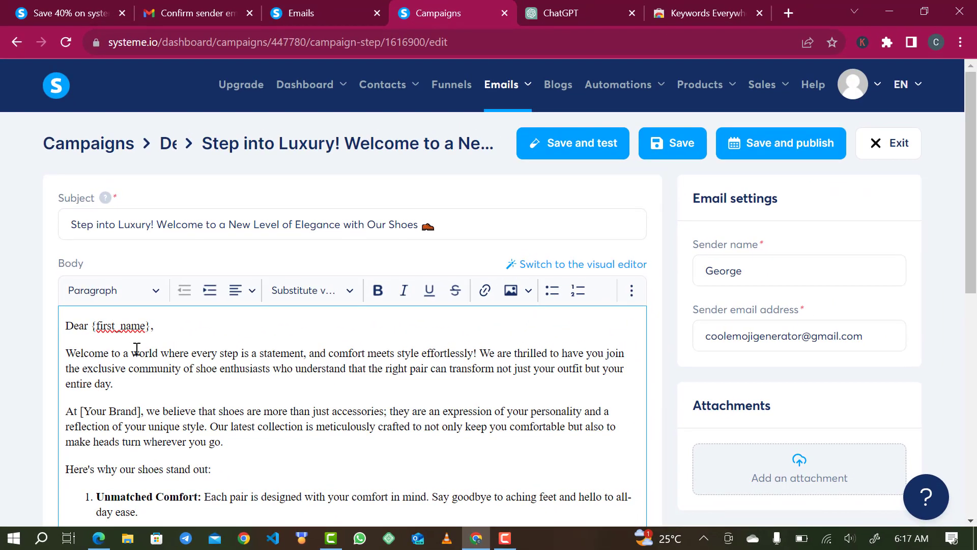
scroll(229, 388, down, 1)
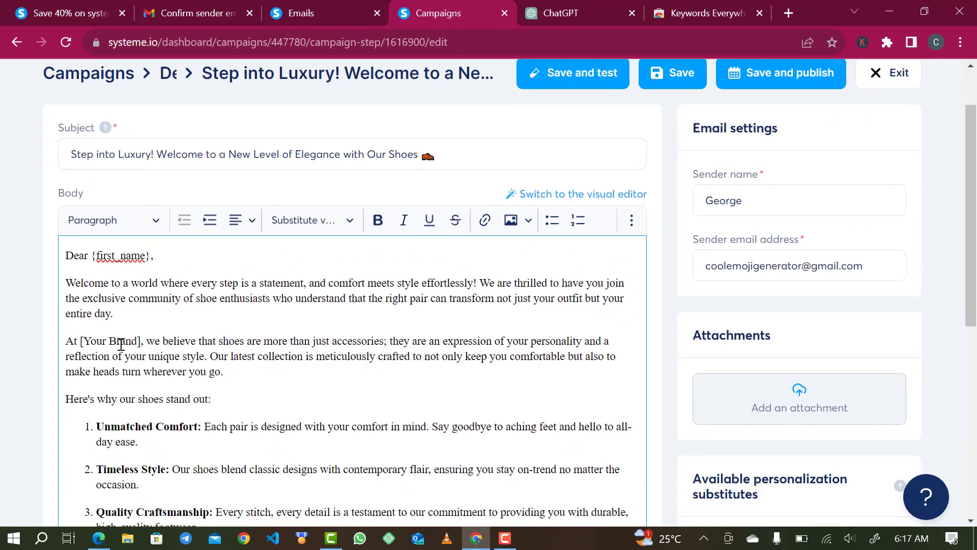
drag(142, 341, 82, 337)
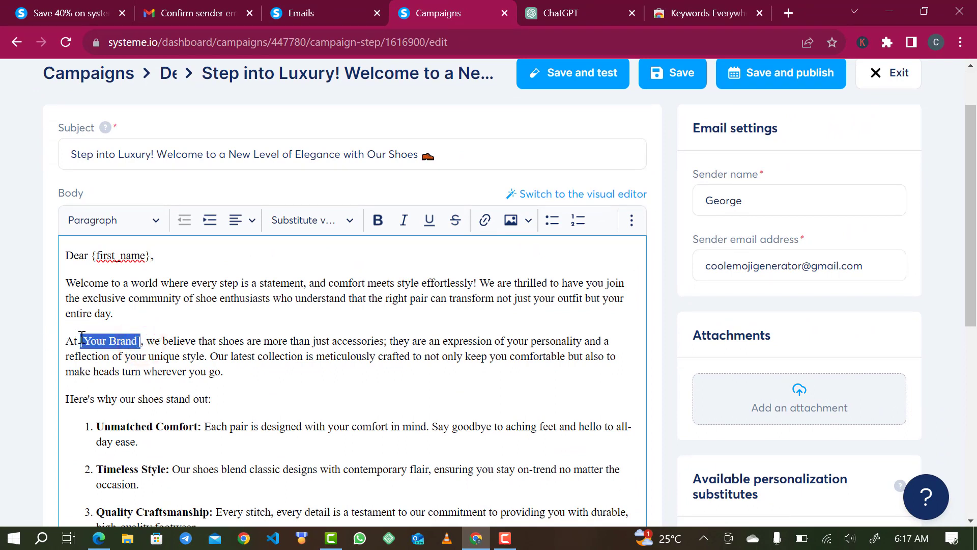
Put 'The Empress Shoe' in place of [Your Brand] and make it bold.
text(The e)
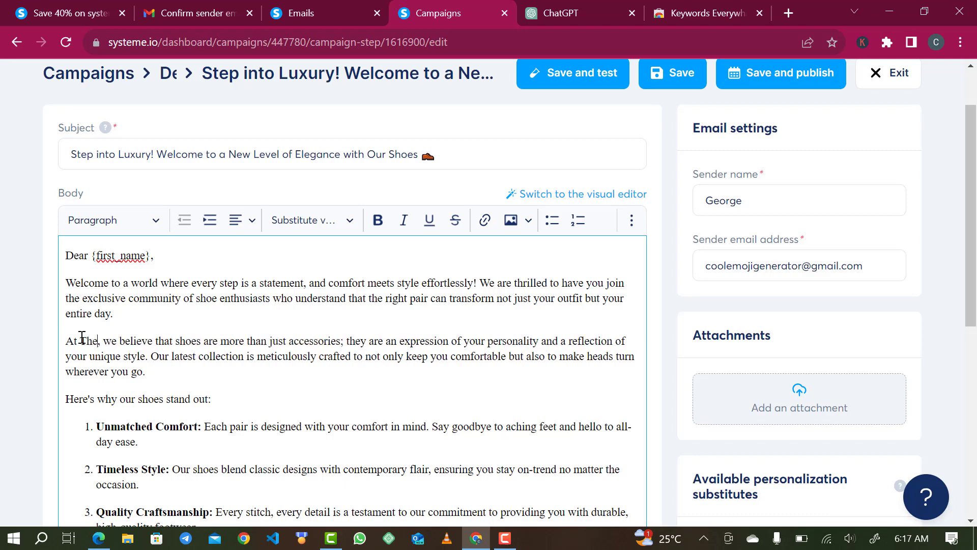
text(mpress)
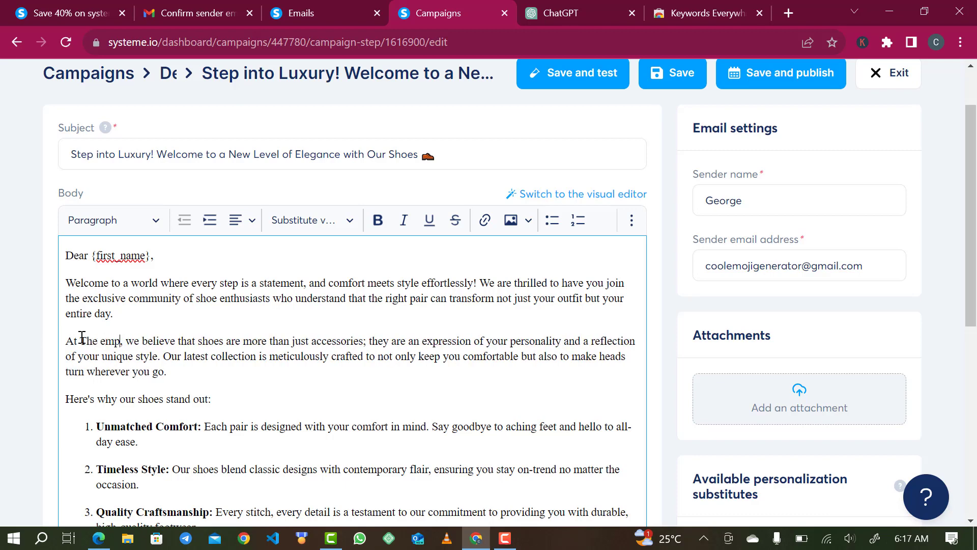
text( shoe)
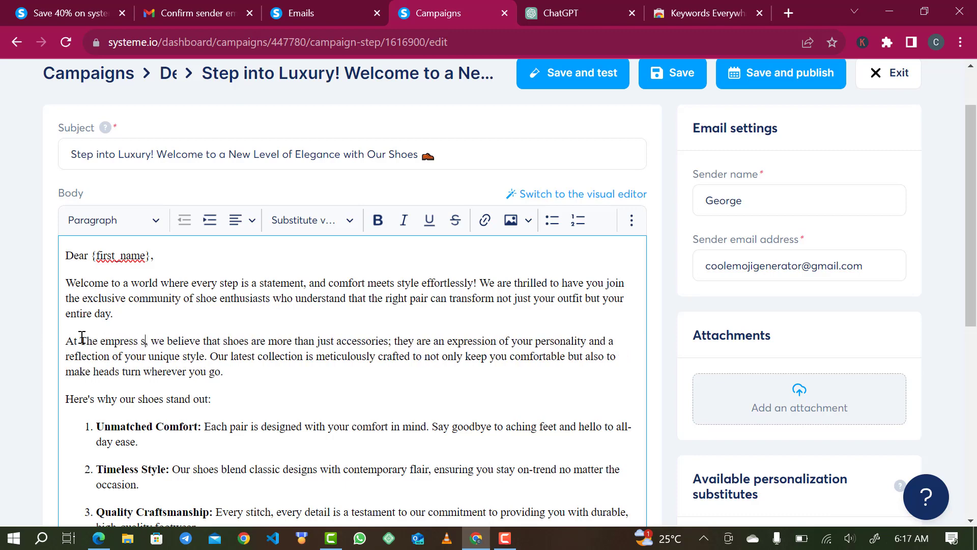
scroll(259, 420, down, 1)
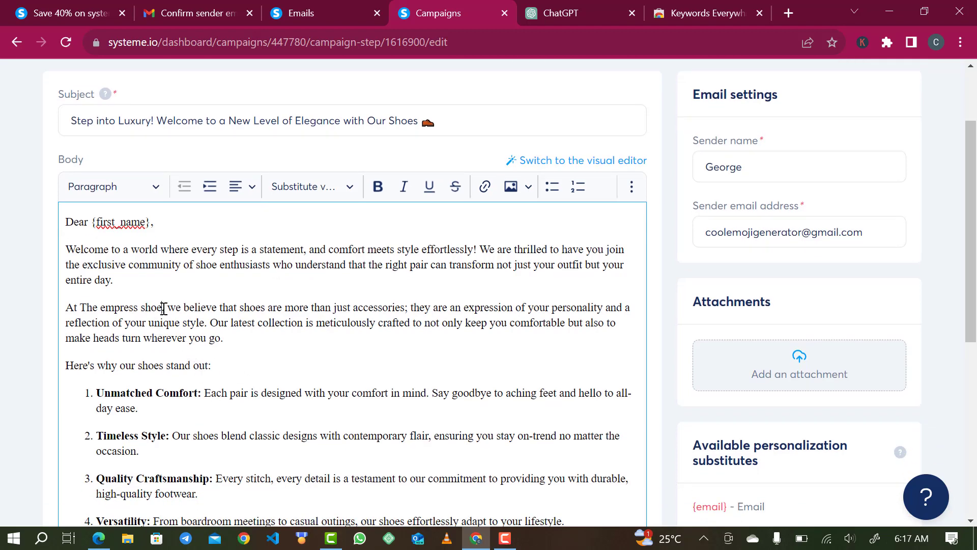
drag(163, 308, 80, 296)
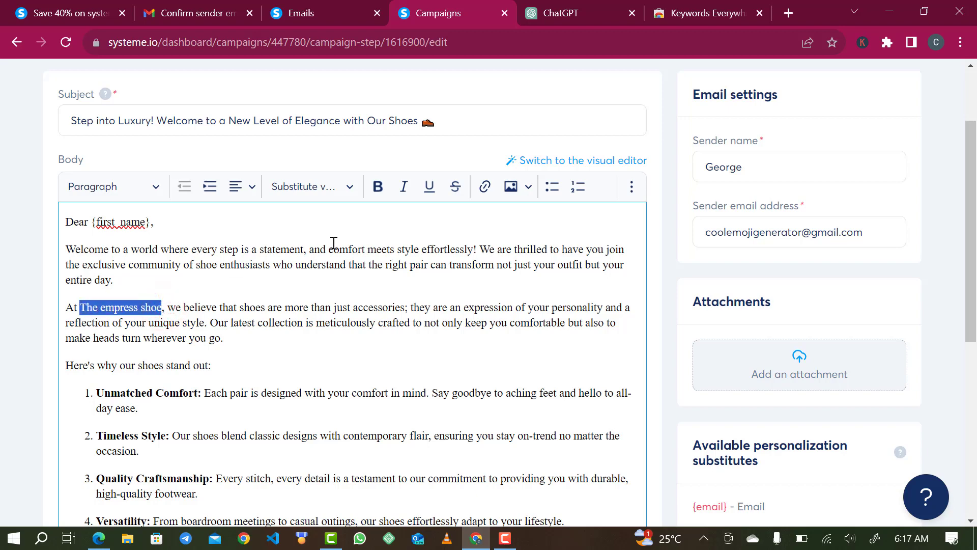
click(377, 189)
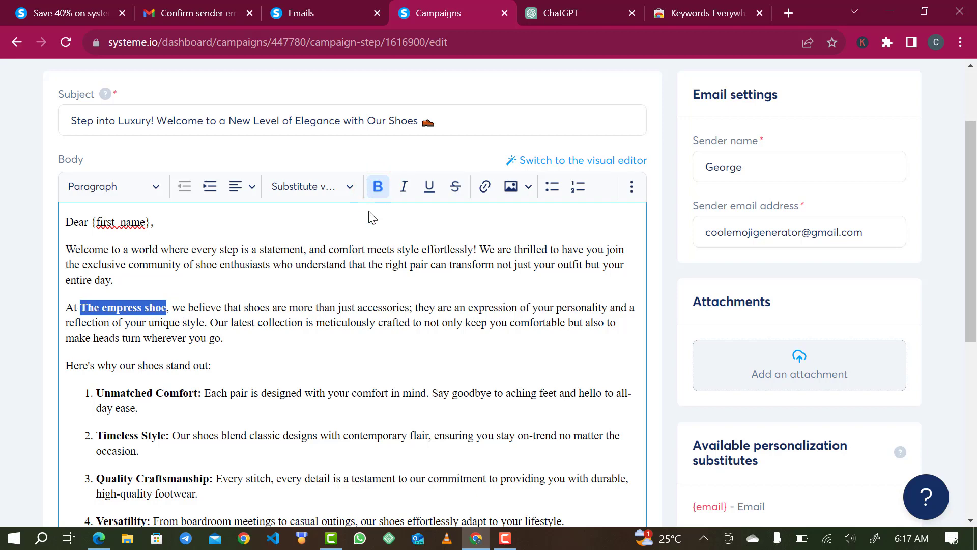
click(287, 349)
click(148, 311)
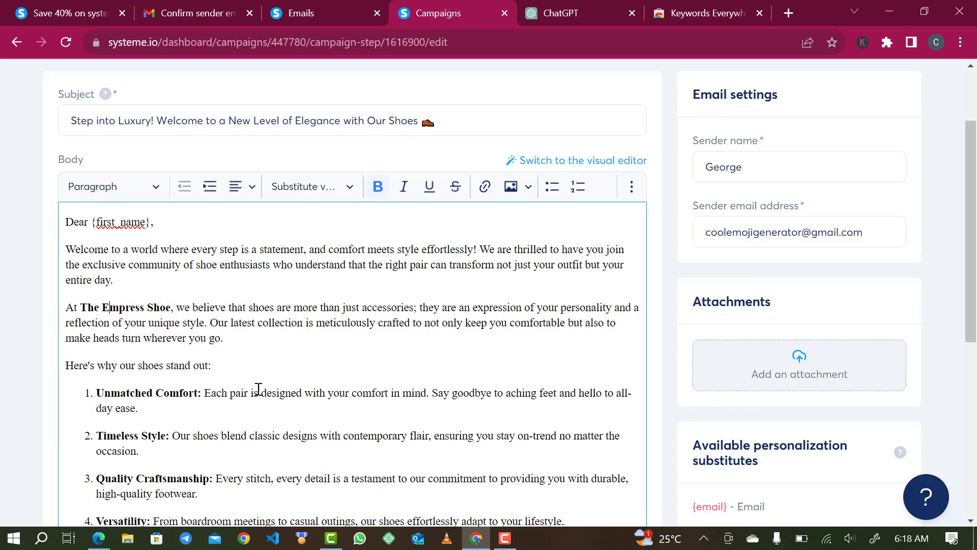
scroll(286, 407, down, 3)
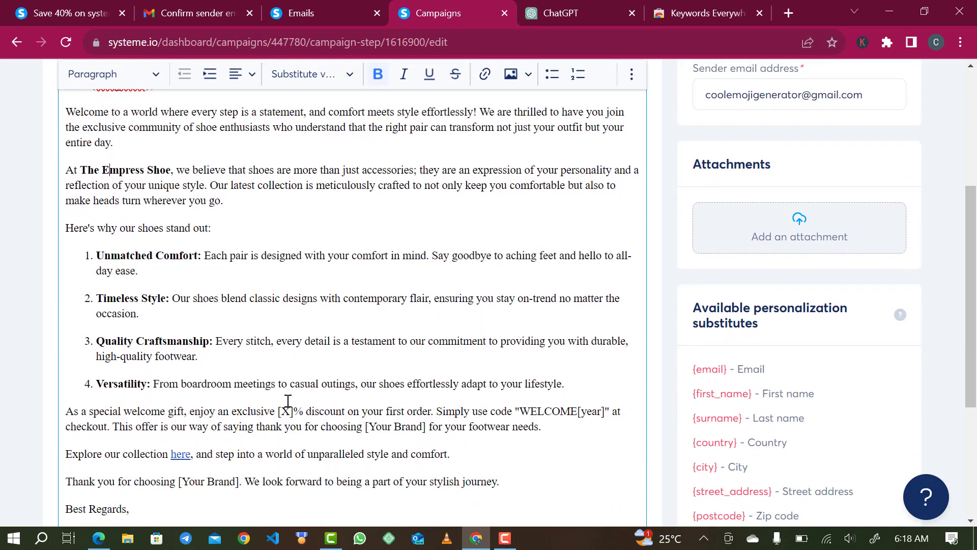
scroll(288, 401, down, 5)
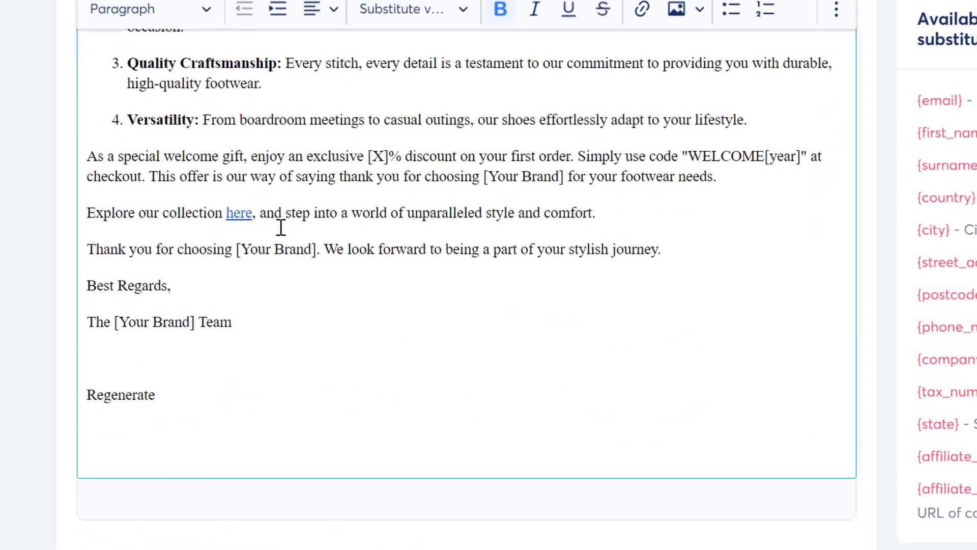
Remove the old ChatGPT link from the word 'here'.
click(237, 213)
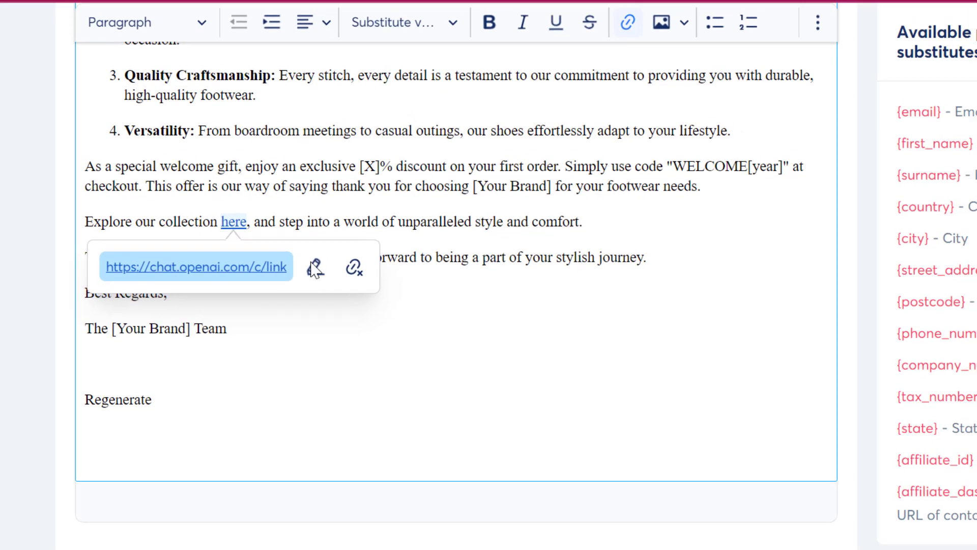
click(315, 266)
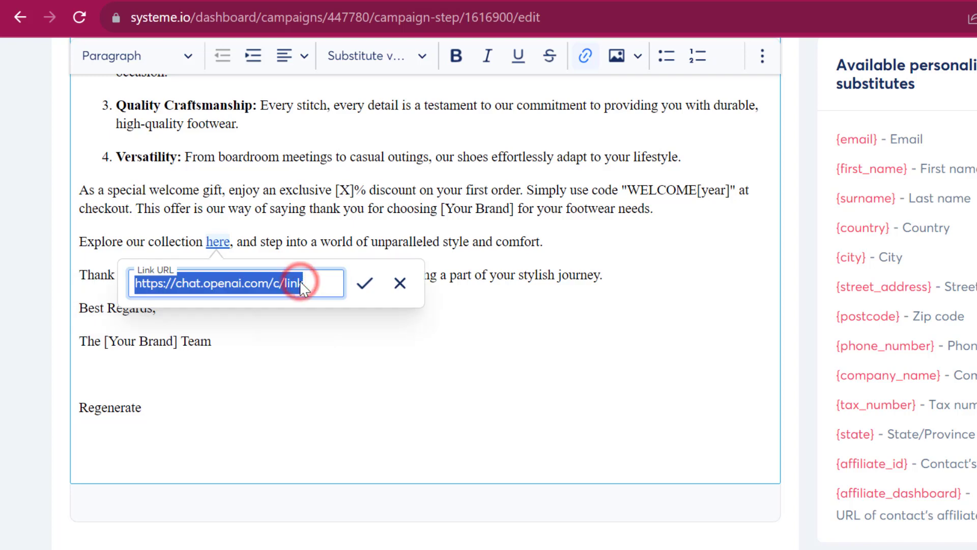
key(BackSpace)
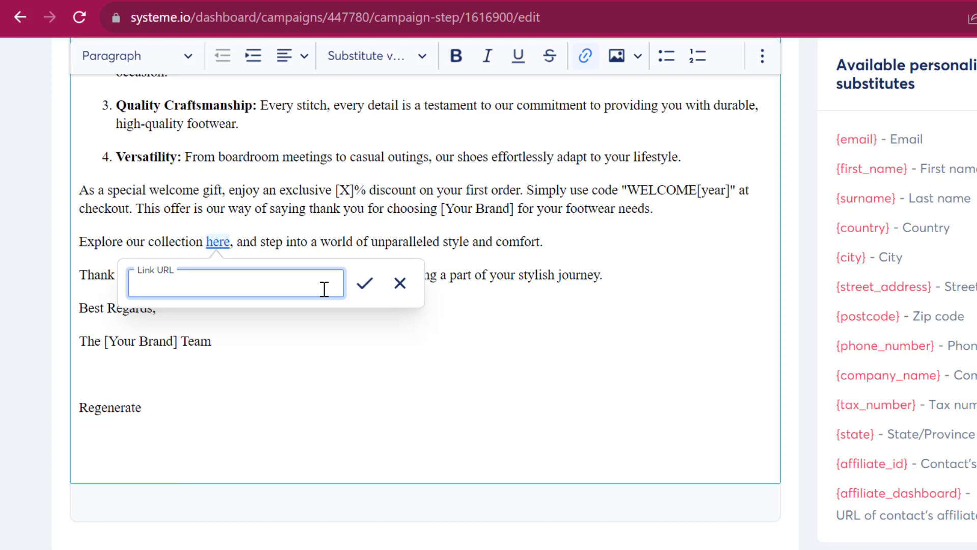
text(thegeorgedigi)
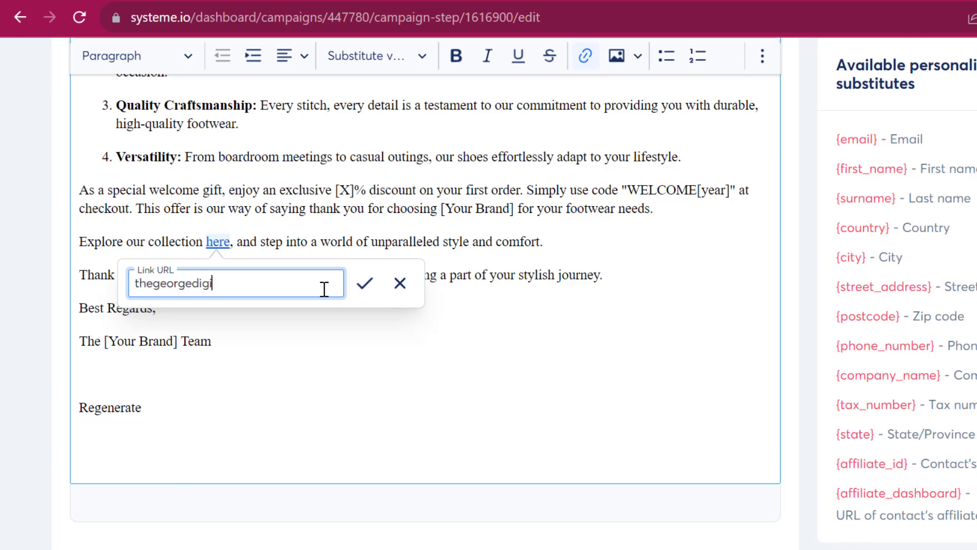
key(ctrl+a)
click(399, 283)
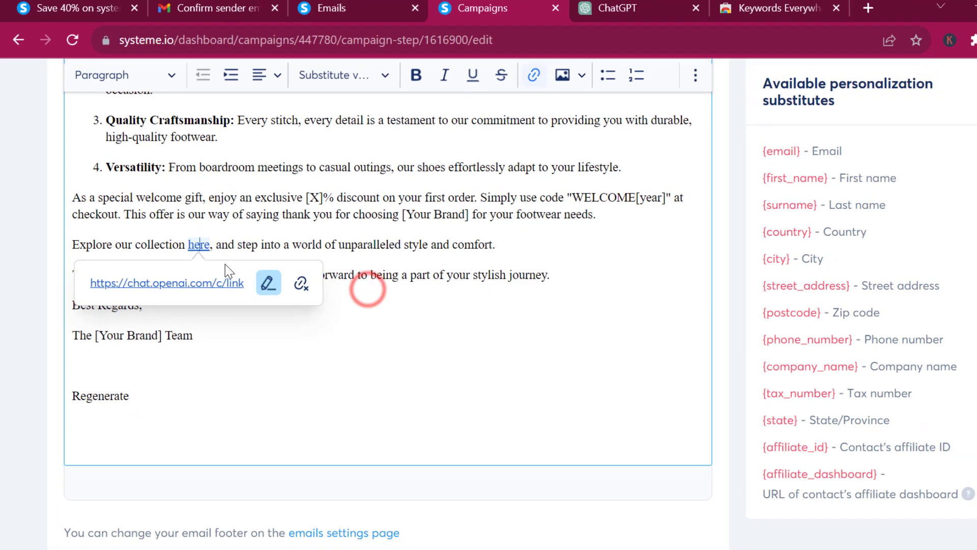
click(301, 283)
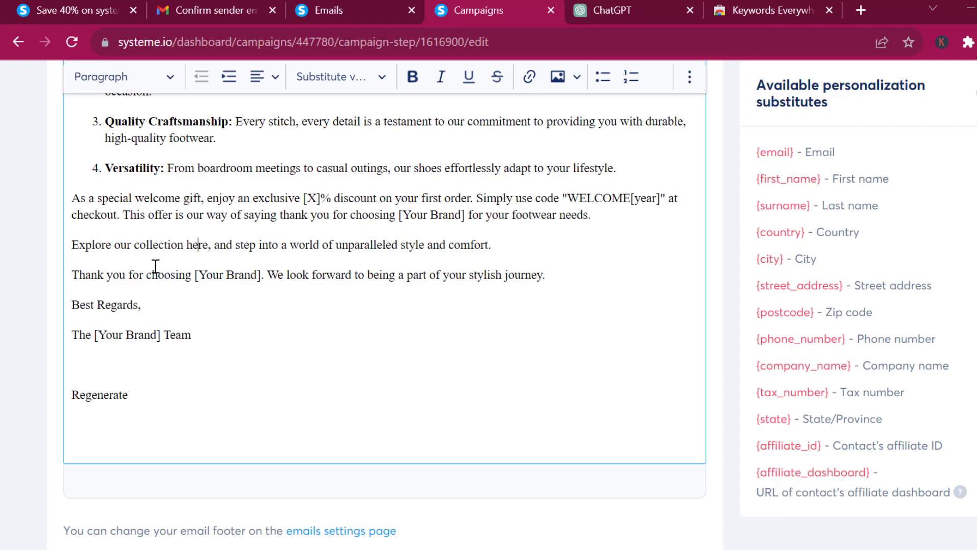
Link the word 'here' to thegeorgedigitals.com.ng.
double_click(208, 246)
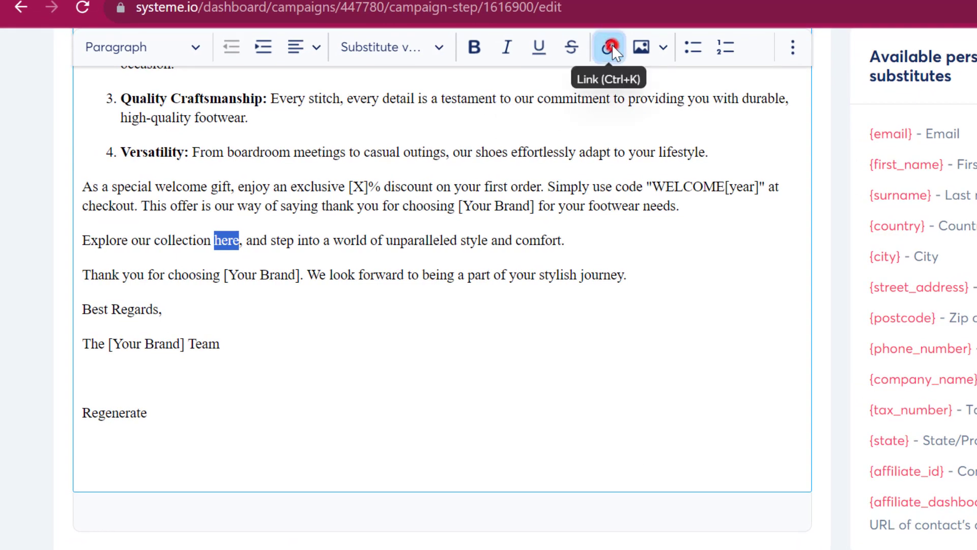
click(612, 45)
text(thegoe)
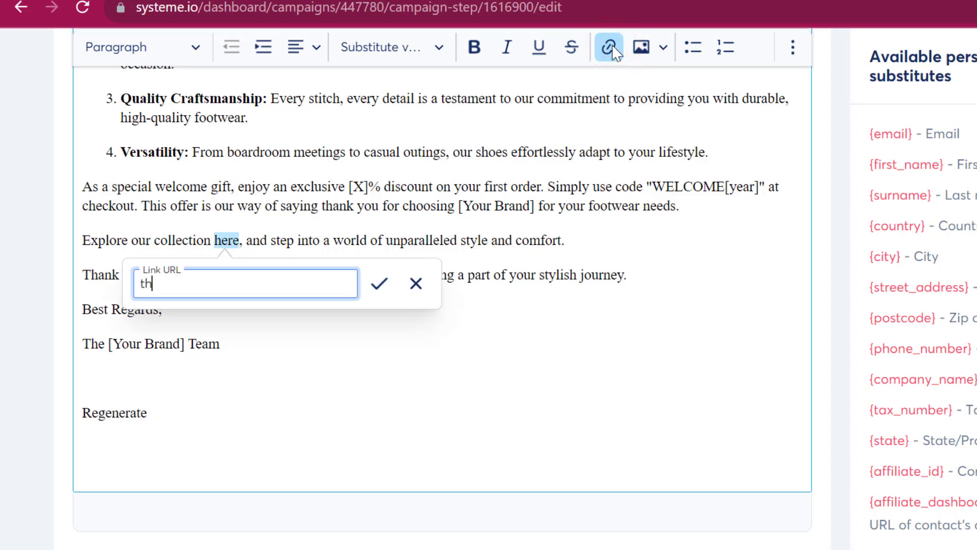
key(BackSpace)
key(BackSpace)
text(eorgedigital)
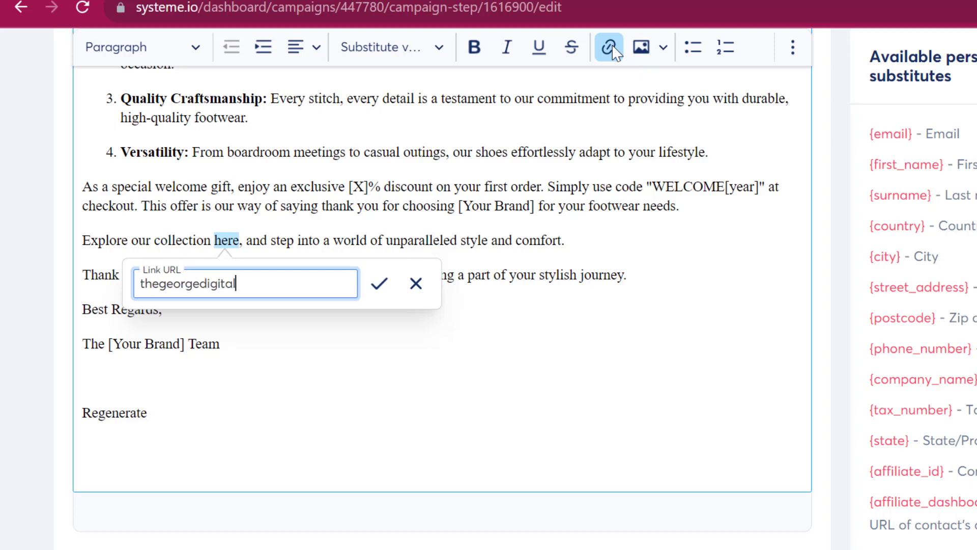
text(s.com.ng)
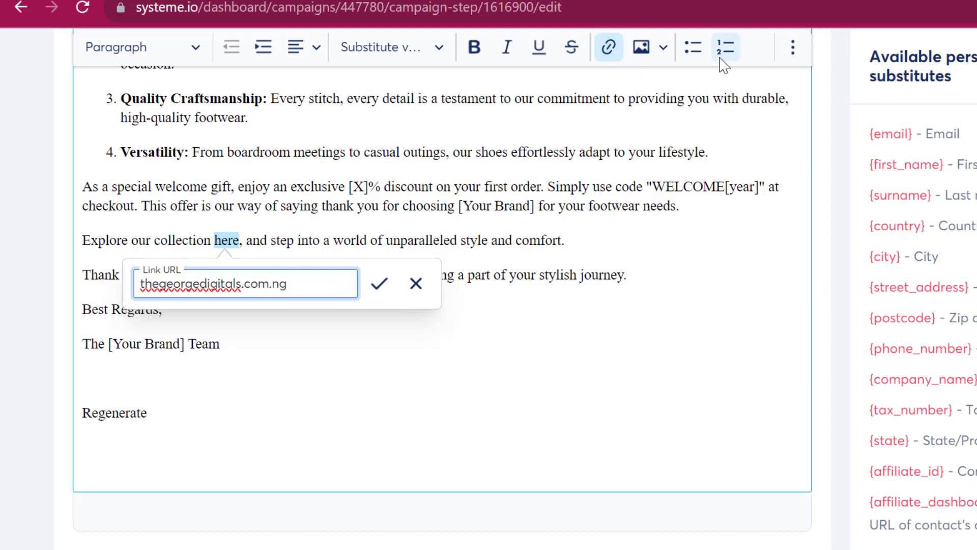
click(380, 283)
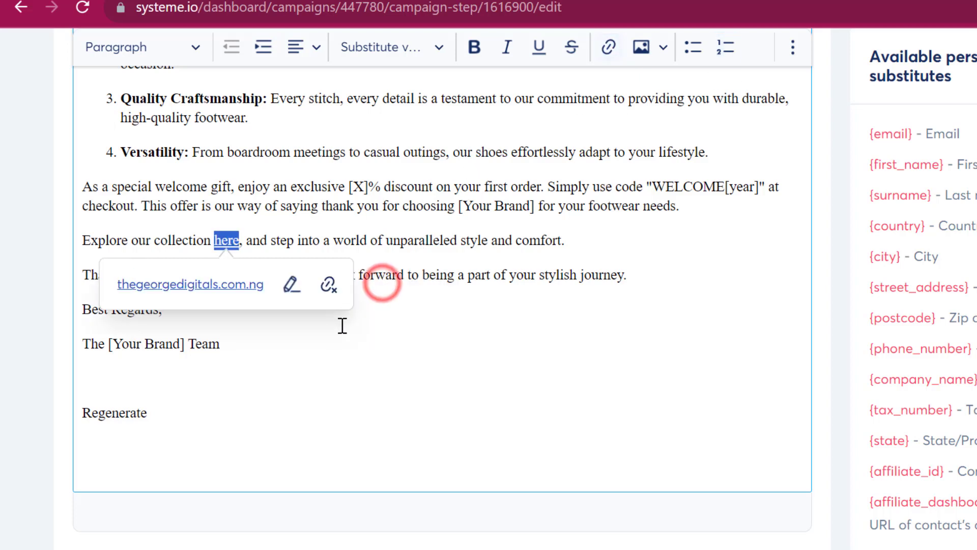
click(362, 373)
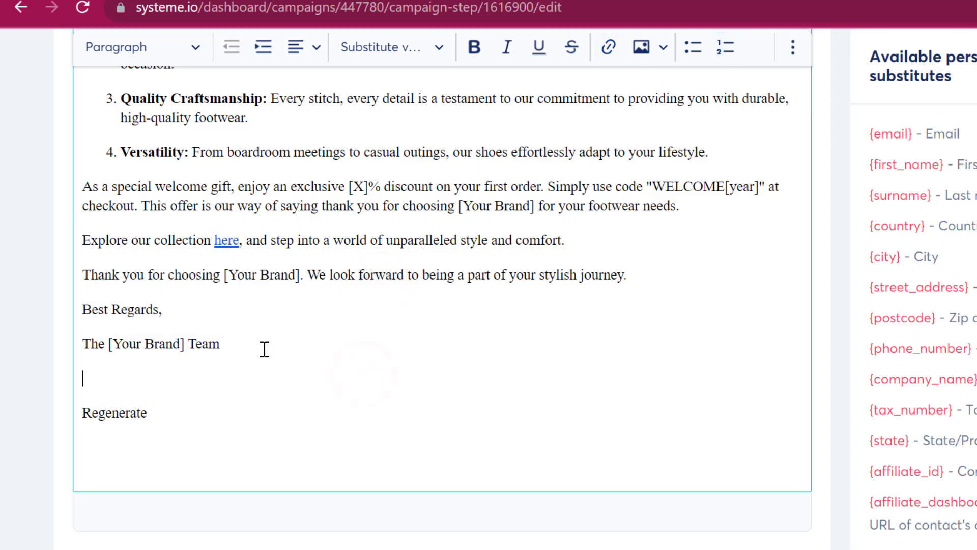
Replace '[Your Brand] Team' in the sign-off with 'The Empress Shoe'.
click(226, 349)
drag(225, 349, 112, 347)
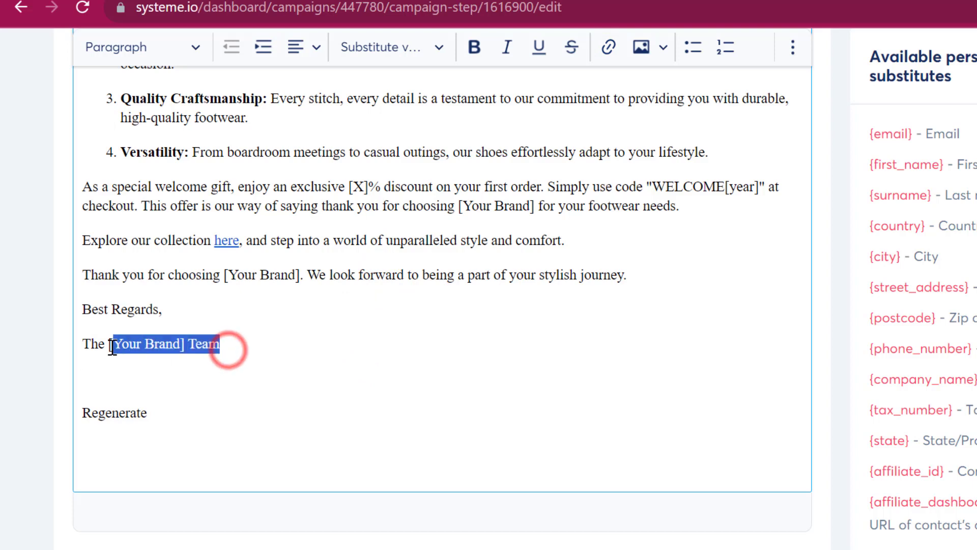
key(BackSpace)
key(BackSpace)
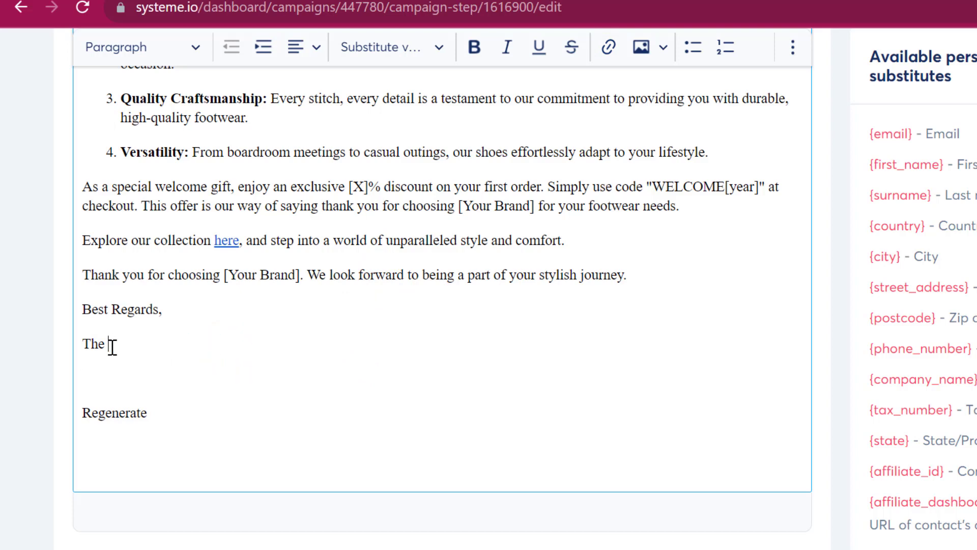
text(E)
key(BackSpace)
text(Empo)
key(BackSpace)
text(ress Shoe)
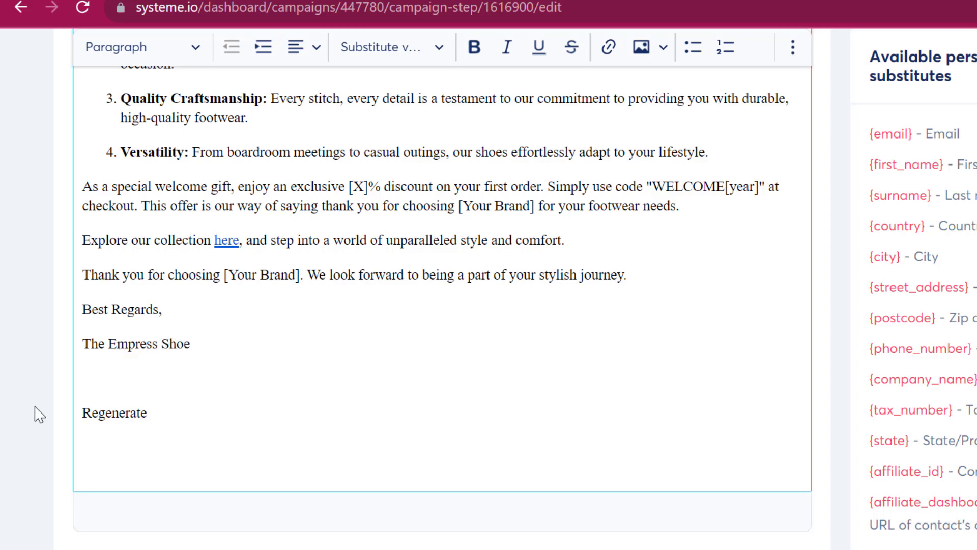
Replace the stray Regenerate line with the sender's first name and the title CEO.
drag(152, 412, 72, 393)
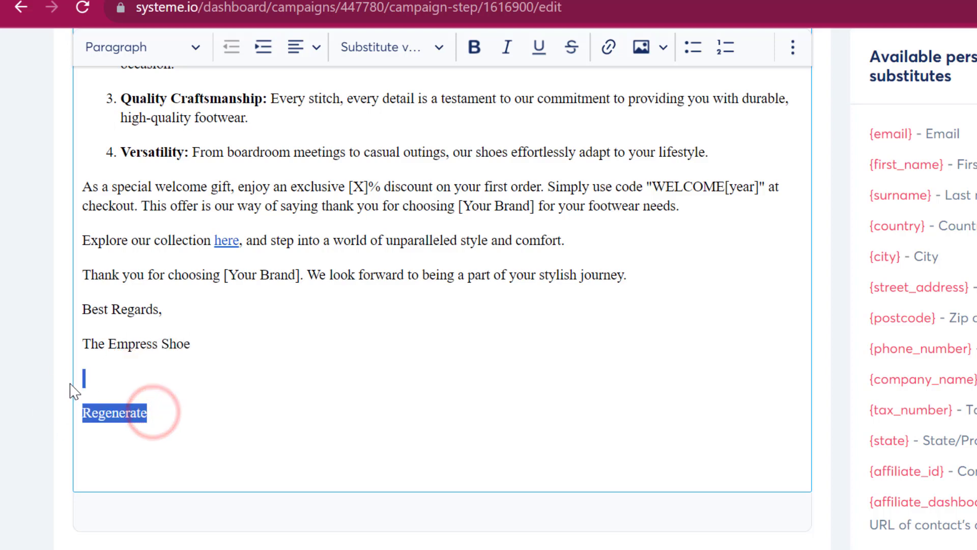
key(BackSpace)
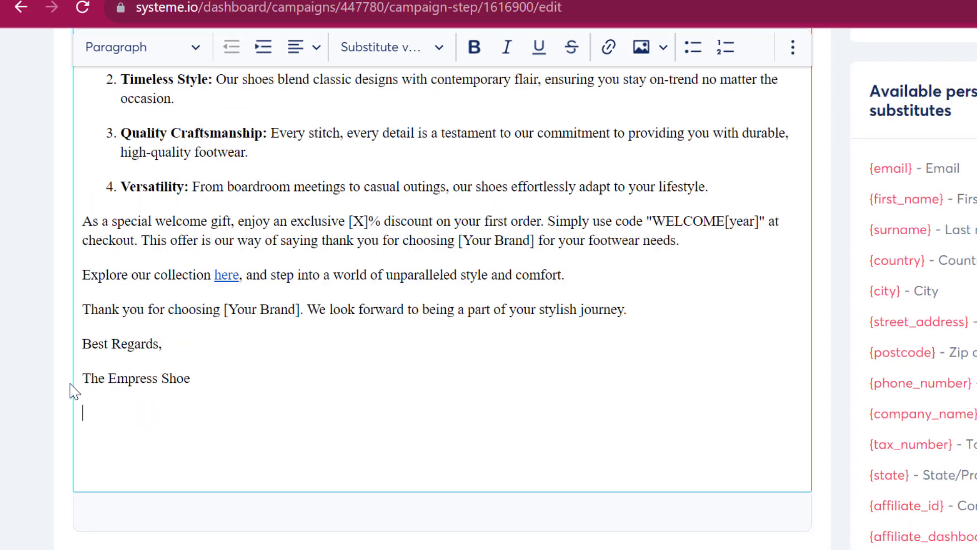
text(CEo)
key(BackSpace)
text(O)
click(190, 396)
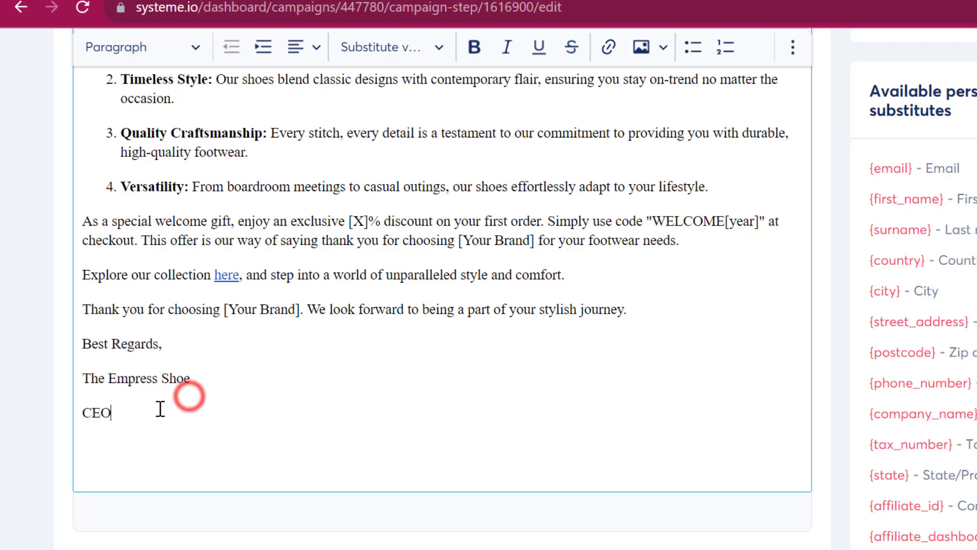
click(77, 402)
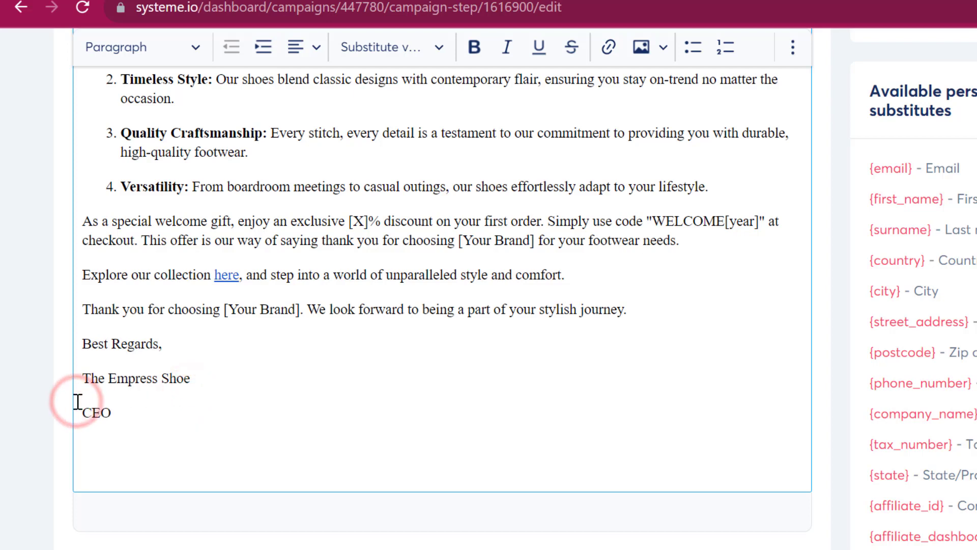
key(Return)
key(Up)
text(George)
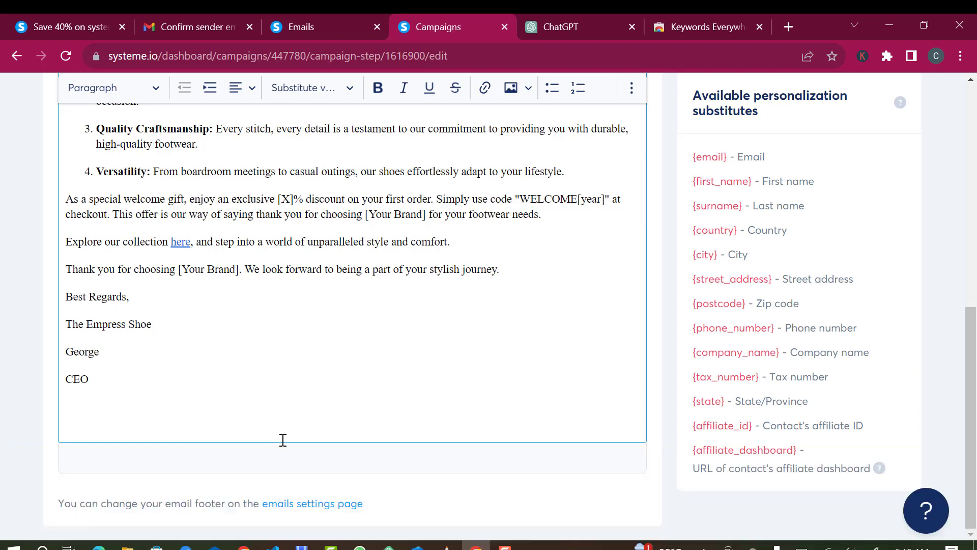
Publish and activate the welcome email with default settings, returning to the Demo campaign's email list.
scroll(238, 375, up, 8)
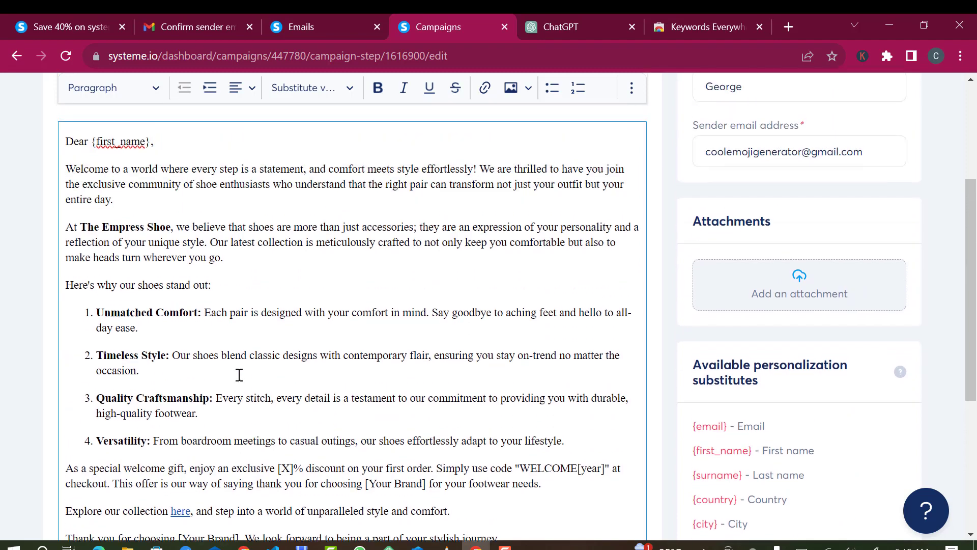
scroll(238, 375, up, 2)
scroll(239, 375, down, 3)
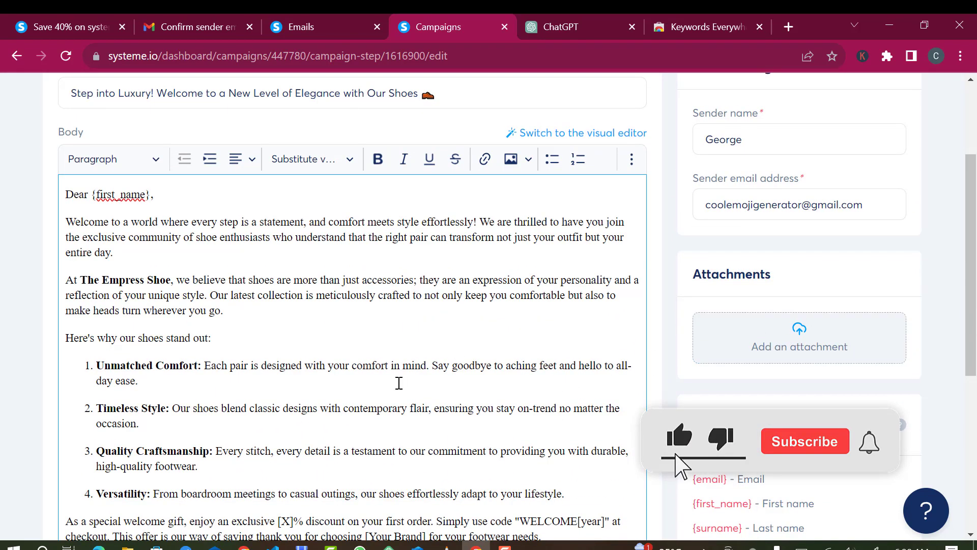
scroll(213, 272, up, 3)
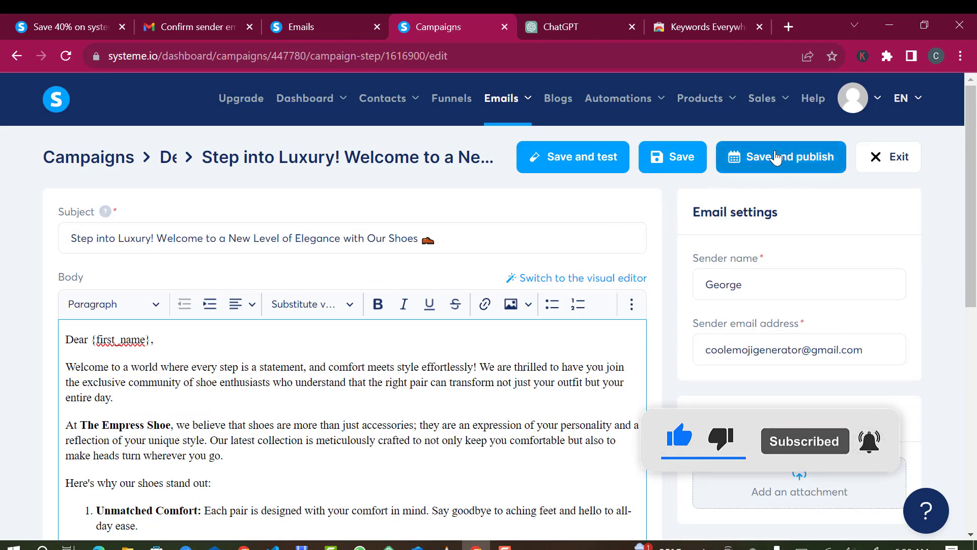
click(780, 159)
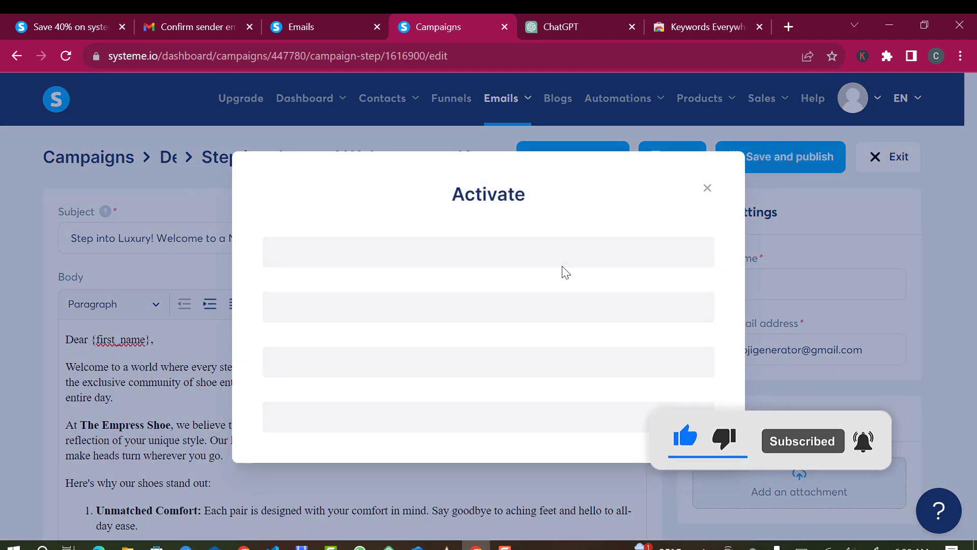
click(530, 246)
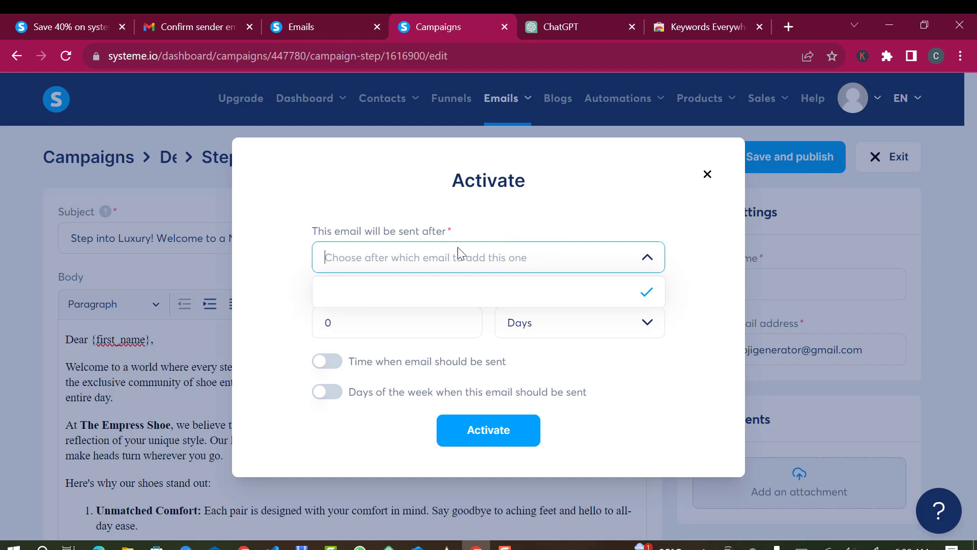
click(534, 217)
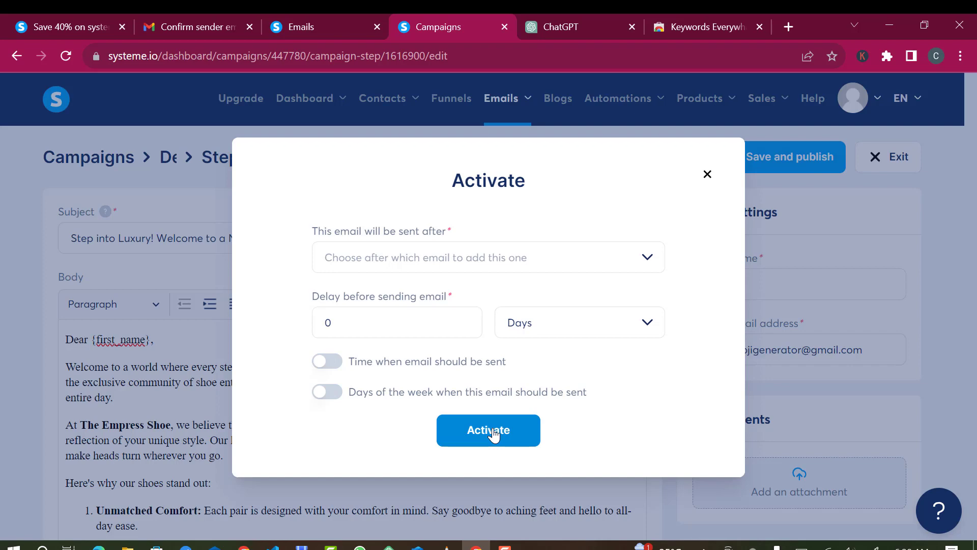
click(492, 433)
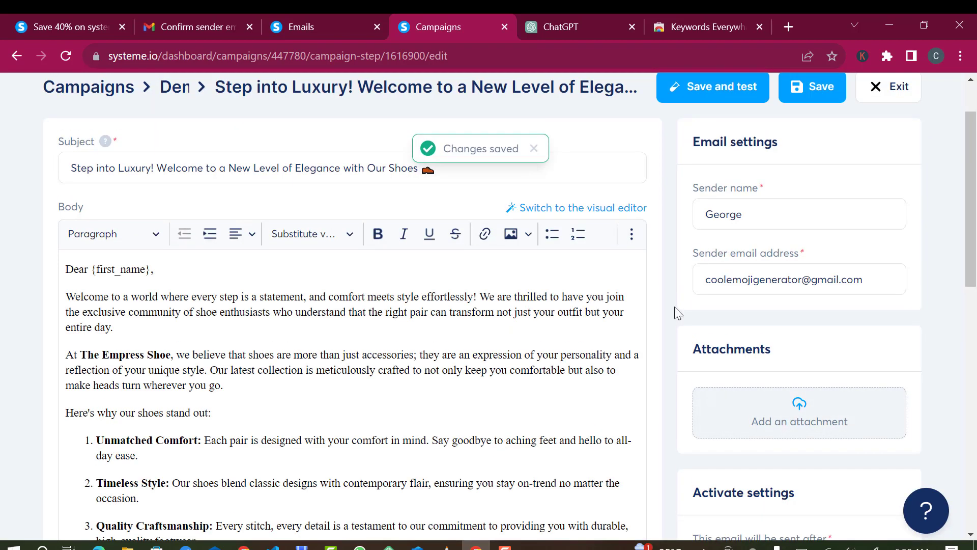
click(895, 87)
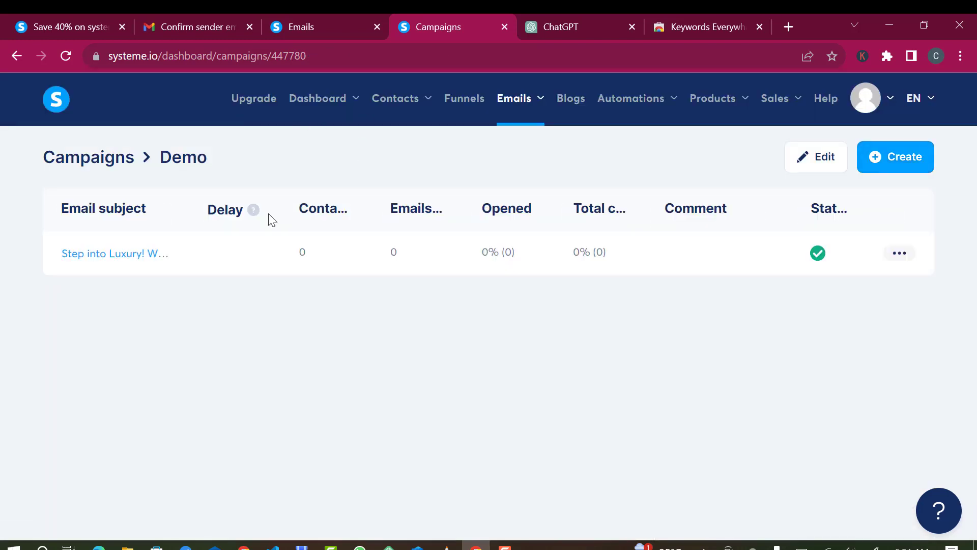
Rerun the ChatGPT marketing email template with the keyword 'Discount Sales' replacing 'welcome'.
click(551, 25)
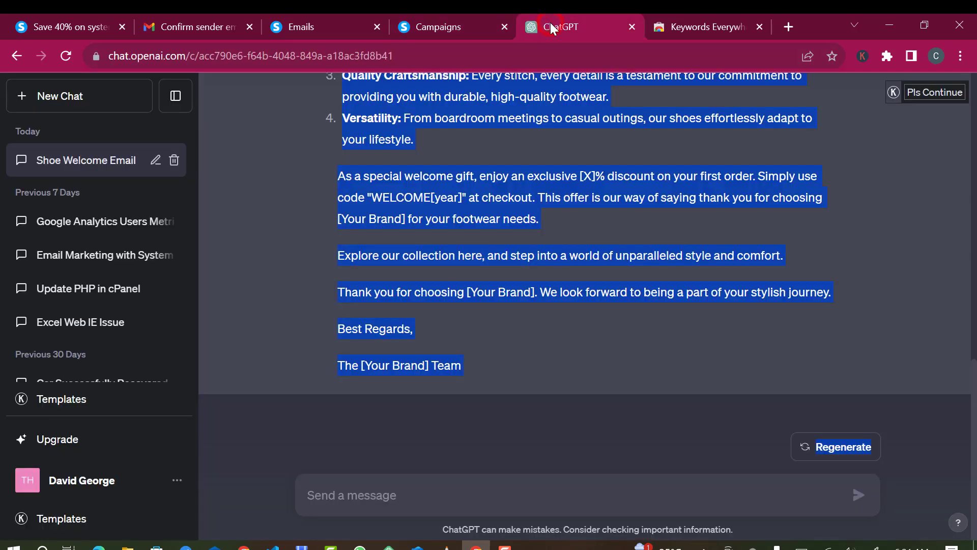
click(542, 321)
scroll(542, 320, up, 10)
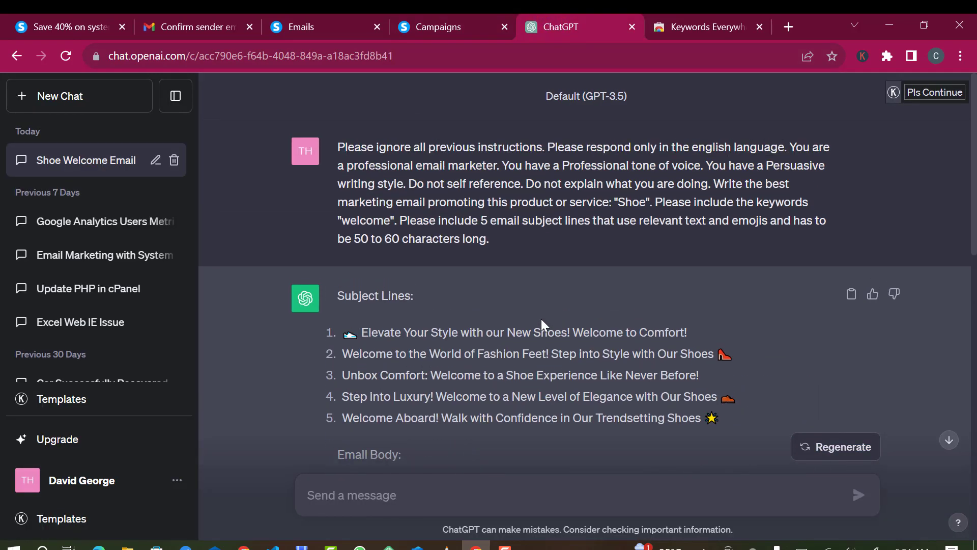
click(79, 399)
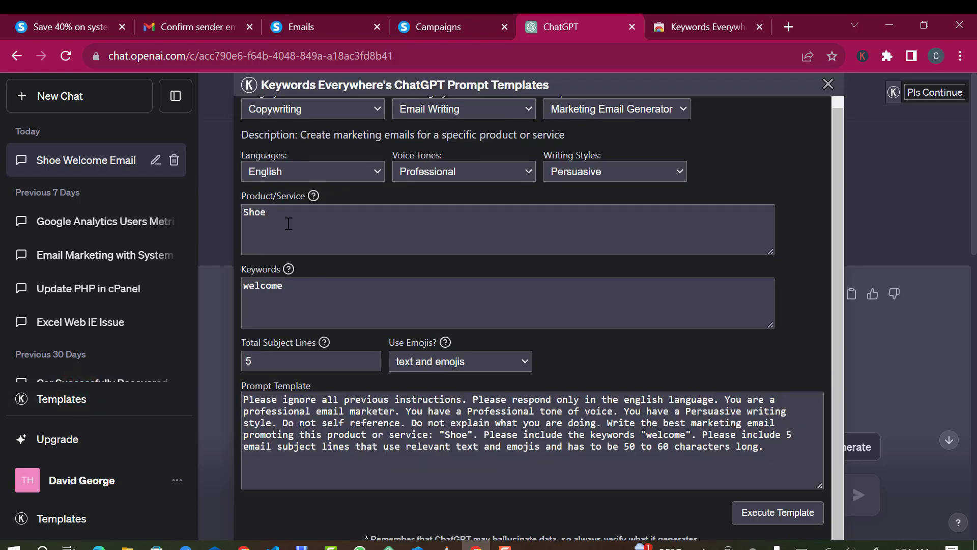
double_click(287, 294)
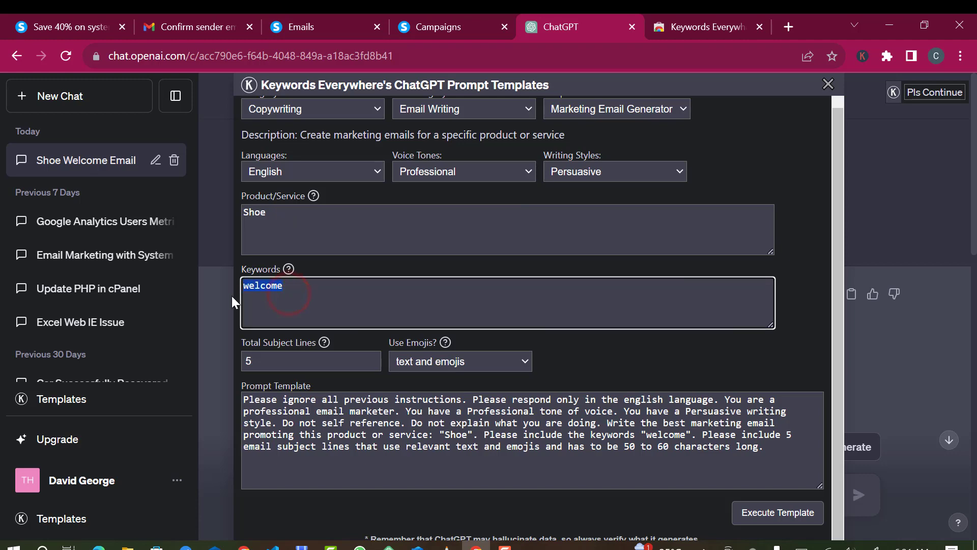
text(Dis)
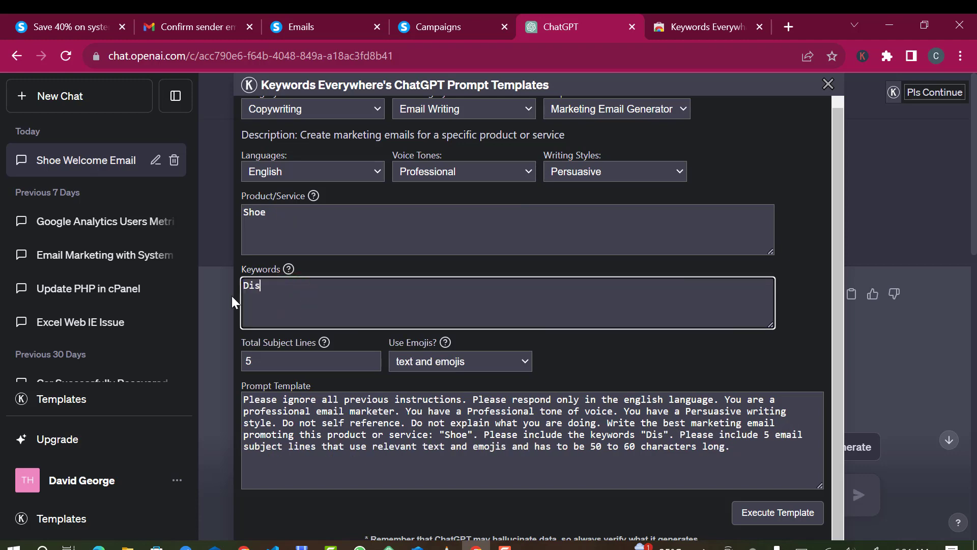
text(count)
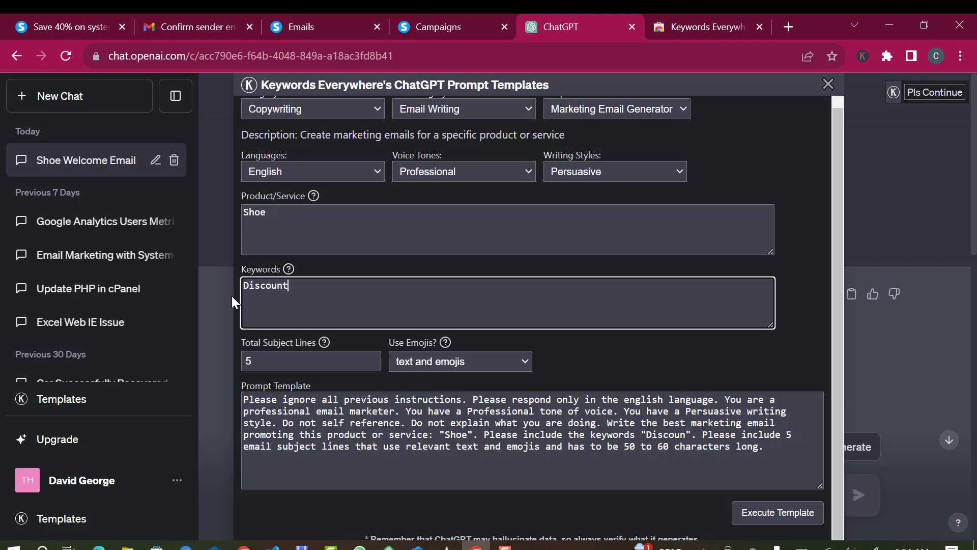
text( Sales)
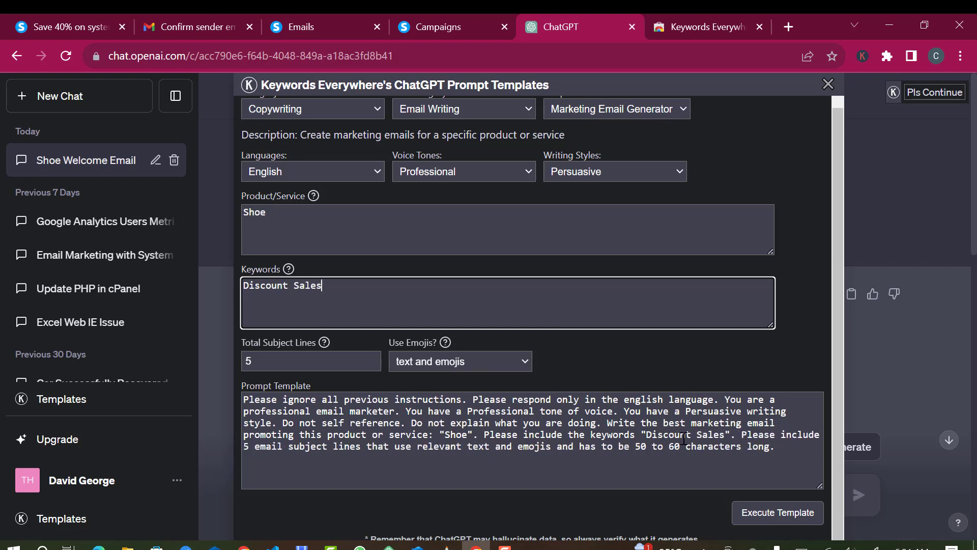
click(771, 515)
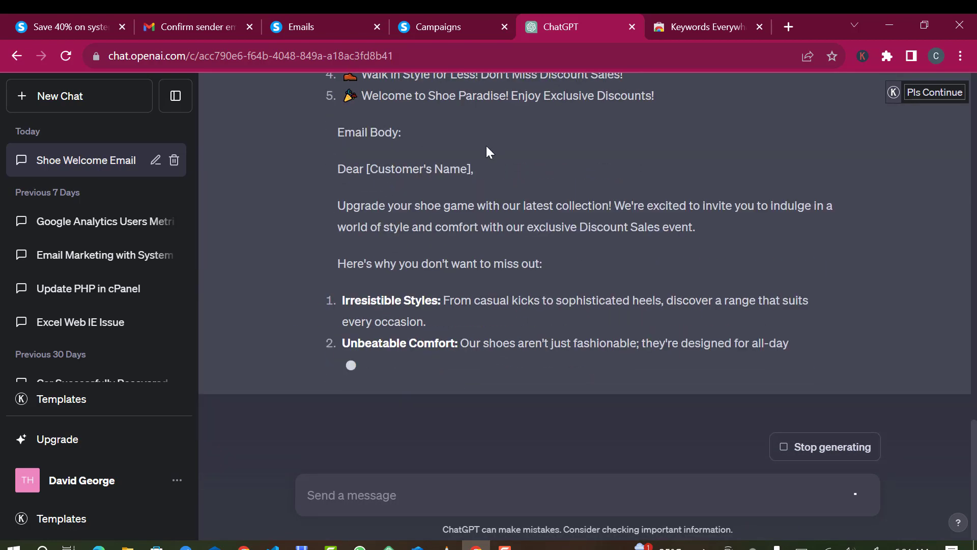
Copy the first generated subject line and go back to the Demo campaign page.
scroll(483, 154, up, 1)
scroll(484, 154, up, 2)
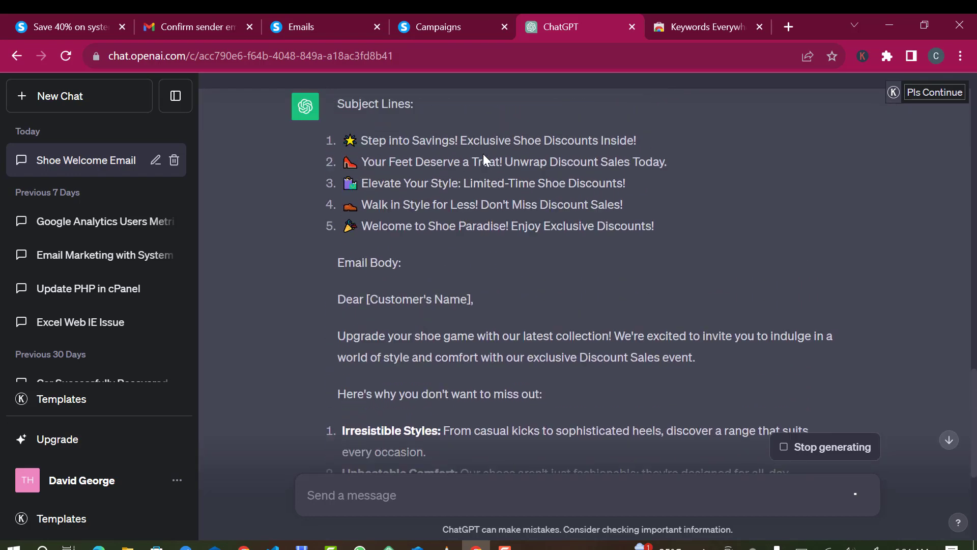
scroll(483, 154, up, 1)
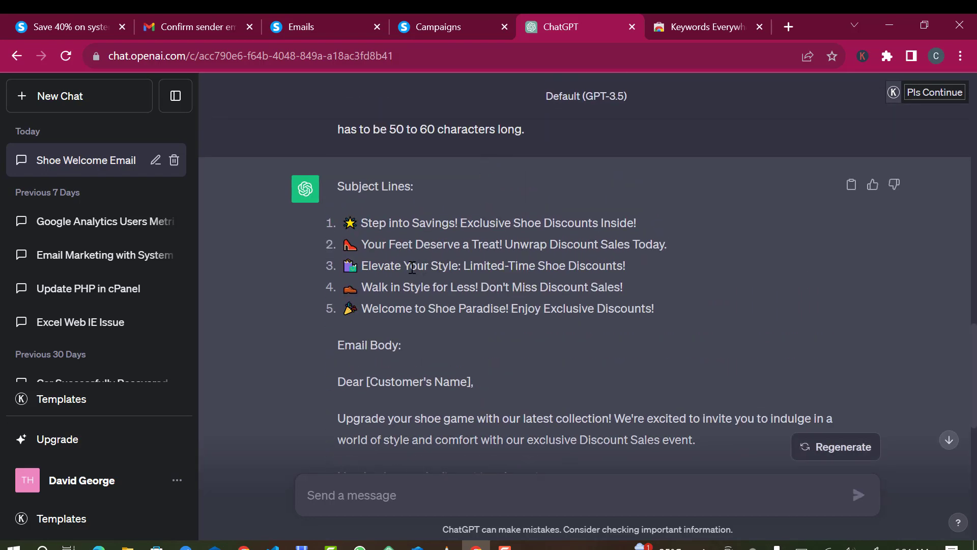
triple_click(381, 227)
key(ctrl+c)
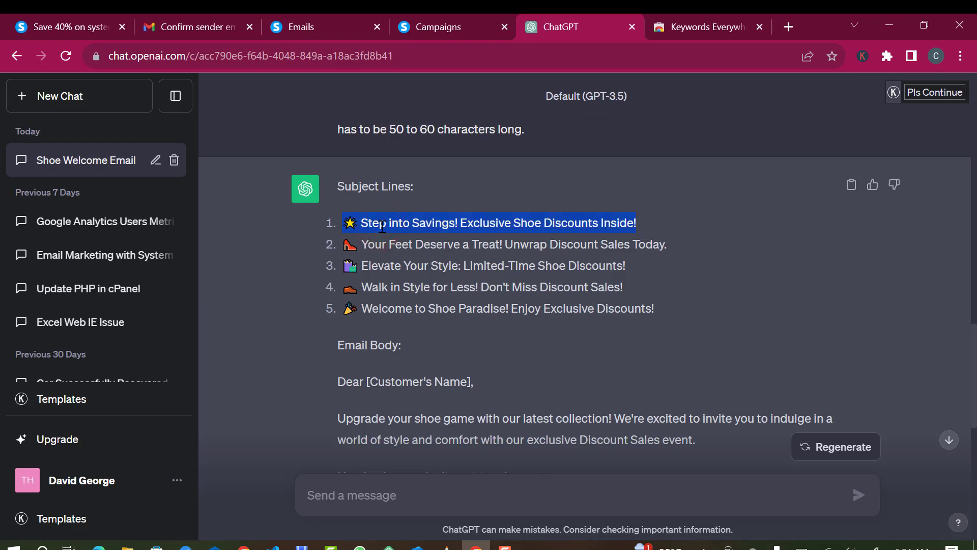
scroll(516, 296, down, 10)
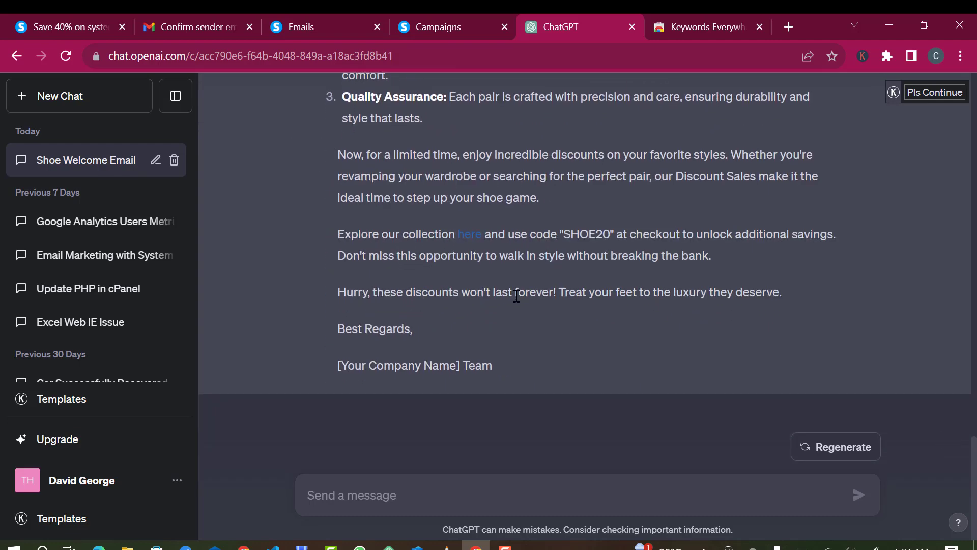
click(471, 19)
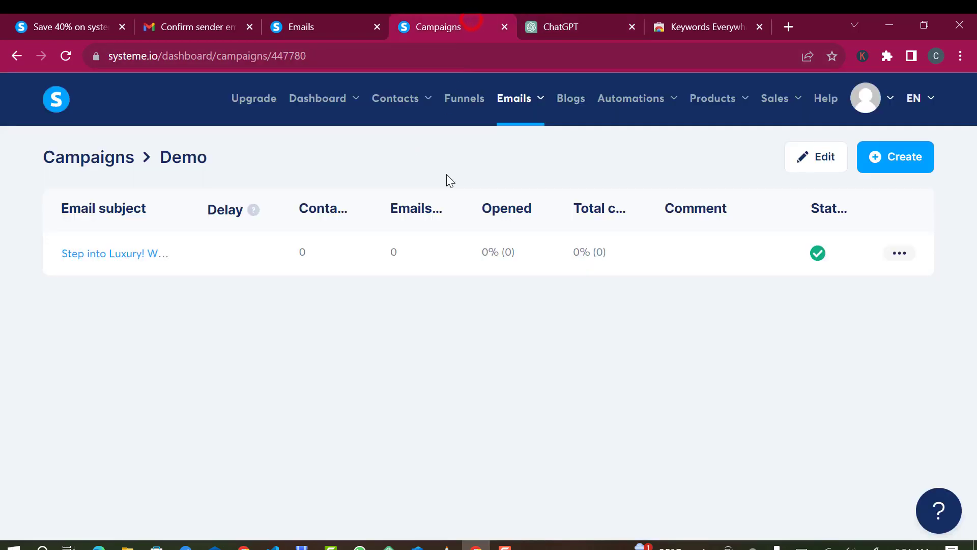
Create a visual-editor campaign step titled 'Step into Savings! Exclusive Shoe Discounts Inside!' using the first template.
click(890, 157)
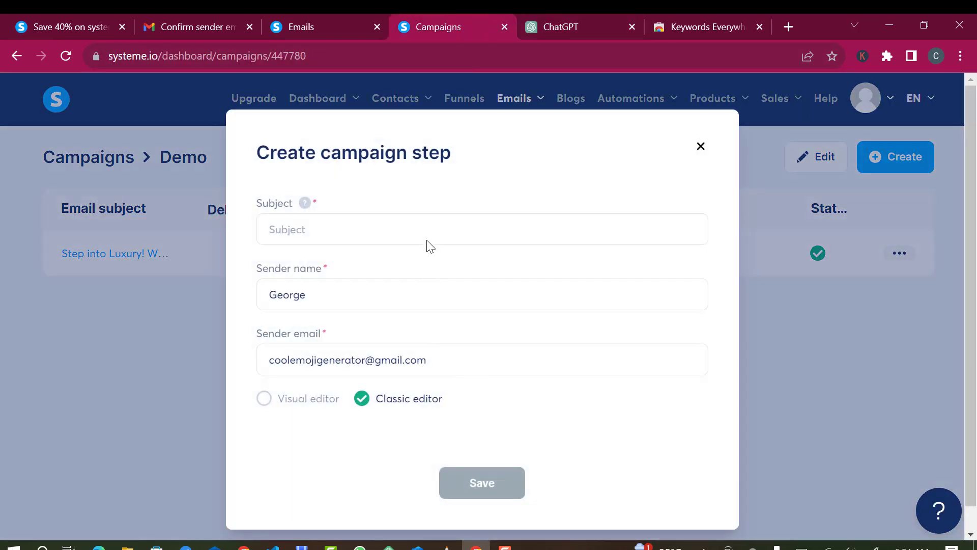
click(424, 233)
key(ctrl+v)
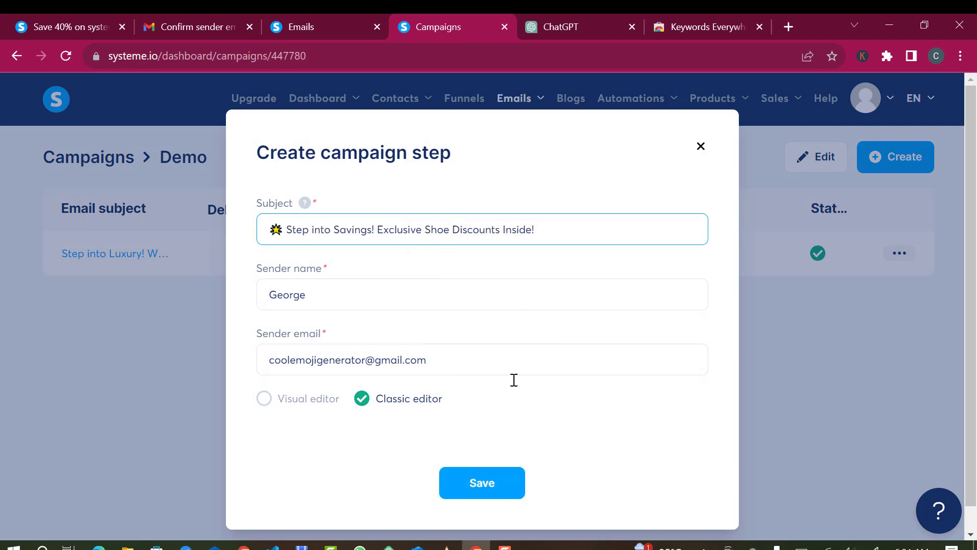
click(264, 400)
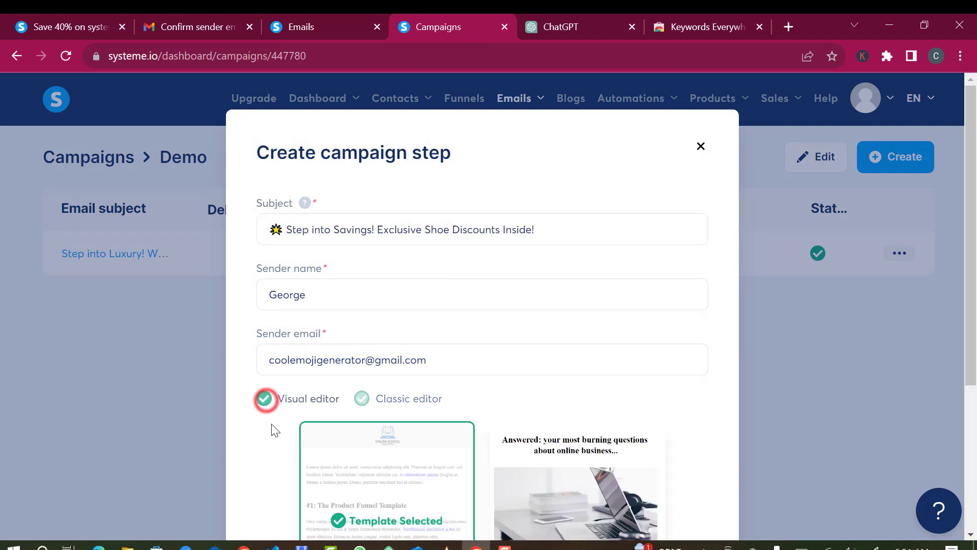
scroll(429, 422, down, 2)
scroll(429, 422, down, 2)
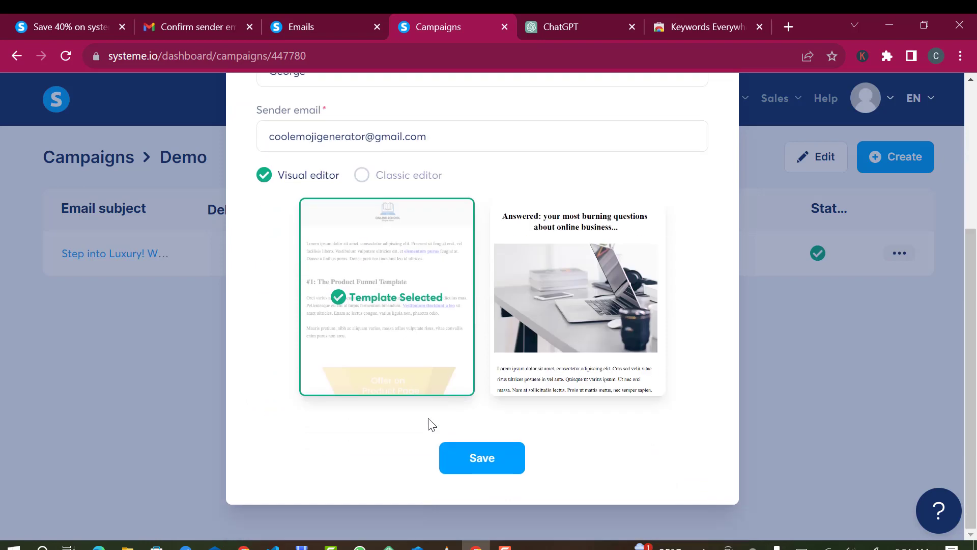
click(481, 457)
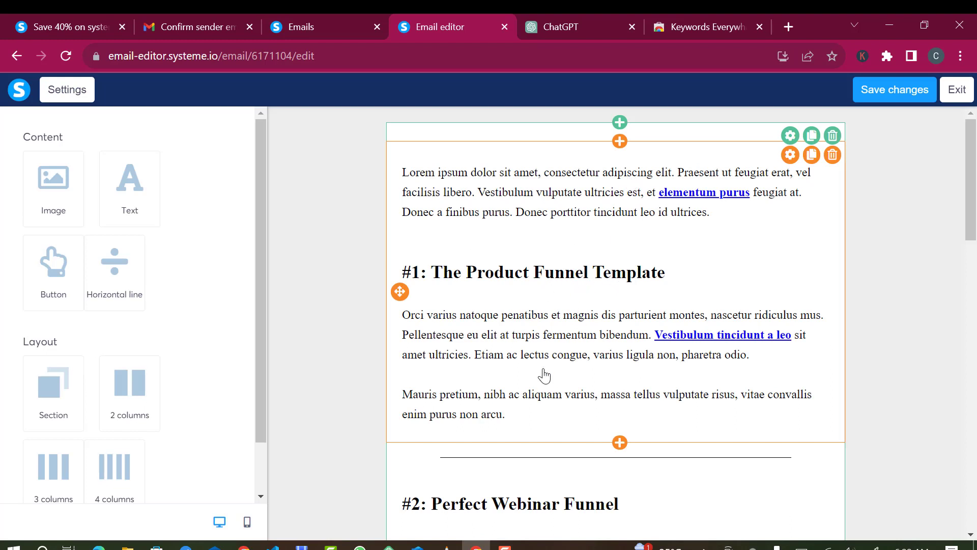
Delete every Lorem ipsum paragraph and the '#1' heading from the first text block.
triple_click(665, 175)
click(786, 192)
click(812, 242)
scroll(673, 402, down, 2)
scroll(781, 284, up, 2)
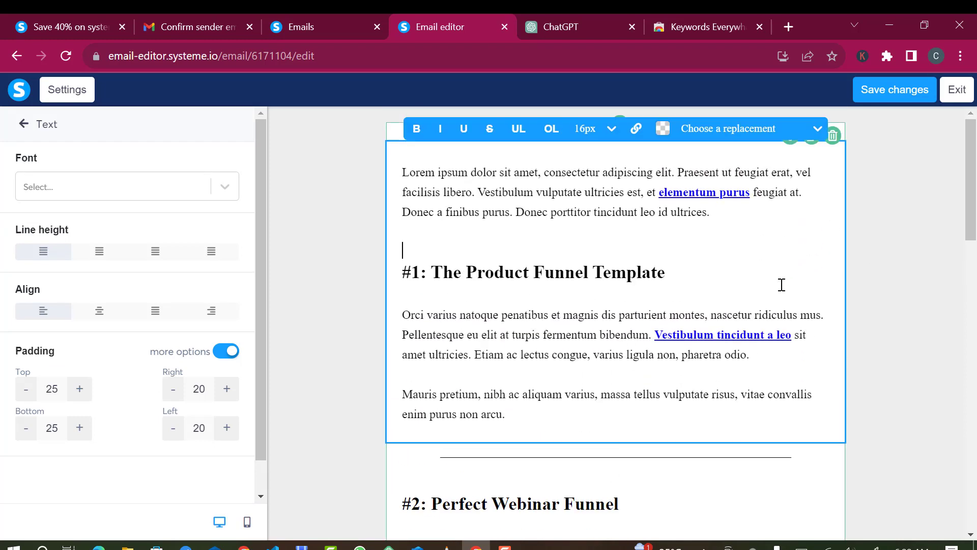
triple_click(738, 213)
key(BackSpace)
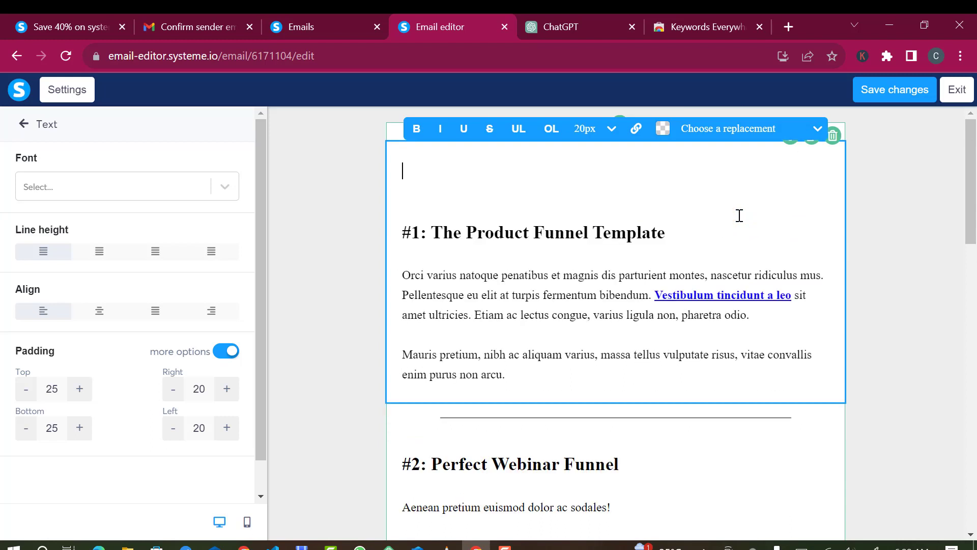
drag(748, 365, 535, 346)
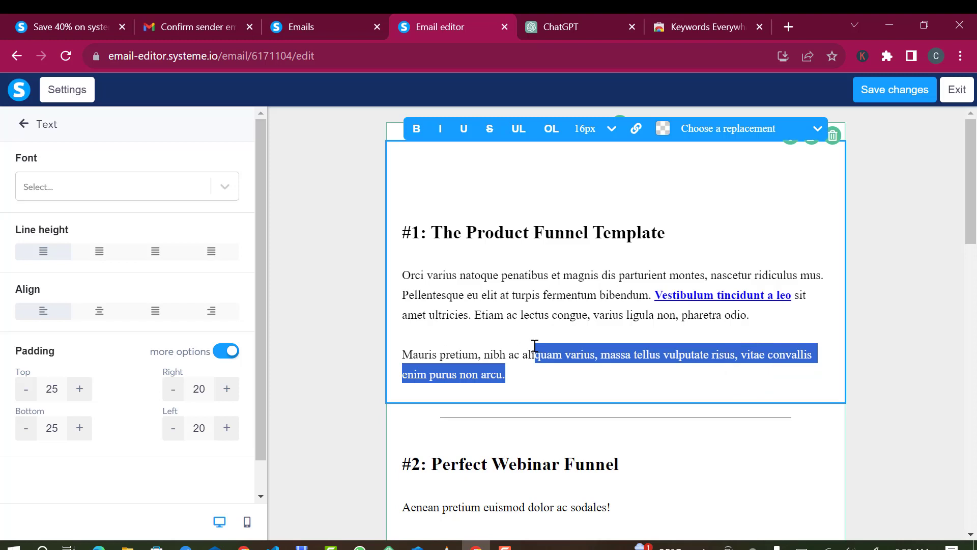
text(a)
scroll(535, 346, up, 1)
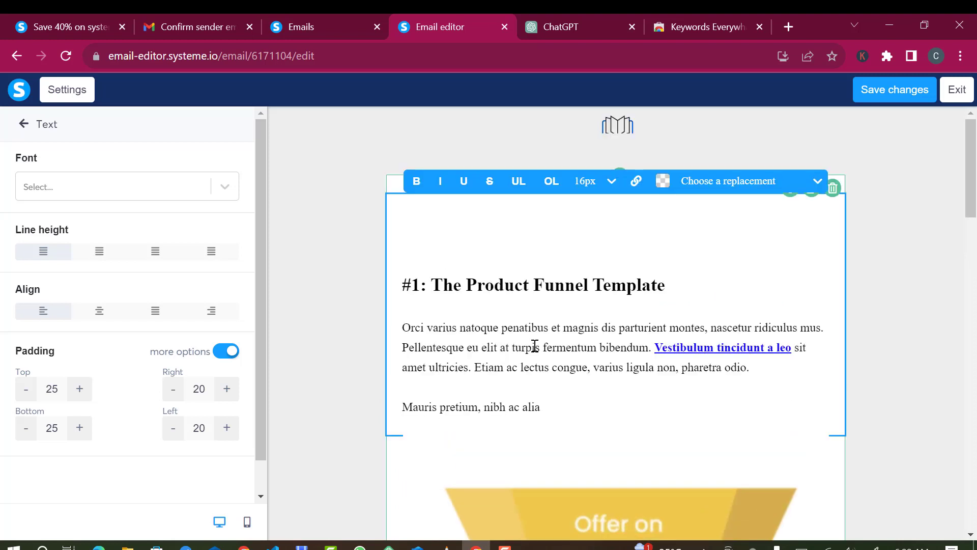
key(ctrl+a)
key(BackSpace)
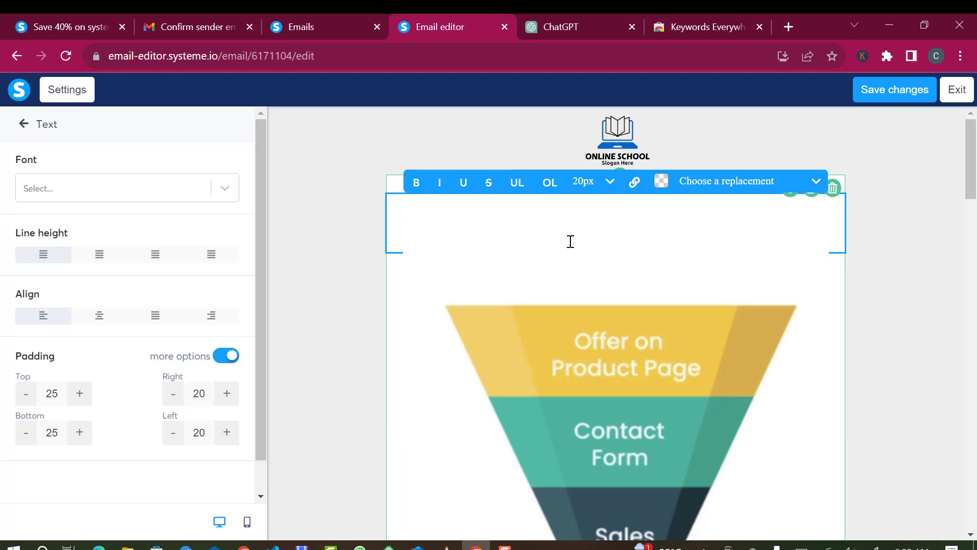
Paste the ChatGPT email body, from 'Dear' to the sign-off, into the empty text block.
click(561, 21)
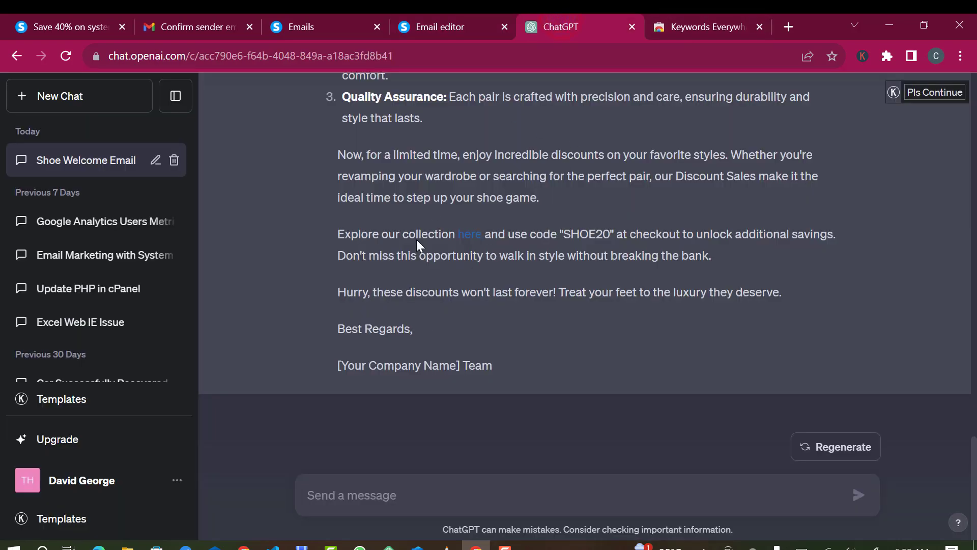
scroll(430, 206, up, 10)
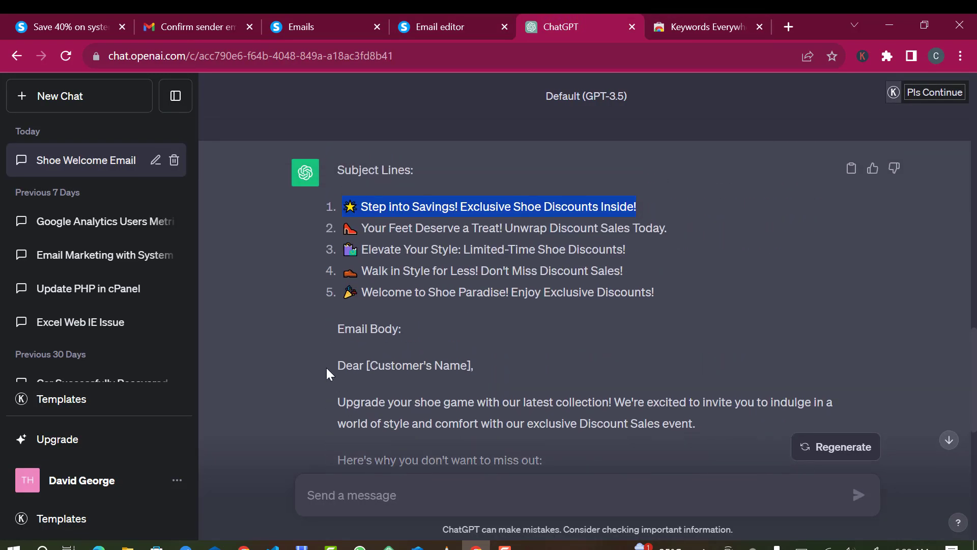
drag(335, 365, 443, 445)
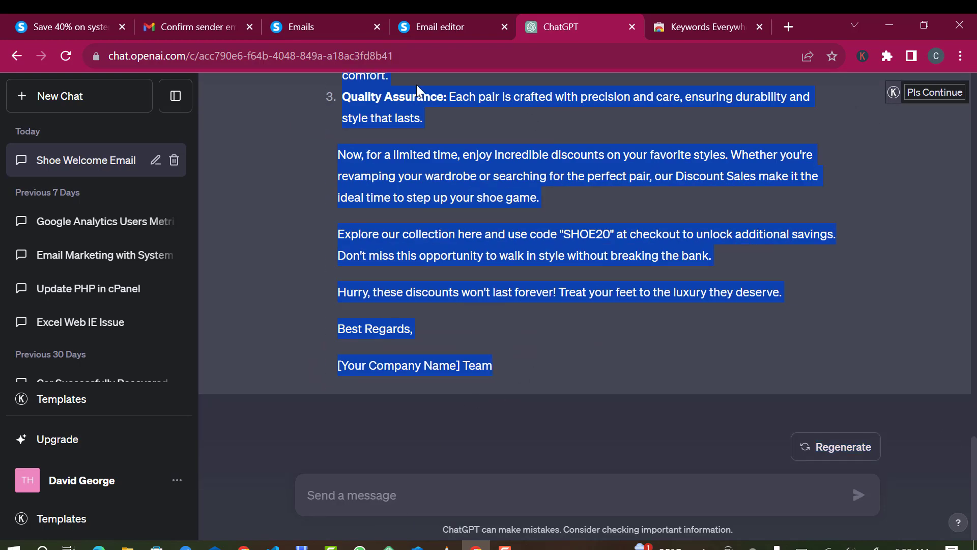
click(426, 25)
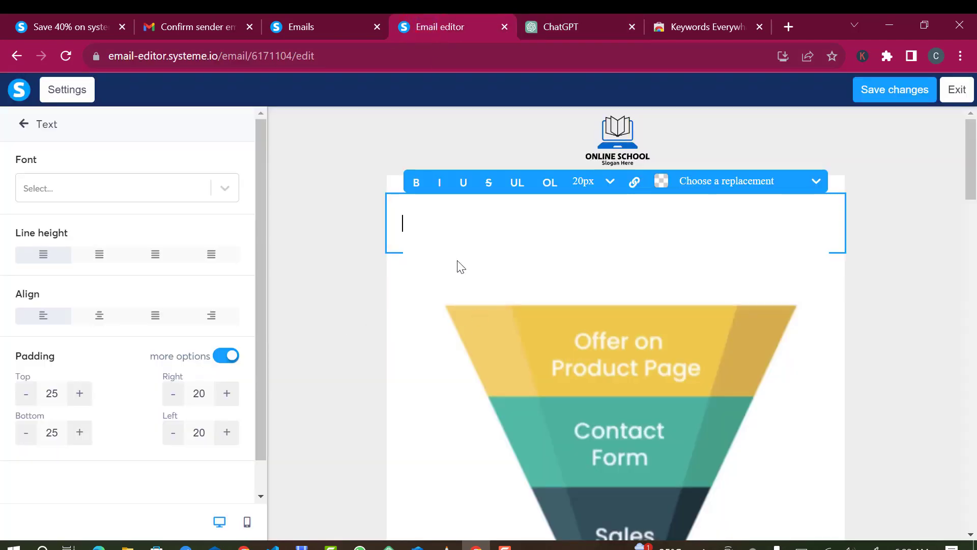
key(ctrl+v)
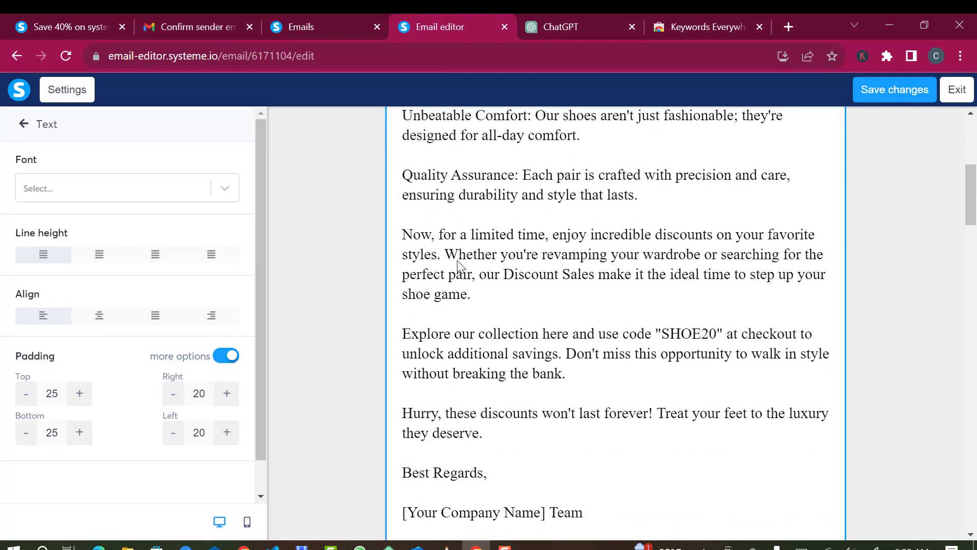
scroll(461, 267, down, 8)
Remove the funnel picture from the email's image block.
click(544, 239)
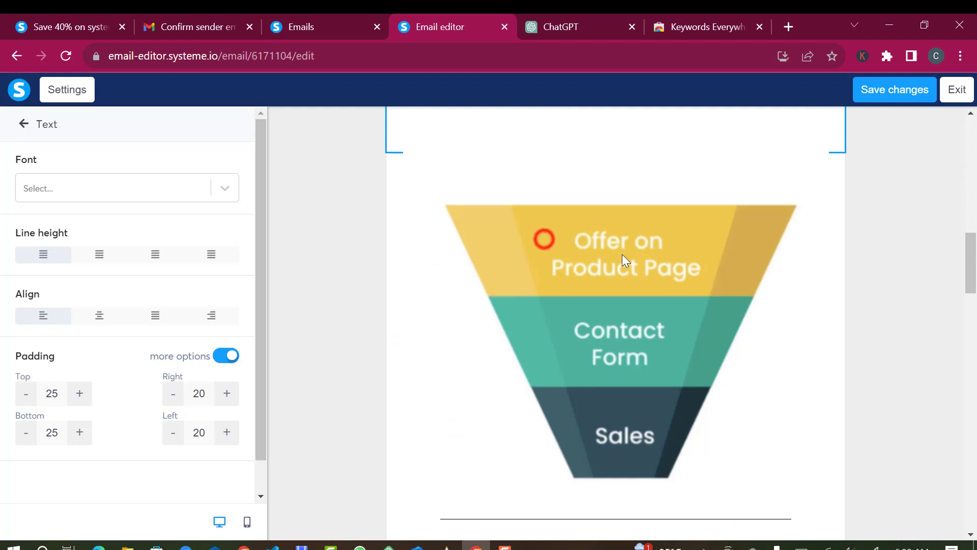
click(597, 268)
click(603, 274)
click(602, 274)
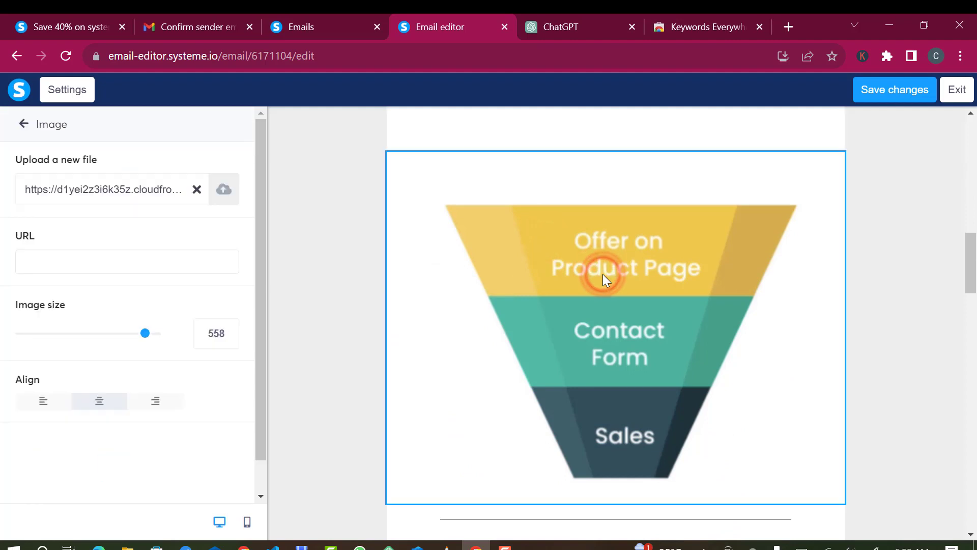
click(198, 189)
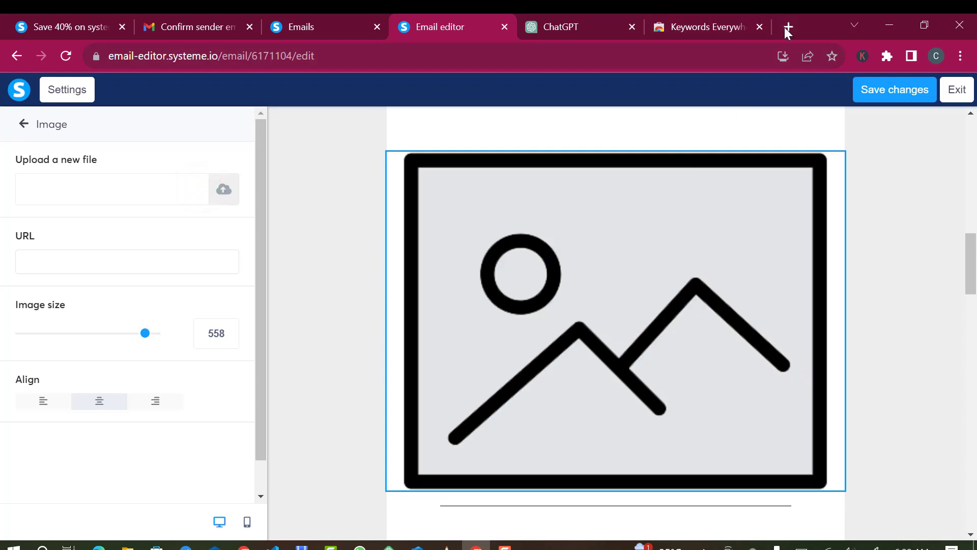
Search Google for 'shoe' and save the Jordan 4 Retro Kaws product image to Downloads.
click(786, 28)
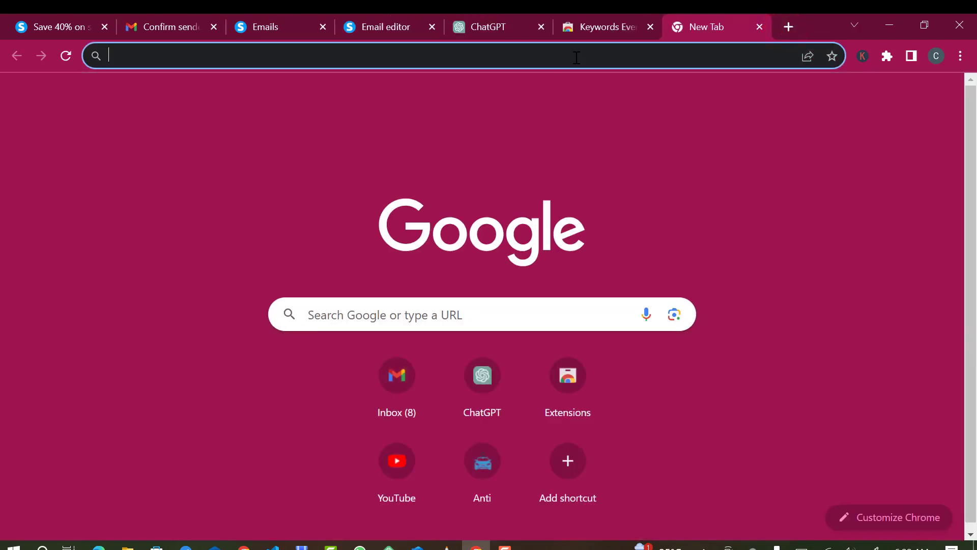
text(shoe)
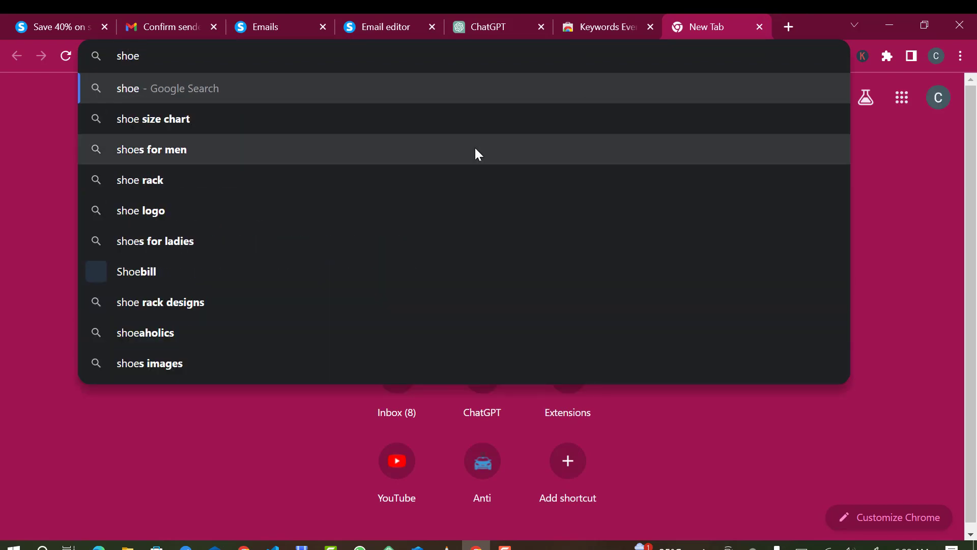
key(Return)
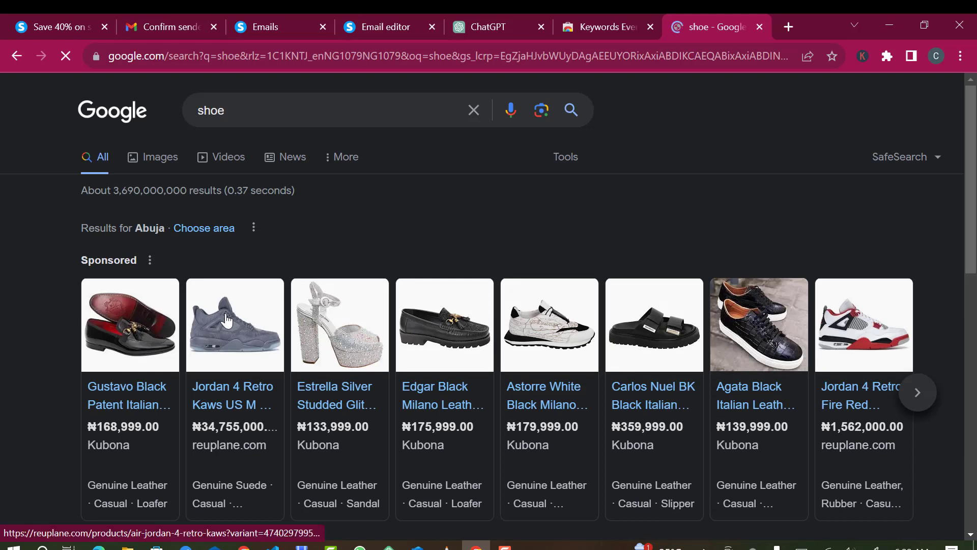
click(227, 320)
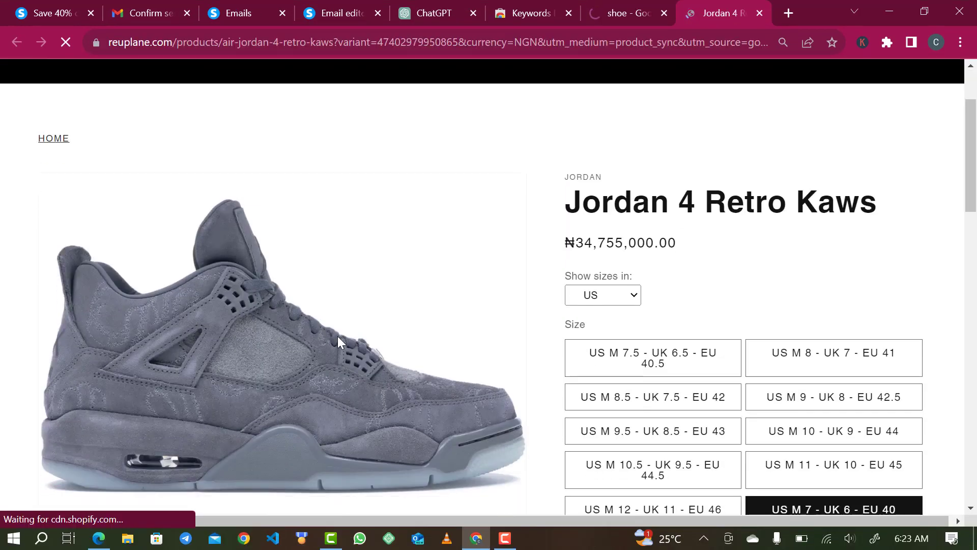
right_click(338, 351)
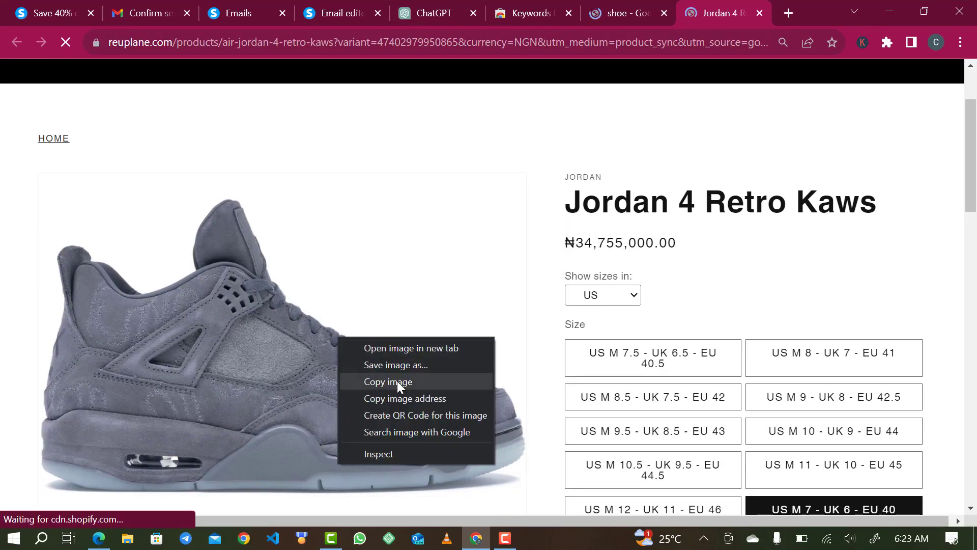
click(412, 363)
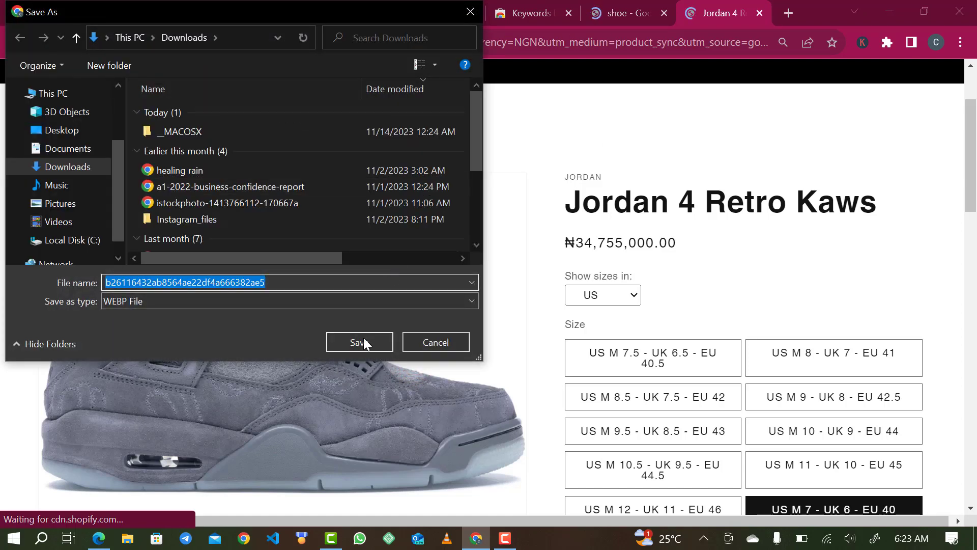
click(363, 339)
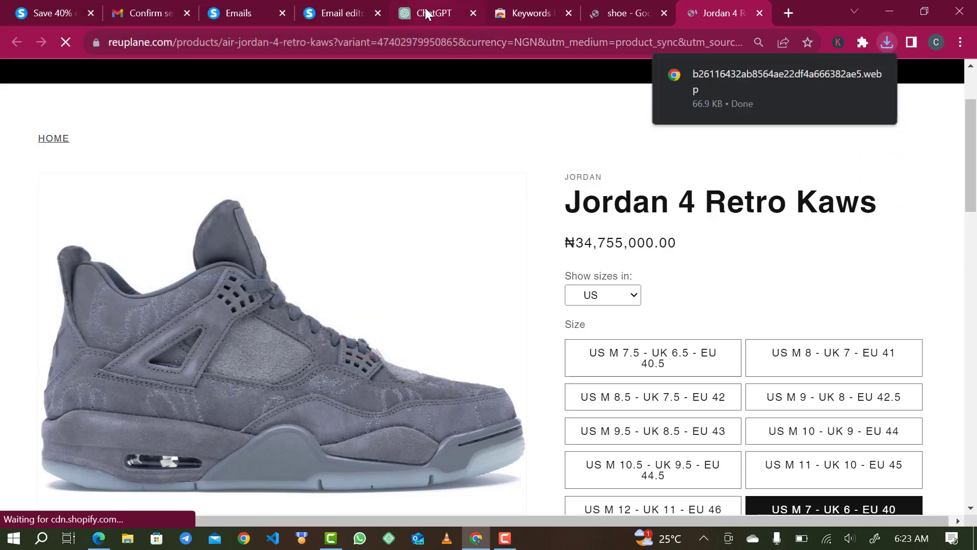
click(425, 11)
drag(343, 10, 531, 13)
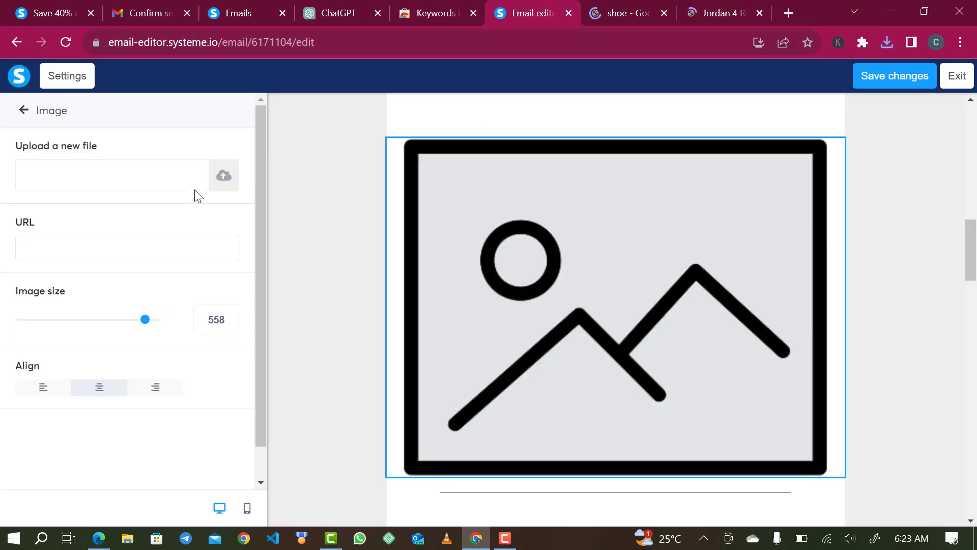
Upload the downloaded Jordan 4 .webp photo and insert it into the email's image block.
click(222, 173)
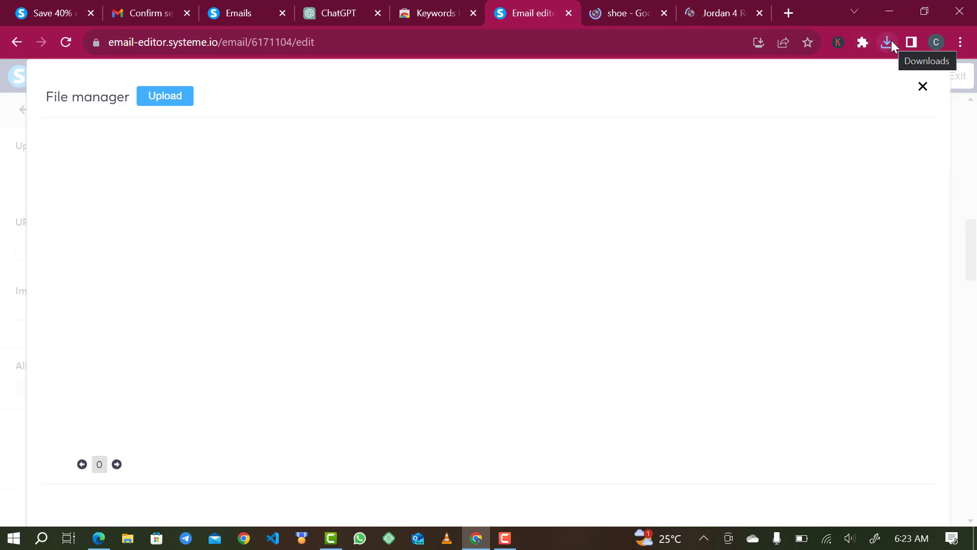
click(175, 98)
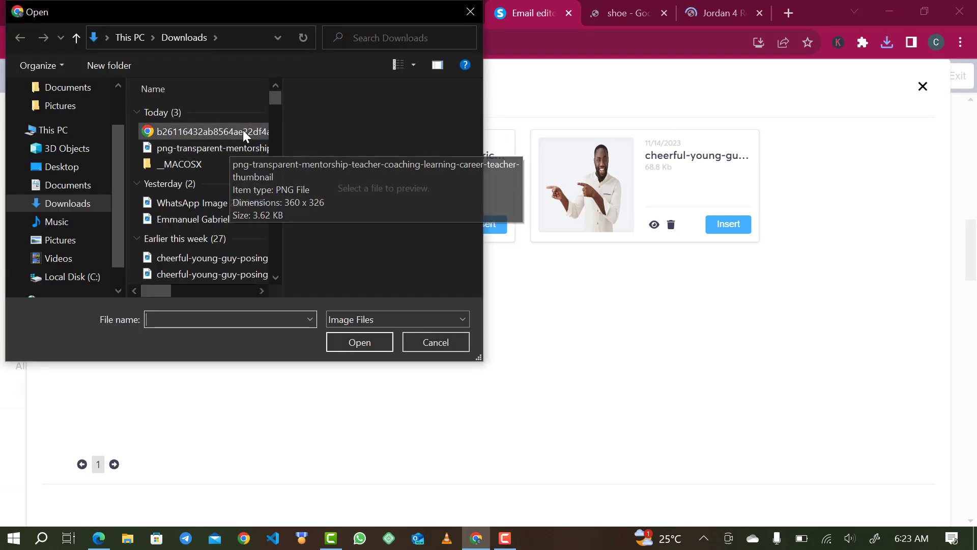
click(243, 130)
click(353, 343)
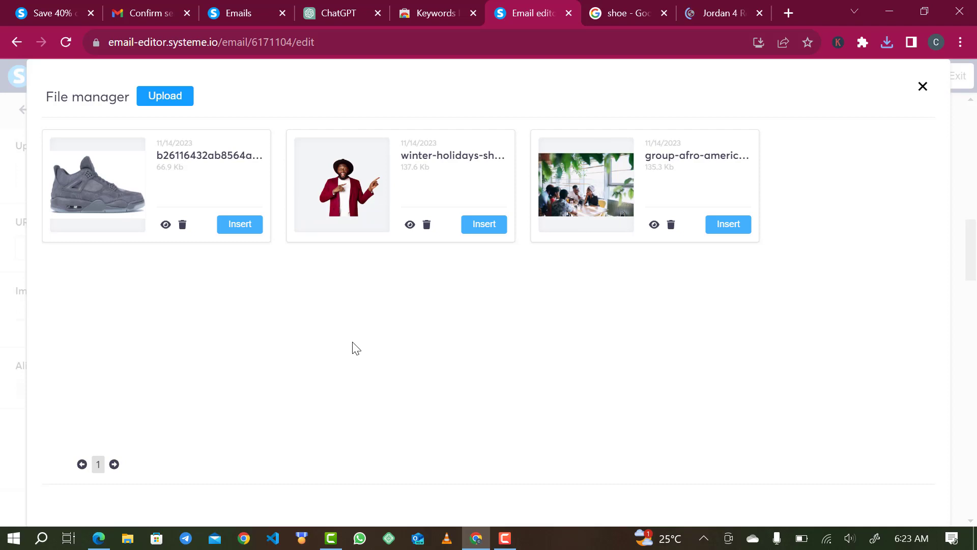
click(240, 223)
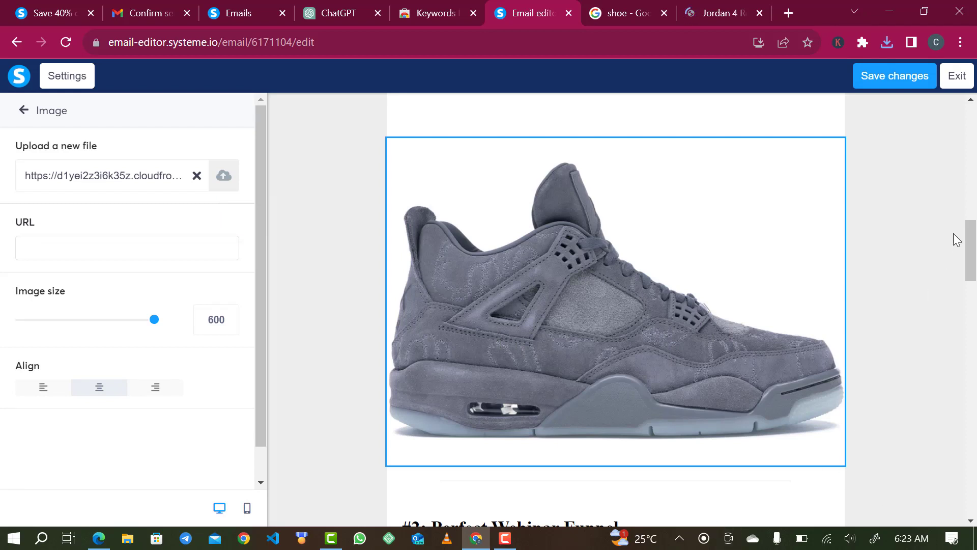
click(975, 243)
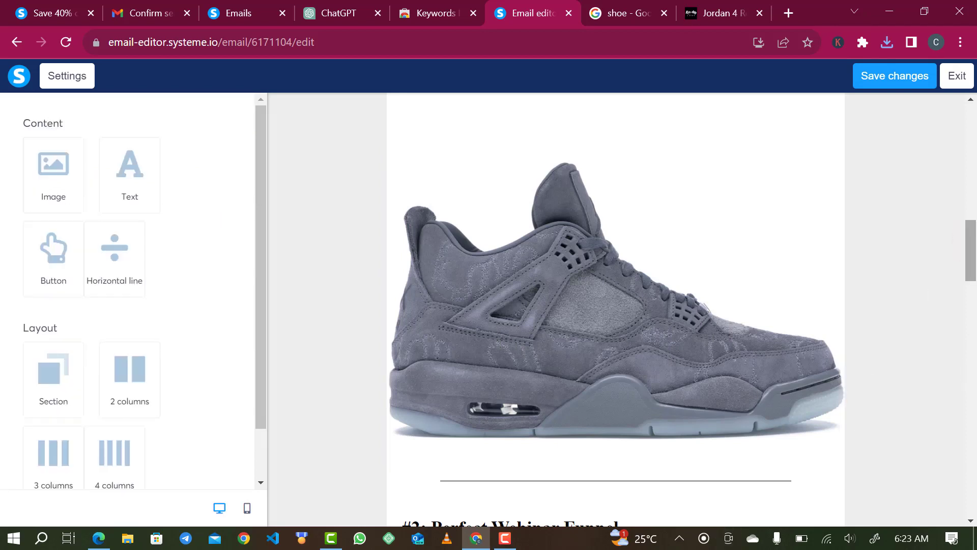
click(657, 258)
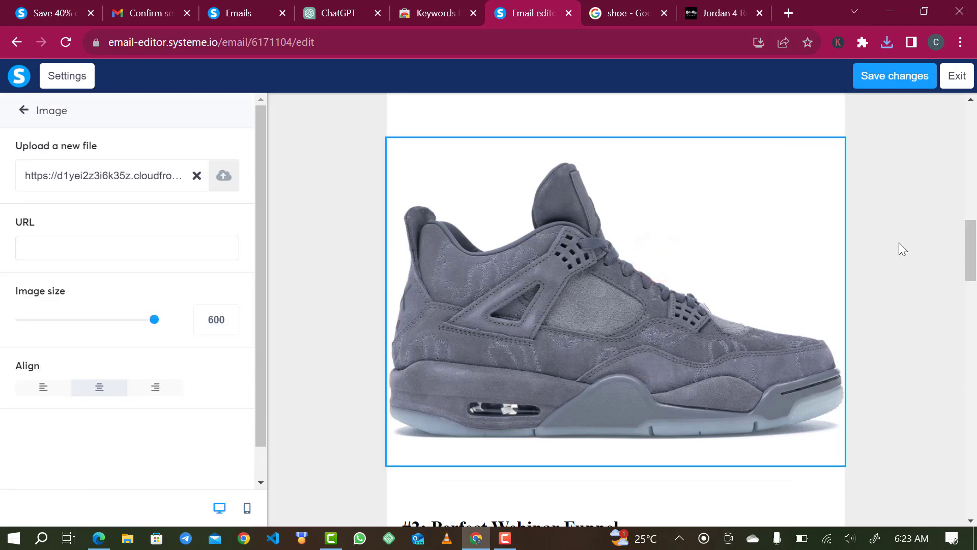
mouse_move(972, 230)
mouse_down()
mouse_move(972, 174)
mouse_move(971, 231)
mouse_up()
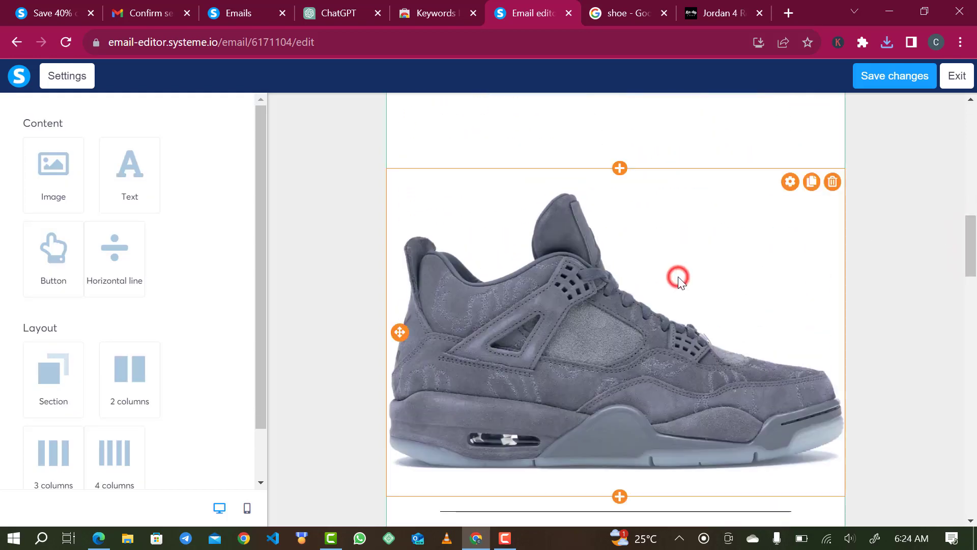
click(677, 278)
drag(669, 212, 642, 270)
scroll(642, 269, up, 15)
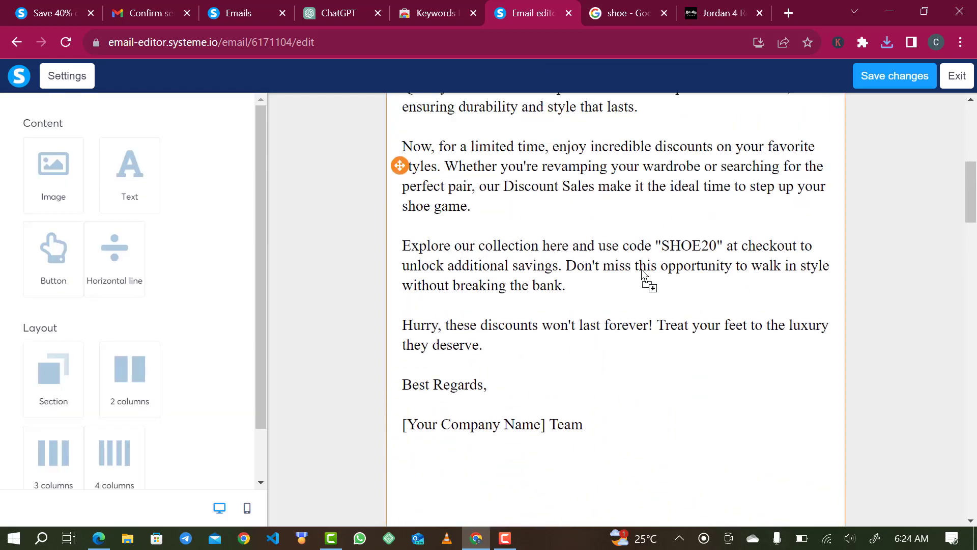
scroll(641, 270, up, 1)
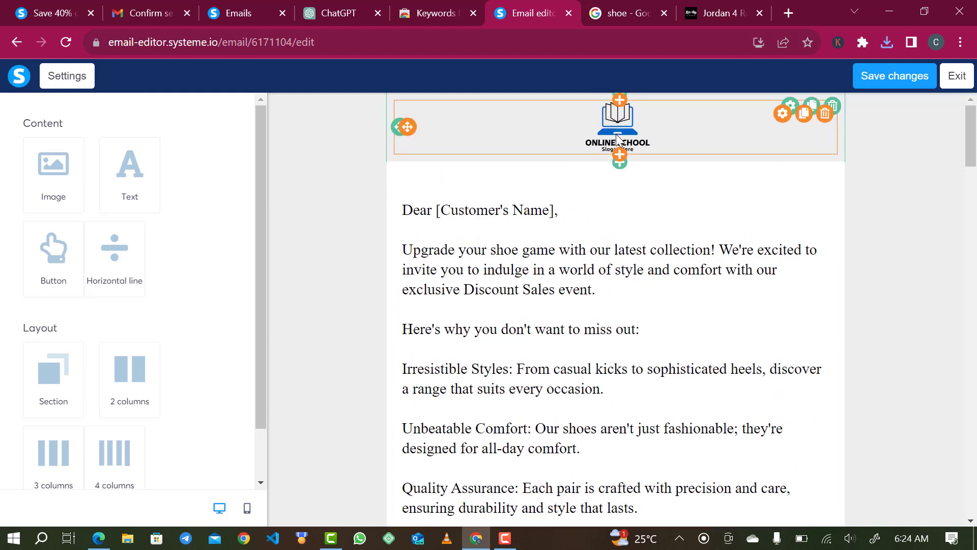
Replace the top logo with the shoe photo and shrink it to about 100.
click(632, 118)
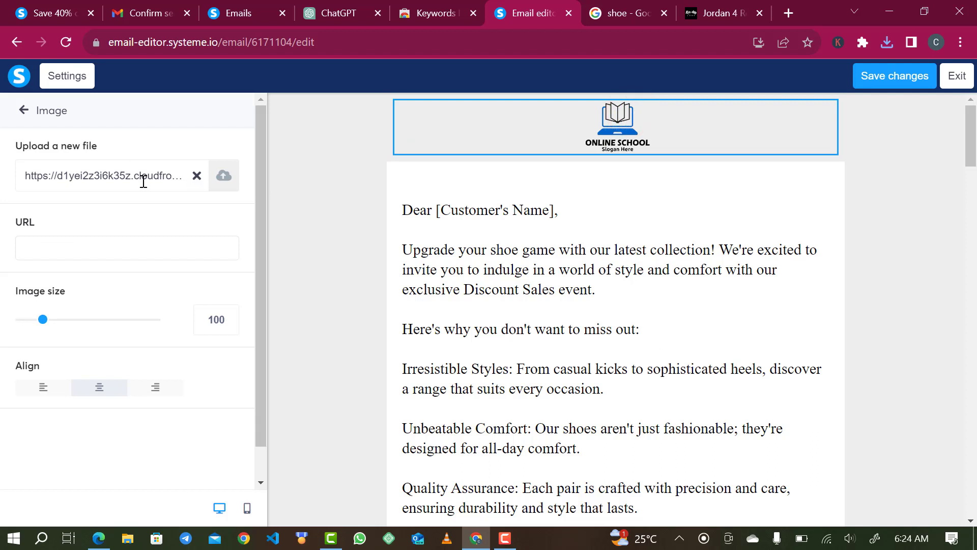
click(195, 176)
click(147, 176)
click(222, 177)
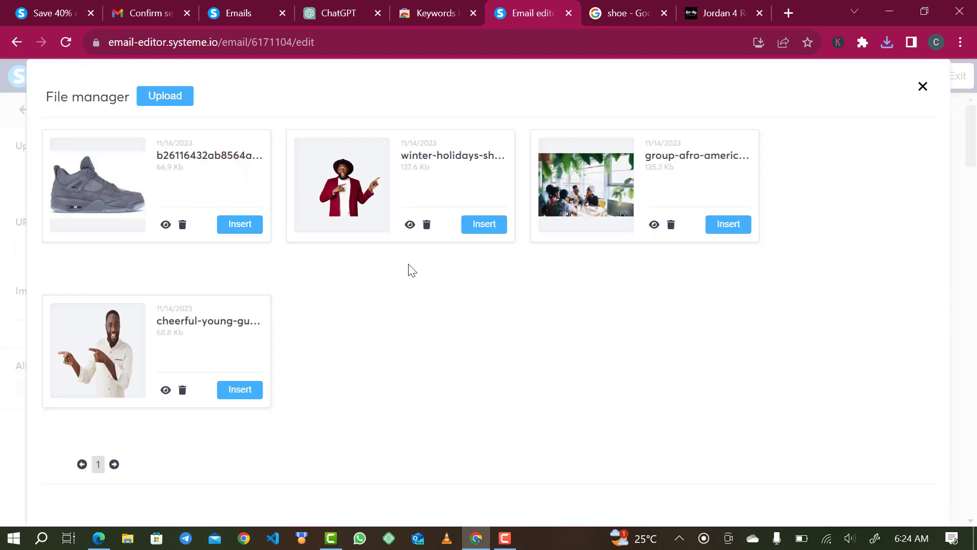
click(122, 192)
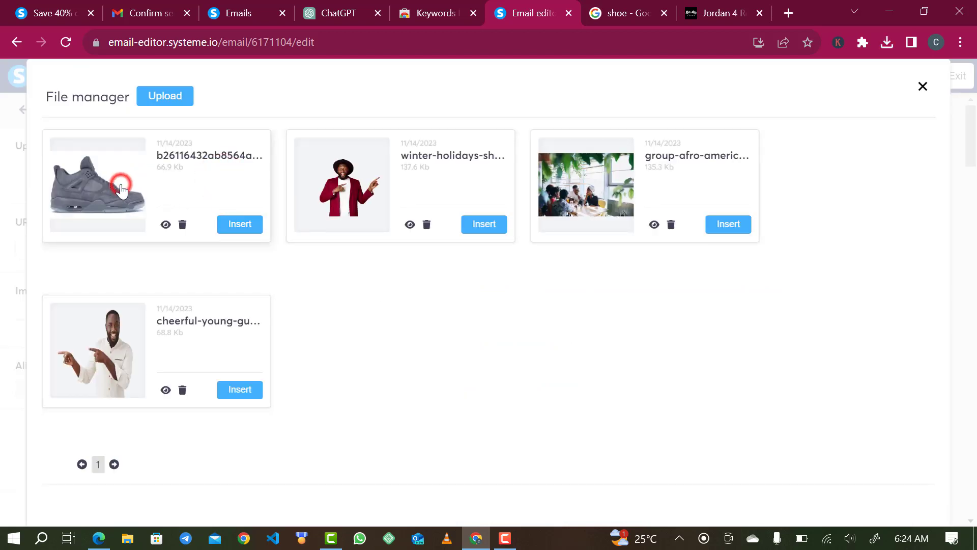
click(239, 225)
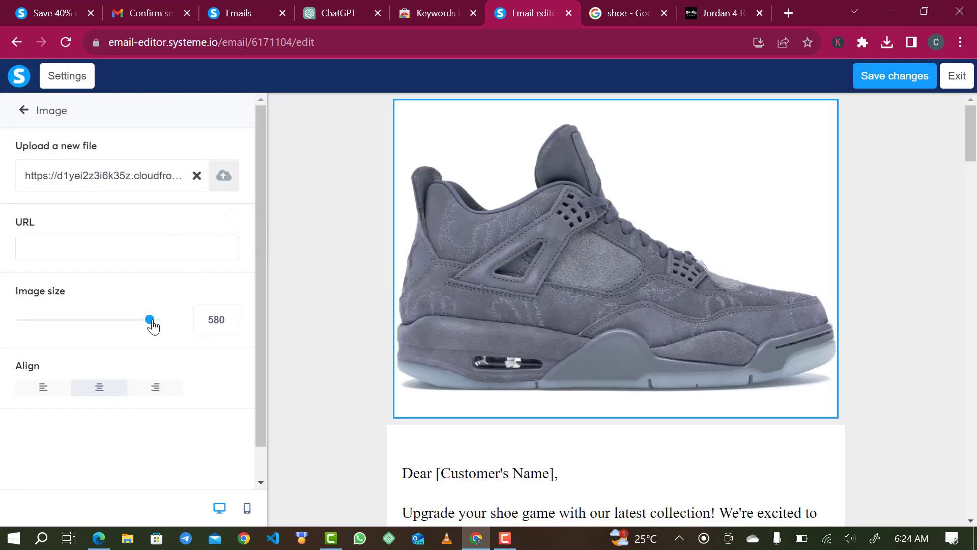
drag(153, 324, 45, 313)
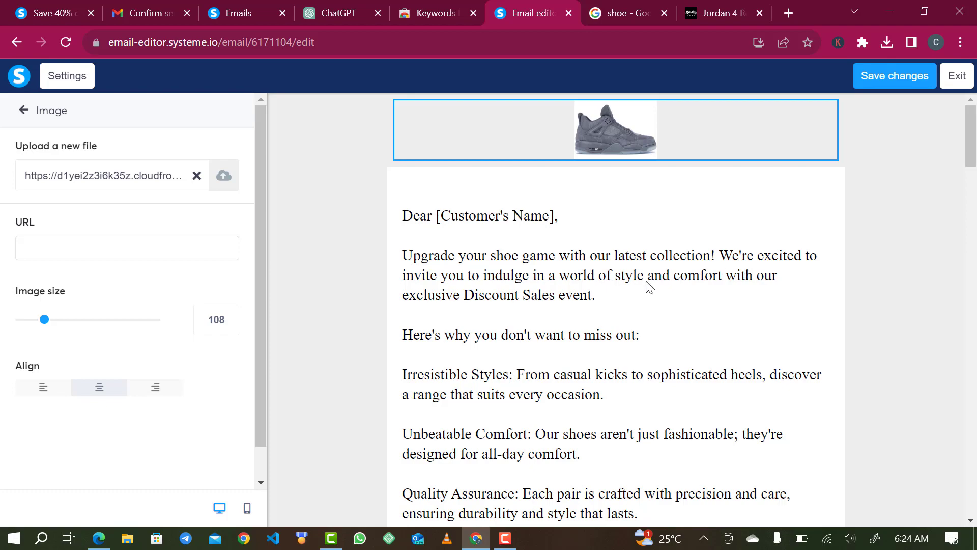
Delete the sign-off text block.
drag(969, 155, 968, 454)
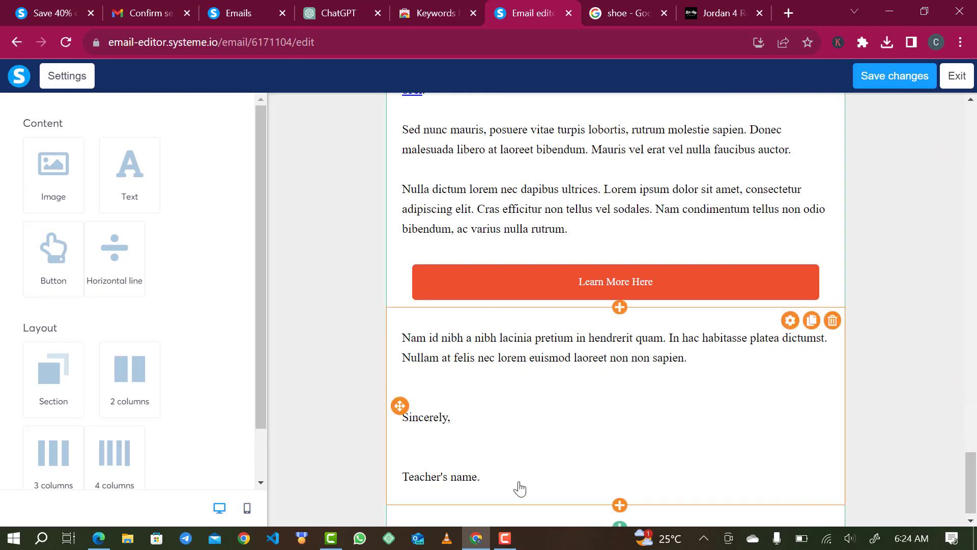
click(831, 321)
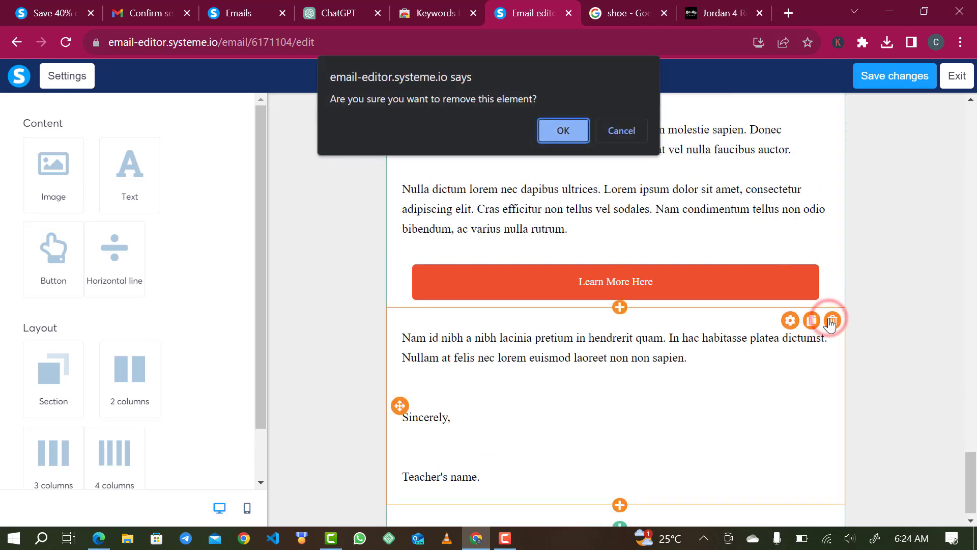
click(564, 131)
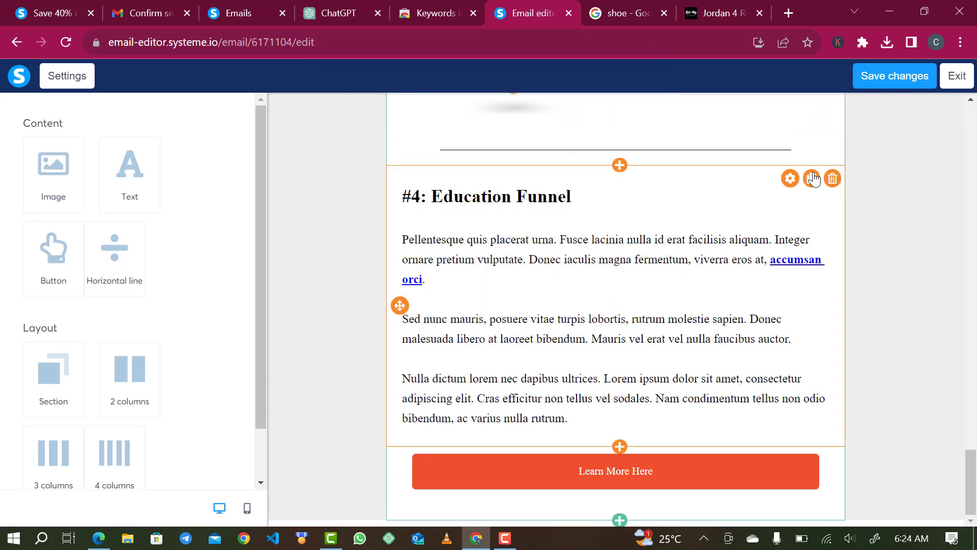
Clear all text from the Education Funnel text block.
click(830, 173)
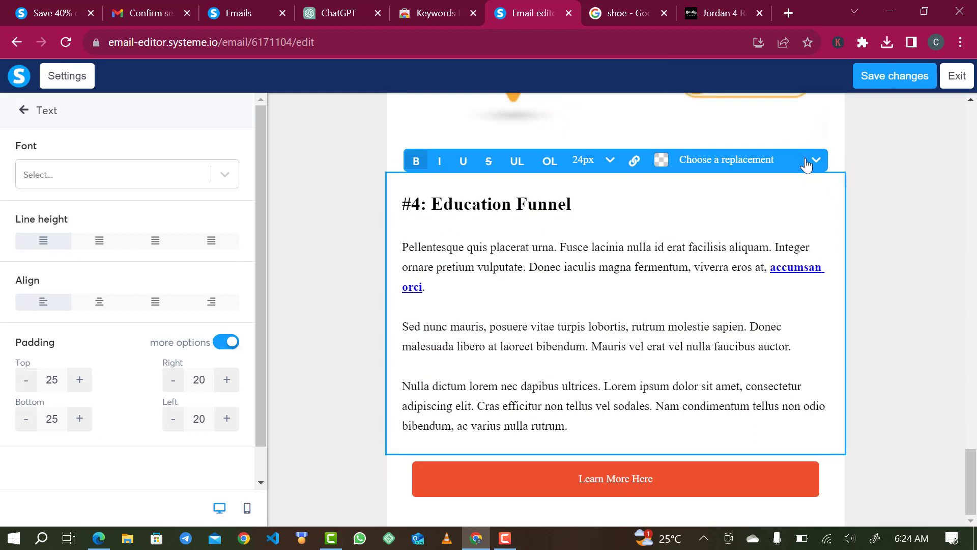
click(808, 202)
click(842, 169)
click(837, 192)
scroll(813, 164, up, 3)
scroll(813, 163, up, 1)
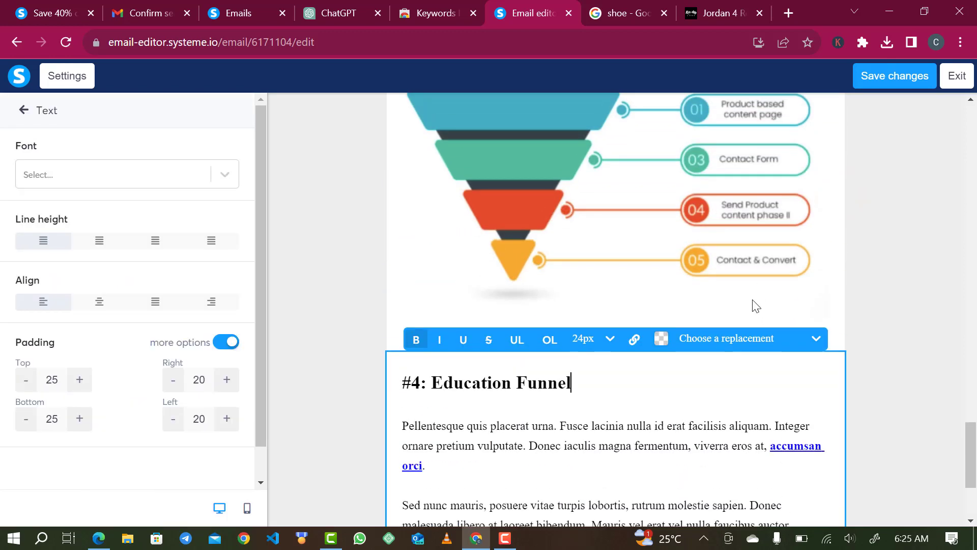
key(ctrl+a)
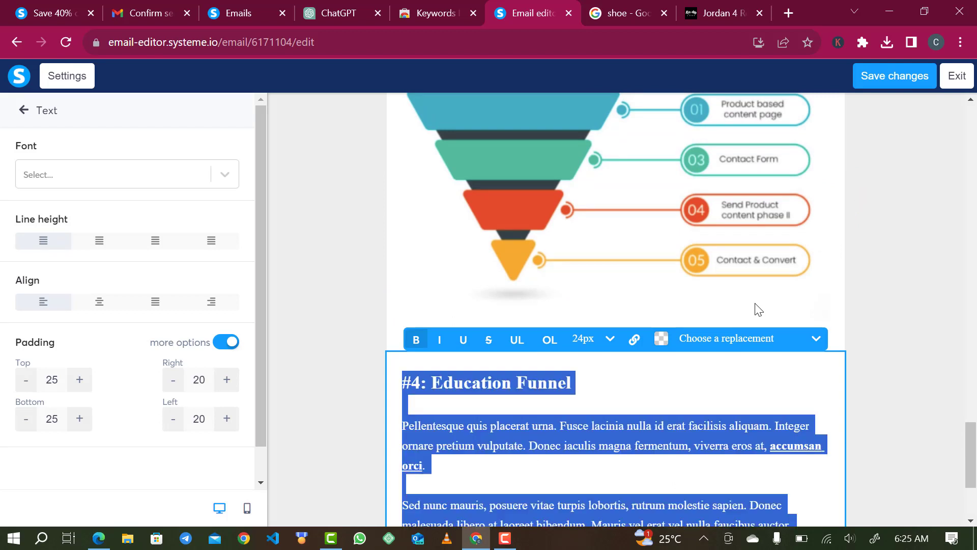
key(BackSpace)
Delete the Learn More Here button row.
click(724, 459)
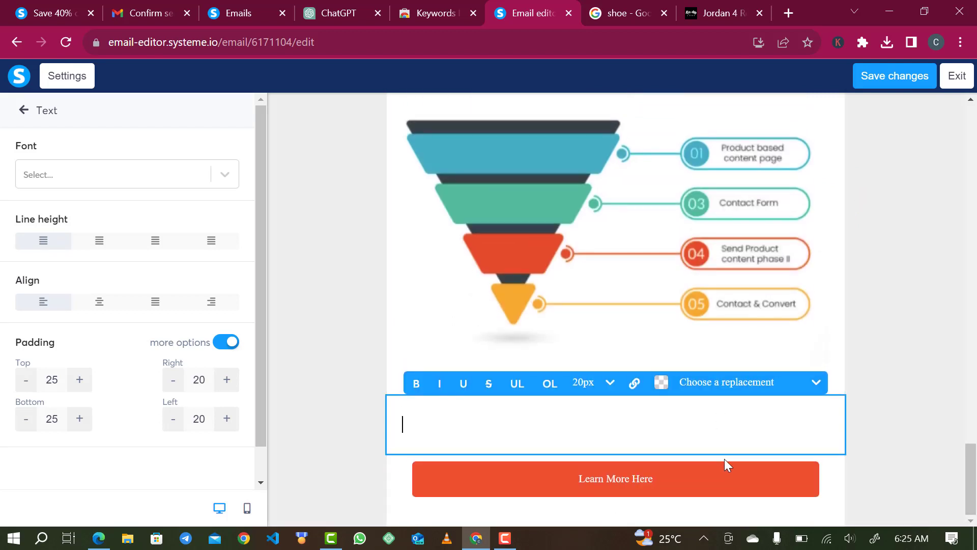
click(710, 477)
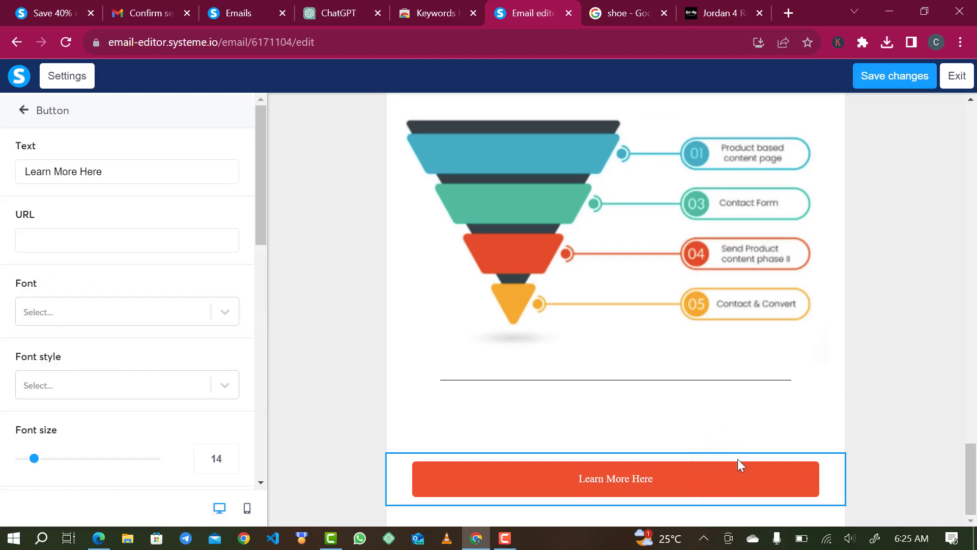
click(700, 435)
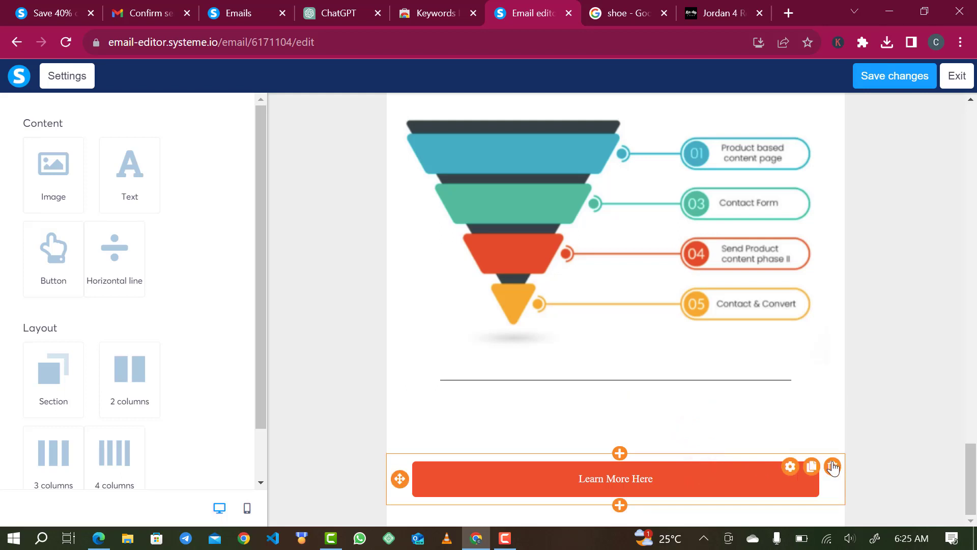
click(832, 466)
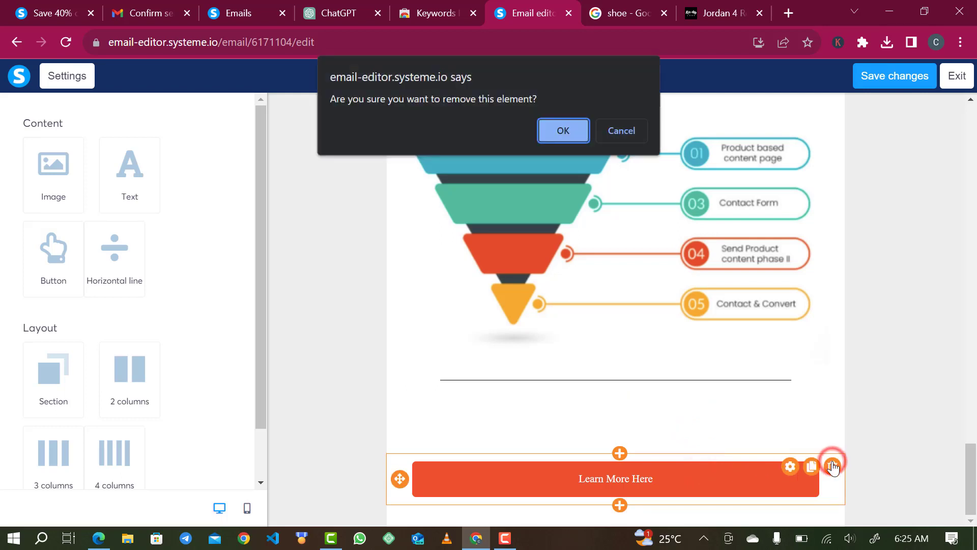
click(571, 127)
Delete the '#3: Product Launch Funnel Template' text block.
scroll(694, 135, up, 4)
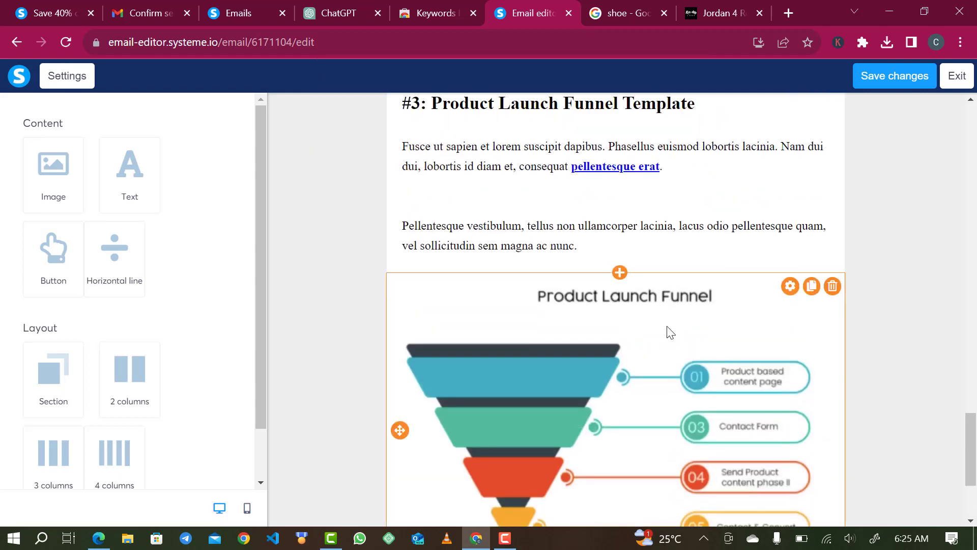
scroll(717, 292, up, 3)
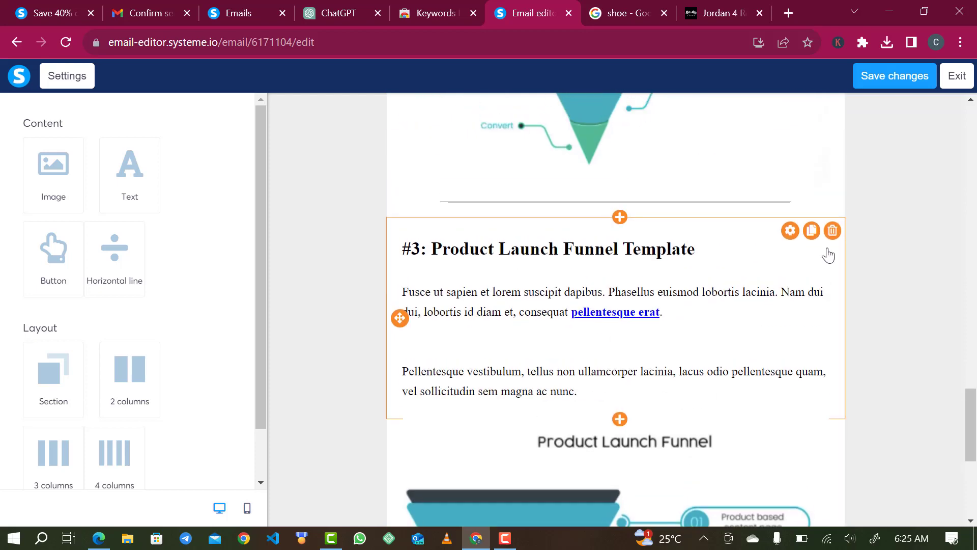
click(832, 232)
click(557, 130)
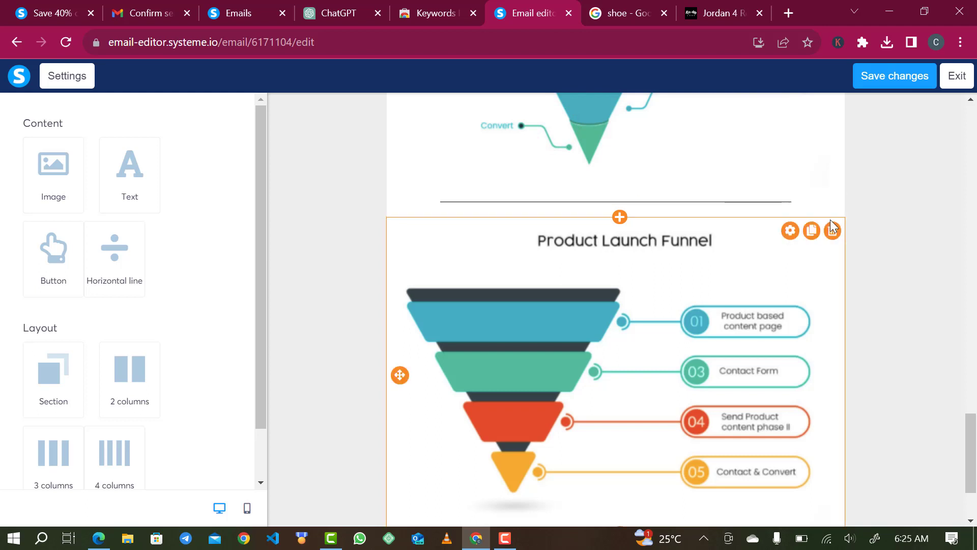
Delete the divider line above the funnel image.
click(833, 210)
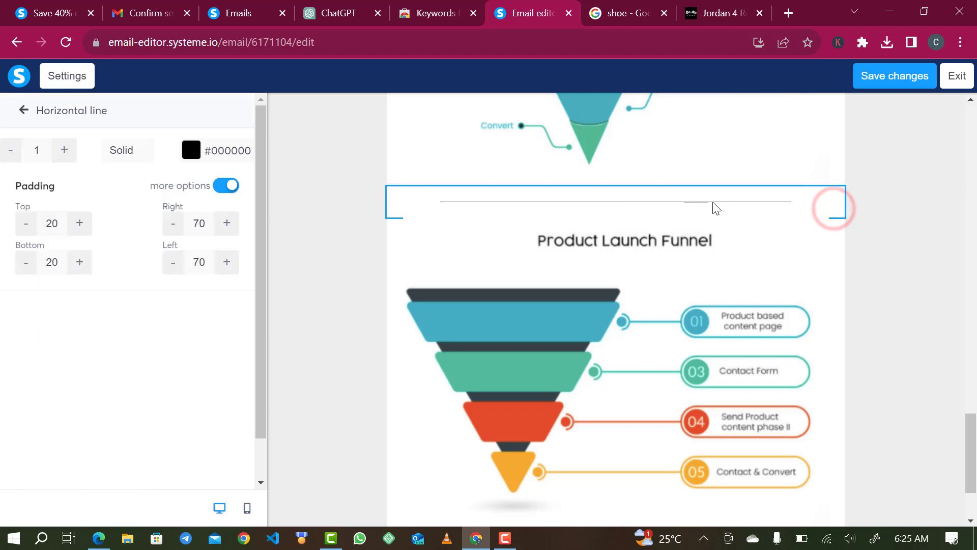
click(771, 283)
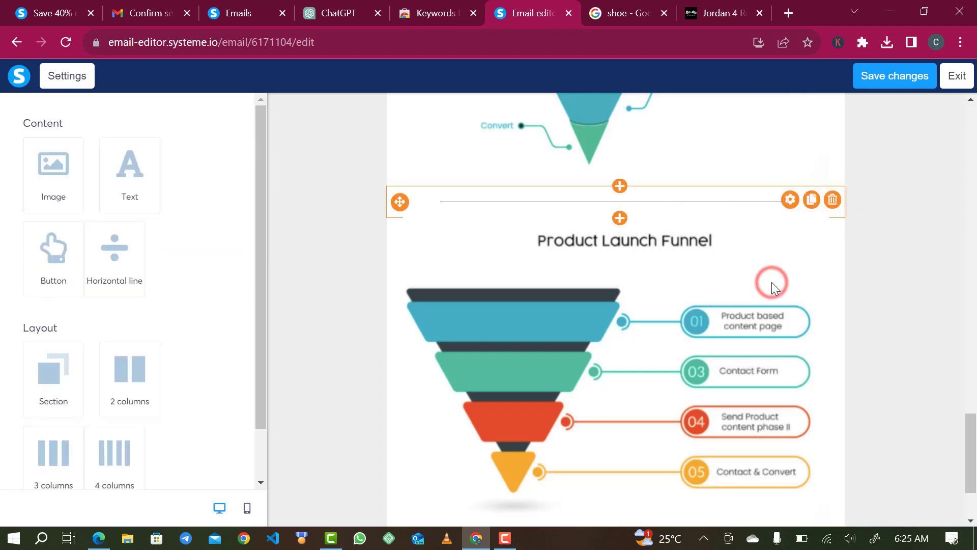
click(832, 200)
click(562, 130)
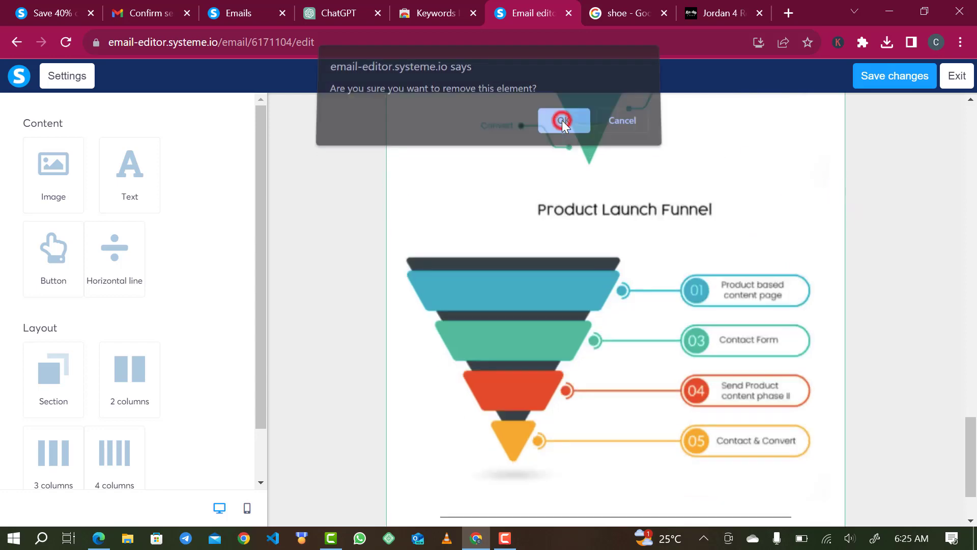
scroll(583, 303, up, 10)
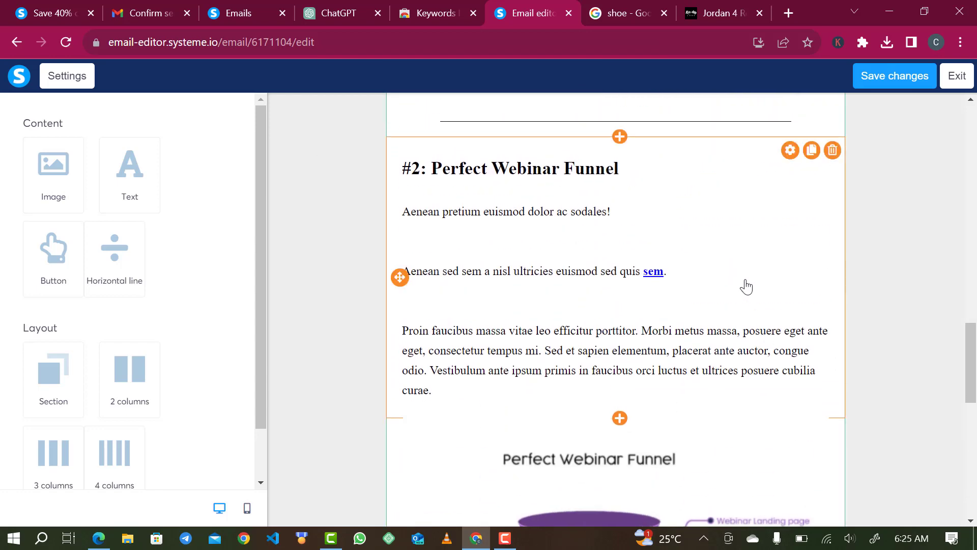
scroll(746, 289, up, 7)
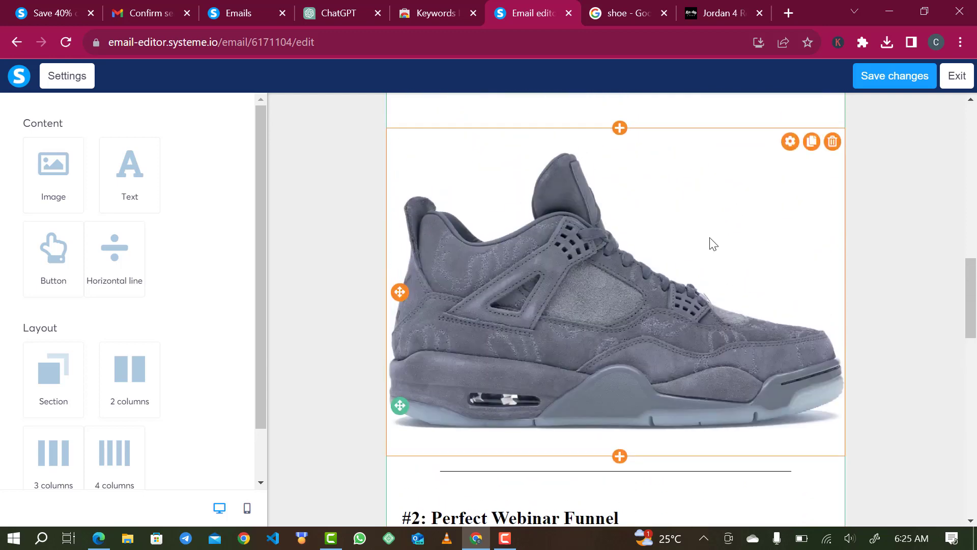
Delete the leftover template text block.
drag(679, 268, 682, 239)
scroll(696, 404, down, 3)
scroll(697, 404, down, 1)
click(833, 283)
key(Return)
Move the sneaker image above the email body text.
mouse_move(437, 419)
mouse_down()
mouse_move(404, 426)
mouse_move(427, 422)
mouse_up()
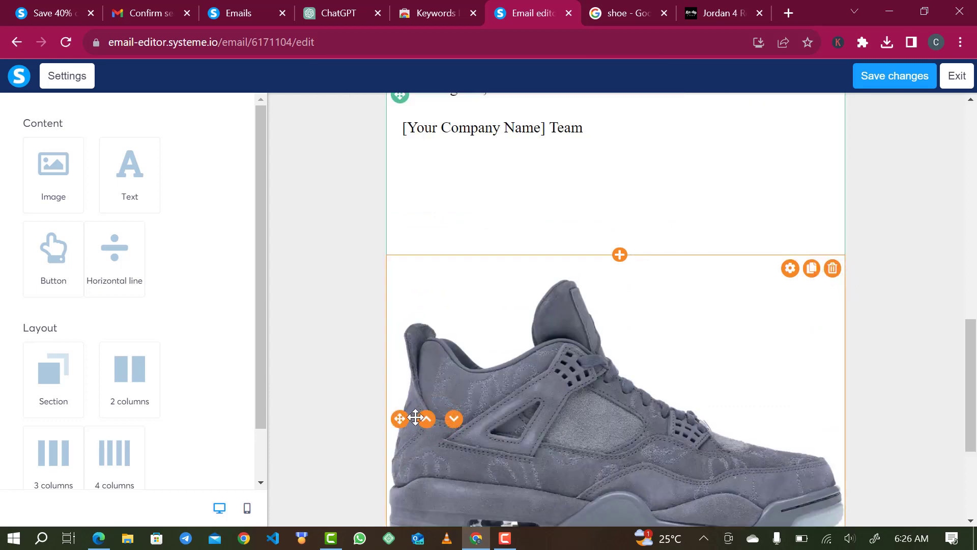
click(426, 419)
scroll(577, 310, up, 3)
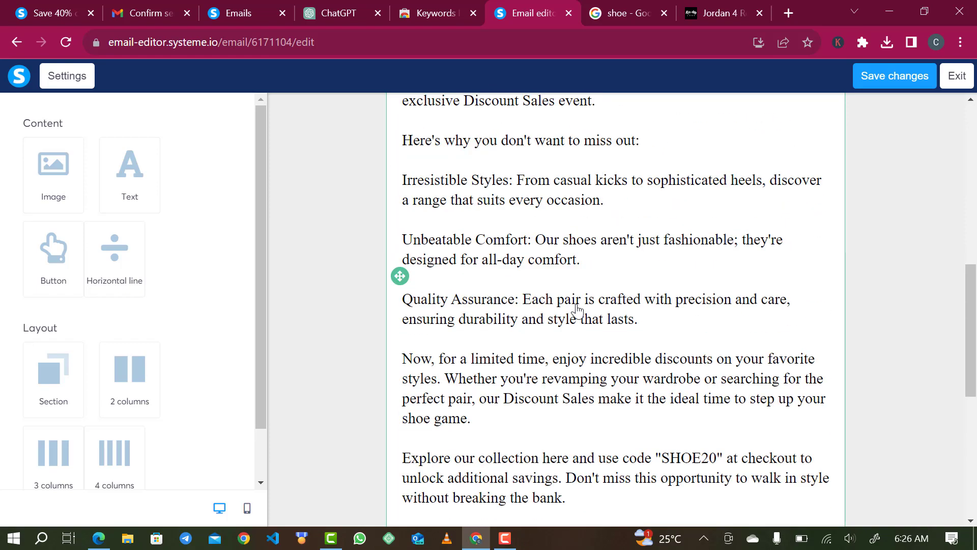
scroll(577, 310, up, 5)
Move the greeting and opening paragraph into a new text block above the sneaker image.
click(641, 337)
drag(643, 338, 407, 239)
key(ctrl+c)
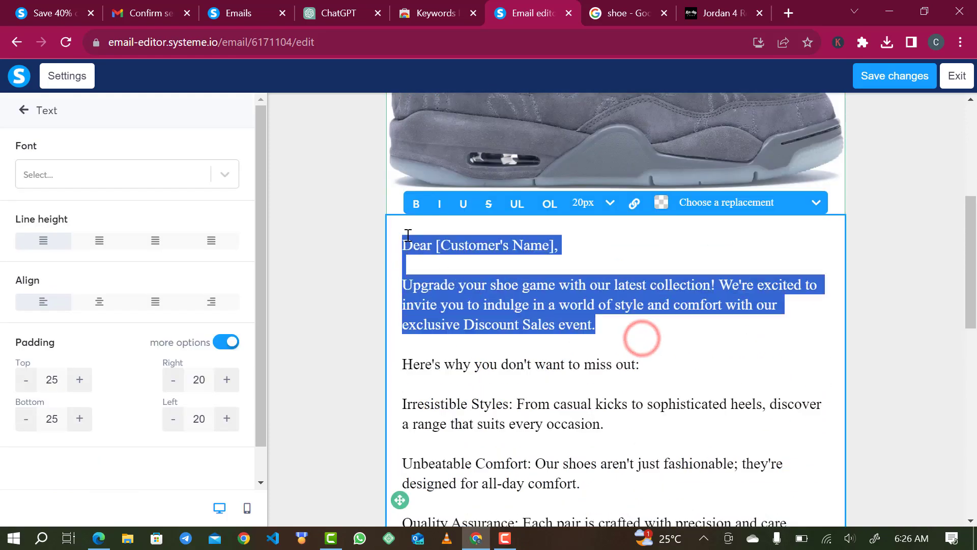
key(BackSpace)
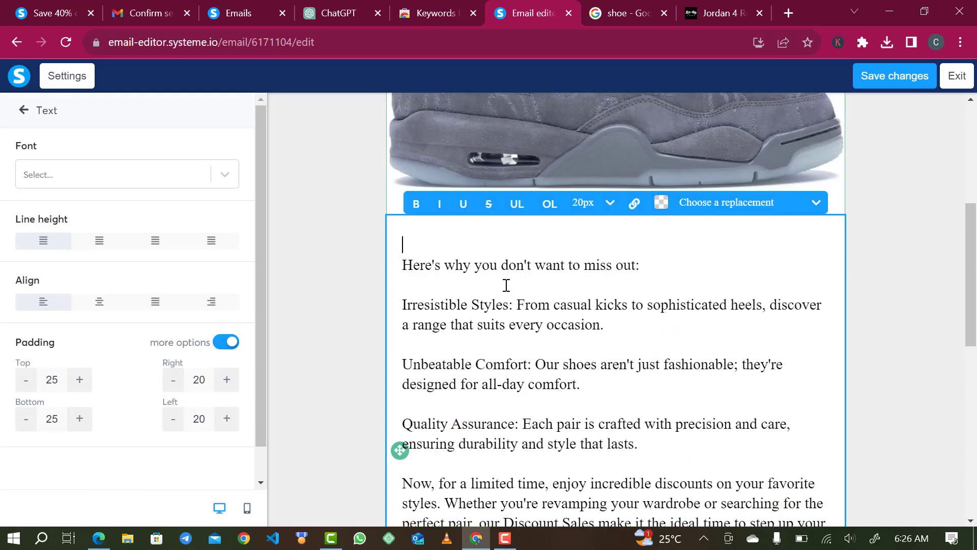
scroll(647, 229, up, 5)
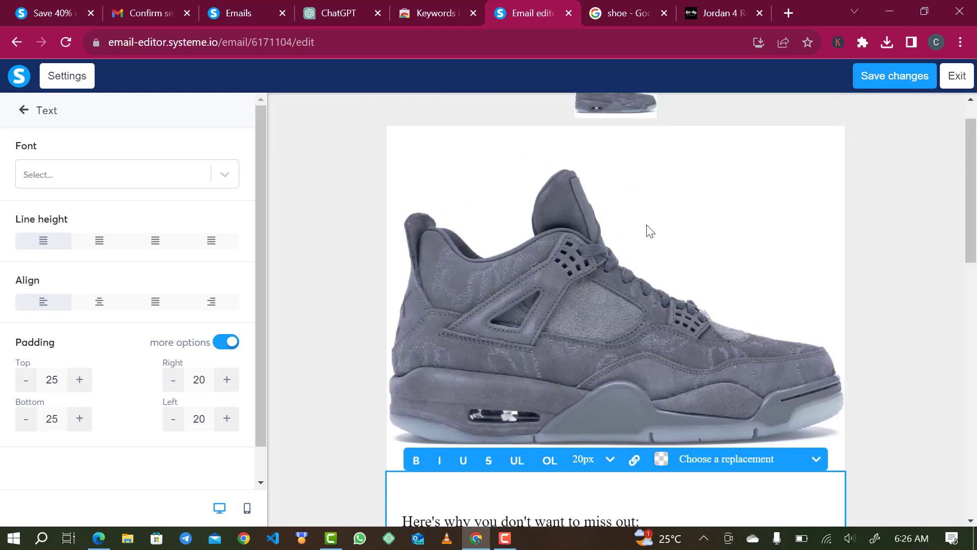
click(784, 199)
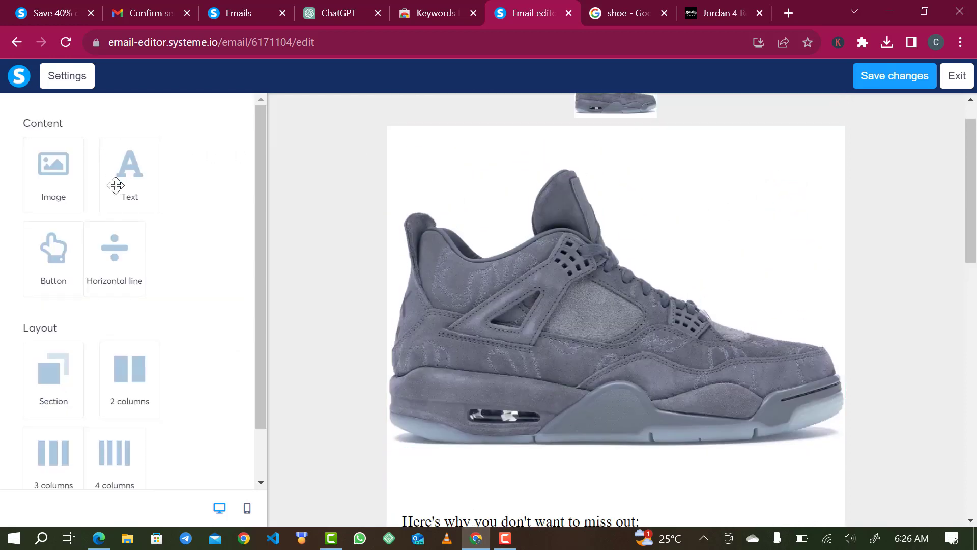
drag(109, 169, 478, 174)
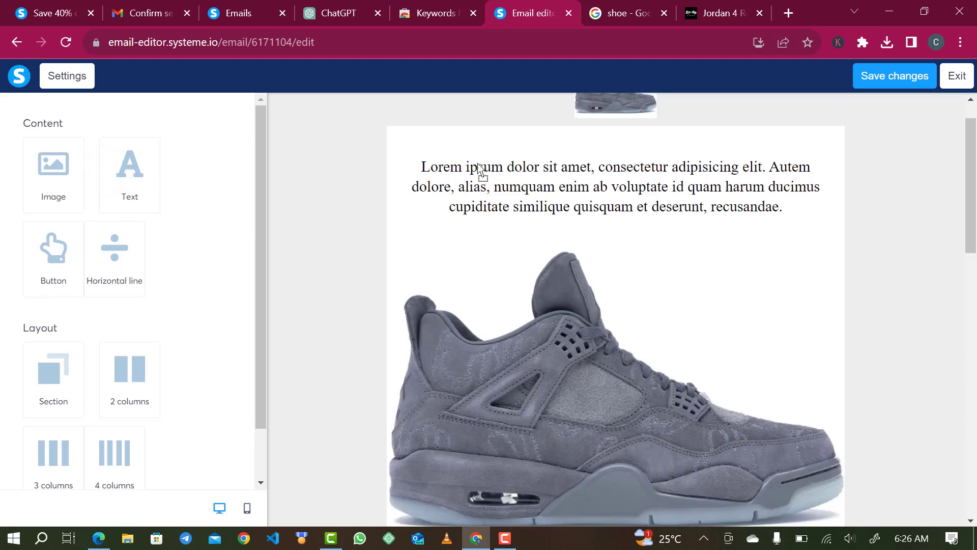
triple_click(566, 193)
key(ctrl+v)
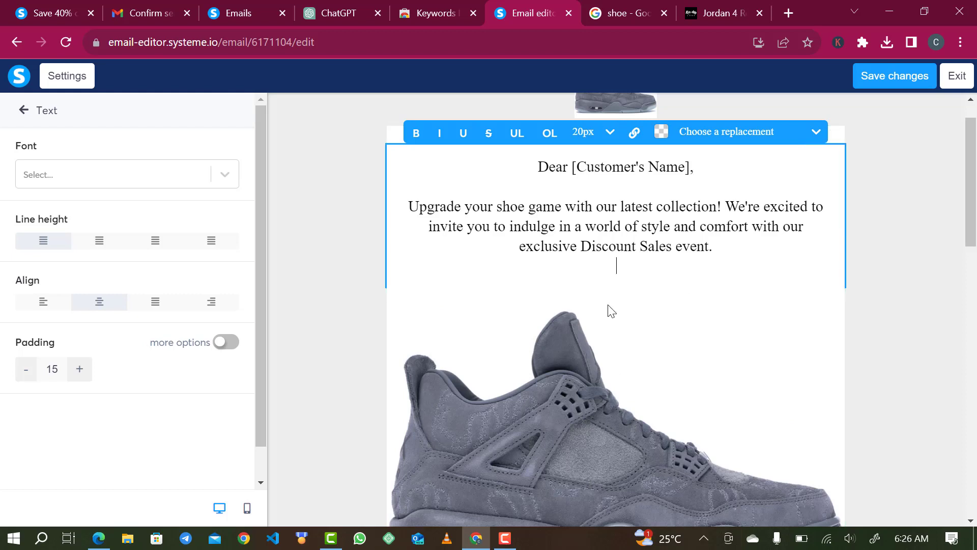
Shrink the sneaker image from 600 to 313 wide.
click(573, 445)
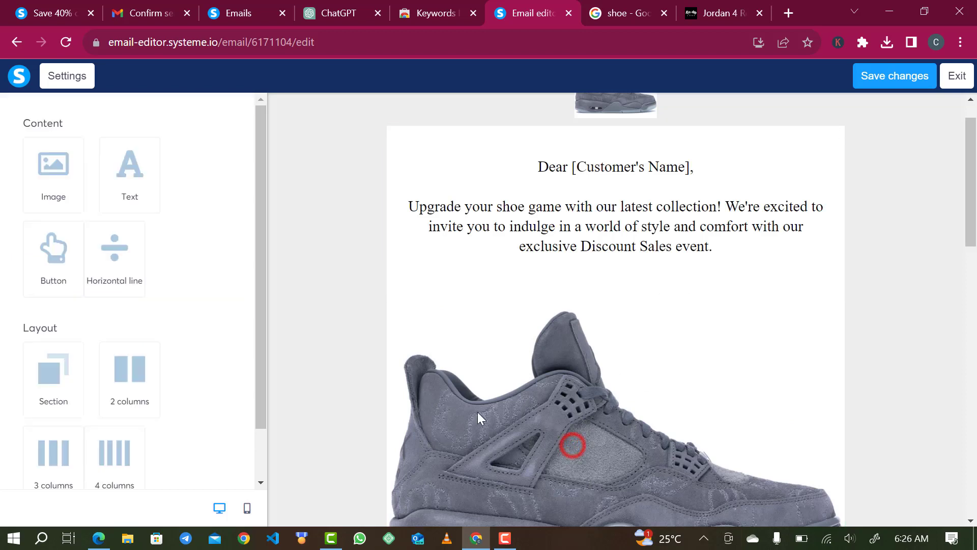
click(422, 388)
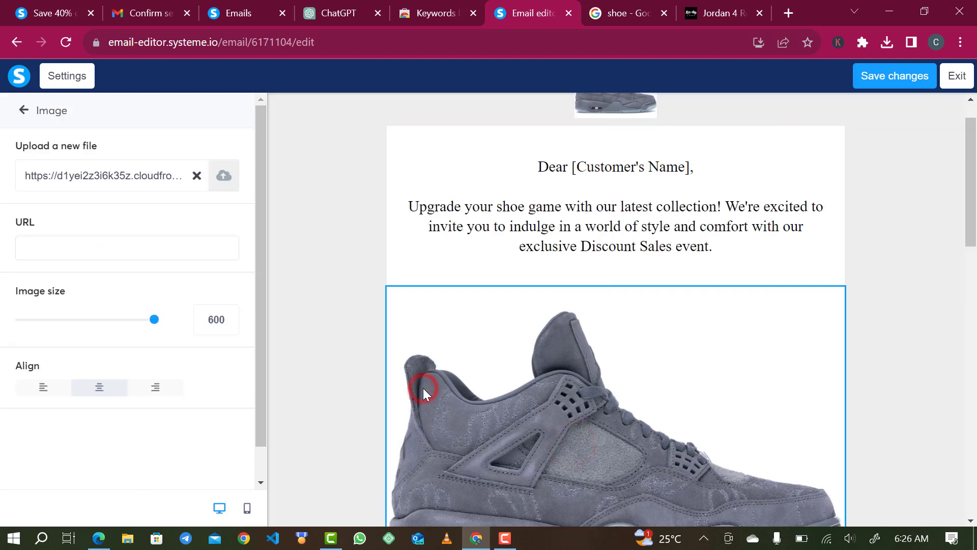
drag(154, 320, 90, 320)
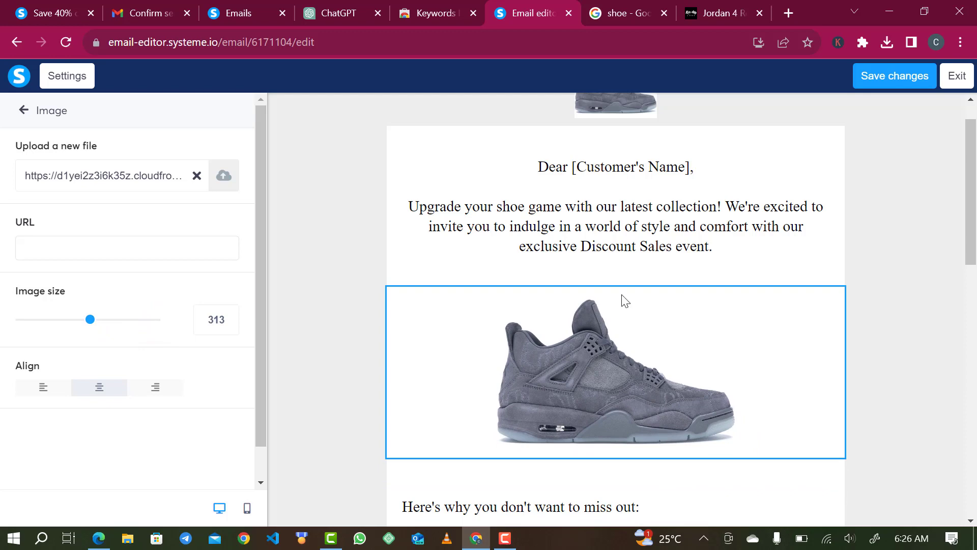
Replace the '[Customer's Name]' placeholder in the greeting with {first_name}.
triple_click(631, 170)
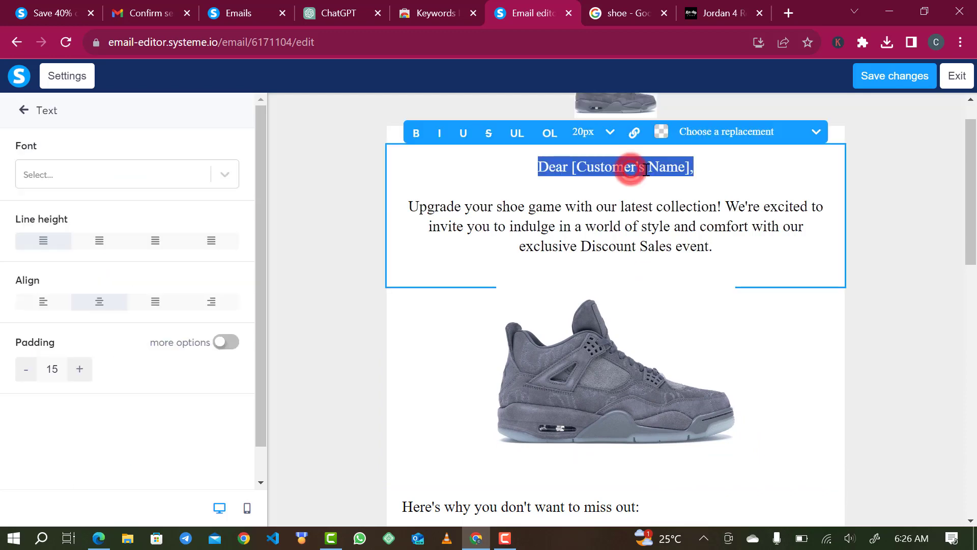
click(675, 176)
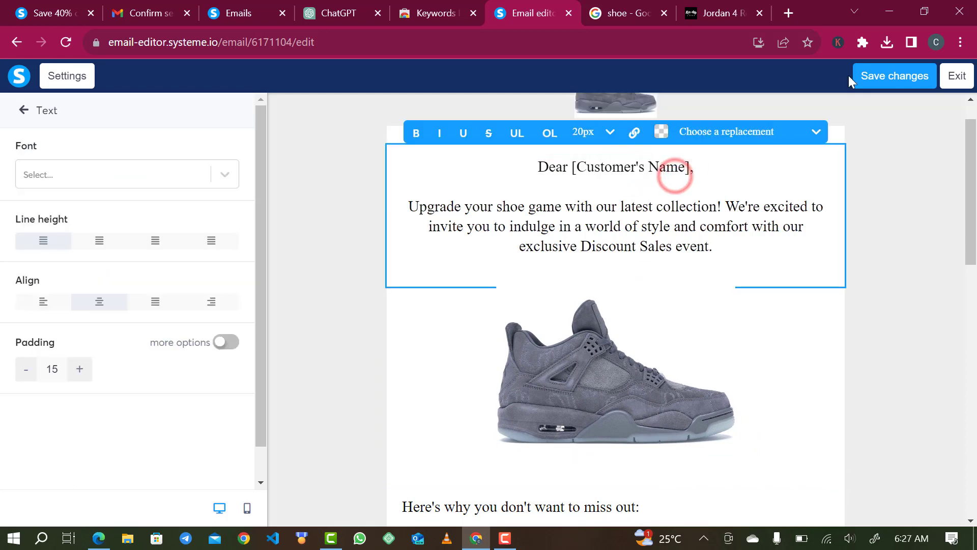
click(922, 72)
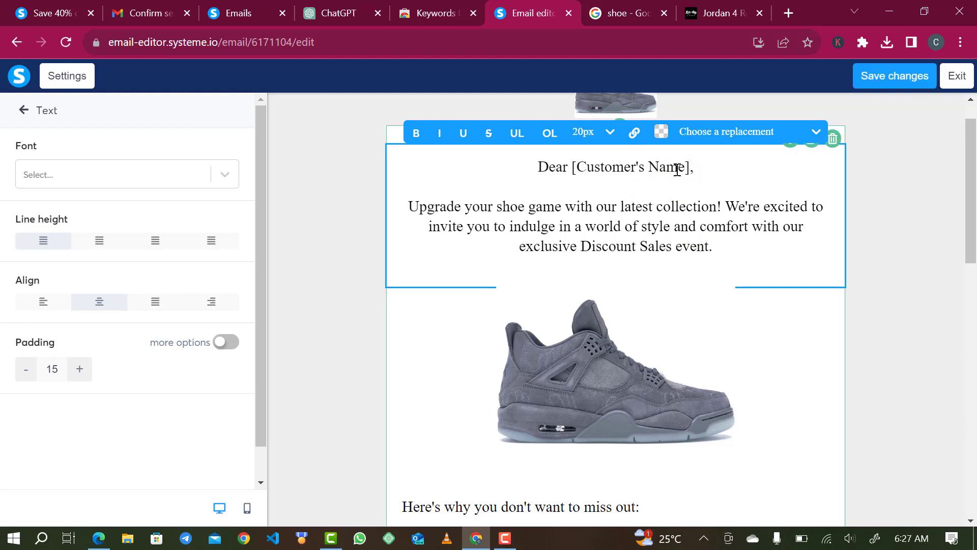
drag(687, 166, 575, 175)
key(BackSpace)
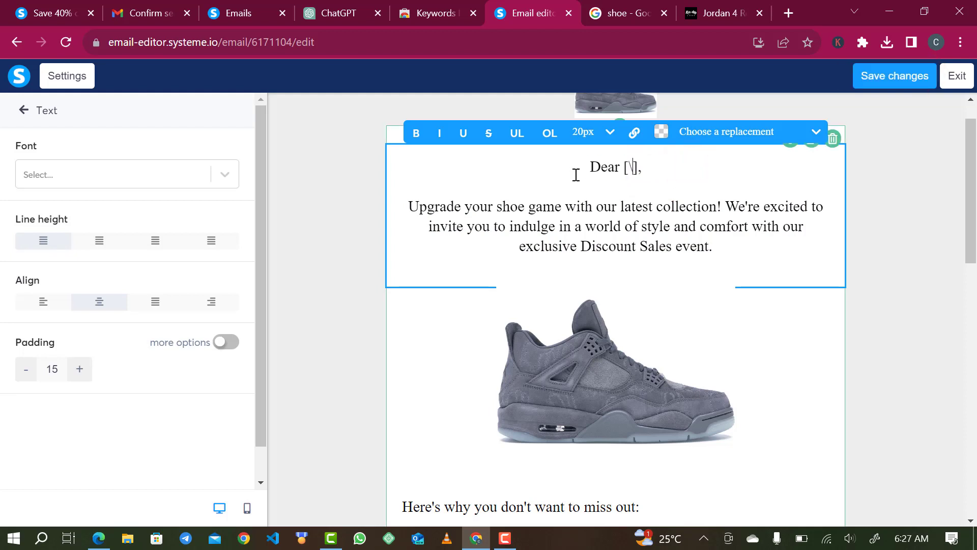
key(BackSpace)
key(Delete)
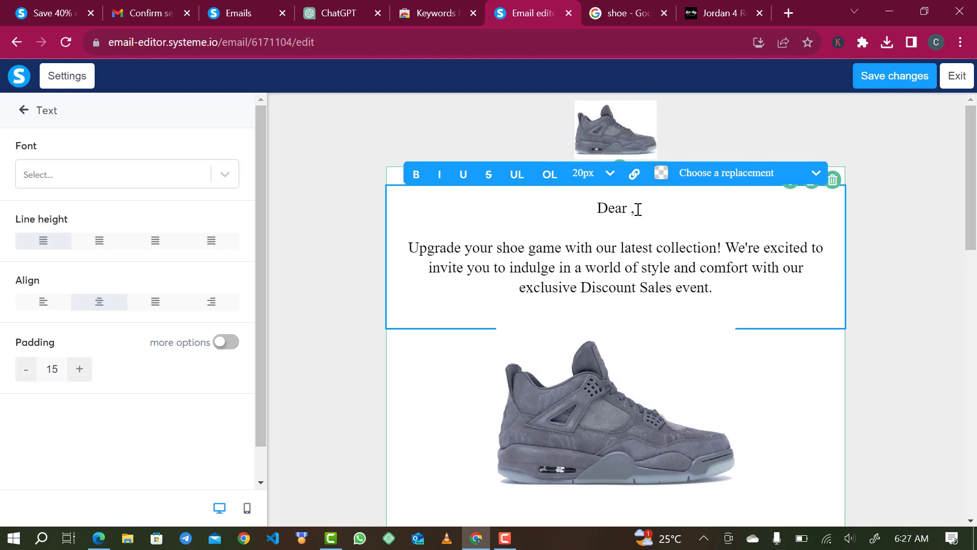
text({first)
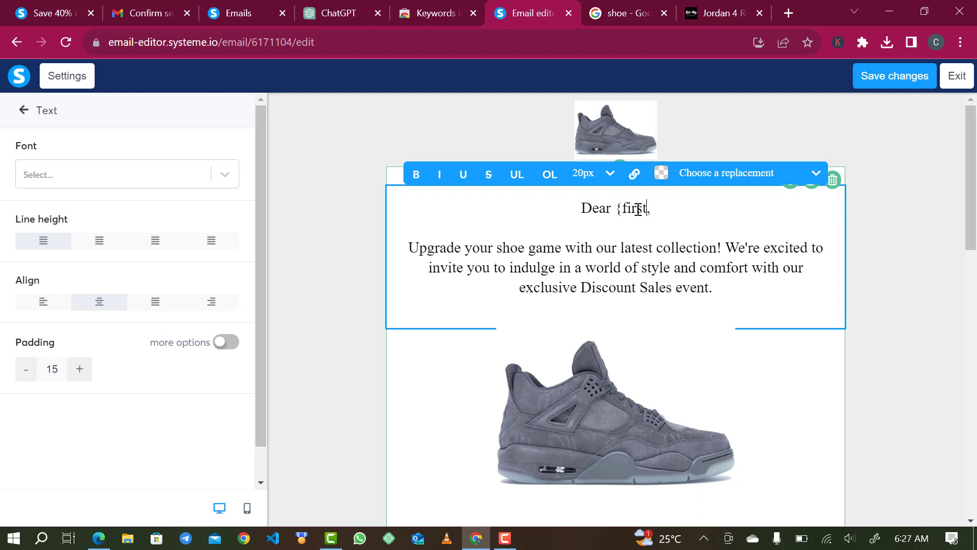
text(_)
text(name)
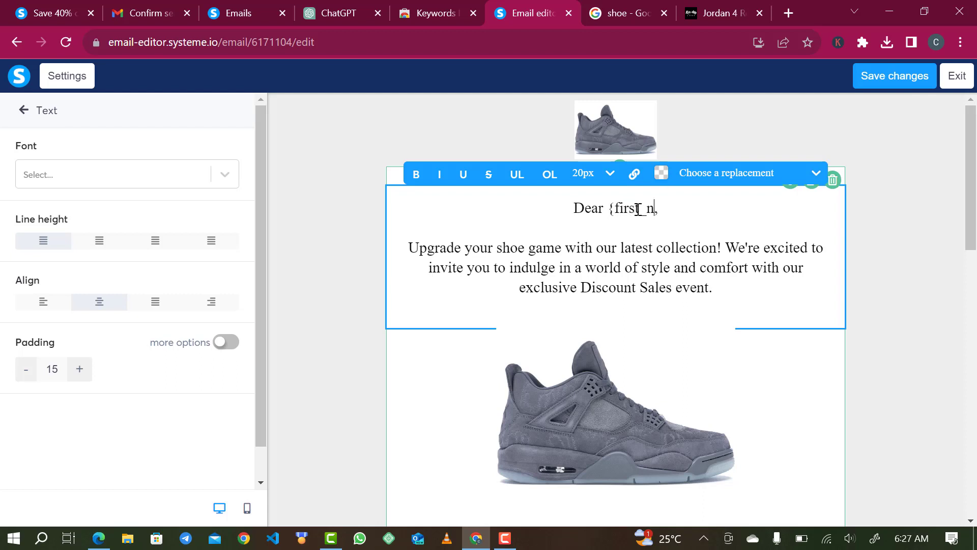
text(})
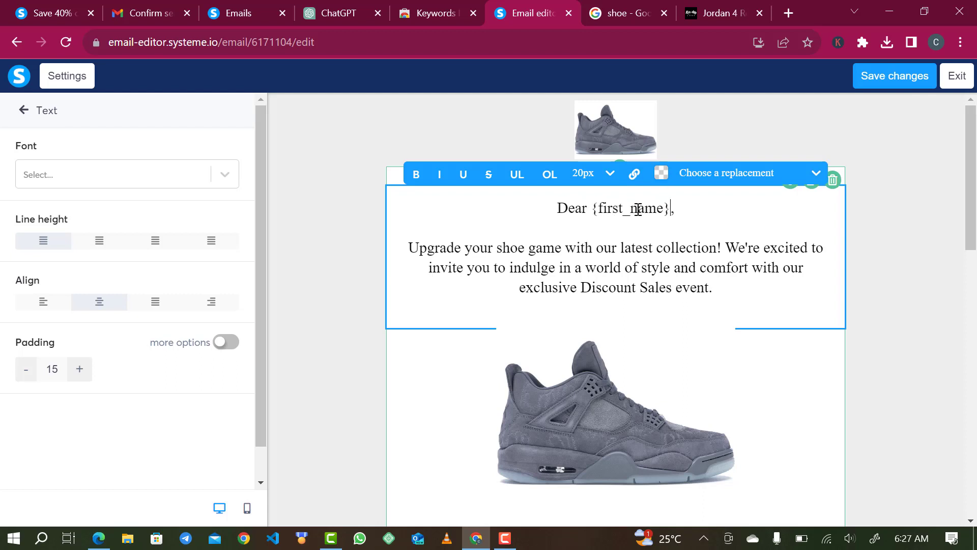
Left-align the greeting and intro paragraph and save the email design.
click(554, 213)
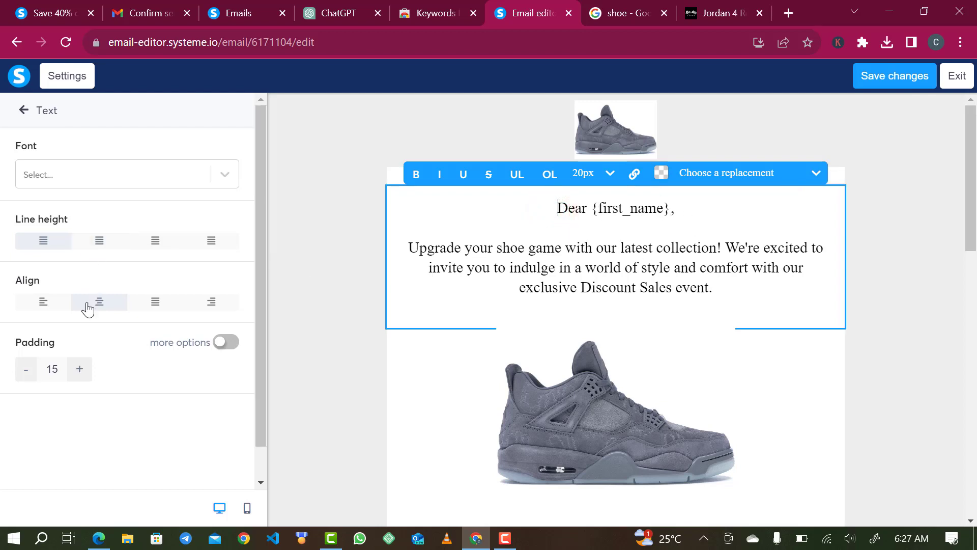
click(37, 305)
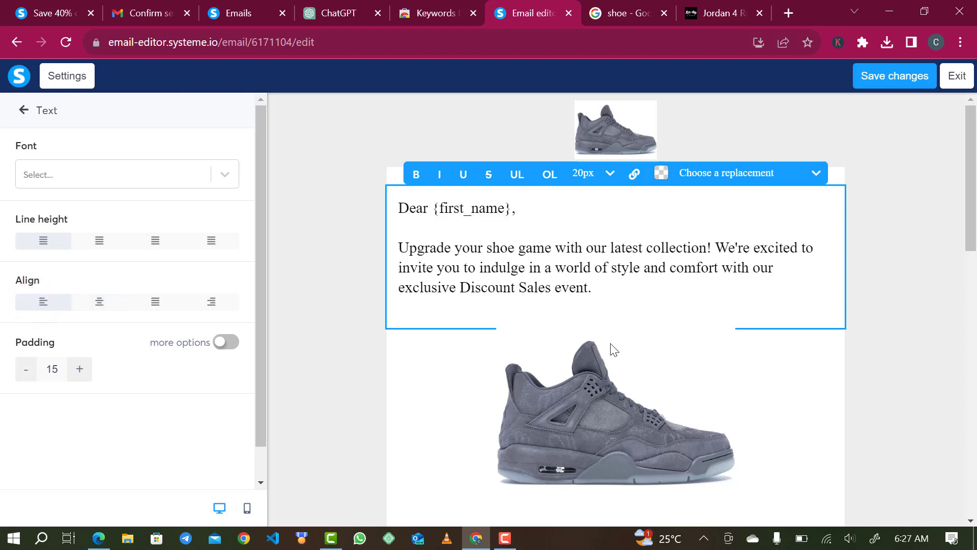
click(892, 78)
click(894, 76)
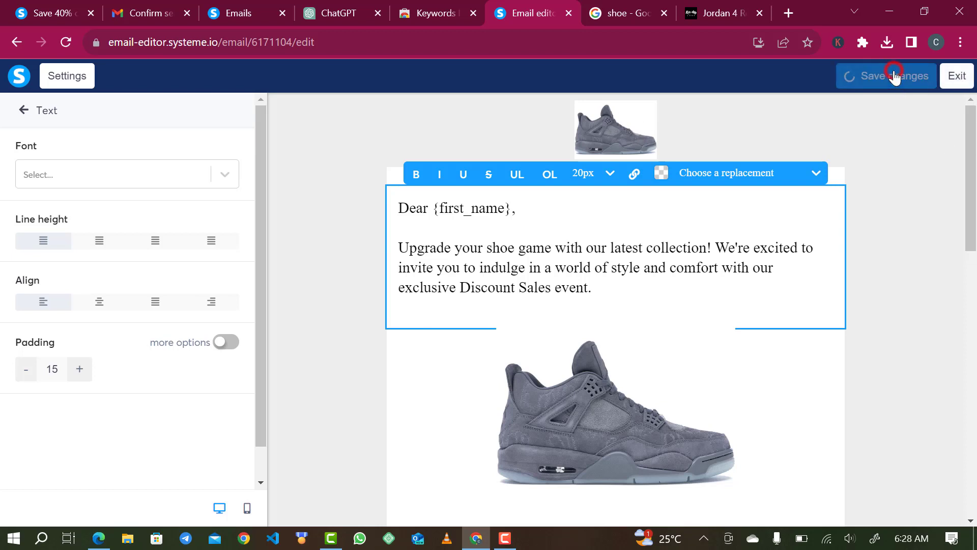
Exit the designer and review the discount email's subject, sender and body preview on its step page.
click(967, 81)
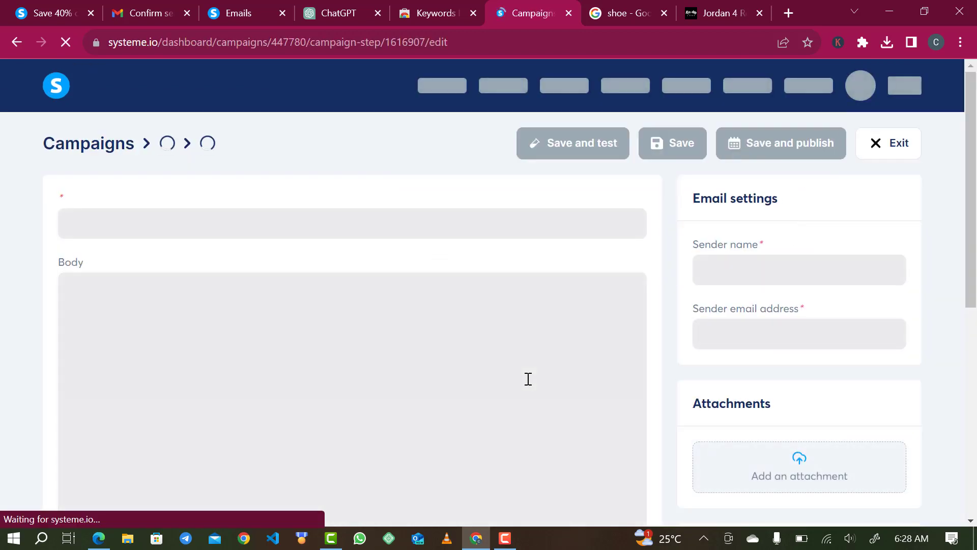
scroll(457, 375, down, 1)
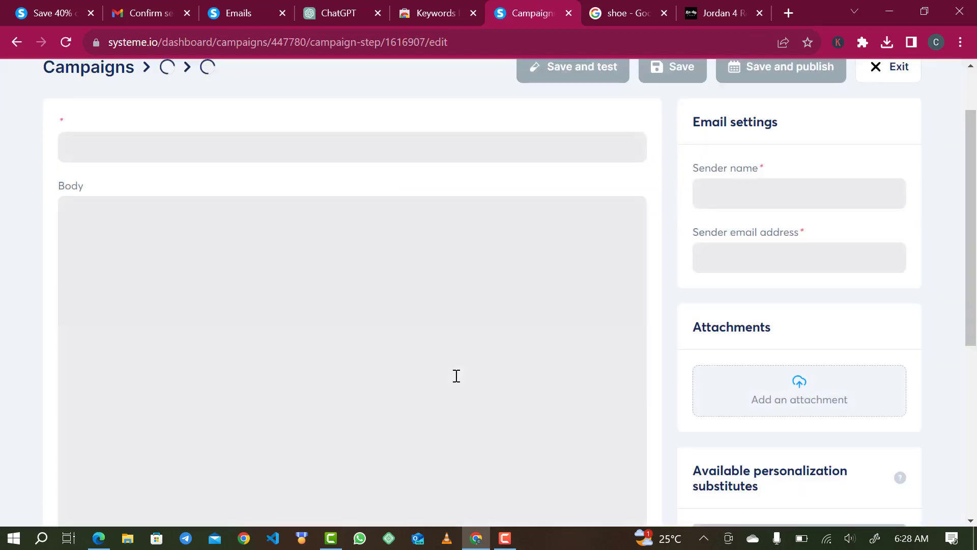
scroll(456, 375, down, 2)
scroll(457, 375, down, 10)
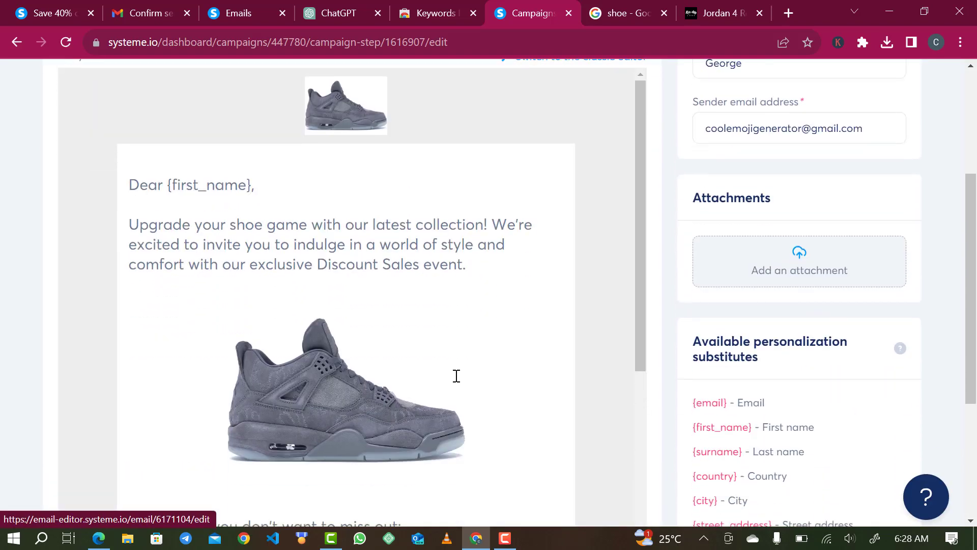
scroll(456, 375, down, 1)
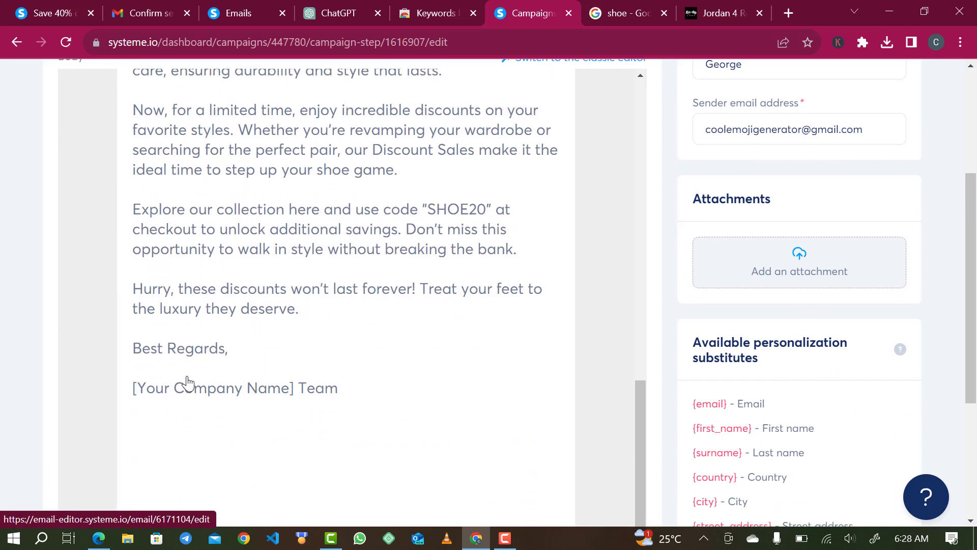
scroll(461, 394, up, 10)
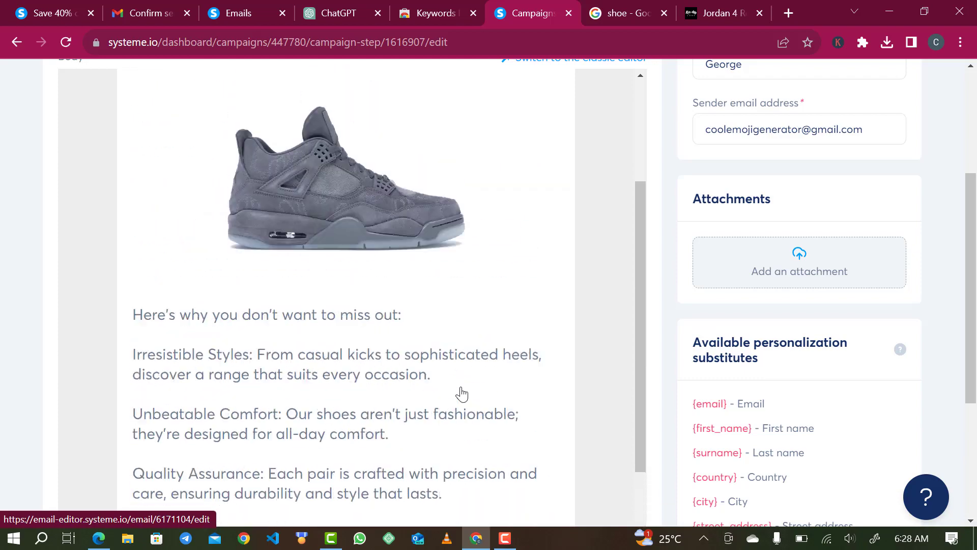
scroll(830, 253, up, 5)
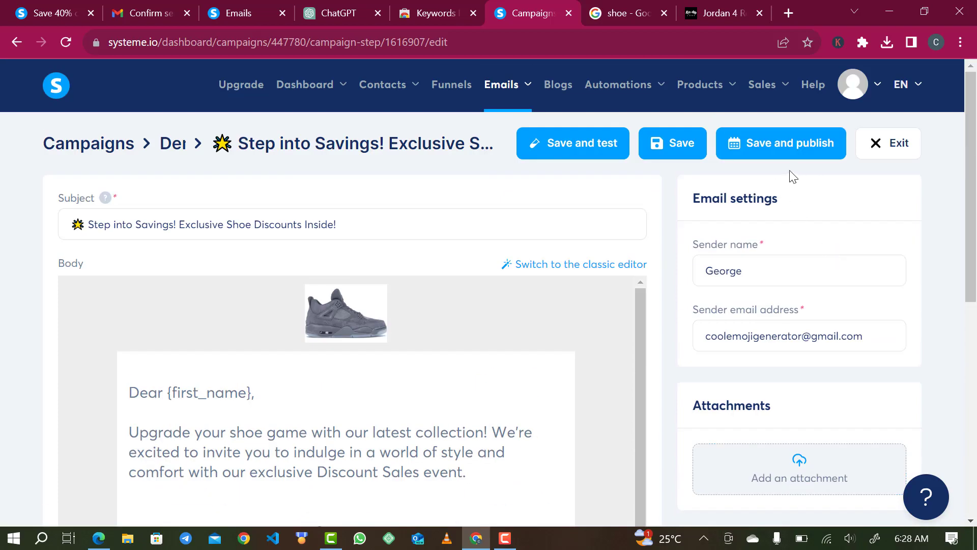
Activate the discount email to send 2 days after the 'Step into Luxury!' welcome email.
click(786, 161)
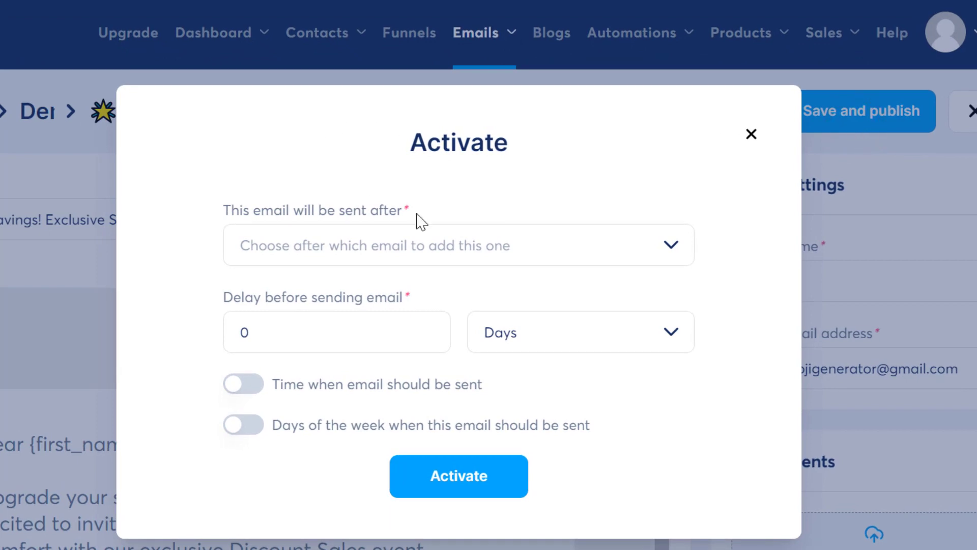
click(414, 243)
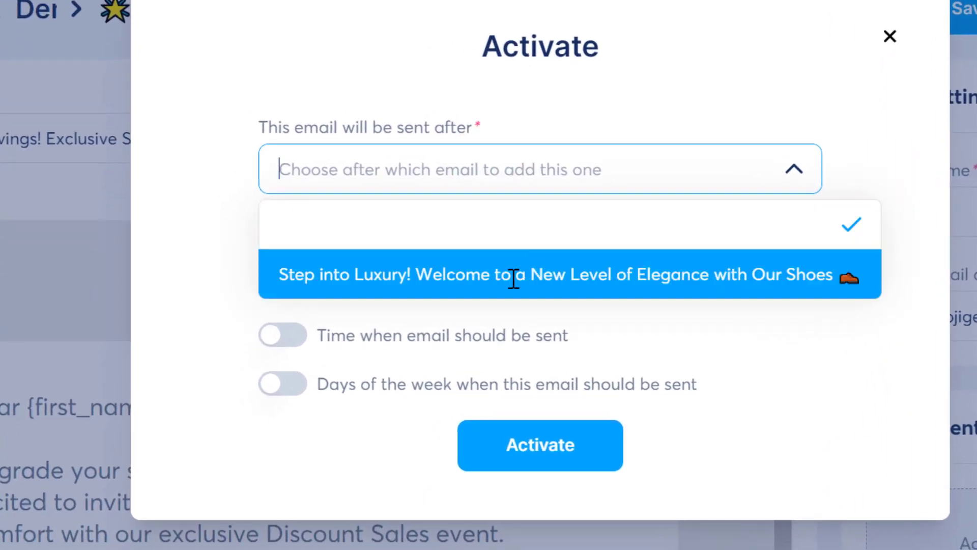
click(512, 277)
click(392, 275)
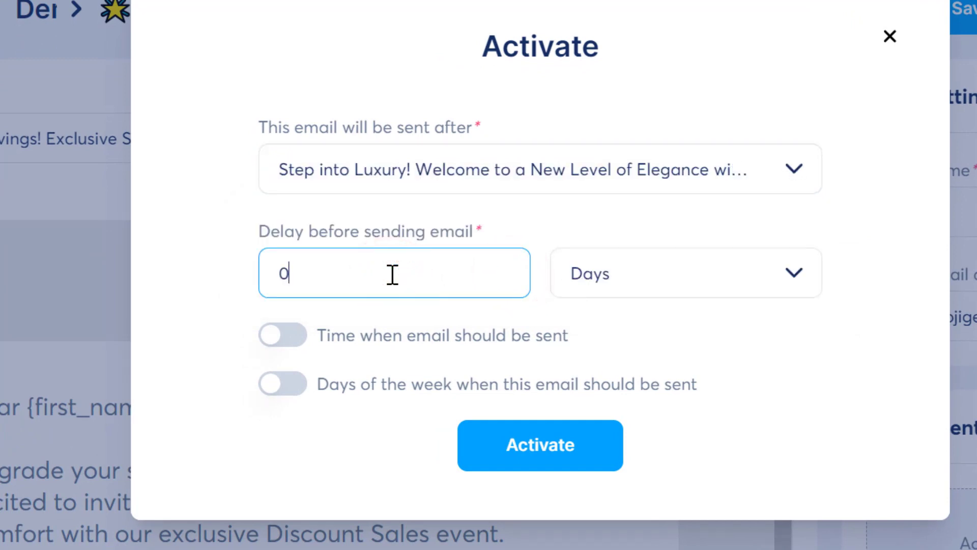
text(2)
click(289, 272)
key(BackSpace)
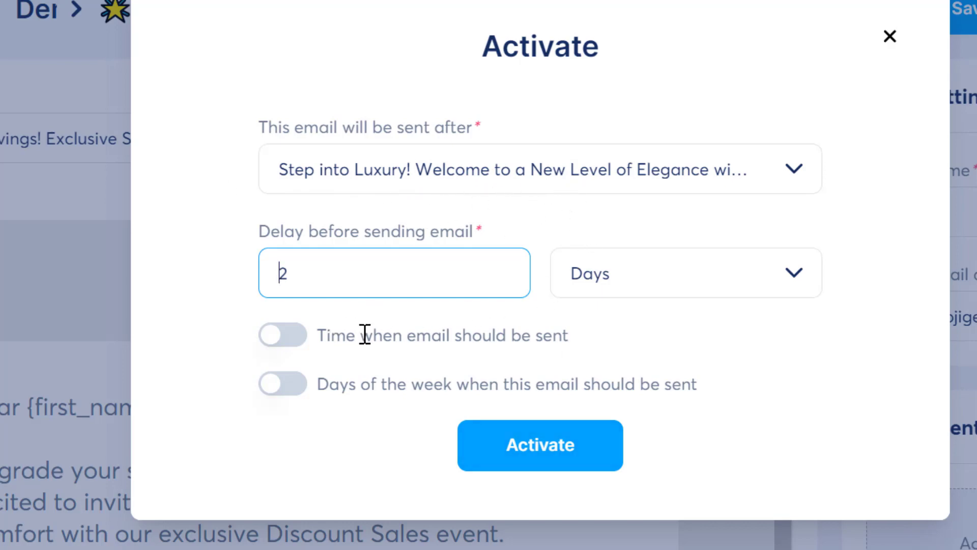
click(545, 437)
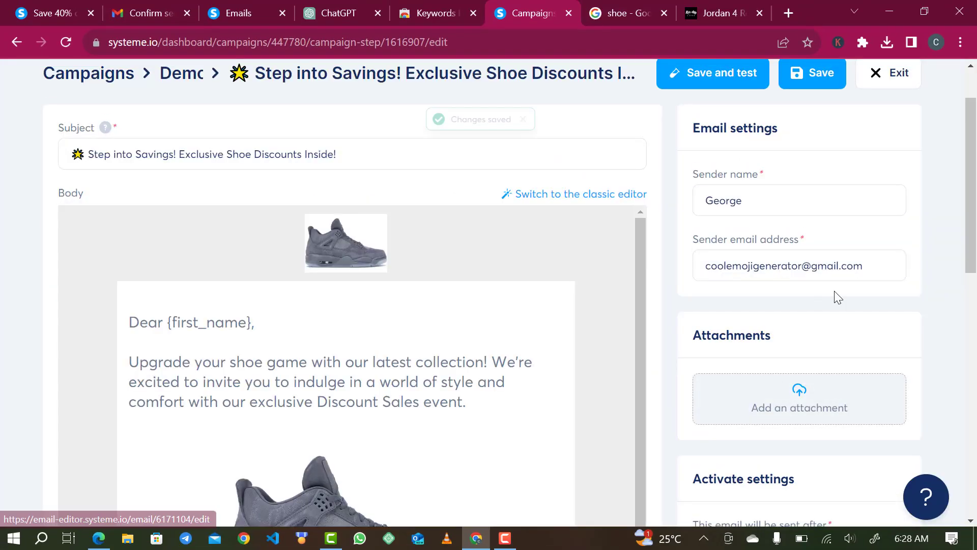
Exit to the Demo campaign listing both emails, then open Demo Funnel from the Funnels list.
click(884, 73)
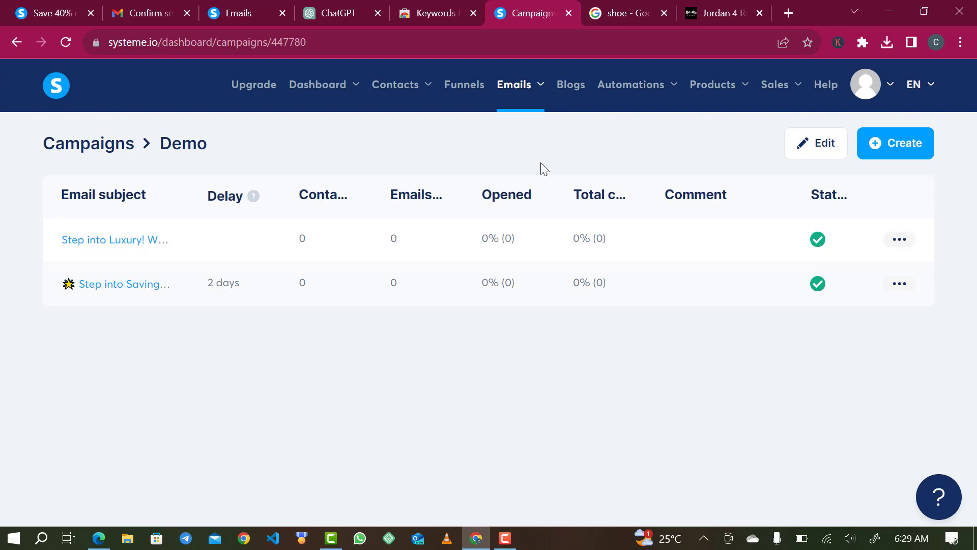
click(463, 98)
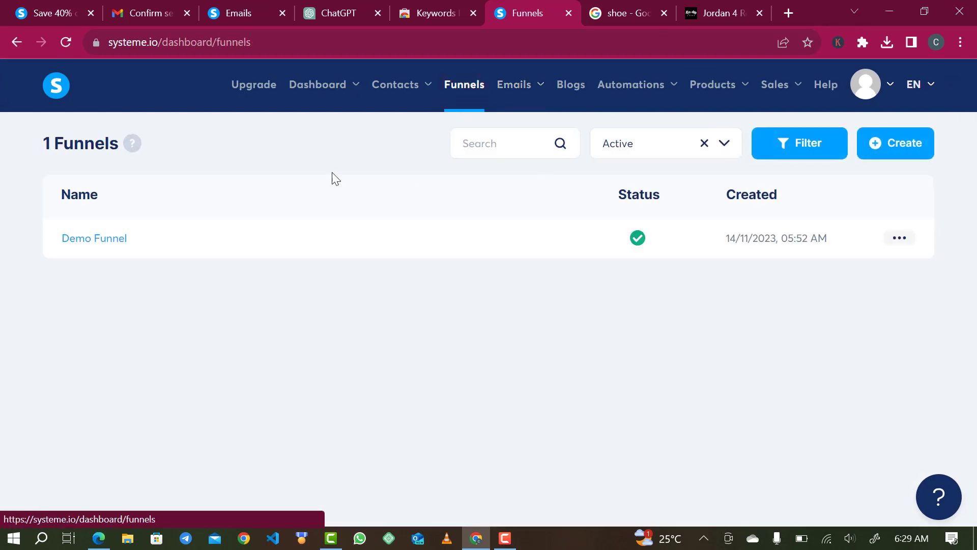
click(90, 243)
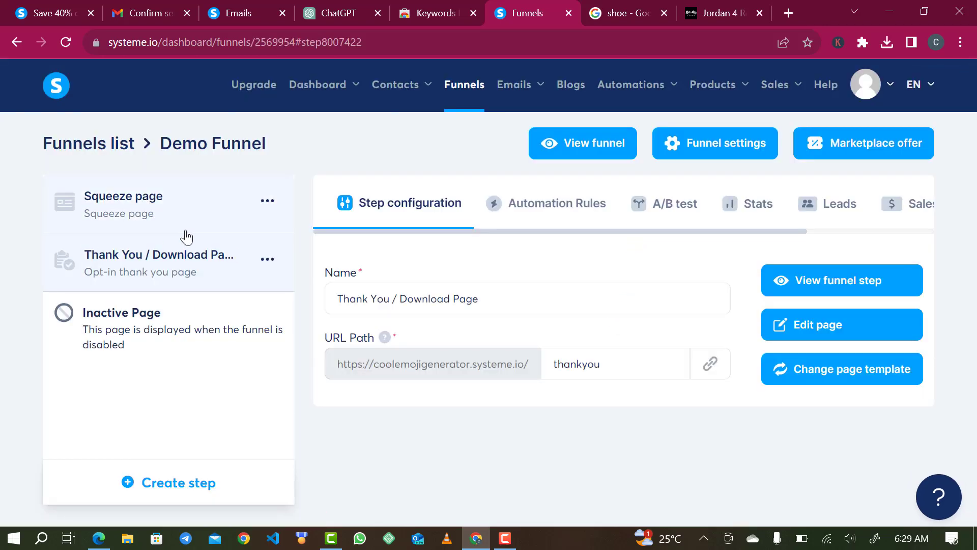
Add a 'Funnel step form subscribed' rule under the Squeeze page's Automation Rules.
click(158, 212)
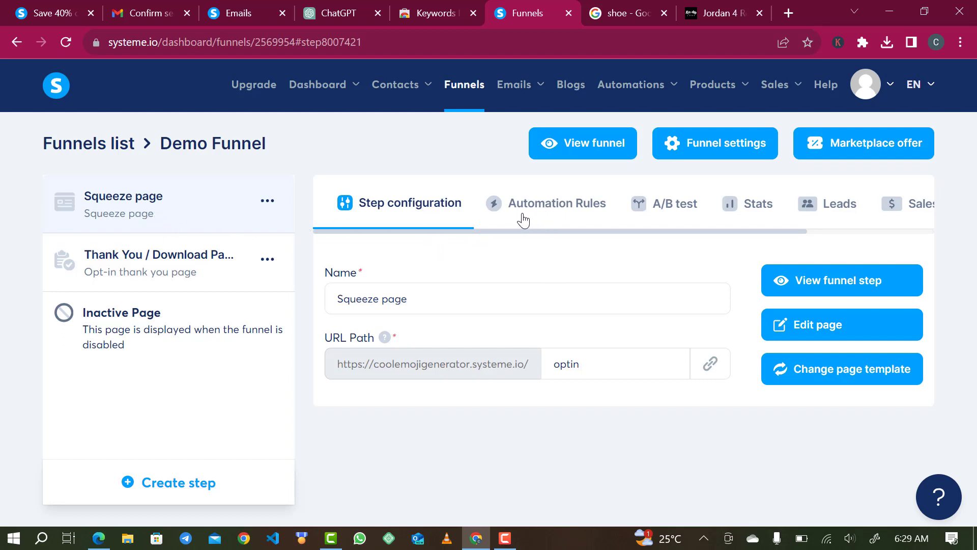
click(552, 211)
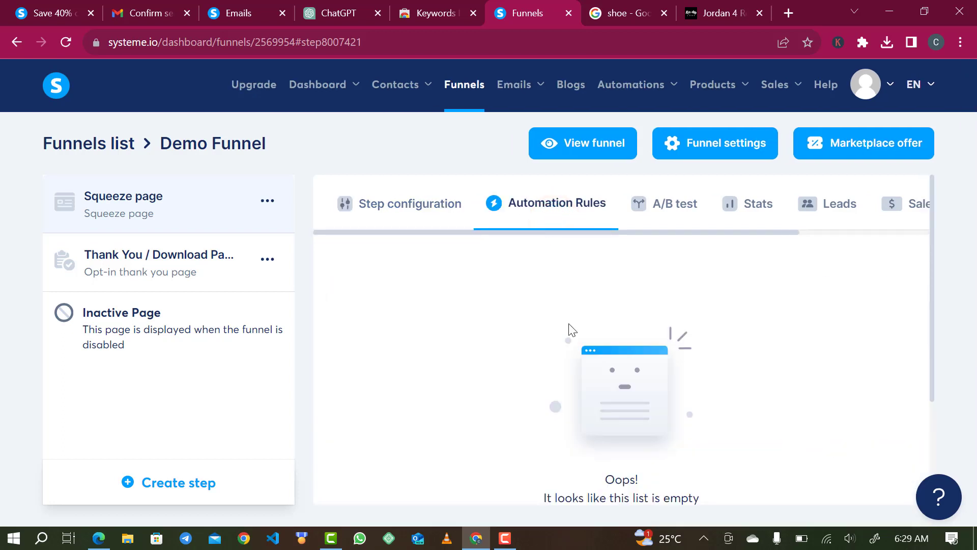
scroll(566, 344, down, 3)
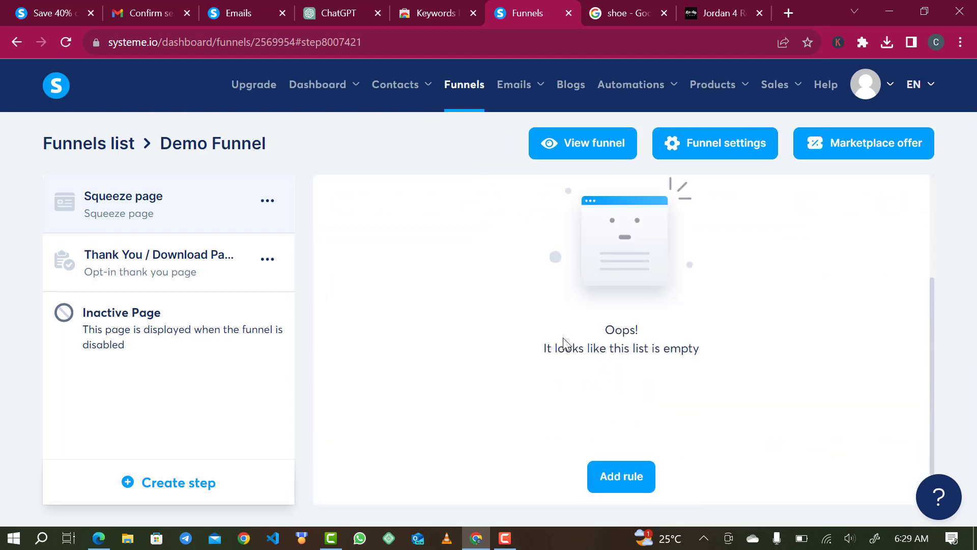
click(621, 486)
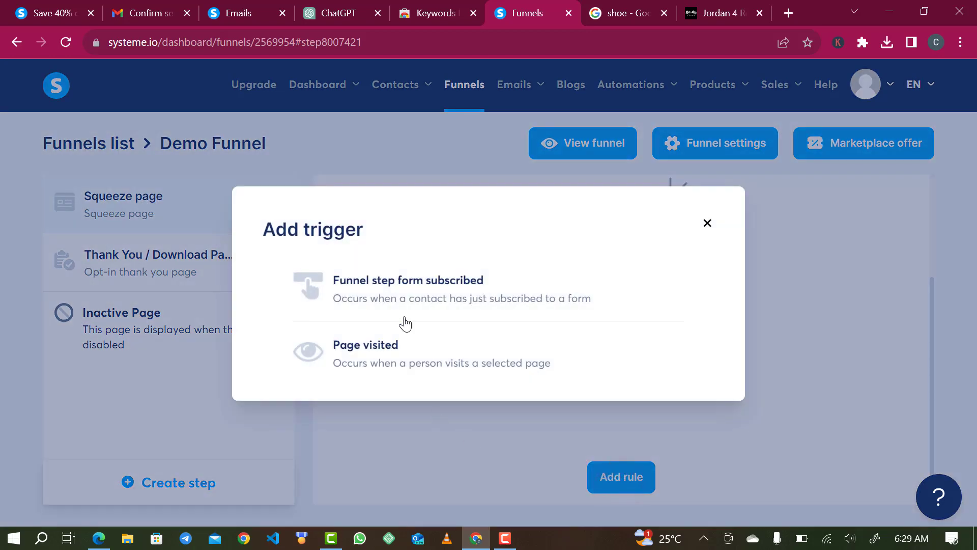
click(435, 288)
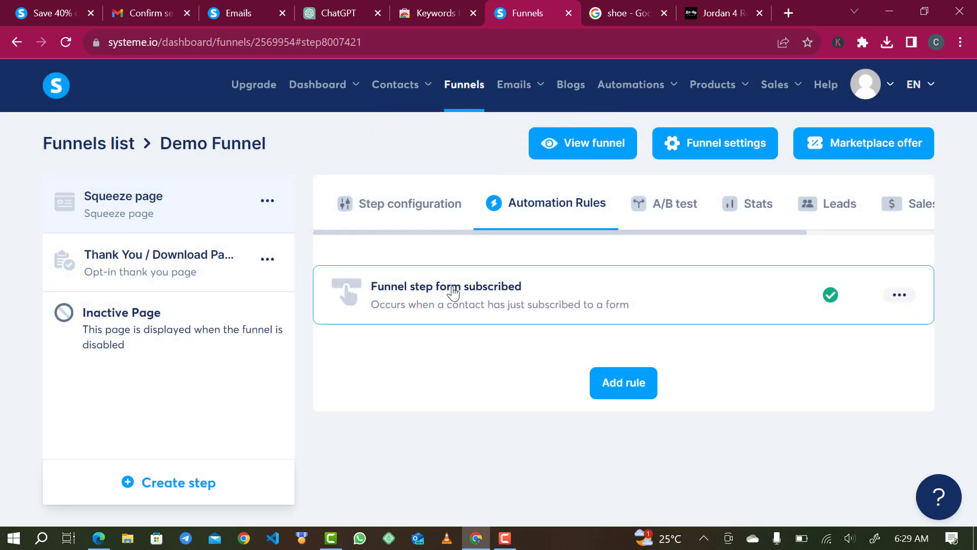
Give the form-subscribed rule a 'Subscribe to campaign: Demo' action and save the rule.
click(452, 287)
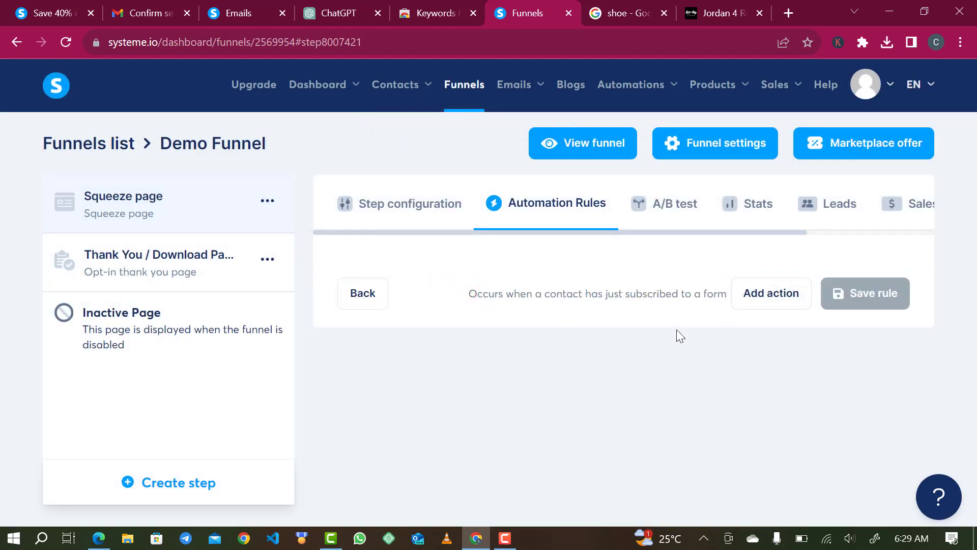
click(758, 300)
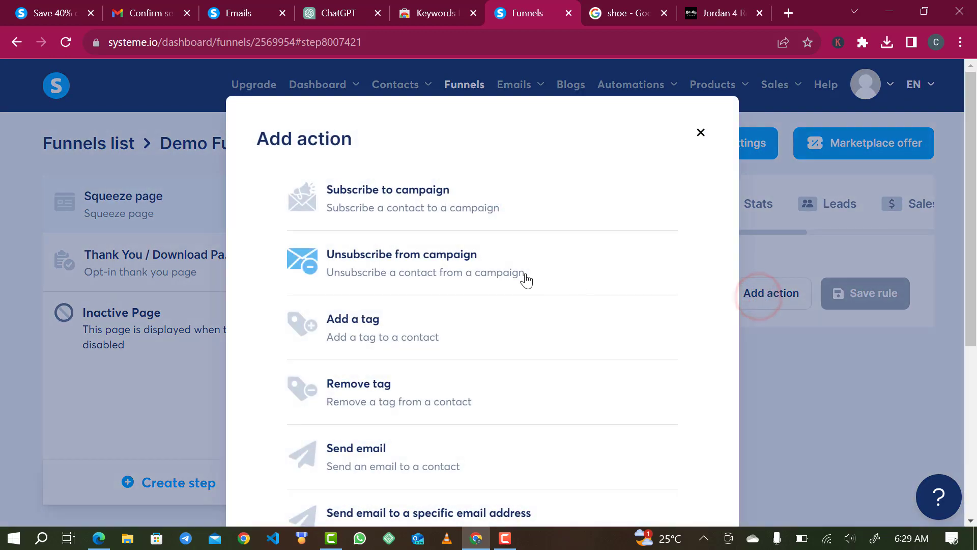
click(421, 206)
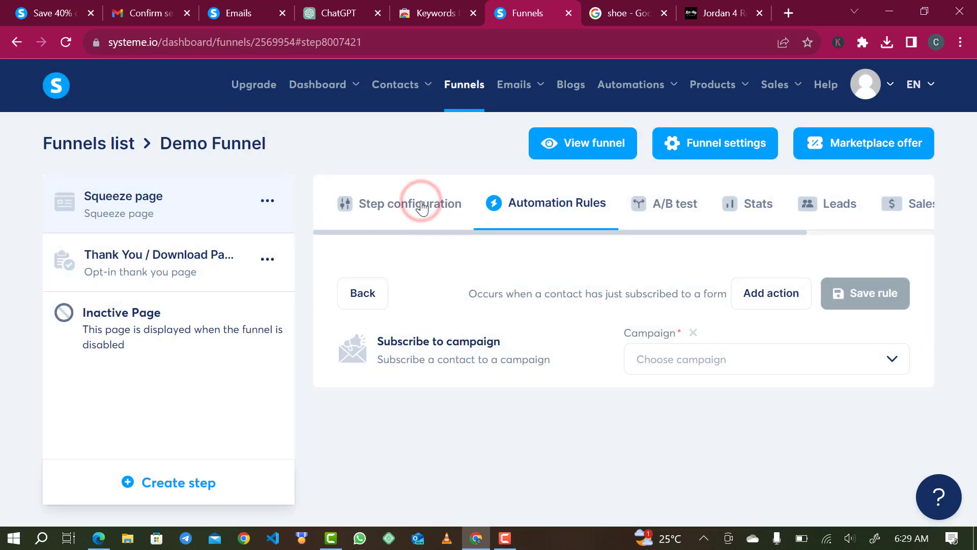
mouse_move(517, 96)
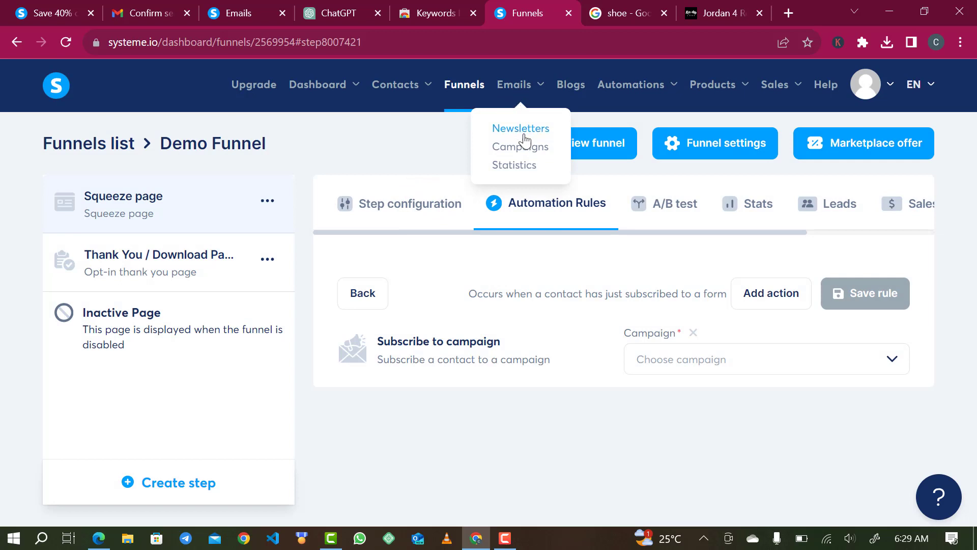
click(714, 359)
click(708, 398)
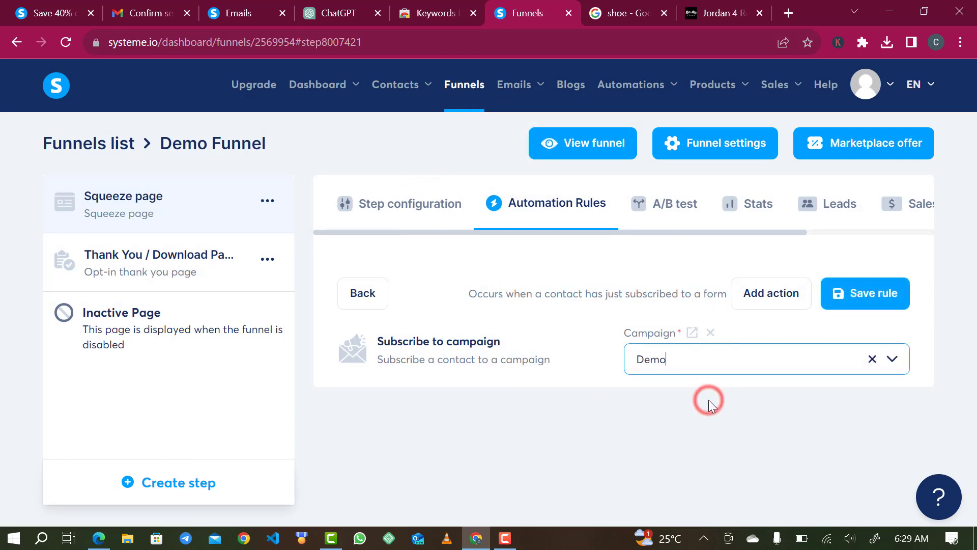
click(867, 289)
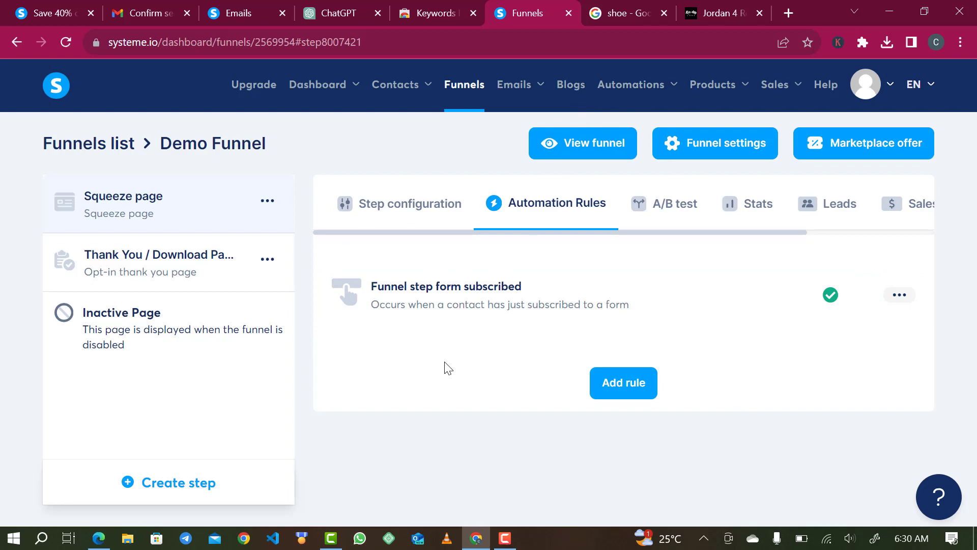
click(359, 198)
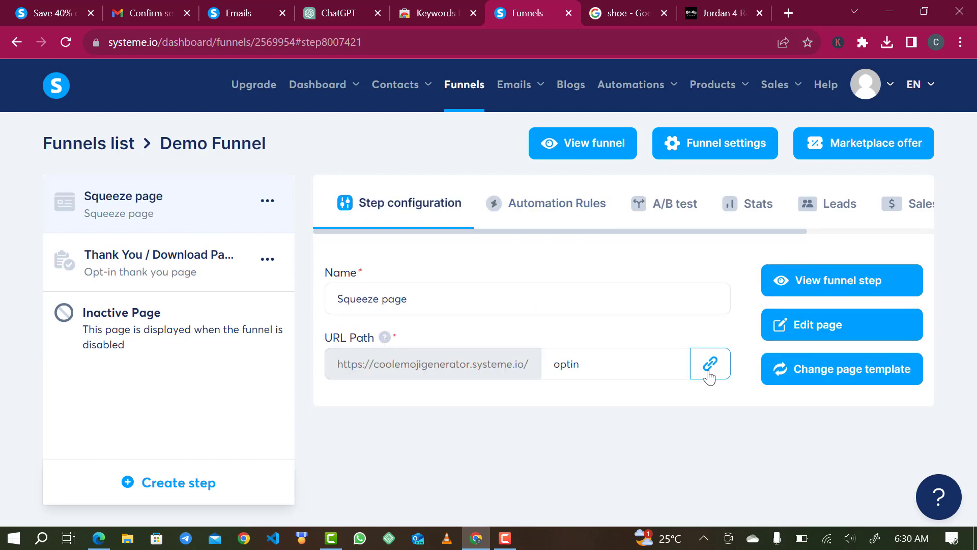
Copy the Squeeze page's URL and load it in a new browser tab.
click(708, 374)
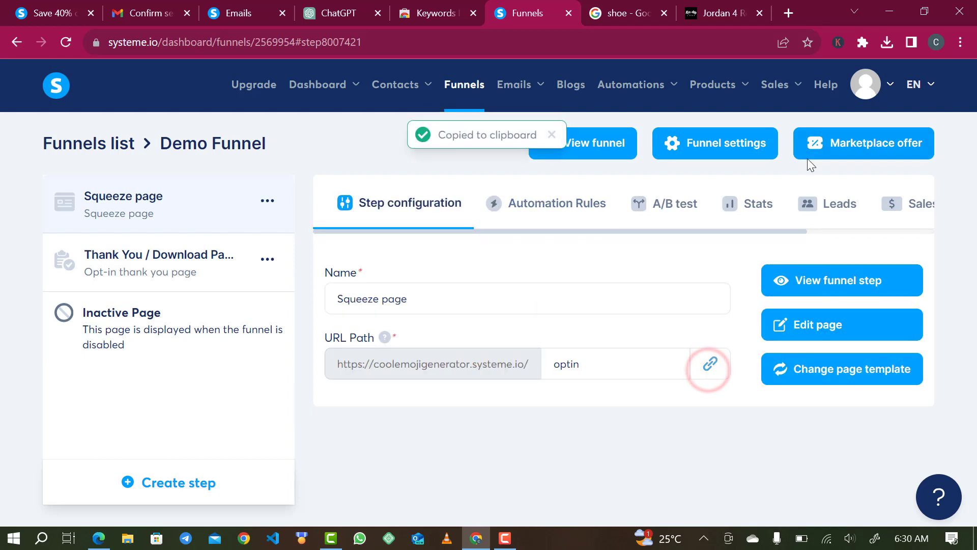
click(788, 14)
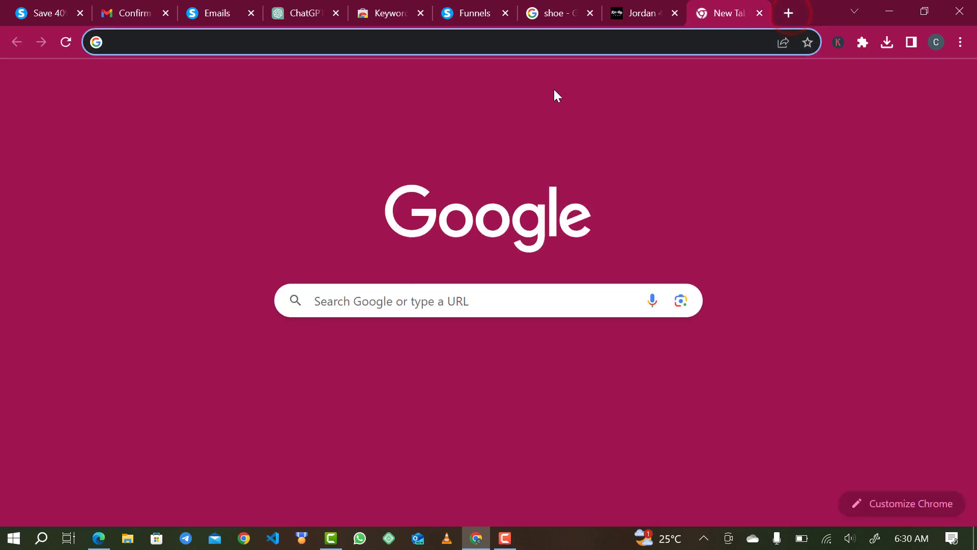
key(ctrl+v)
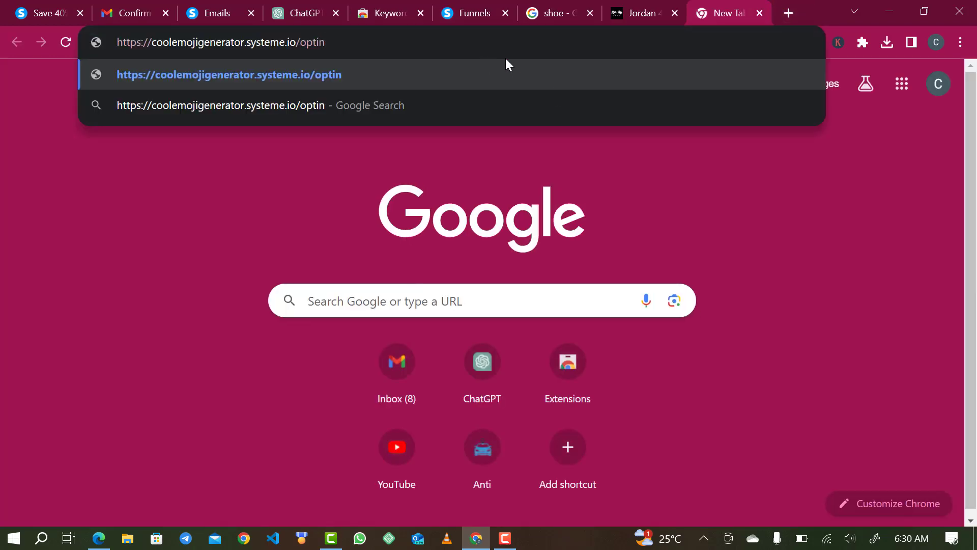
key(Return)
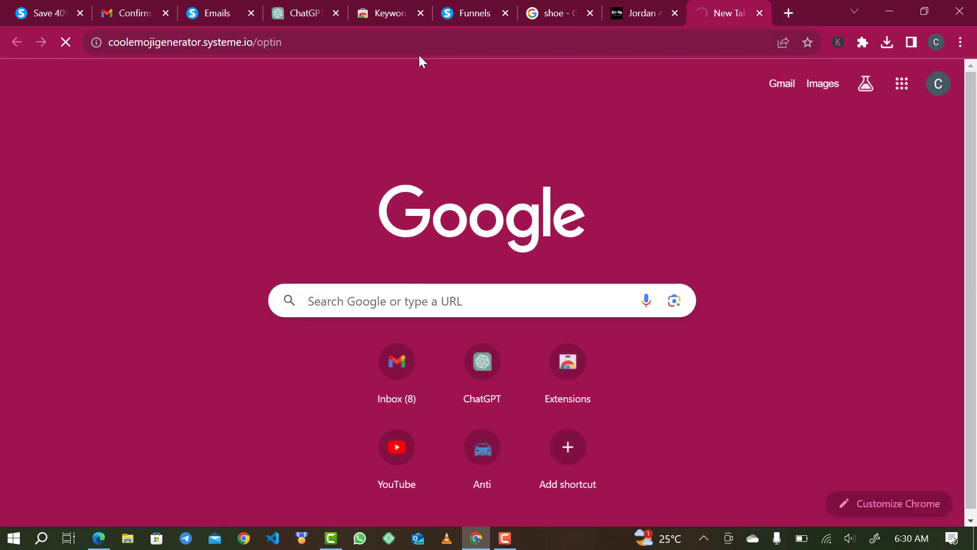
scroll(555, 266, down, 3)
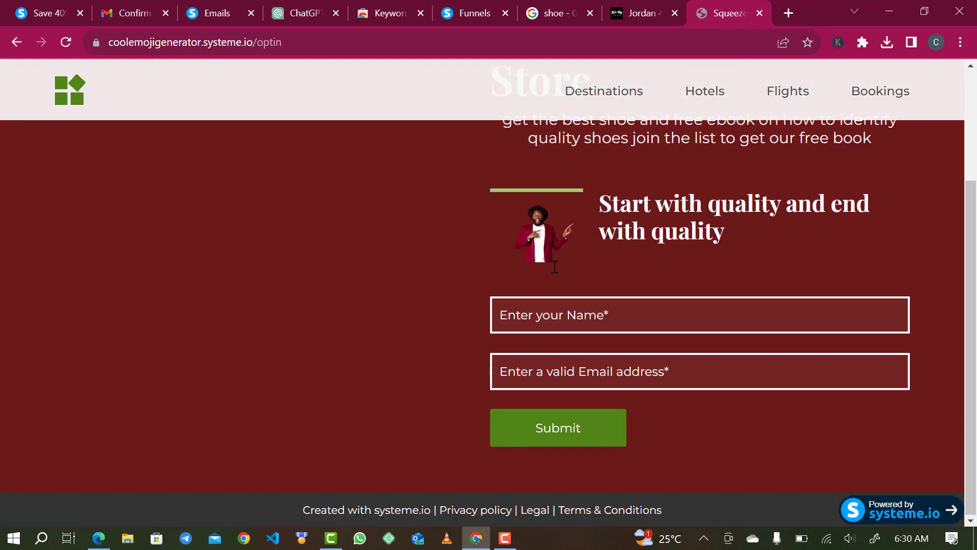
Submit the signup form with a test name and e-mail address, reaching the thank-you page.
click(542, 321)
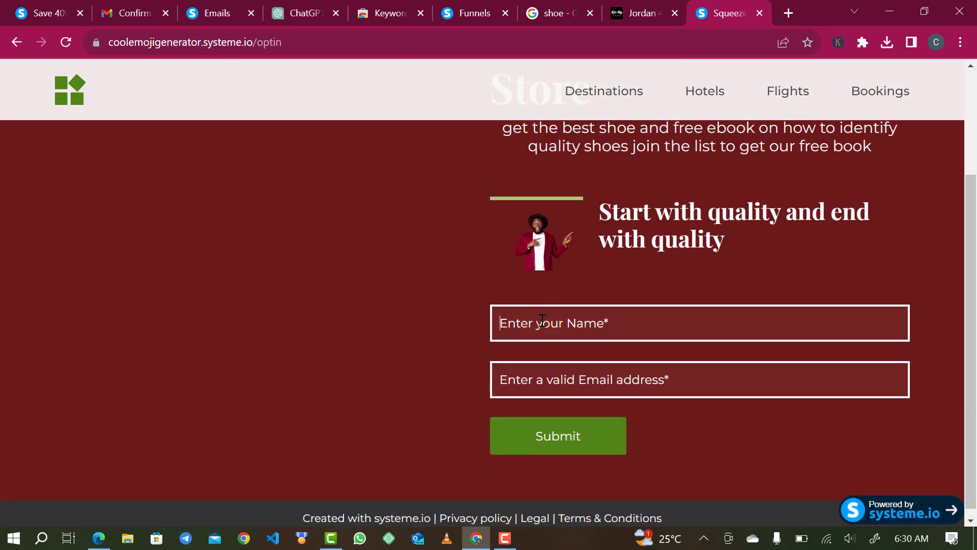
text(George)
click(563, 388)
text(davi)
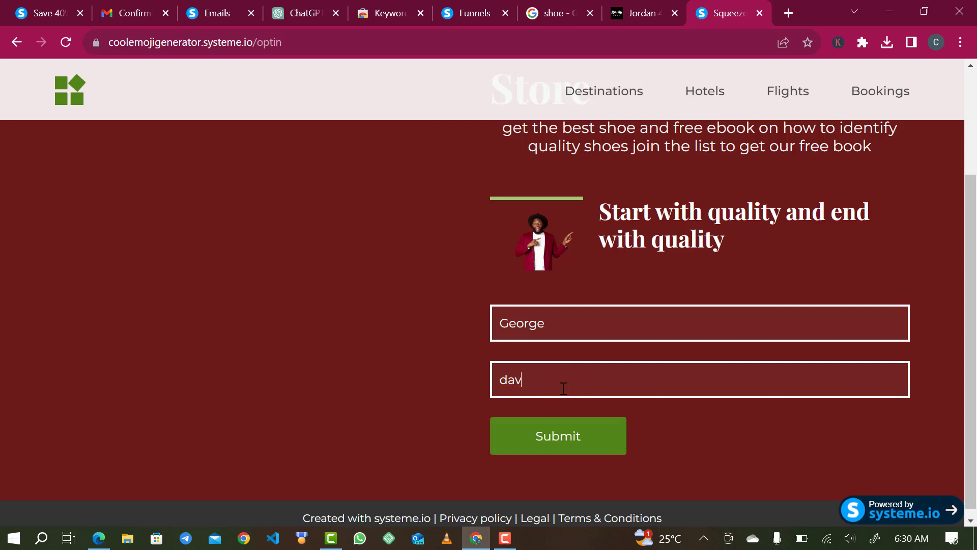
key(BackSpace)
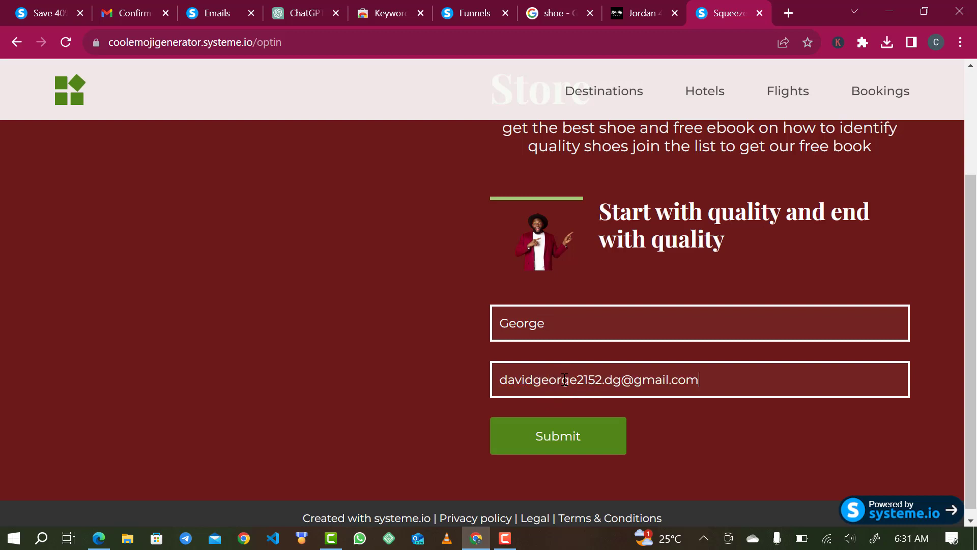
click(541, 442)
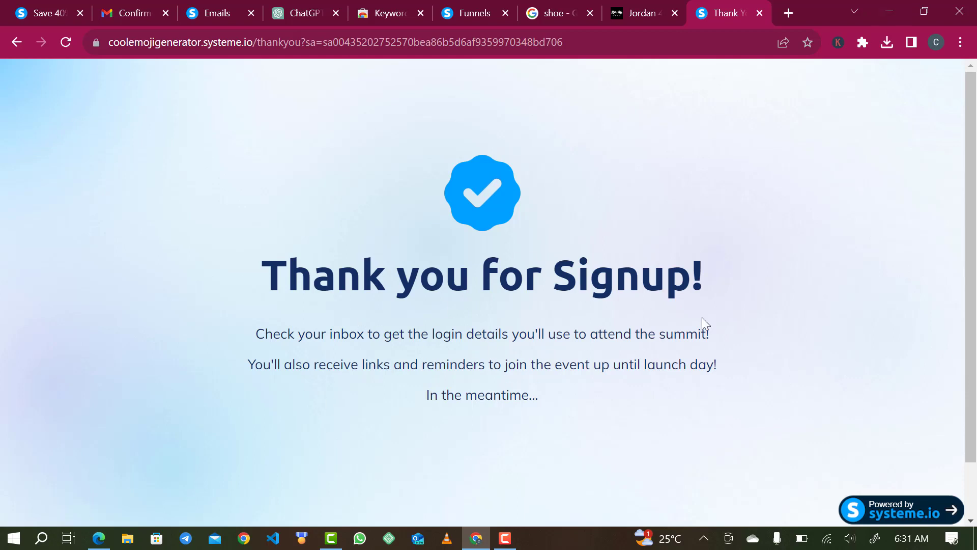
scroll(709, 300, down, 2)
key(alt+Tab)
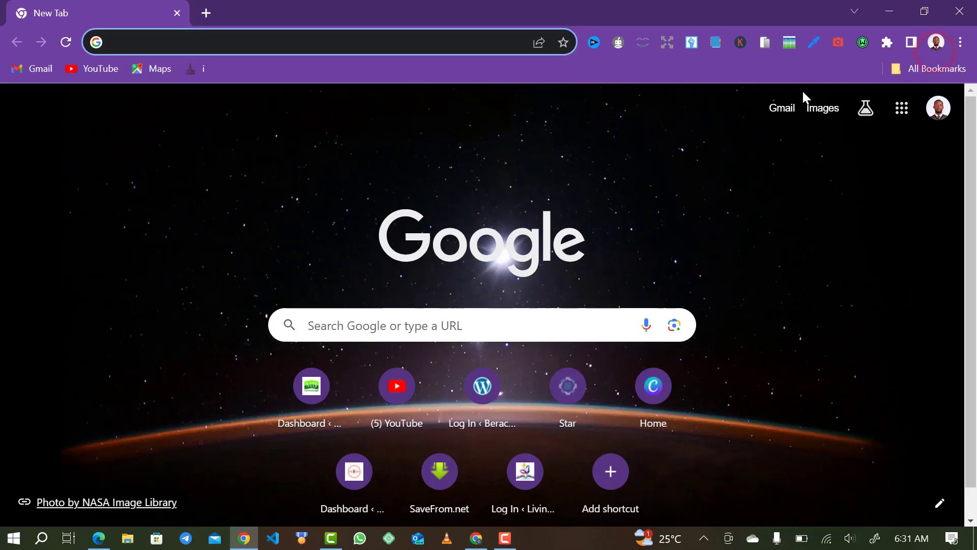
Refresh Gmail and read the 'Step into Luxury!' email under Promotions, then return to Systeme.io.
click(775, 116)
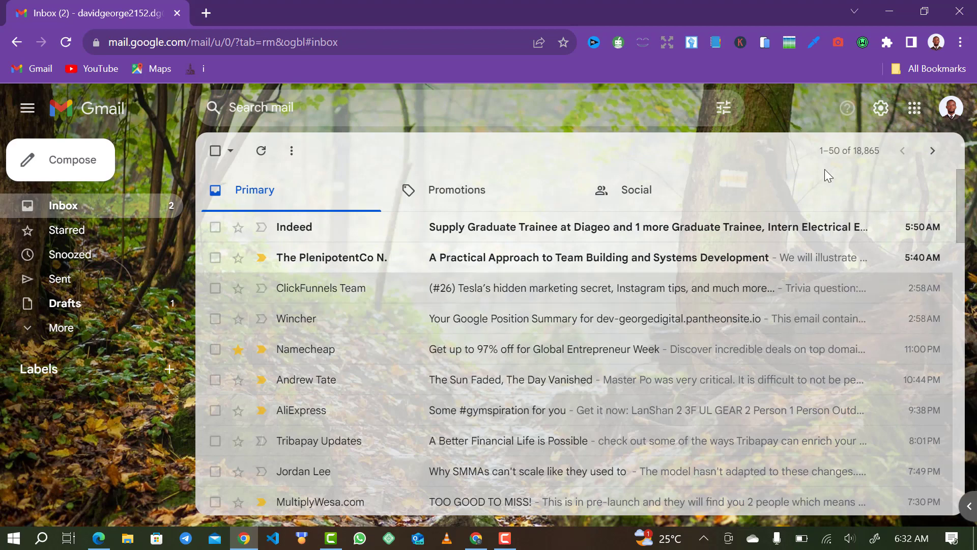
click(261, 151)
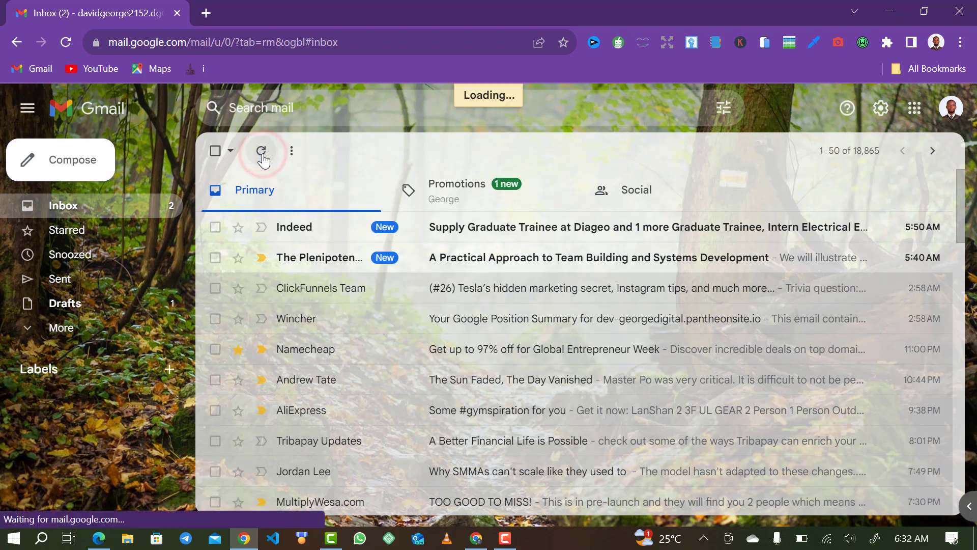
click(419, 185)
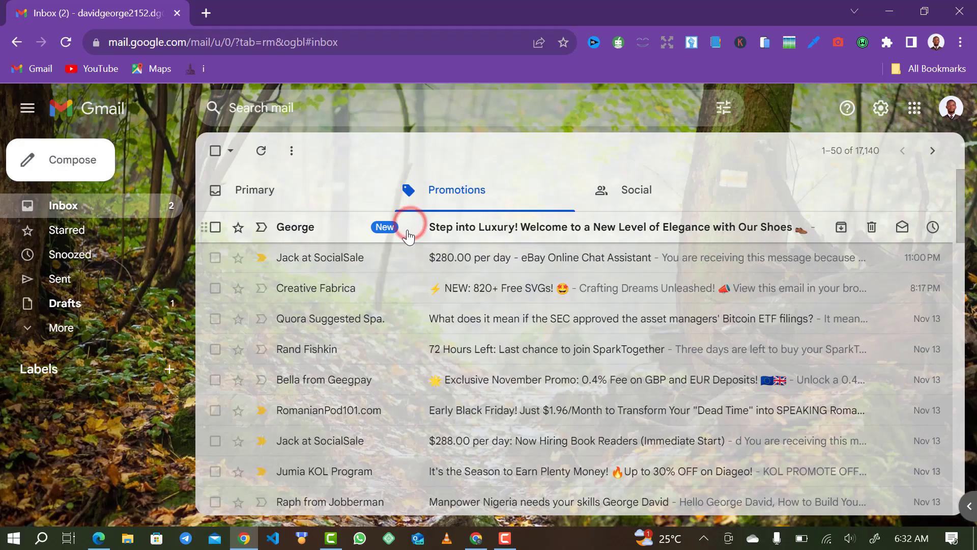
click(257, 148)
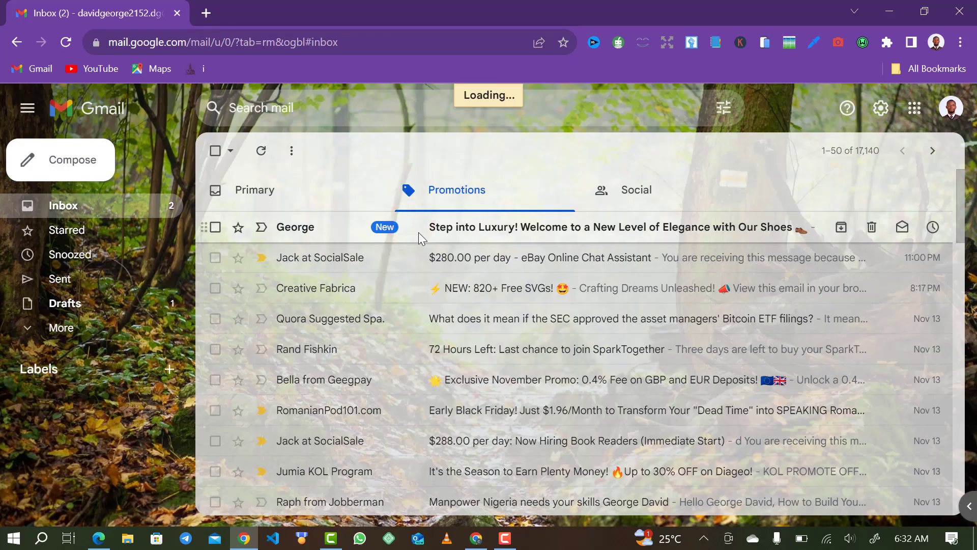
scroll(394, 320, down, 5)
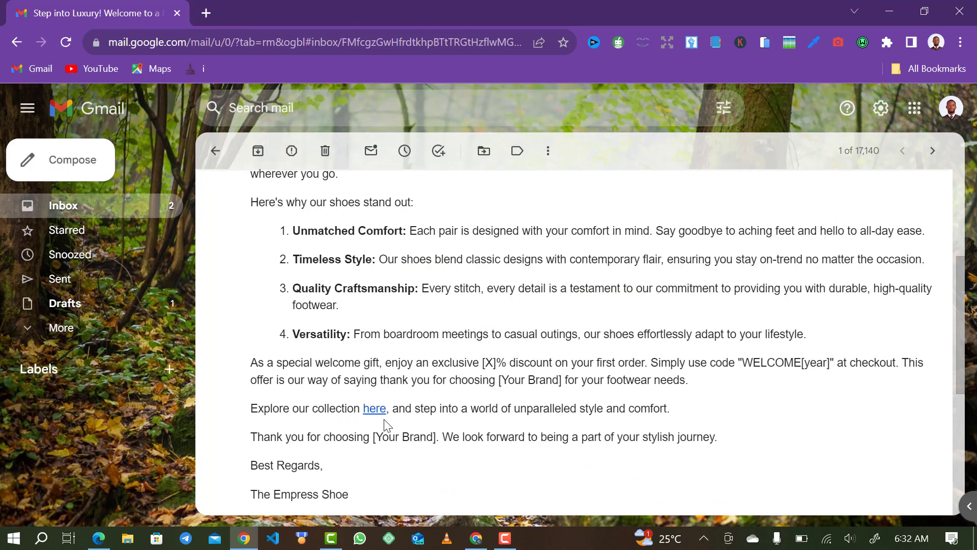
scroll(342, 456, down, 5)
scroll(389, 307, up, 9)
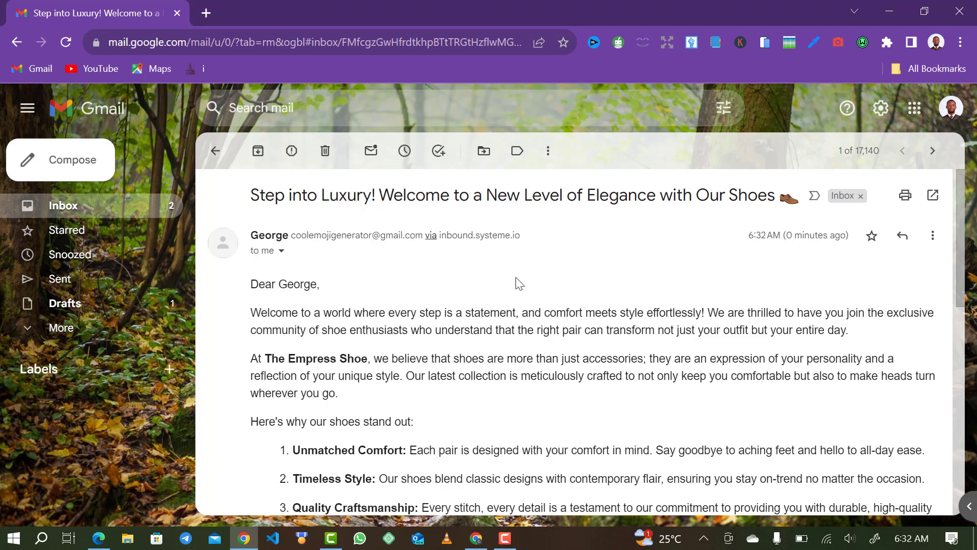
click(473, 539)
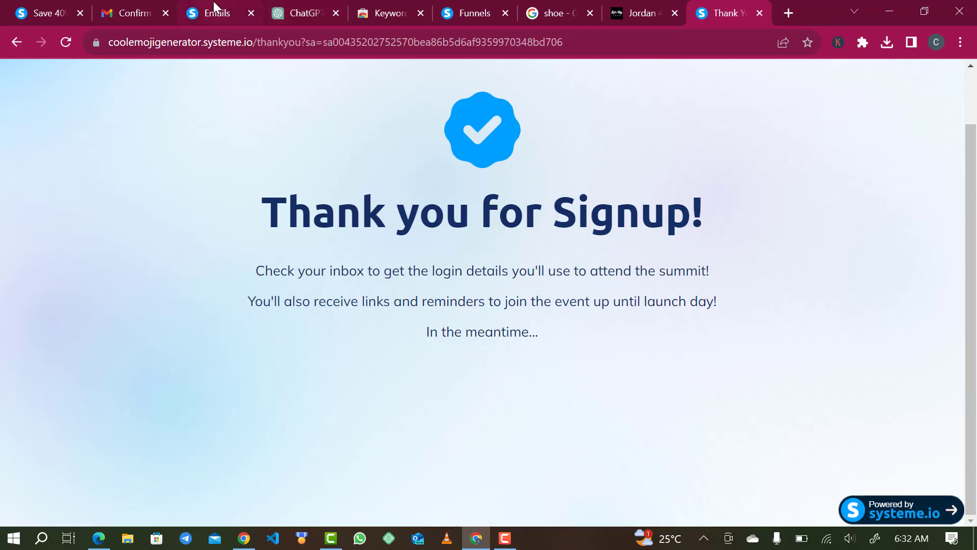
click(471, 13)
Go via Main dashboard to Emails > Campaigns and open the Demo campaign's stats.
click(311, 84)
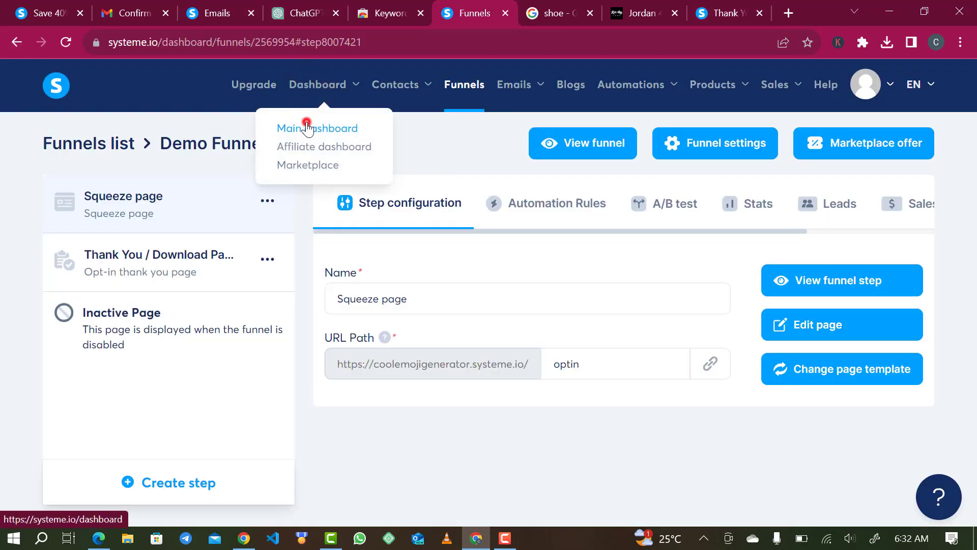
click(307, 128)
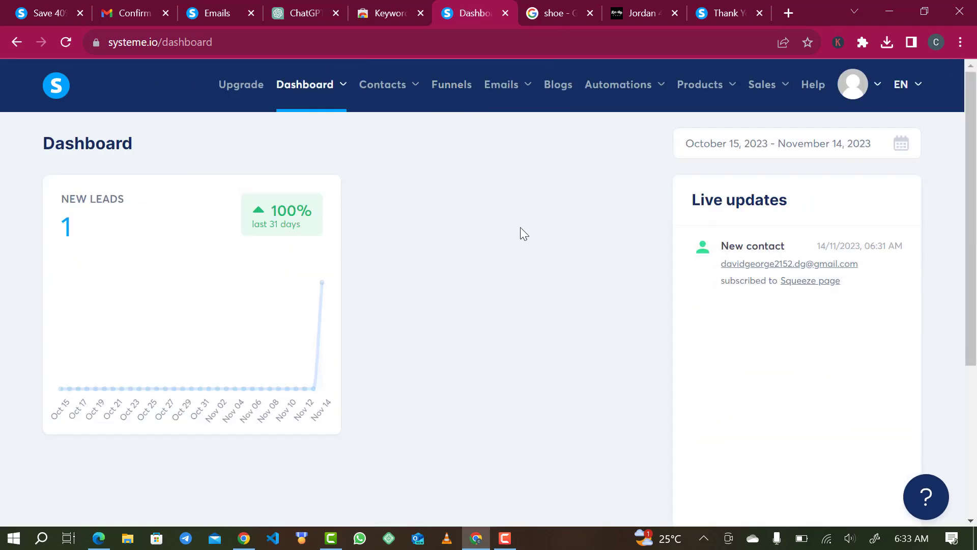
click(505, 95)
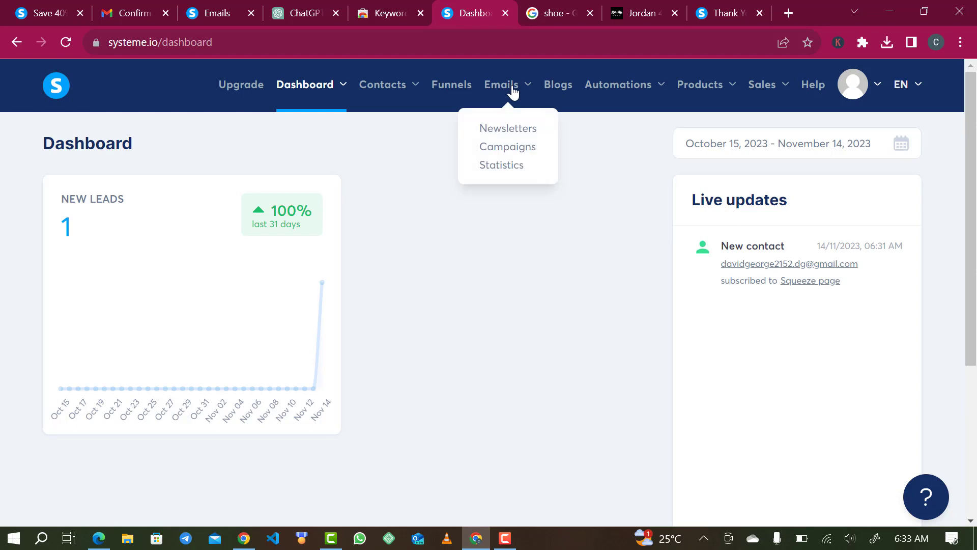
click(503, 148)
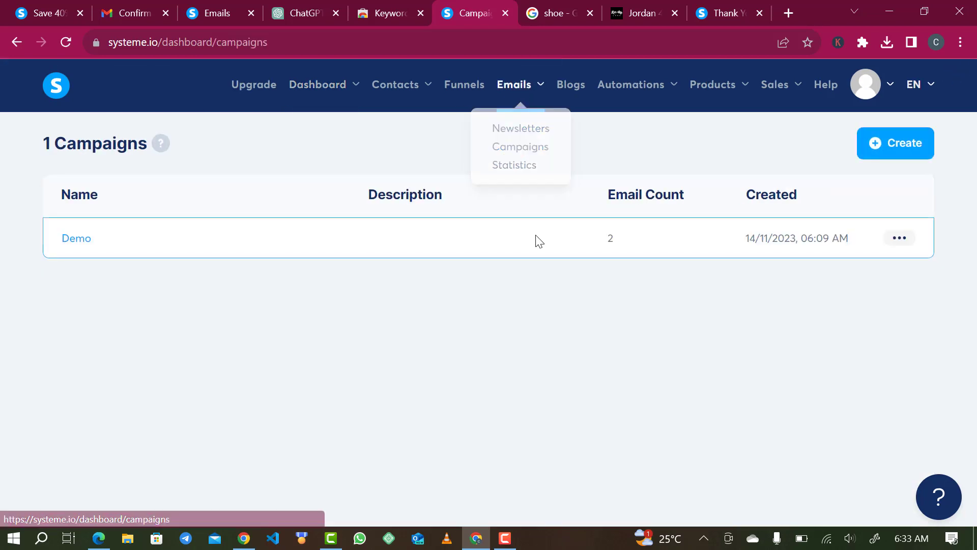
click(70, 240)
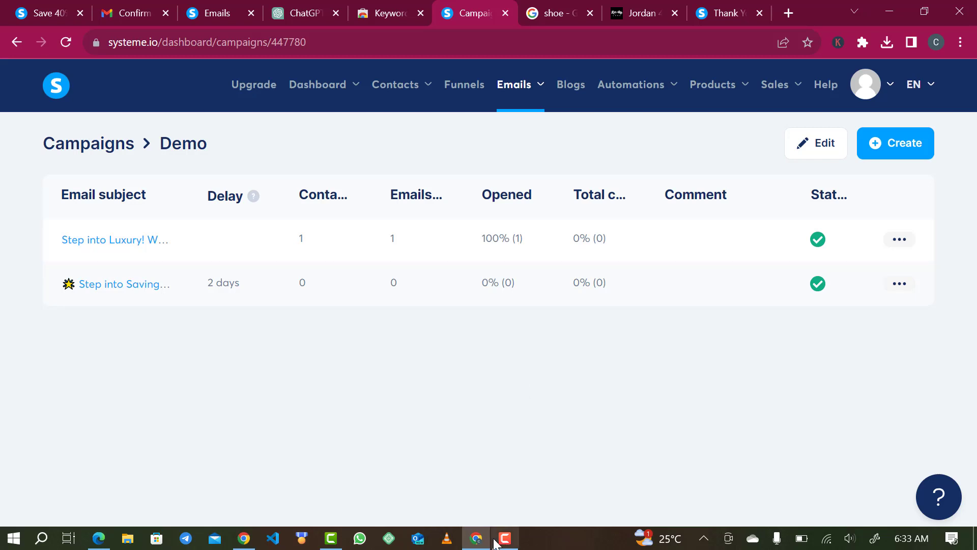
Follow the 'here' collection link in the Gmail welcome email, then reload the Demo campaign stats.
click(245, 538)
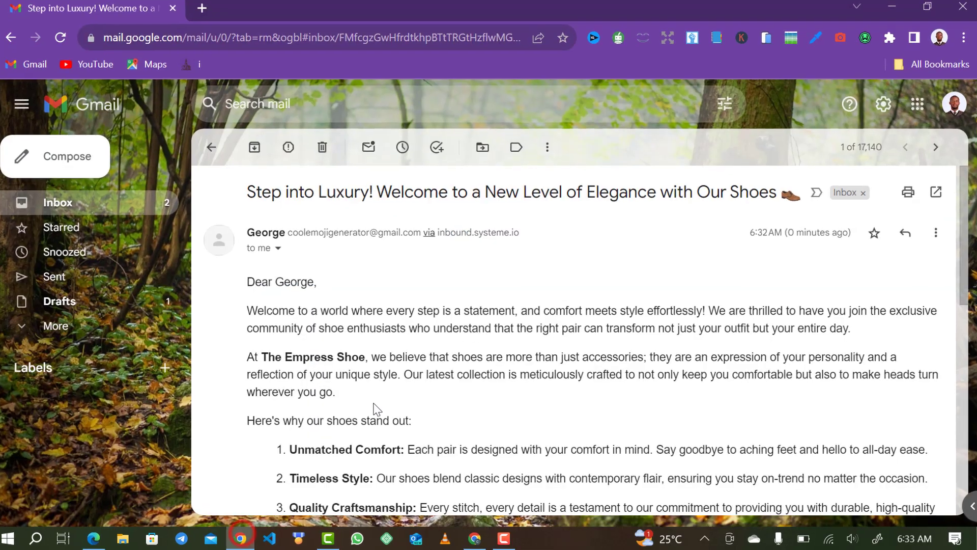
scroll(352, 456, down, 5)
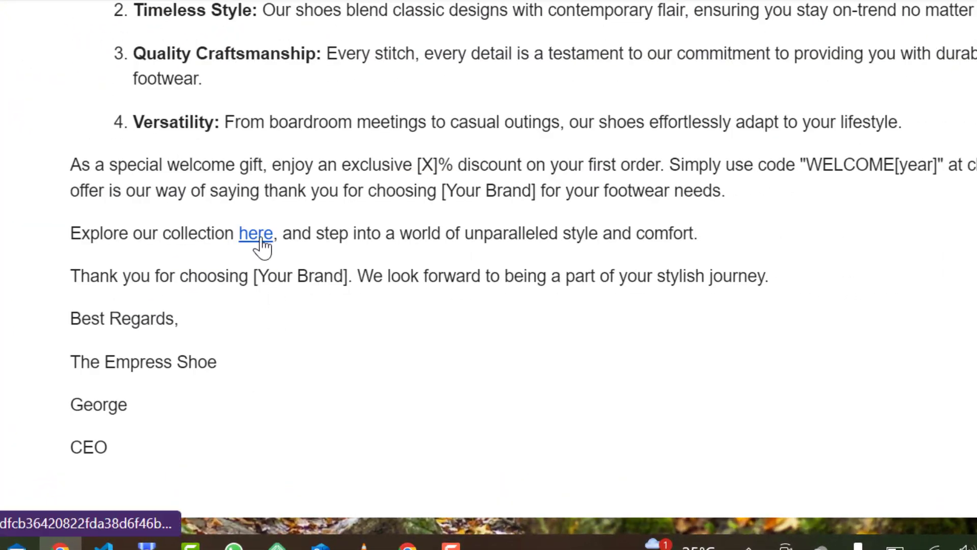
click(256, 234)
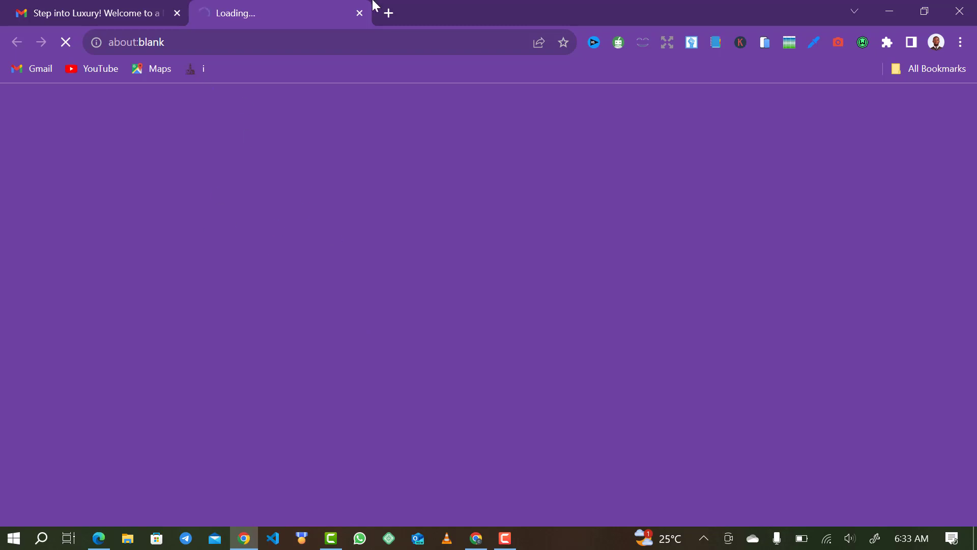
click(884, 11)
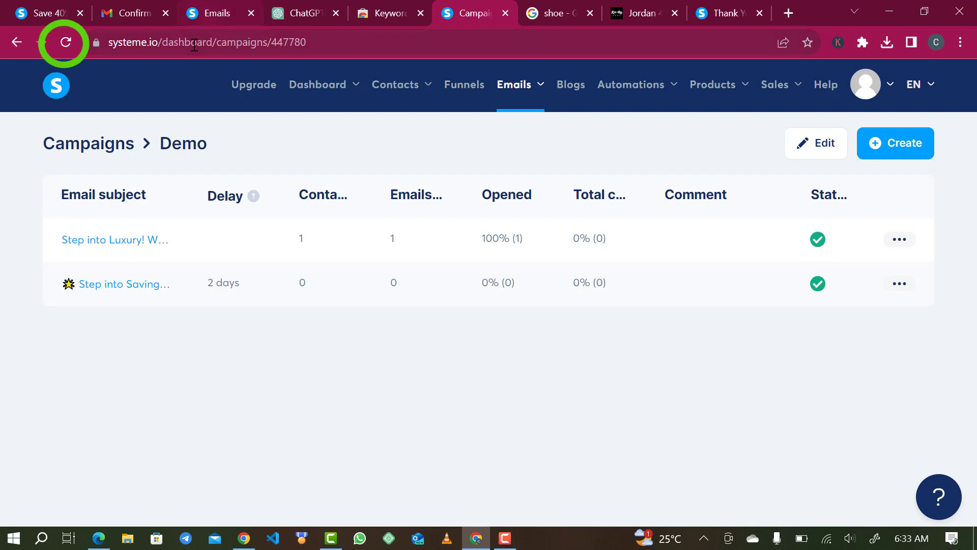
click(65, 33)
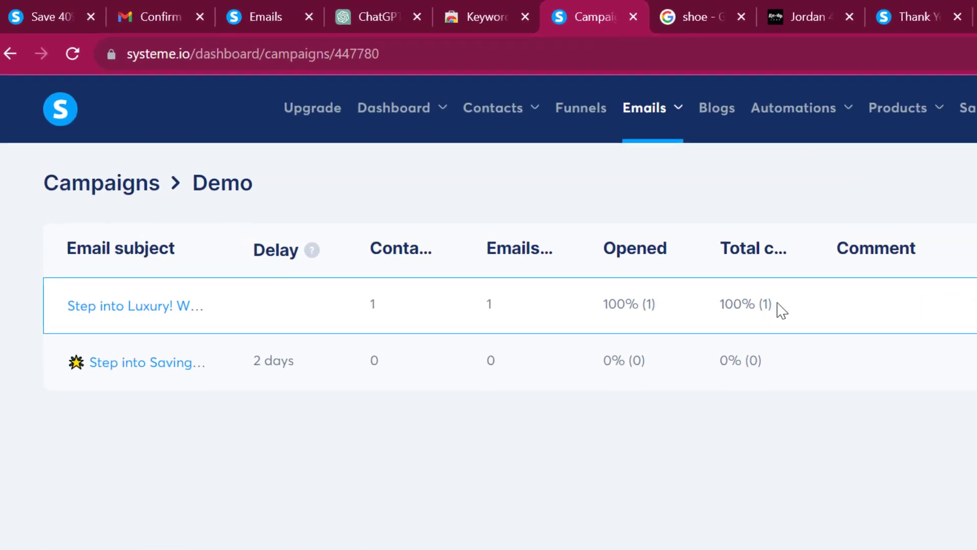